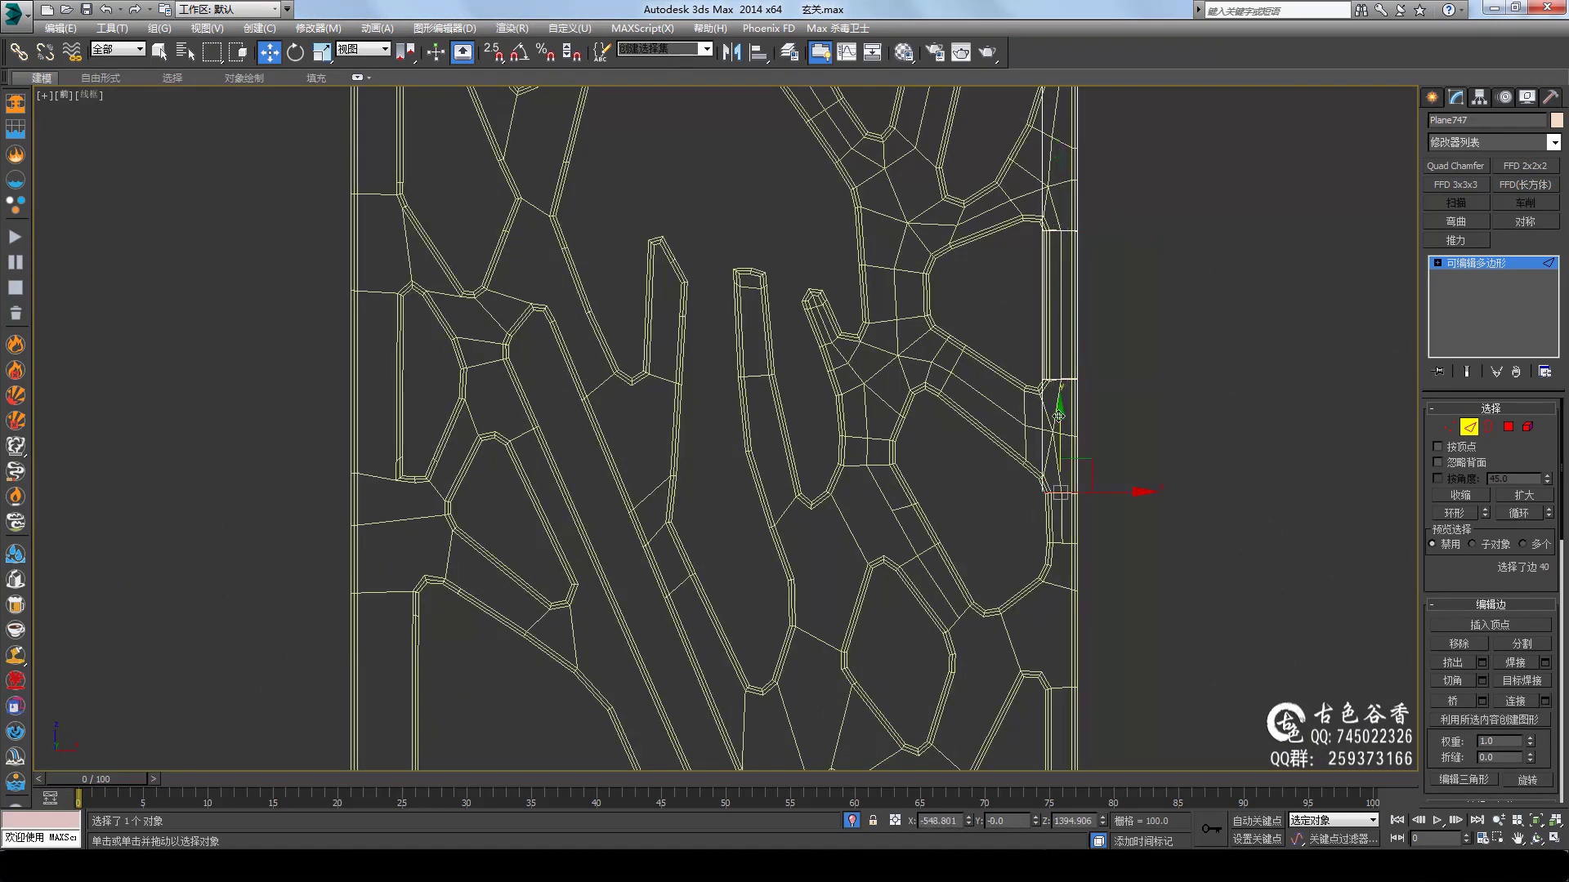
Clear the edge selection and bring the panel's top-left corner into view
{"action": "left_click", "coordinate": [1019, 353]}
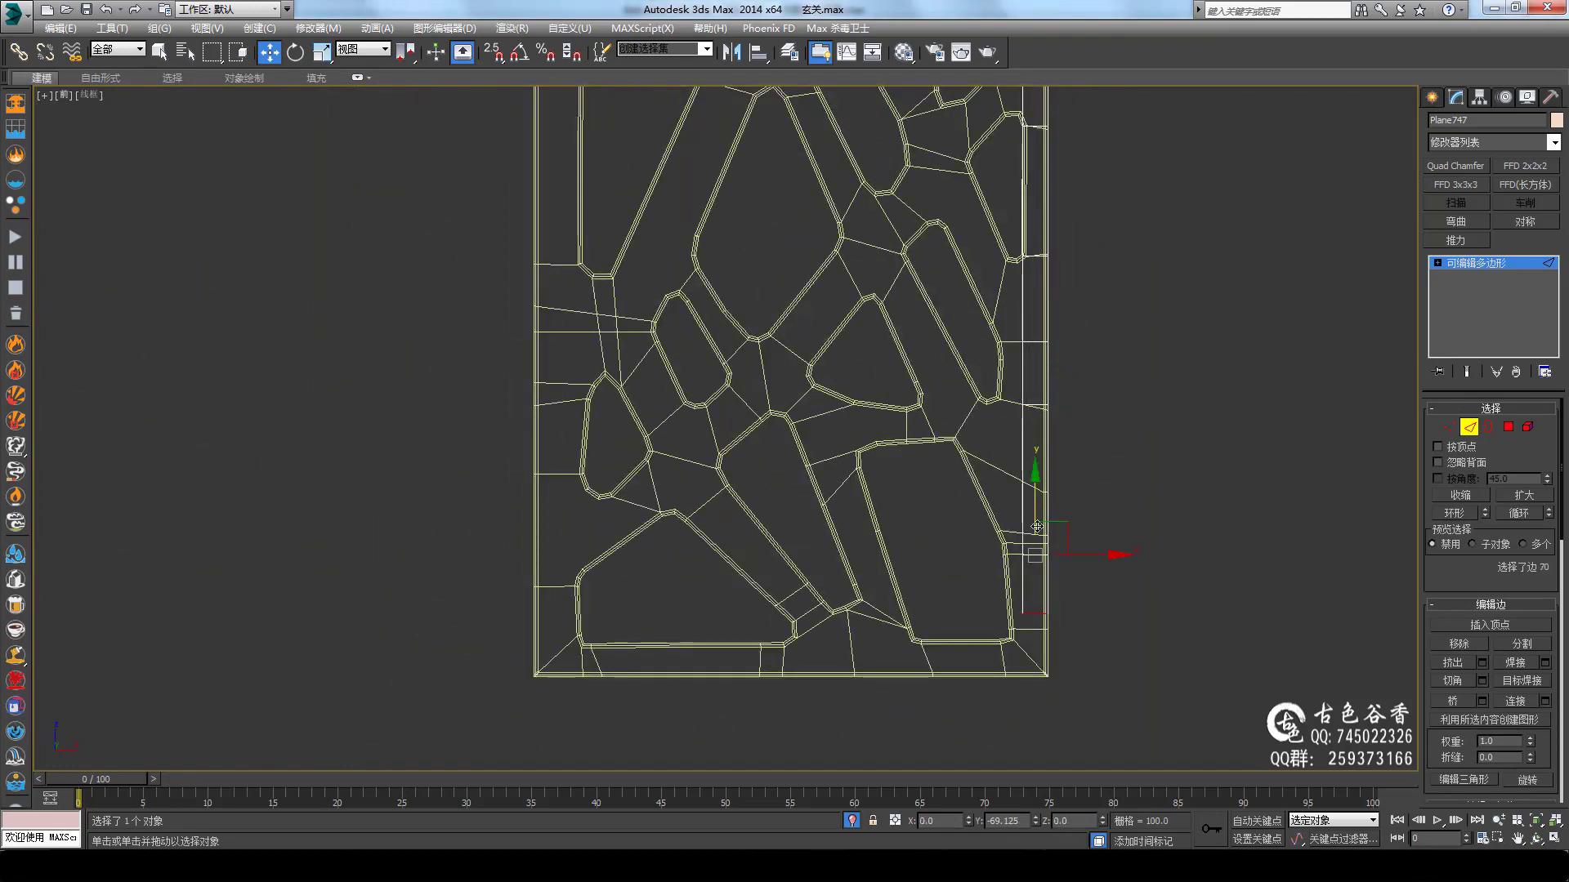
{"action": "scroll", "coordinate": [1036, 527], "scroll_direction": "up", "scroll_amount": 5}
{"action": "middle_click_drag", "start_coordinate": [1118, 407], "coordinate": [1314, 546]}
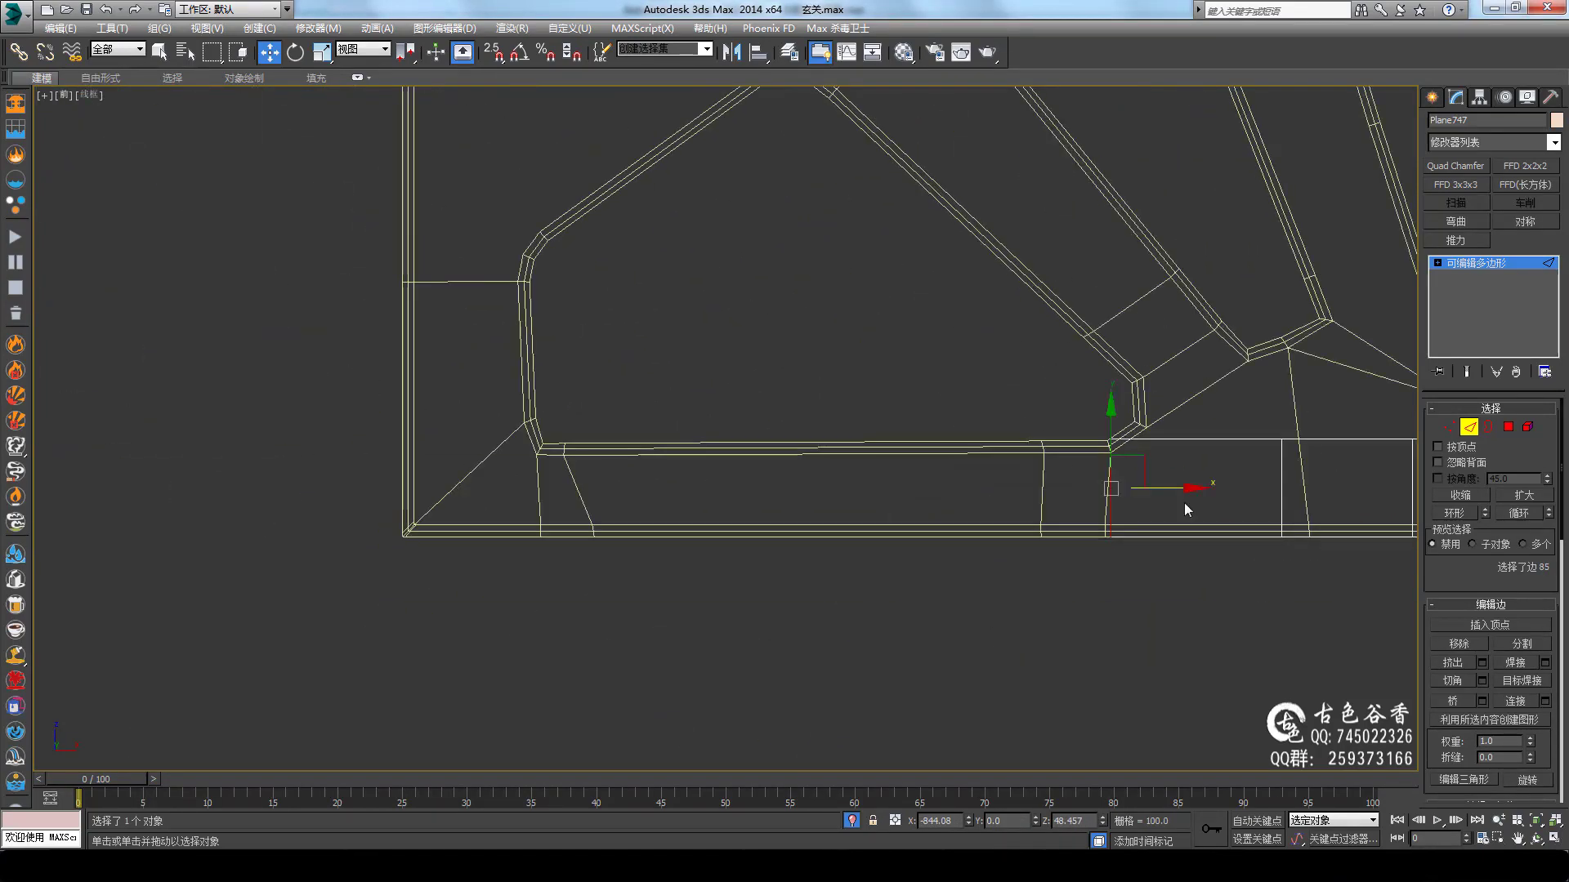
{"action": "scroll", "coordinate": [1190, 487], "scroll_direction": "up", "scroll_amount": 3}
{"action": "mouse_move", "coordinate": [970, 525]}
{"action": "middle_mouse_down"}
{"action": "mouse_move", "coordinate": [941, 300]}
{"action": "mouse_move", "coordinate": [910, 466]}
{"action": "middle_mouse_up"}
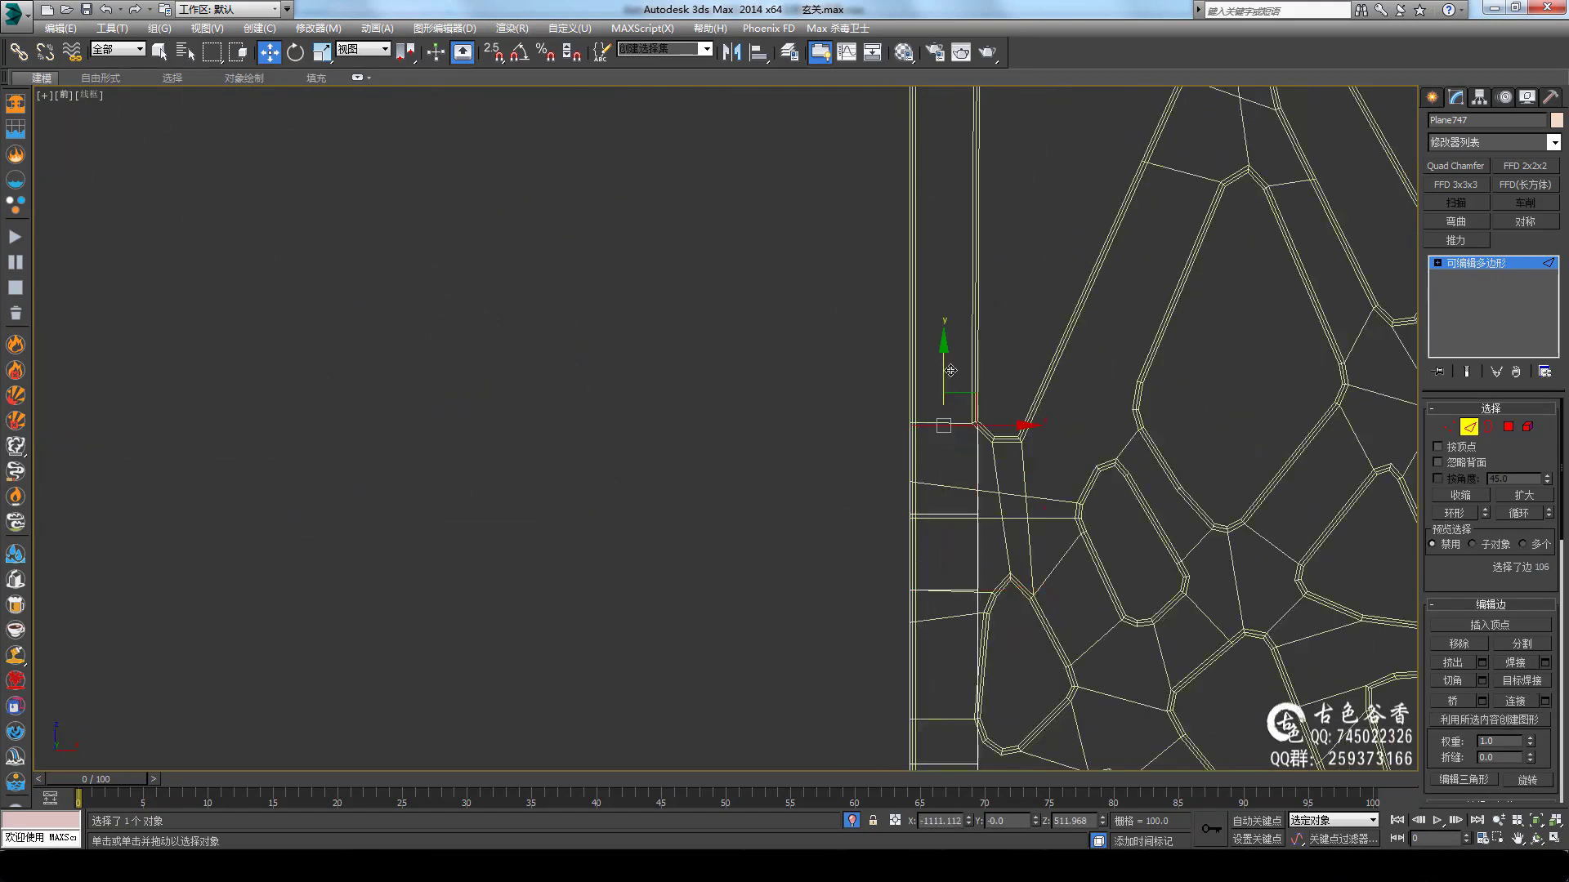
{"action": "scroll", "coordinate": [912, 336], "scroll_direction": "down", "scroll_amount": 3}
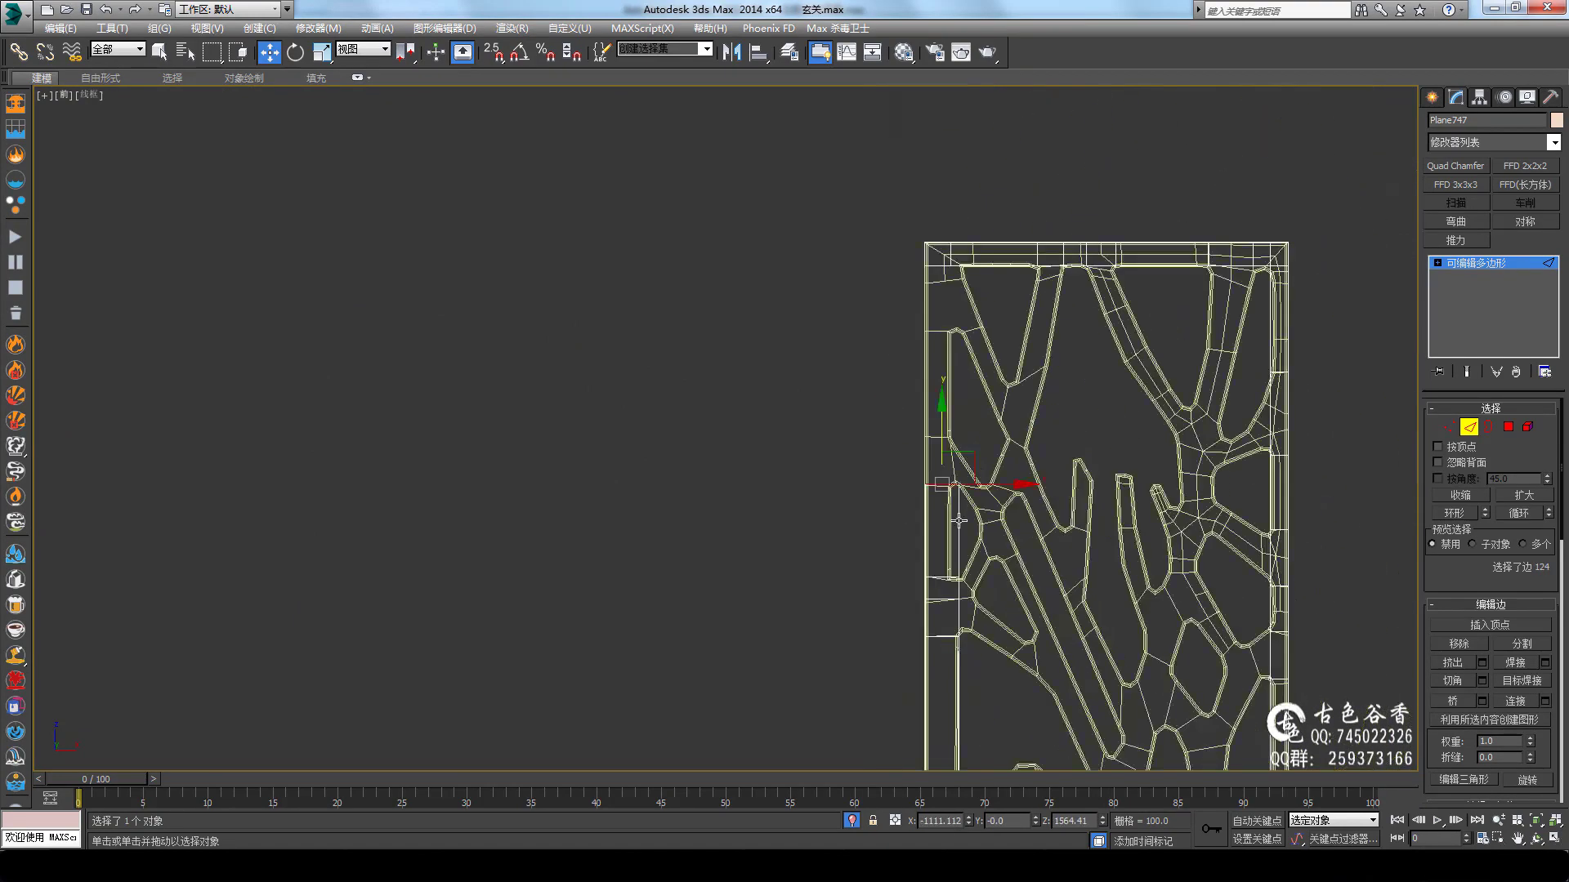
{"action": "middle_click_drag", "start_coordinate": [913, 337], "coordinate": [735, 412]}
{"action": "scroll", "coordinate": [736, 412], "scroll_direction": "up", "scroll_amount": 3}
Connect two edges on the left border strip, then switch to Vertex mode
{"action": "left_click", "coordinate": [733, 412]}
{"action": "scroll", "coordinate": [733, 412], "scroll_direction": "up", "scroll_amount": 3}
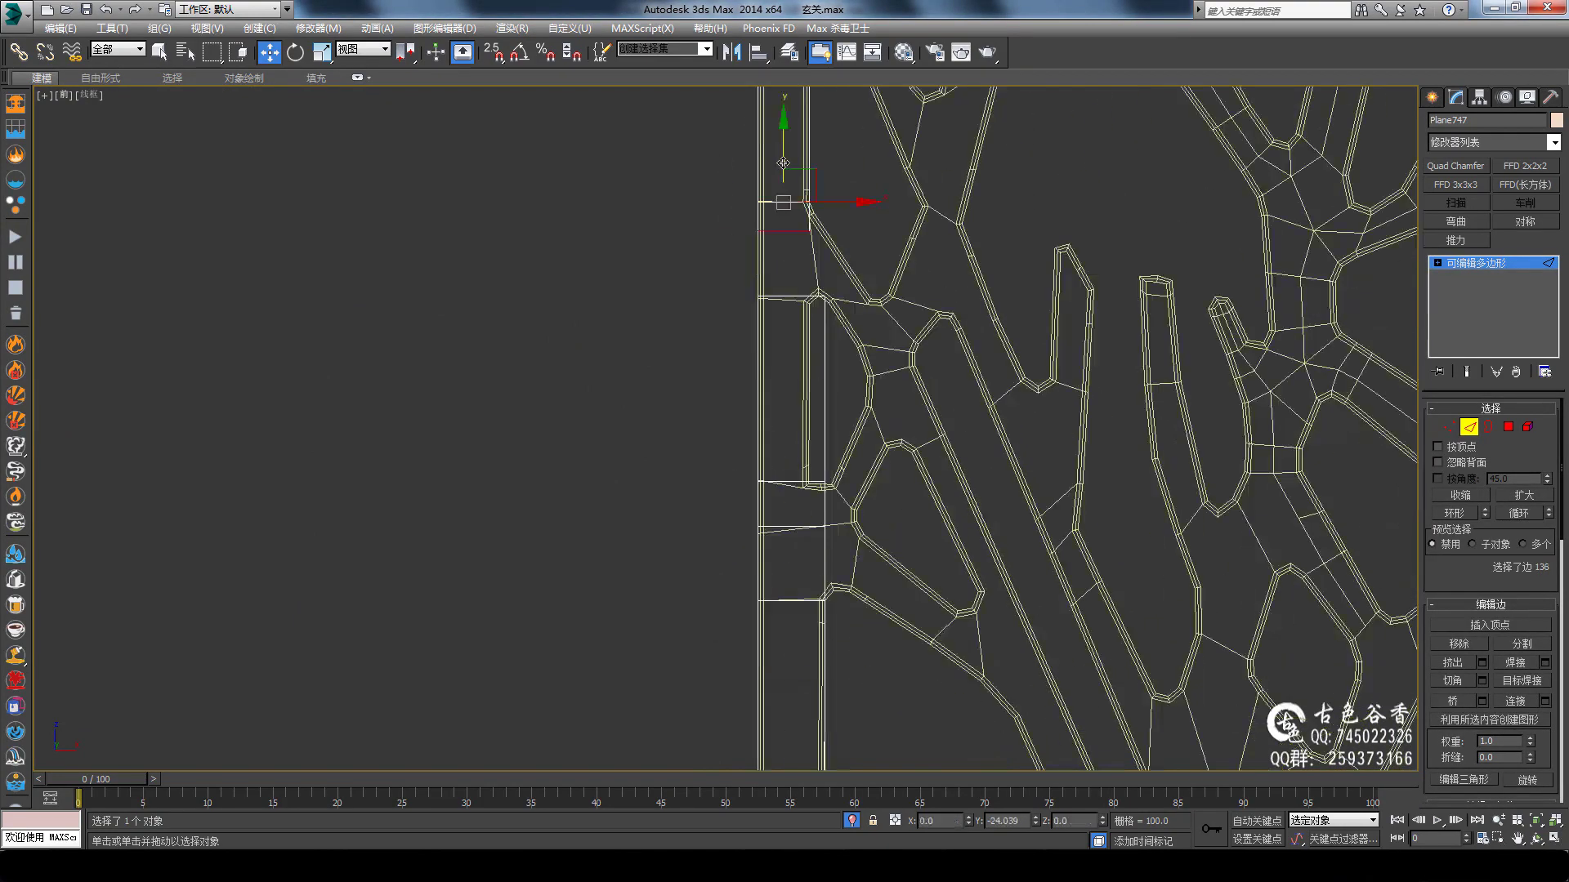
{"action": "key", "text": "1"}
{"action": "middle_click_drag", "start_coordinate": [879, 501], "coordinate": [875, 382]}
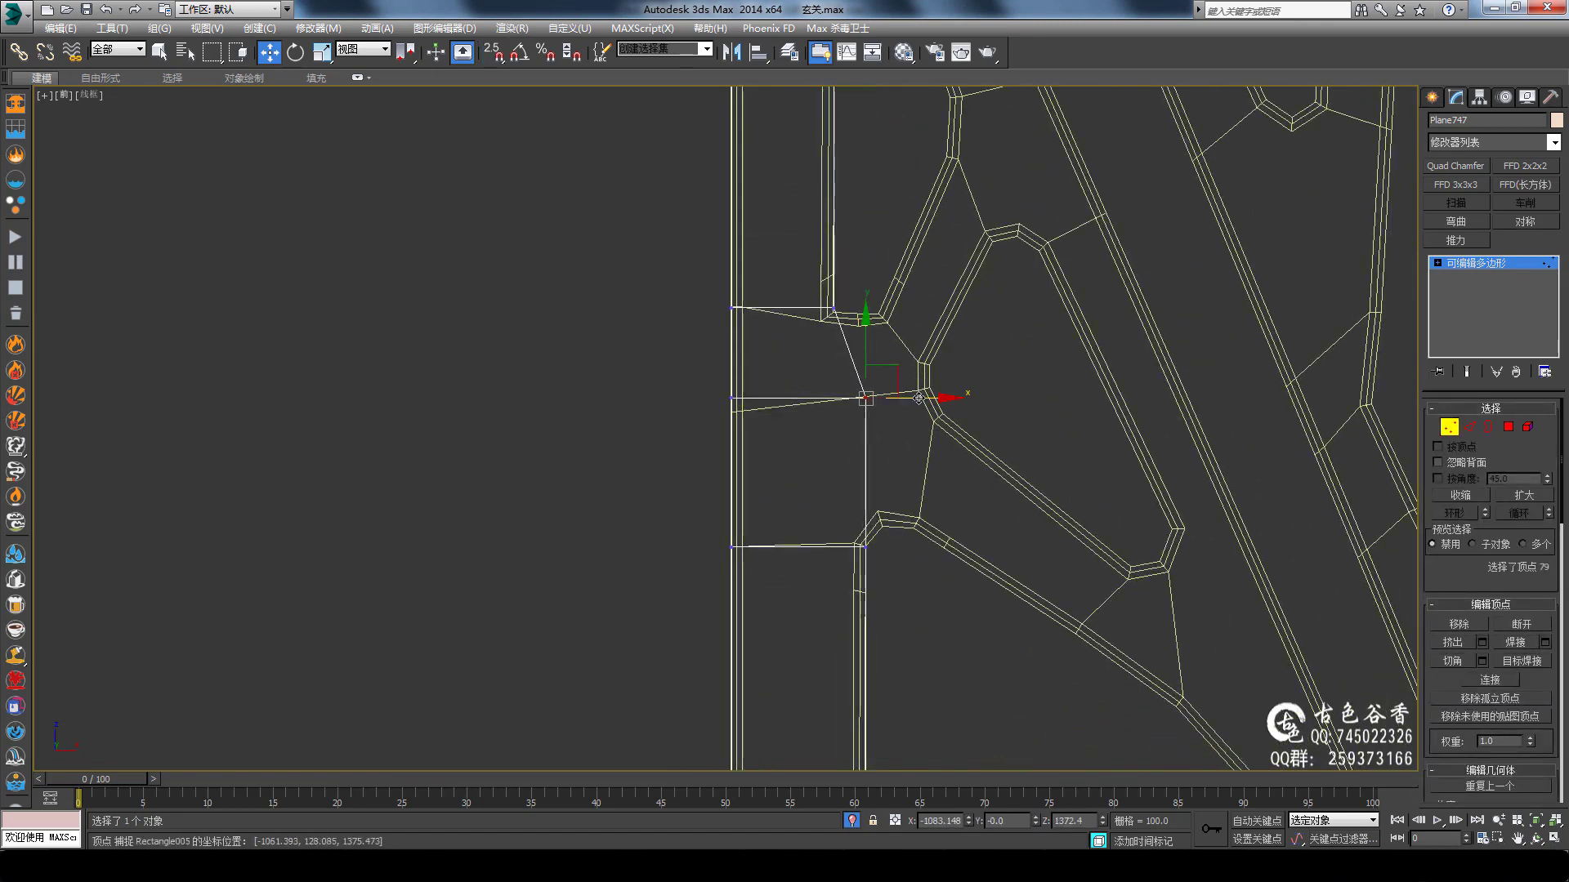
Reposition vertices at the top-left corner joint and box-select the four joint vertices
{"action": "scroll", "coordinate": [918, 398], "scroll_direction": "down", "scroll_amount": 2}
{"action": "middle_click_drag", "start_coordinate": [752, 351], "coordinate": [719, 384]}
{"action": "scroll", "coordinate": [719, 384], "scroll_direction": "up", "scroll_amount": 2}
{"action": "left_click_drag", "start_coordinate": [691, 384], "coordinate": [872, 498]}
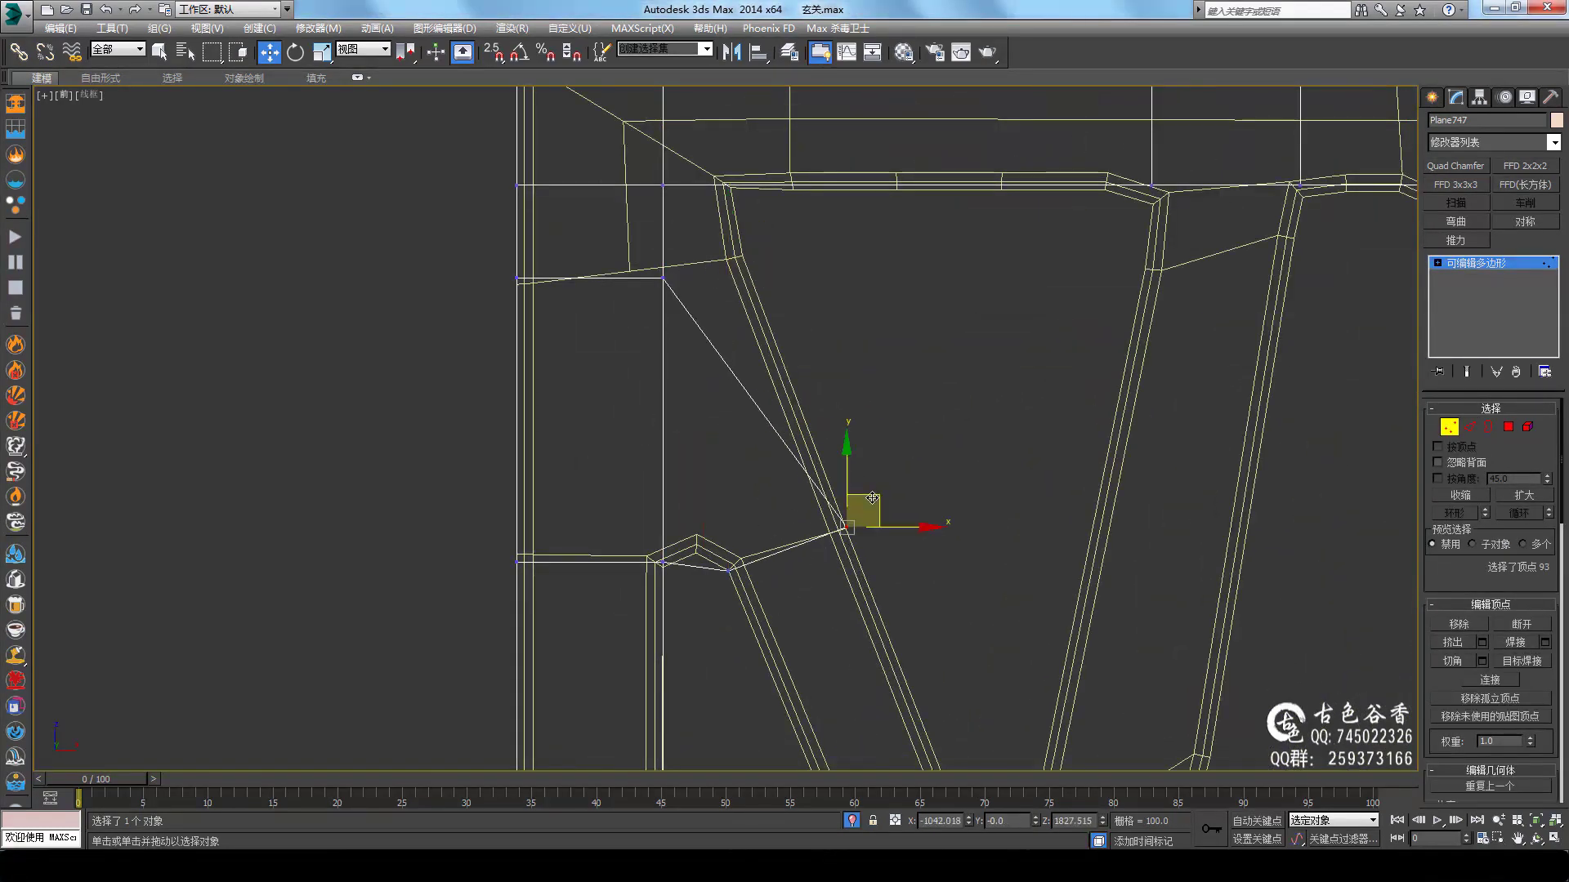
{"action": "scroll", "coordinate": [873, 498], "scroll_direction": "down", "scroll_amount": 2}
{"action": "middle_click_drag", "start_coordinate": [718, 491], "coordinate": [777, 349]}
{"action": "scroll", "coordinate": [735, 427], "scroll_direction": "up", "scroll_amount": 2}
{"action": "left_click_drag", "start_coordinate": [702, 415], "coordinate": [761, 521]}
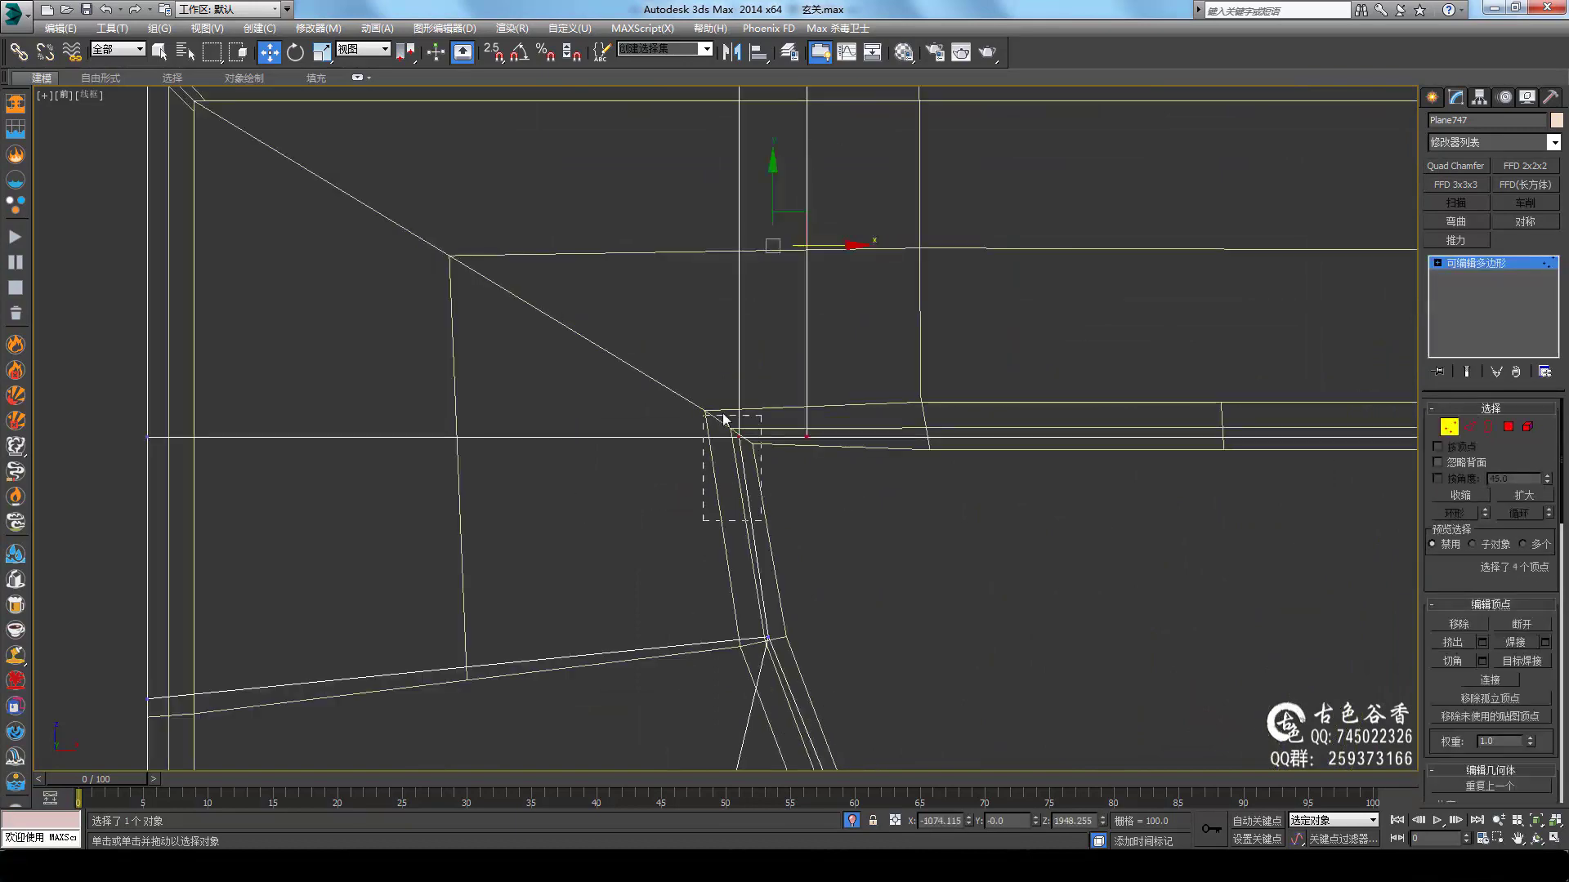
In Edge mode, move edges near the frame's top corner downward to reshape the mesh
{"action": "key", "text": "2"}
{"action": "scroll", "coordinate": [815, 581], "scroll_direction": "down", "scroll_amount": 2}
{"action": "scroll", "coordinate": [852, 451], "scroll_direction": "up", "scroll_amount": 1}
{"action": "scroll", "coordinate": [875, 483], "scroll_direction": "up", "scroll_amount": 1}
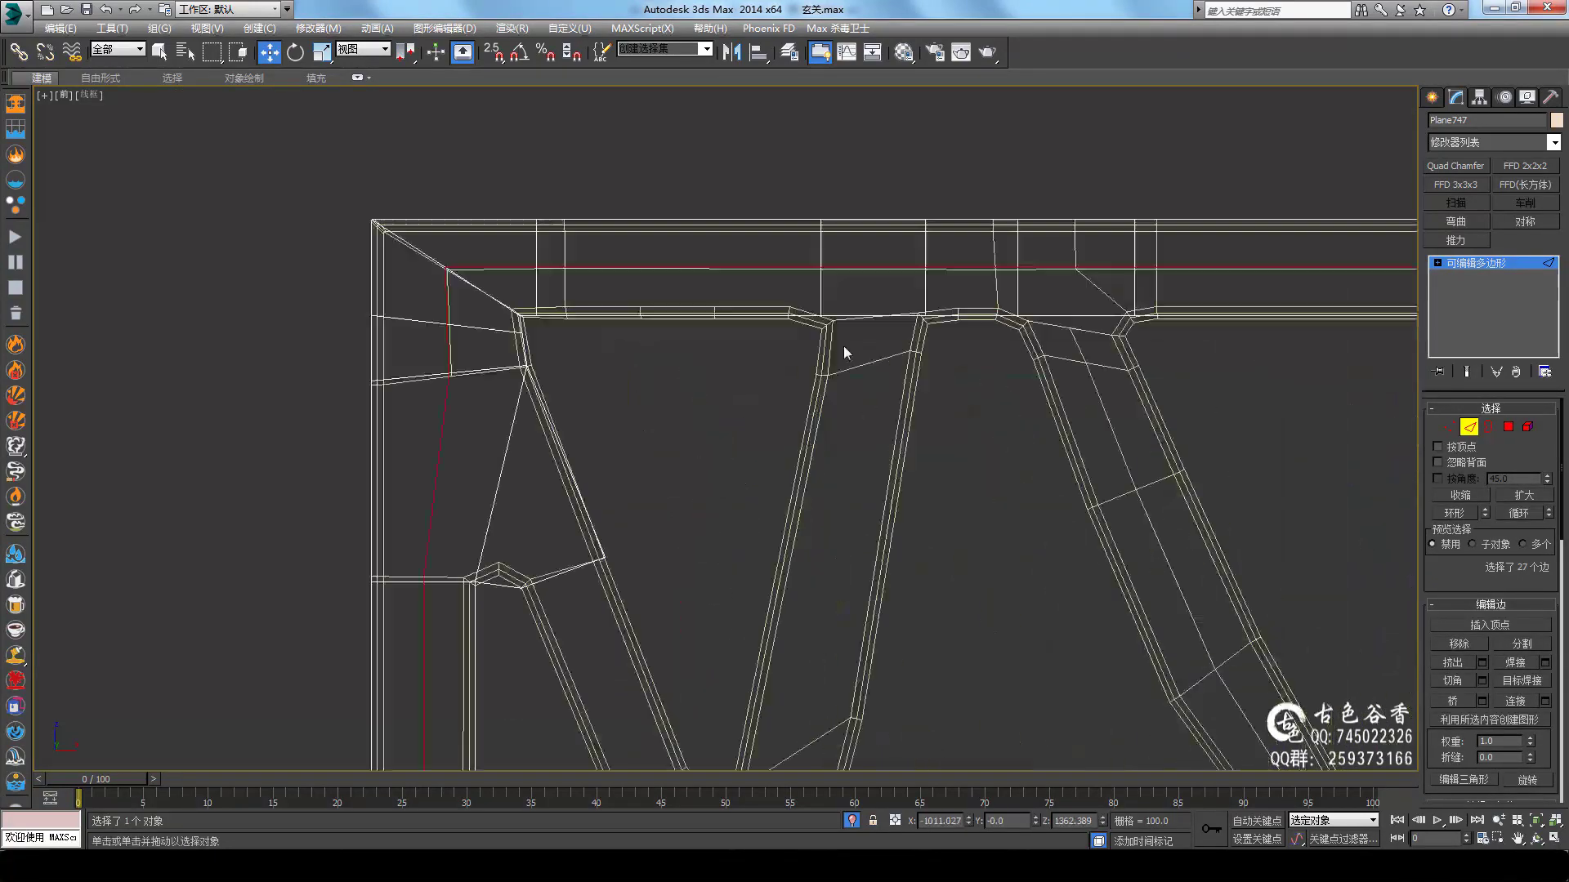
{"action": "middle_click_drag", "start_coordinate": [846, 353], "coordinate": [964, 245]}
{"action": "left_click", "coordinate": [947, 364]}
{"action": "left_click_drag", "start_coordinate": [964, 358], "coordinate": [858, 603]}
{"action": "middle_click_drag", "start_coordinate": [884, 645], "coordinate": [926, 601]}
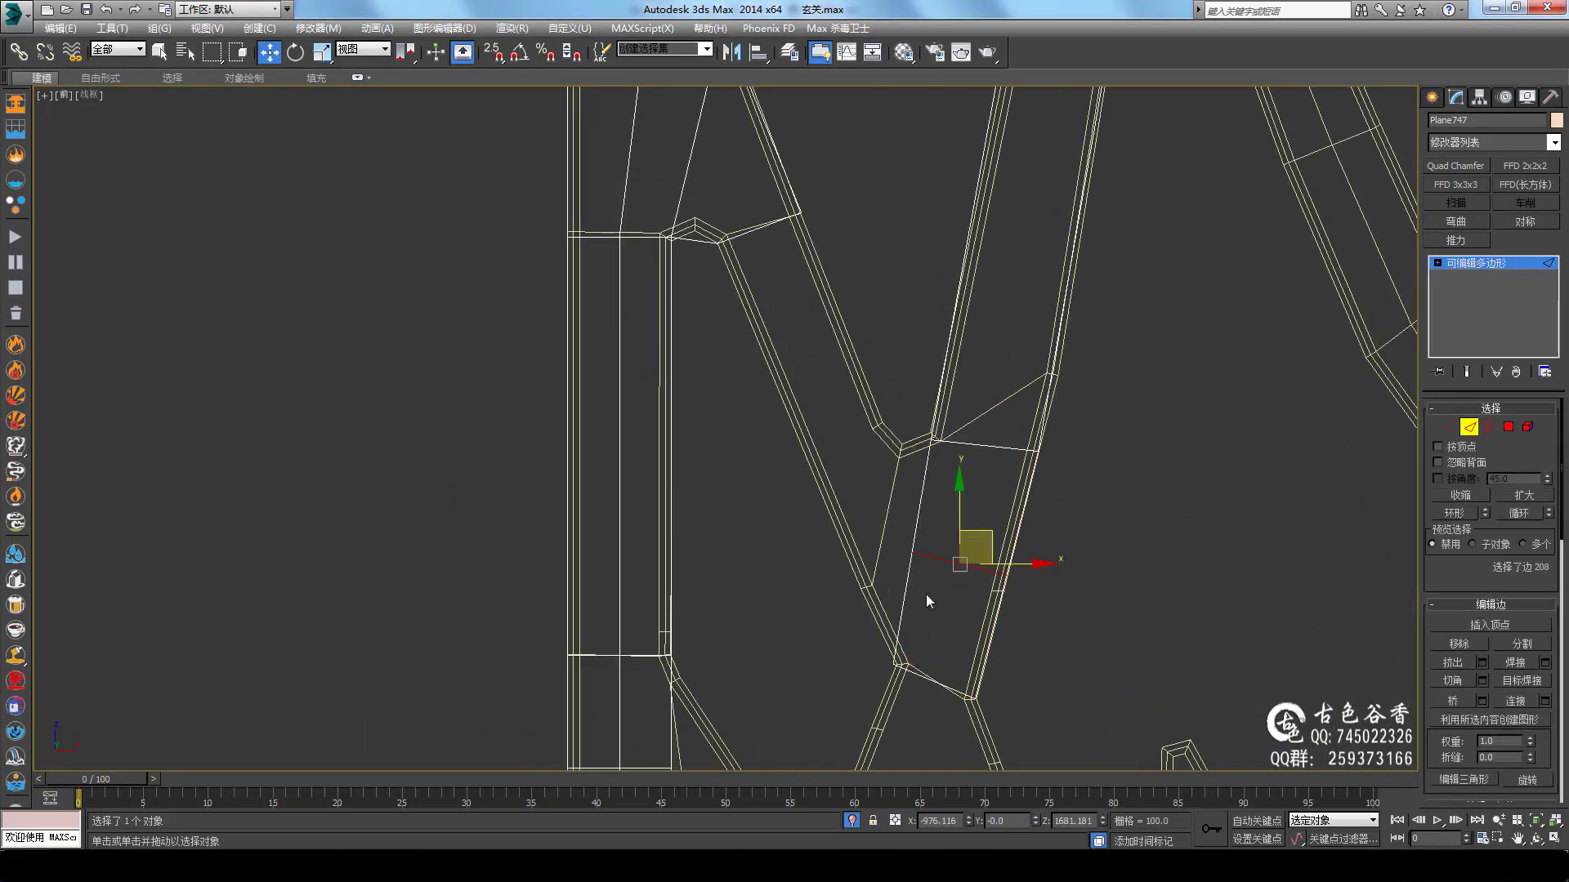
{"action": "left_click_drag", "start_coordinate": [910, 339], "coordinate": [851, 536]}
Ring-select the parallel cross edges in the next area with Alt+R
{"action": "scroll", "coordinate": [854, 531], "scroll_direction": "up", "scroll_amount": 1}
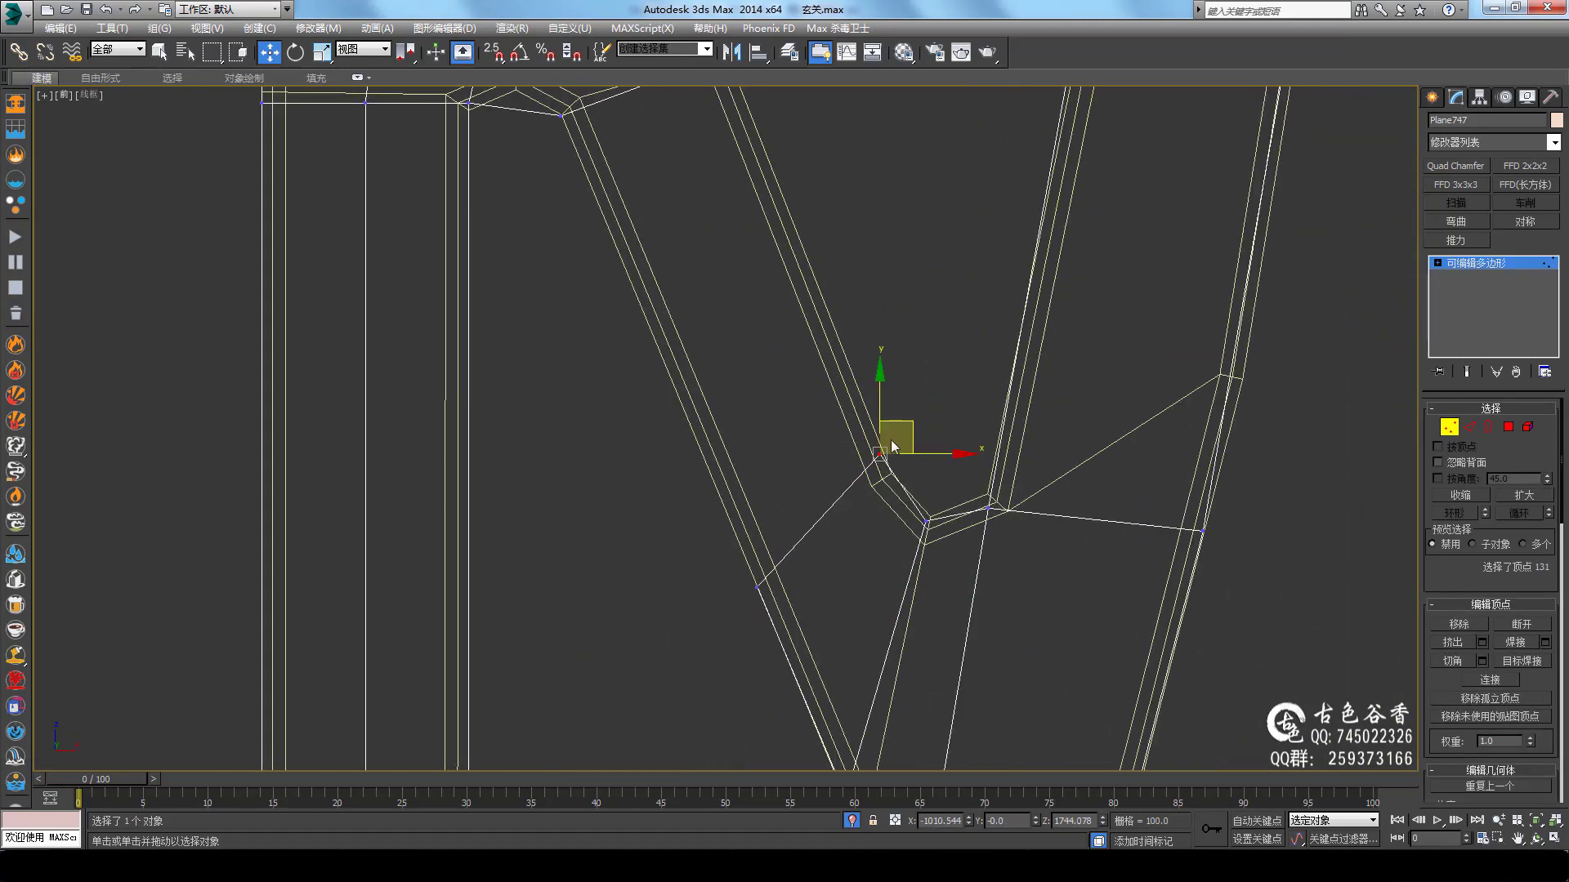
{"action": "middle_click_drag", "start_coordinate": [579, 147], "coordinate": [783, 348]}
{"action": "scroll", "coordinate": [783, 348], "scroll_direction": "down", "scroll_amount": 1}
{"action": "mouse_move", "coordinate": [735, 490]}
{"action": "middle_mouse_down"}
{"action": "mouse_move", "coordinate": [703, 458]}
{"action": "mouse_move", "coordinate": [738, 541]}
{"action": "middle_mouse_up"}
{"action": "key", "text": "alt+r"}
{"action": "scroll", "coordinate": [738, 541], "scroll_direction": "down", "scroll_amount": 2}
Survey the mesh in Vertex and Edge modes to locate the next cutout joint
{"action": "key", "text": "1"}
{"action": "middle_click_drag", "start_coordinate": [776, 458], "coordinate": [727, 425]}
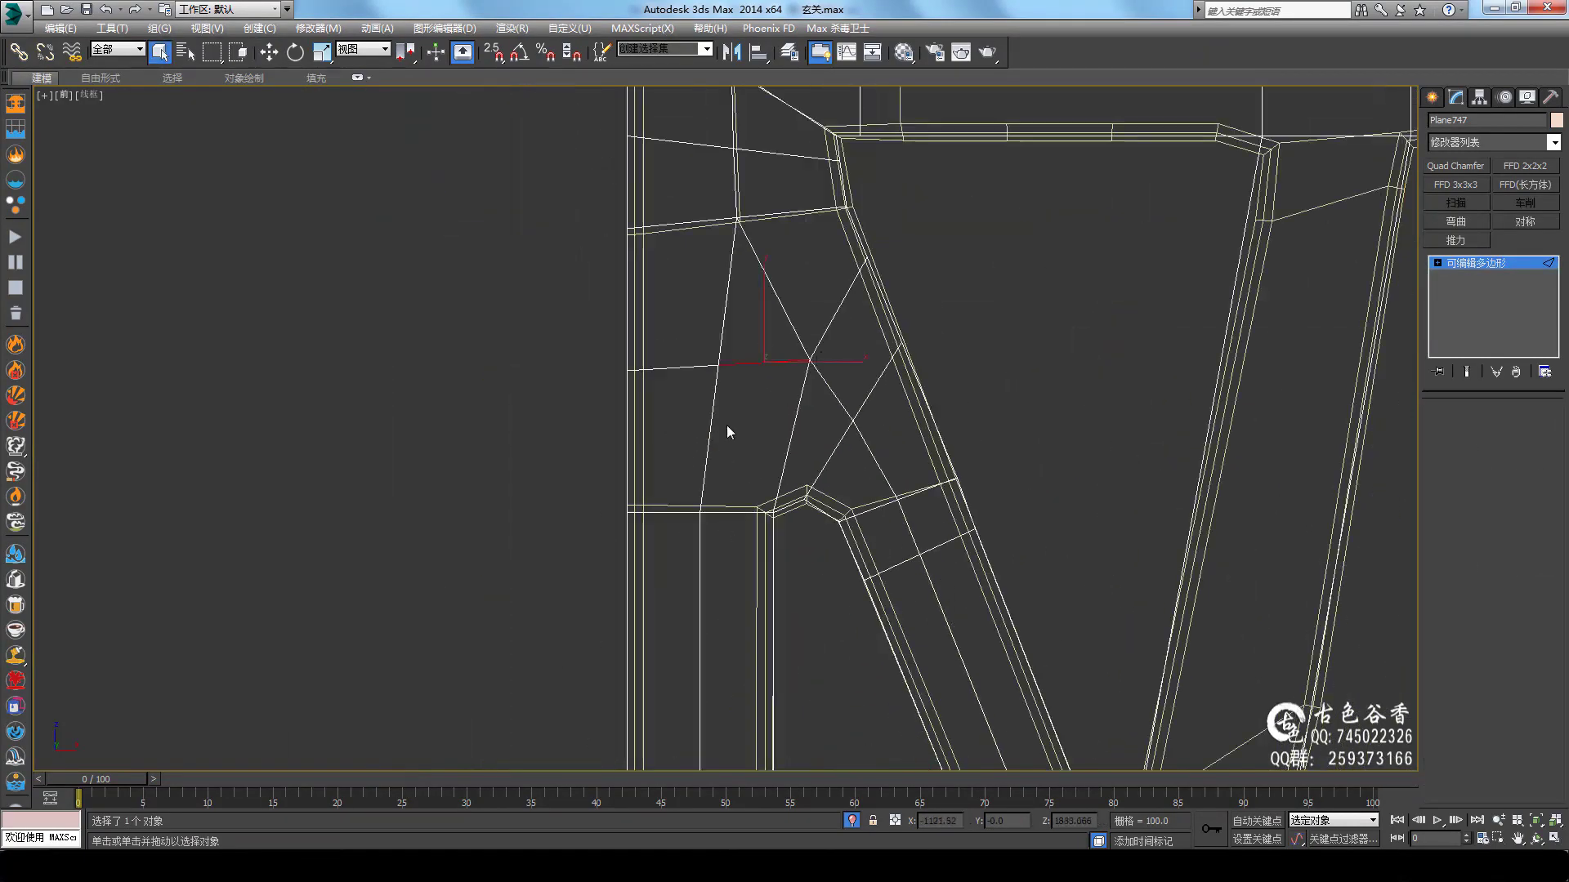
{"action": "scroll", "coordinate": [727, 425], "scroll_direction": "up", "scroll_amount": 2}
{"action": "scroll", "coordinate": [774, 507], "scroll_direction": "down", "scroll_amount": 2}
{"action": "middle_click_drag", "start_coordinate": [777, 487], "coordinate": [1033, 571]}
{"action": "scroll", "coordinate": [1032, 571], "scroll_direction": "up", "scroll_amount": 2}
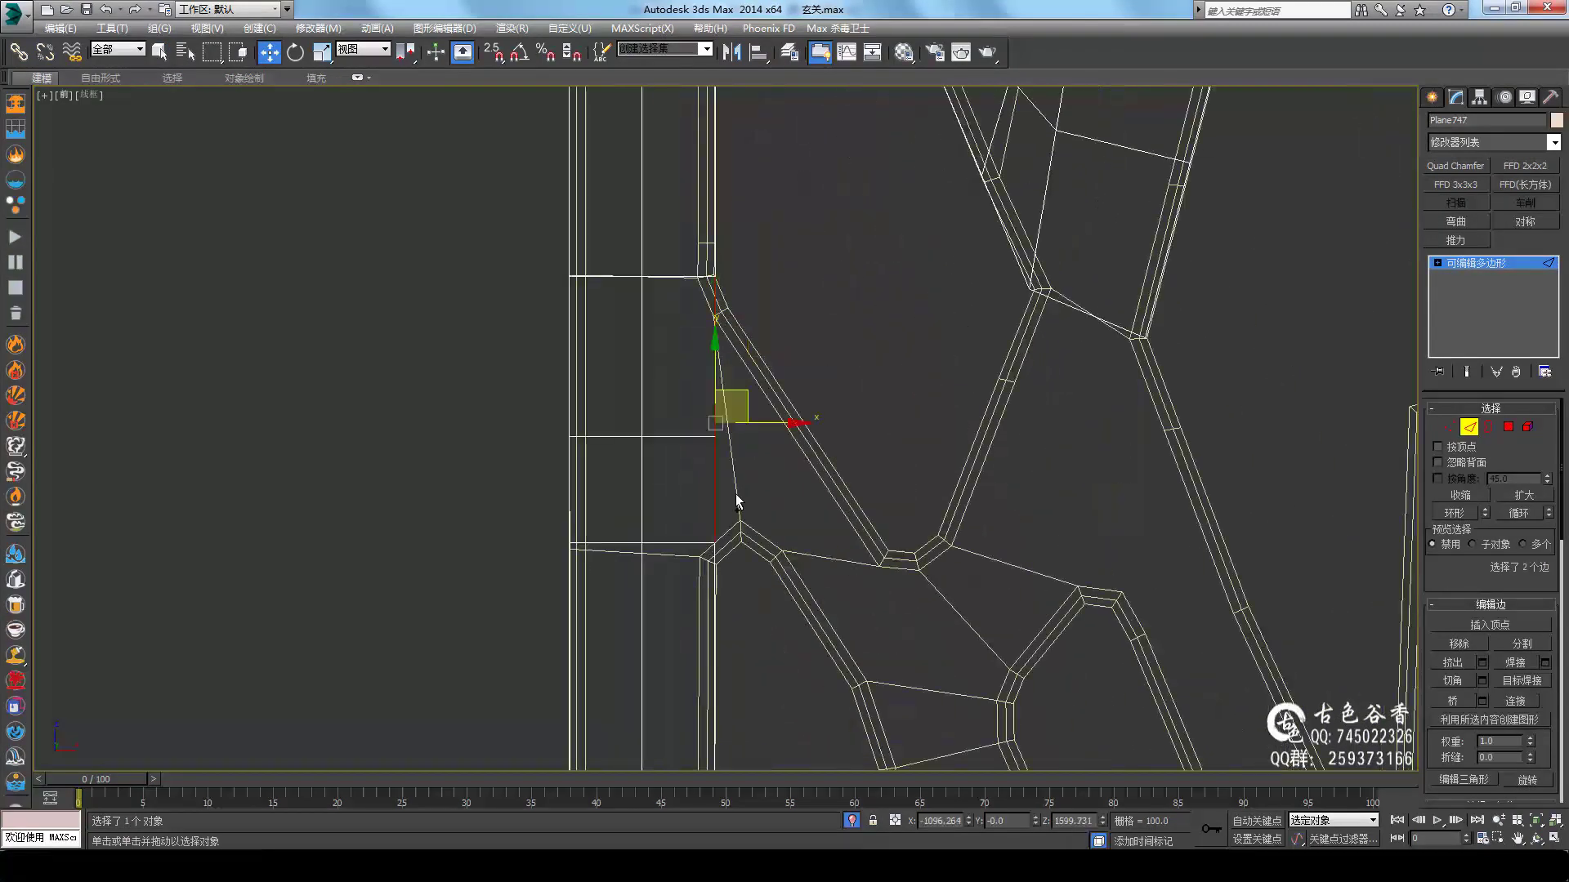
{"action": "left_click_drag", "start_coordinate": [711, 401], "coordinate": [748, 552], "text": "ctrl"}
{"action": "mouse_move", "coordinate": [768, 272]}
{"action": "middle_mouse_down"}
{"action": "mouse_move", "coordinate": [742, 420]}
{"action": "mouse_move", "coordinate": [837, 477]}
{"action": "mouse_move", "coordinate": [806, 363]}
{"action": "middle_mouse_up"}
{"action": "key", "text": "2"}
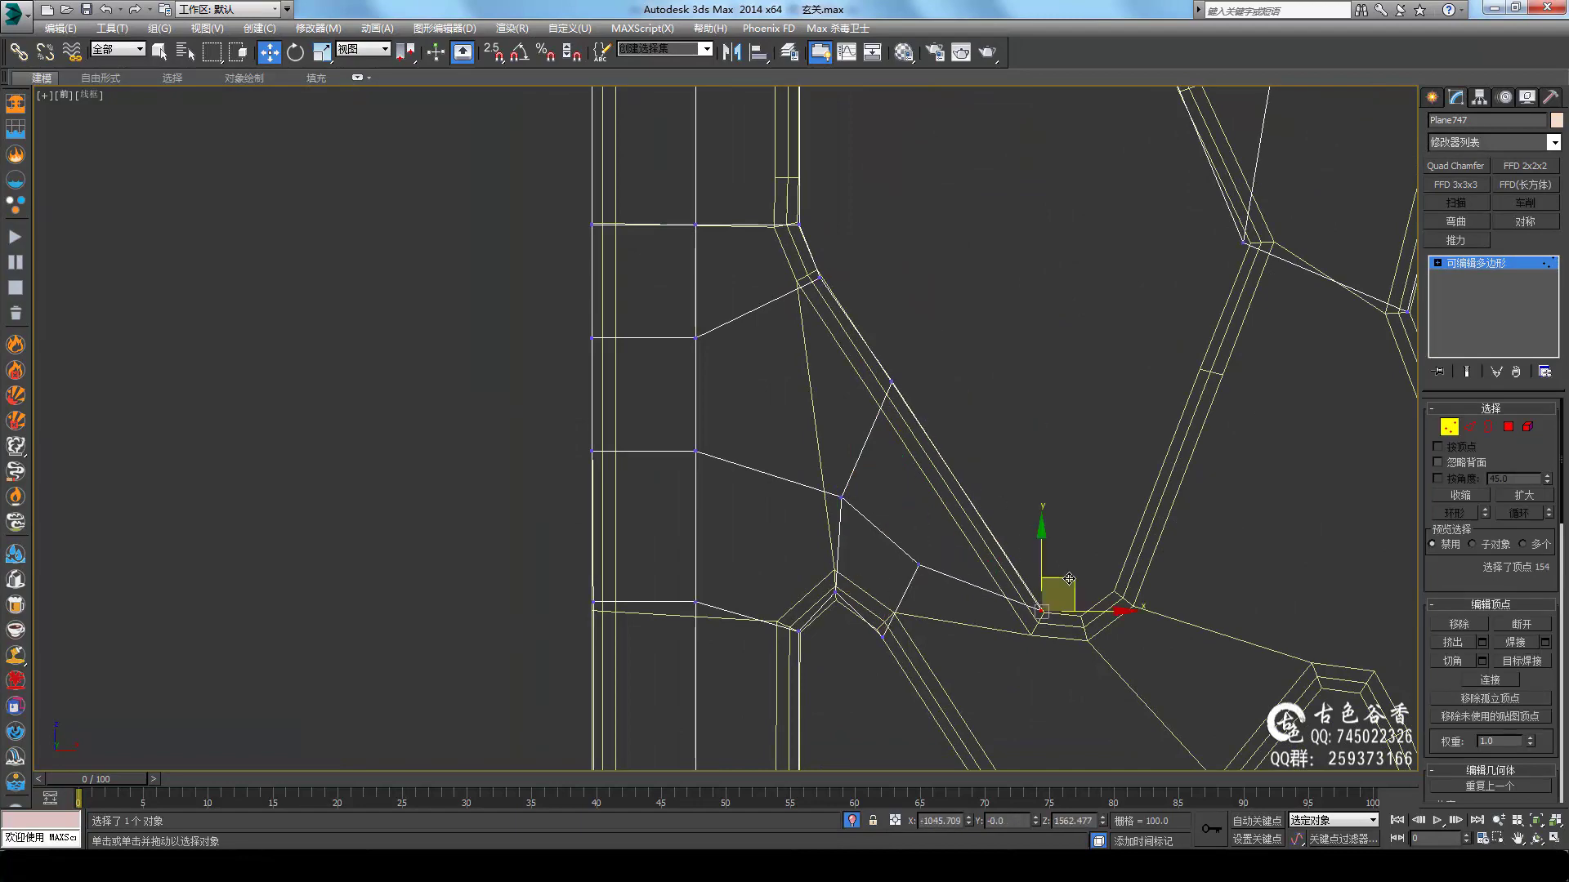
Select a vertex beside the cutout and an edge between cutouts, joining them with new edges
{"action": "key", "text": "1"}
{"action": "left_click", "coordinate": [972, 502]}
{"action": "key", "text": "2"}
{"action": "mouse_move", "coordinate": [929, 605]}
{"action": "middle_mouse_down"}
{"action": "mouse_move", "coordinate": [849, 617]}
{"action": "mouse_move", "coordinate": [856, 434]}
{"action": "middle_mouse_up"}
{"action": "left_click", "coordinate": [1004, 437]}
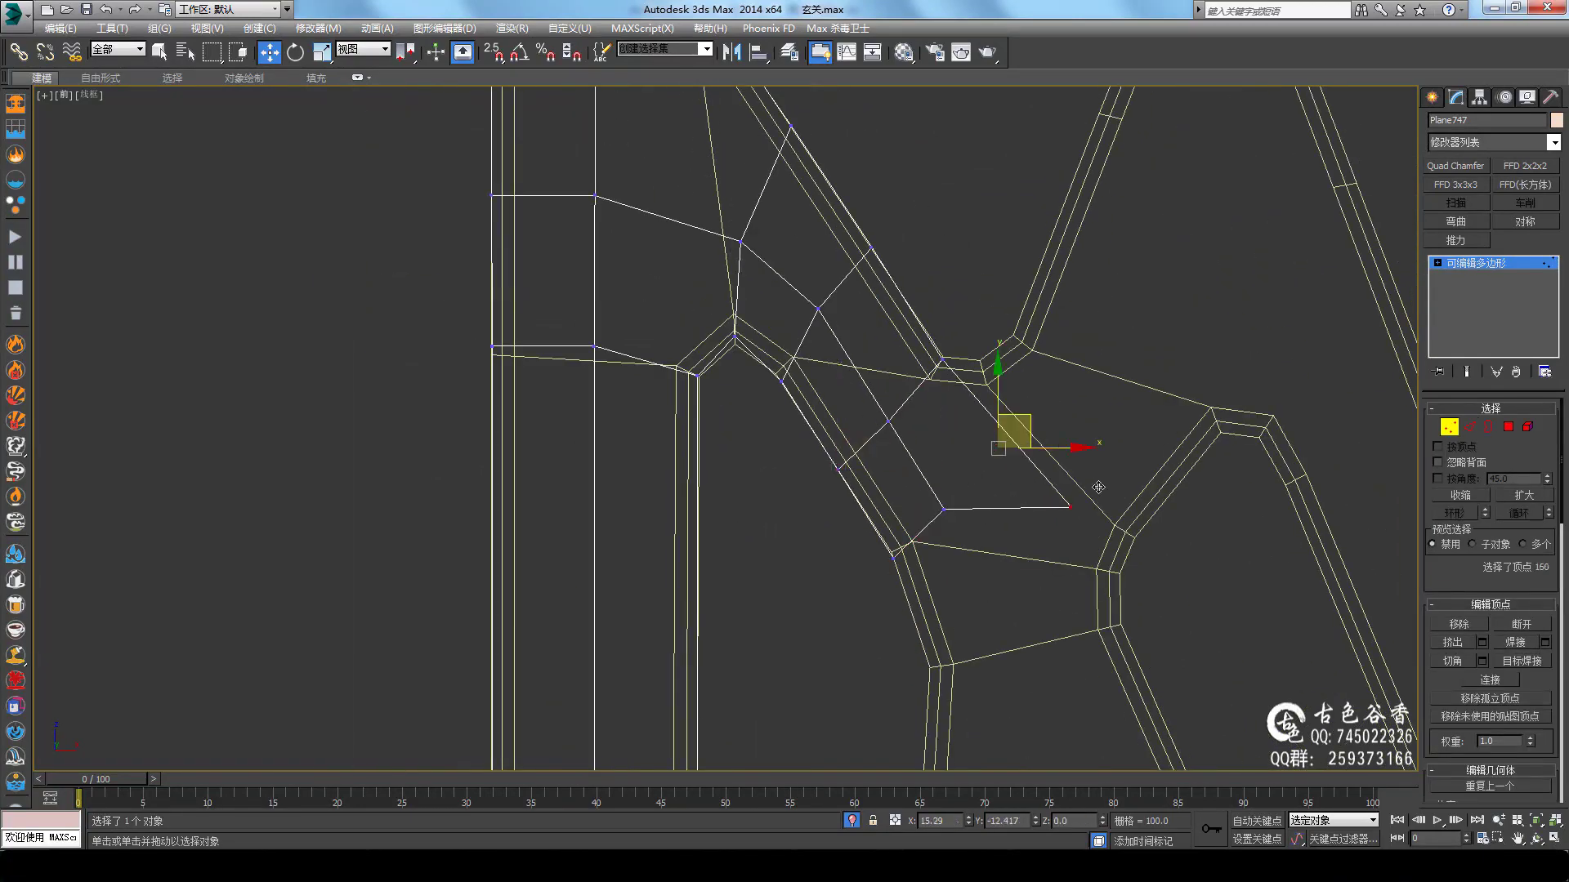
{"action": "mouse_move", "coordinate": [1005, 437]}
{"action": "middle_mouse_down"}
{"action": "mouse_move", "coordinate": [1024, 458]}
{"action": "mouse_move", "coordinate": [1002, 549]}
{"action": "mouse_move", "coordinate": [956, 420]}
{"action": "middle_mouse_up"}
{"action": "key", "text": "1"}
{"action": "key", "text": "q"}
{"action": "key", "text": "w"}
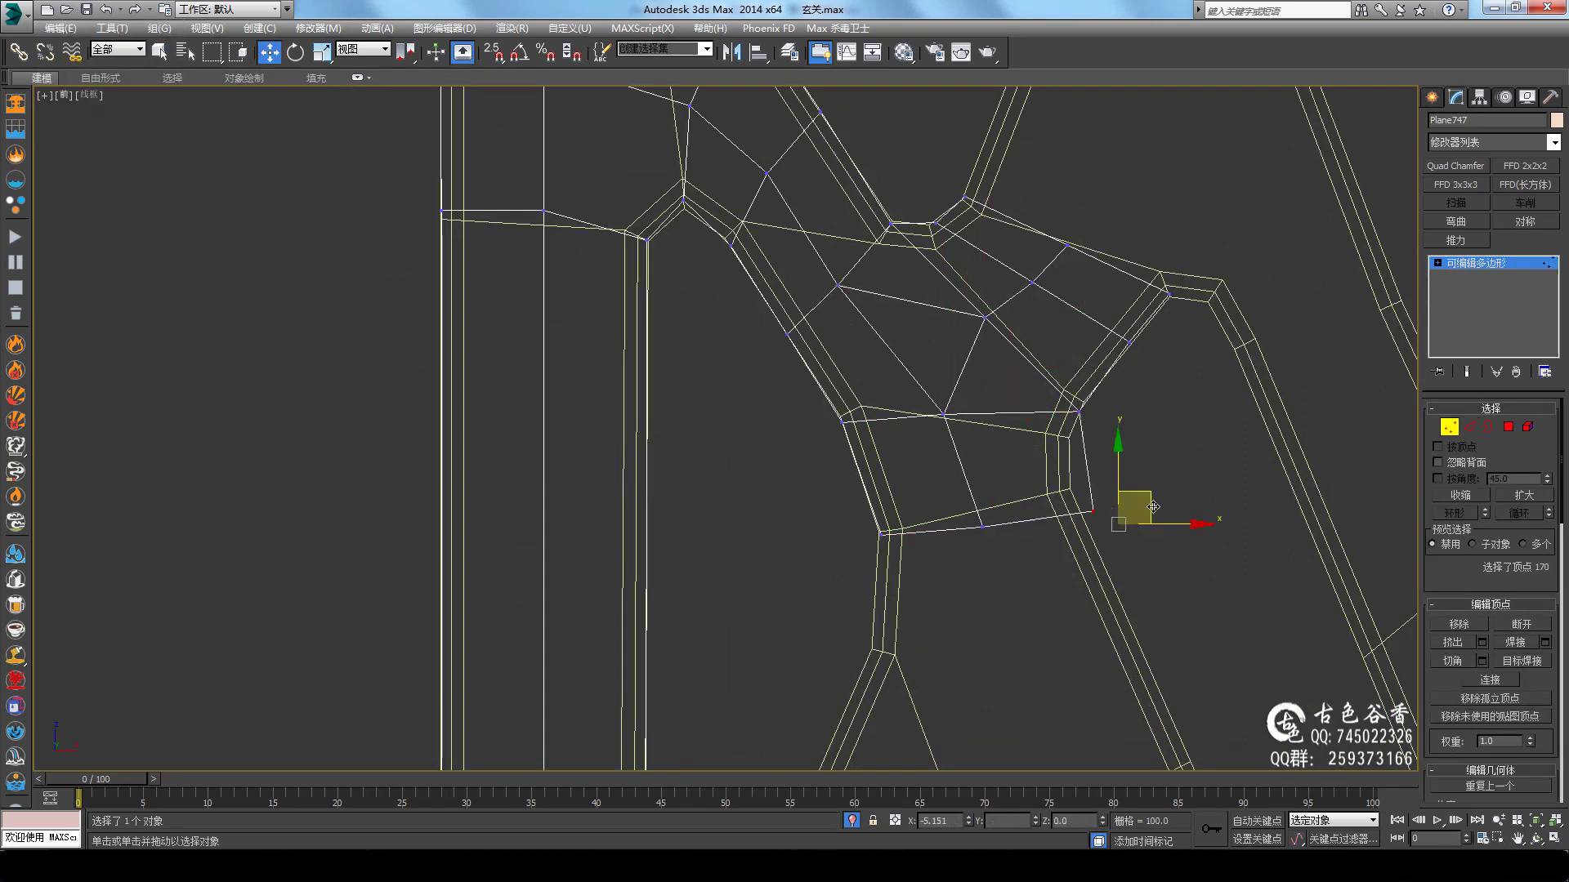
Move a vertex in the next cell to line up the new edges, then select another vertex
{"action": "key", "text": "2"}
{"action": "mouse_move", "coordinate": [1120, 507]}
{"action": "middle_mouse_down"}
{"action": "mouse_move", "coordinate": [1094, 448]}
{"action": "mouse_move", "coordinate": [998, 641]}
{"action": "mouse_move", "coordinate": [1075, 410]}
{"action": "mouse_move", "coordinate": [1008, 466]}
{"action": "mouse_move", "coordinate": [1164, 639]}
{"action": "mouse_move", "coordinate": [1100, 474]}
{"action": "middle_mouse_up"}
{"action": "key", "text": "1"}
{"action": "key", "text": "q"}
{"action": "key", "text": "w"}
{"action": "left_click", "coordinate": [1166, 326]}
{"action": "mouse_move", "coordinate": [1113, 213]}
{"action": "middle_mouse_down"}
{"action": "mouse_move", "coordinate": [999, 283]}
{"action": "mouse_move", "coordinate": [1097, 435]}
{"action": "mouse_move", "coordinate": [907, 531]}
{"action": "mouse_move", "coordinate": [1036, 478]}
{"action": "mouse_move", "coordinate": [1056, 288]}
{"action": "mouse_move", "coordinate": [1060, 455]}
{"action": "mouse_move", "coordinate": [1046, 384]}
{"action": "mouse_move", "coordinate": [1170, 351]}
{"action": "mouse_move", "coordinate": [1133, 402]}
{"action": "mouse_move", "coordinate": [1265, 529]}
{"action": "mouse_move", "coordinate": [1241, 214]}
{"action": "middle_mouse_up"}
{"action": "key", "text": "2"}
{"action": "key", "text": "1"}
{"action": "left_click", "coordinate": [1068, 335]}
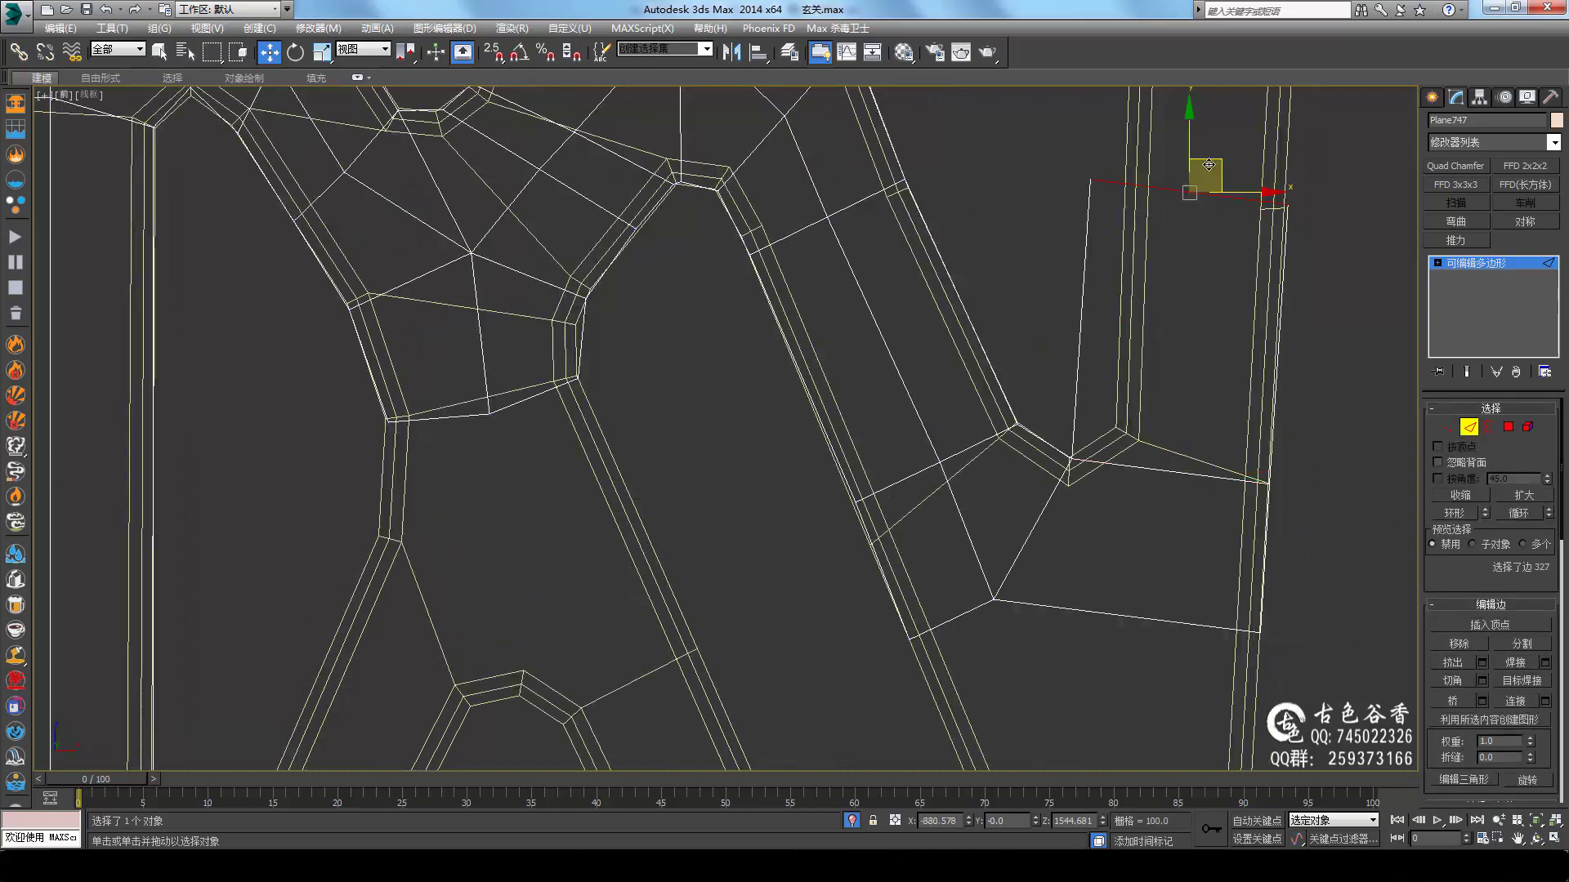
Cut a new edge across a cell with the Cut tool and select it
{"action": "key", "text": "alt+c"}
{"action": "mouse_move", "coordinate": [1293, 434]}
{"action": "middle_mouse_down"}
{"action": "mouse_move", "coordinate": [1201, 455]}
{"action": "mouse_move", "coordinate": [1294, 464]}
{"action": "mouse_move", "coordinate": [1163, 433]}
{"action": "mouse_move", "coordinate": [1190, 231]}
{"action": "mouse_move", "coordinate": [966, 507]}
{"action": "middle_mouse_up"}
{"action": "key", "text": "2"}
{"action": "left_click", "coordinate": [1294, 464]}
{"action": "key", "text": "1"}
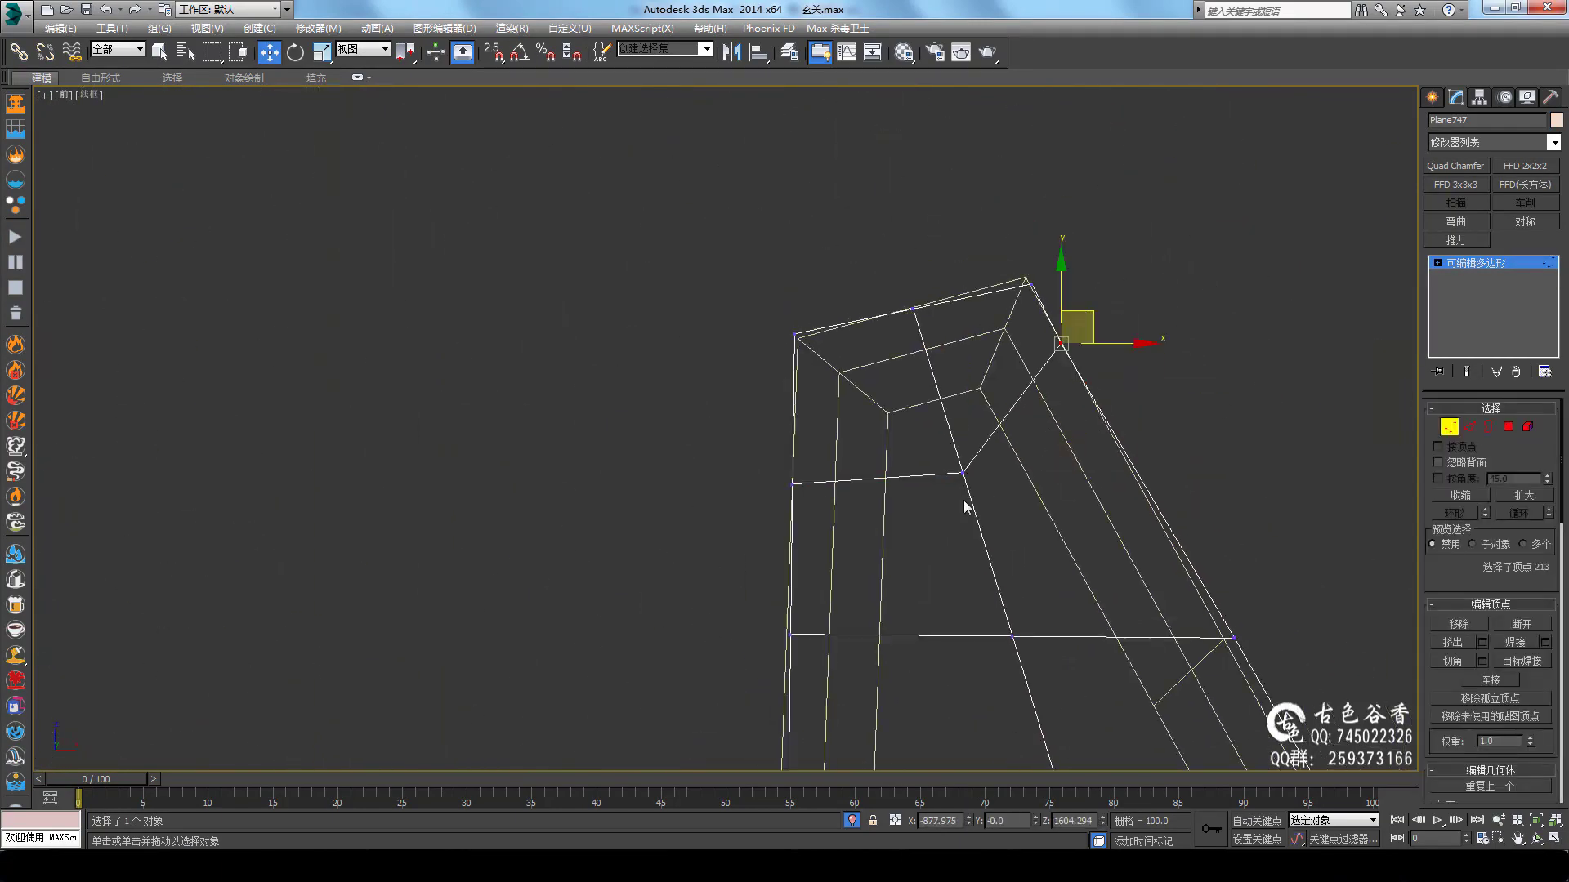
{"action": "scroll", "coordinate": [1096, 385], "scroll_direction": "down", "scroll_amount": 3}
{"action": "scroll", "coordinate": [1170, 355], "scroll_direction": "up", "scroll_amount": 3}
{"action": "key", "text": "2"}
{"action": "middle_click_drag", "start_coordinate": [1170, 355], "coordinate": [1092, 332]}
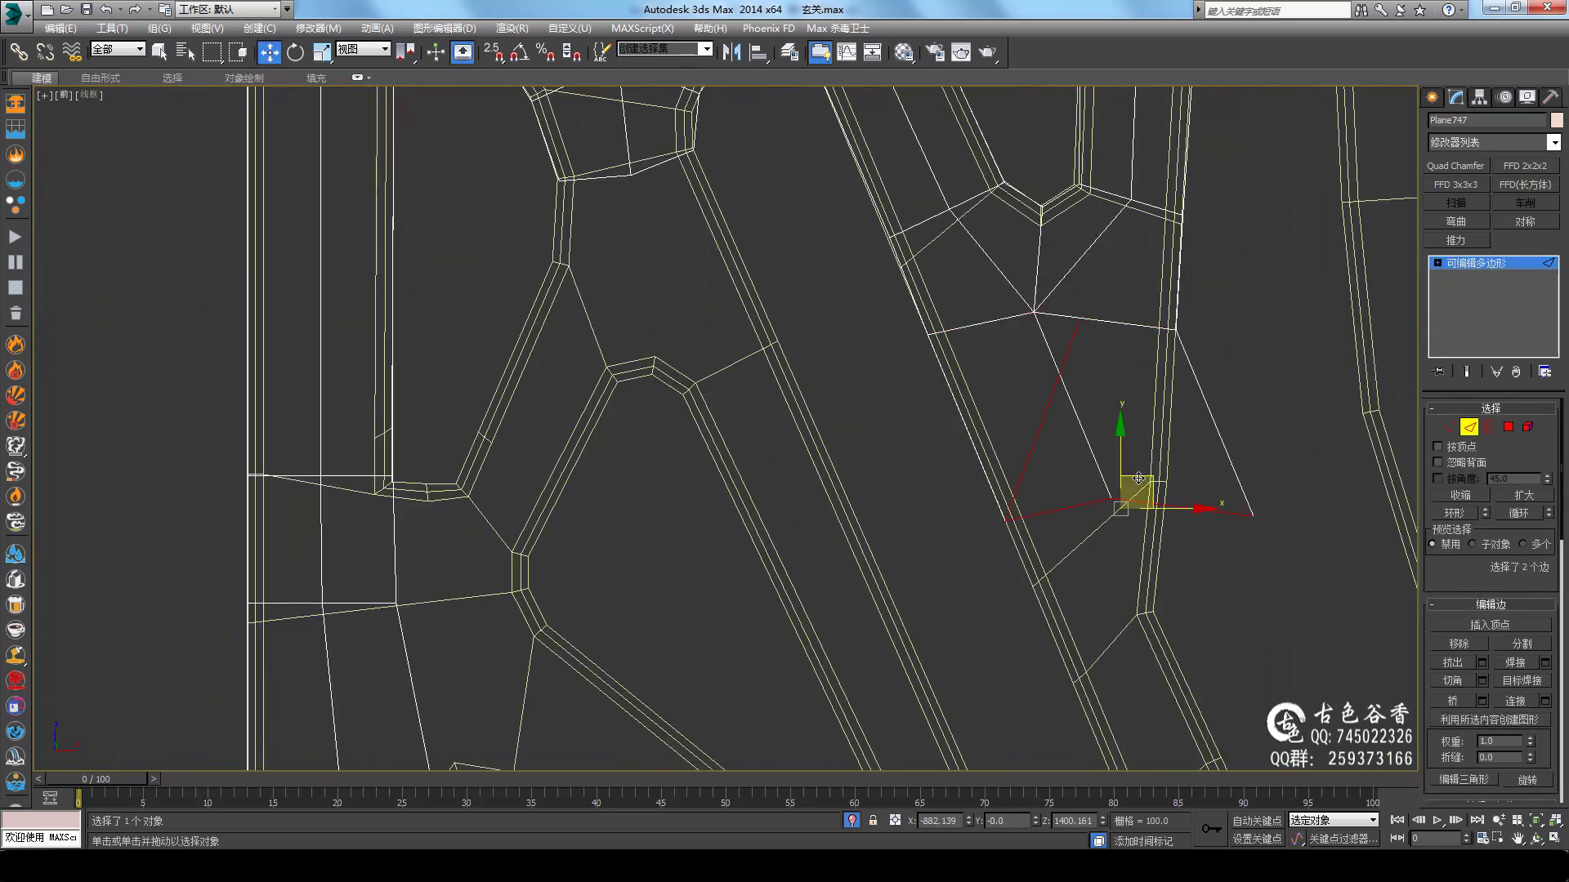
Move to the next cutouts and select a vertex on the cell border
{"action": "key", "text": "1"}
{"action": "left_click", "coordinate": [1250, 515]}
{"action": "middle_click_drag", "start_coordinate": [1243, 490], "coordinate": [1234, 539]}
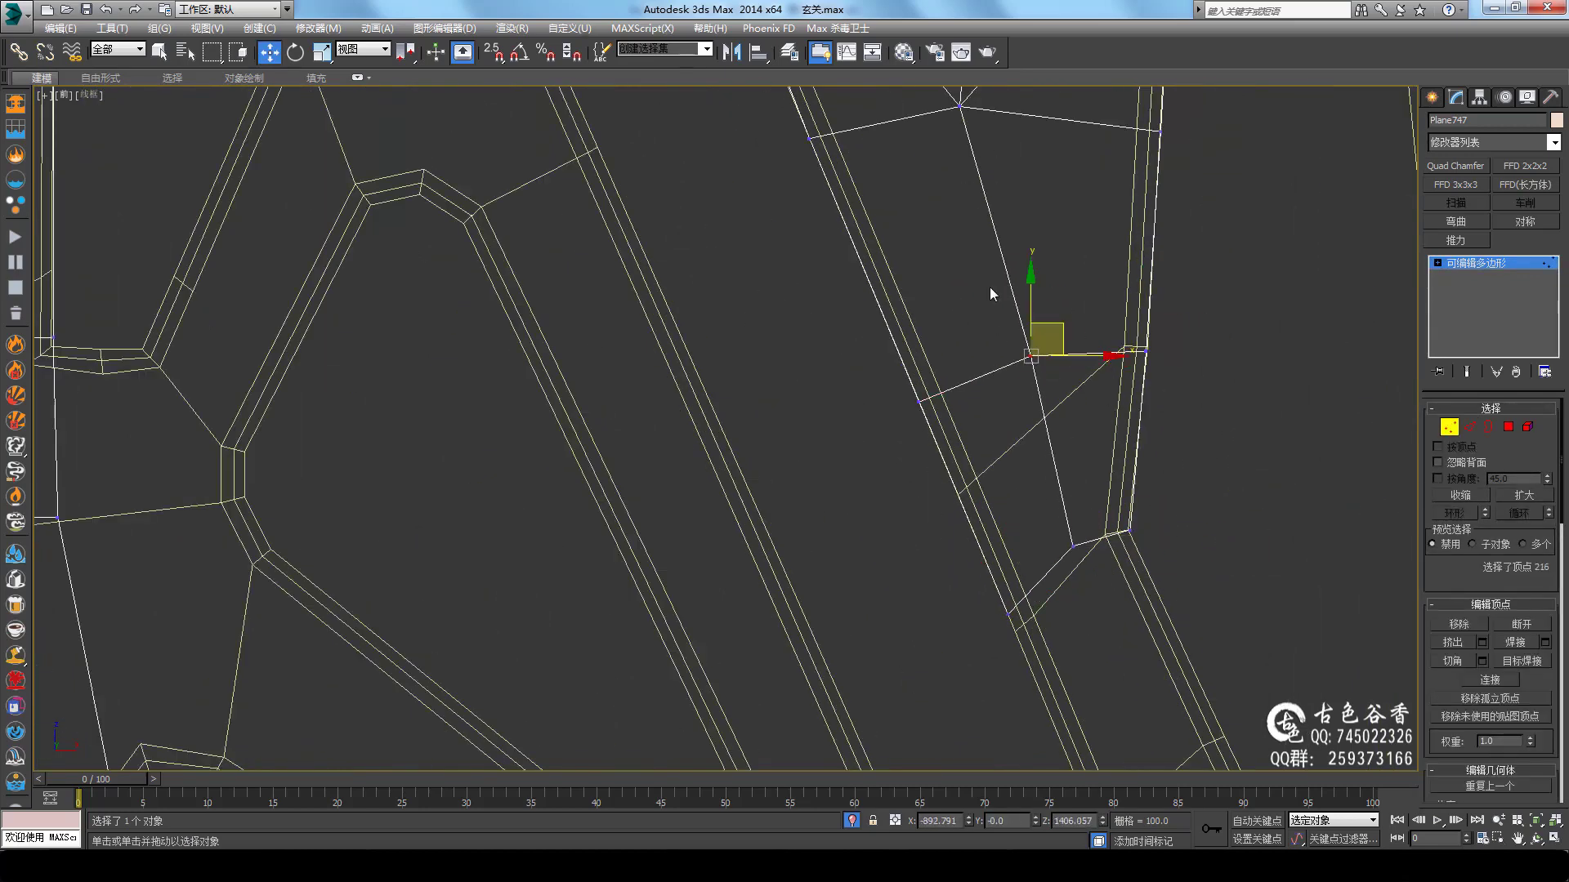
{"action": "mouse_move", "coordinate": [991, 294]}
{"action": "middle_mouse_down"}
{"action": "mouse_move", "coordinate": [1005, 269]}
{"action": "mouse_move", "coordinate": [1028, 303]}
{"action": "middle_mouse_up"}
{"action": "key", "text": "2"}
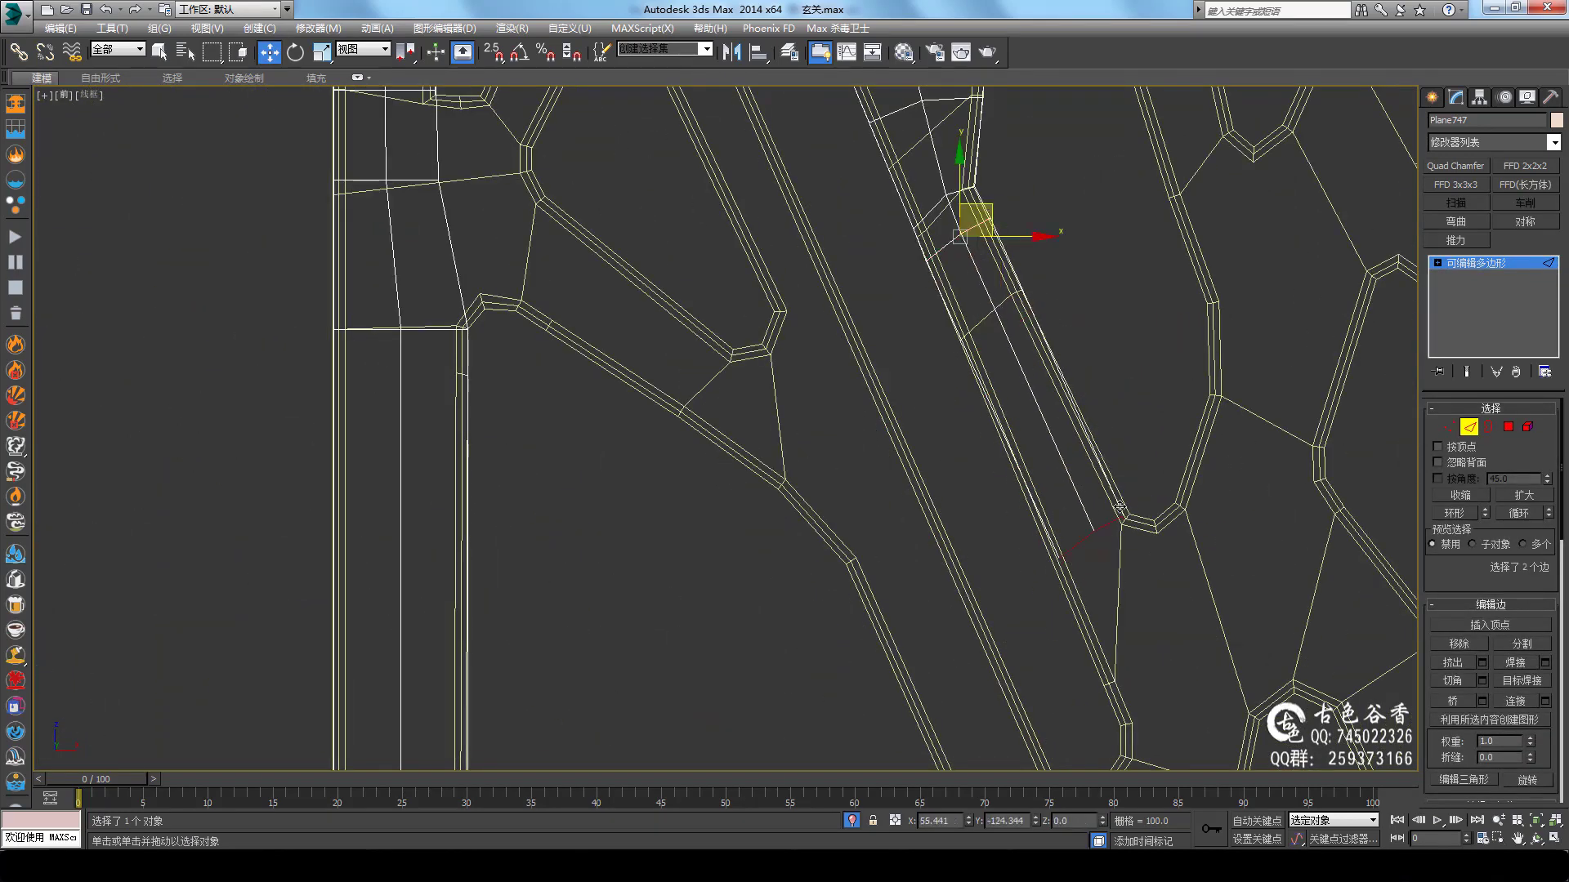
{"action": "middle_click_drag", "start_coordinate": [1120, 507], "coordinate": [1295, 744]}
{"action": "mouse_move", "coordinate": [1196, 541]}
{"action": "middle_mouse_down"}
{"action": "mouse_move", "coordinate": [1089, 485]}
{"action": "mouse_move", "coordinate": [1116, 541]}
{"action": "mouse_move", "coordinate": [1062, 539]}
{"action": "mouse_move", "coordinate": [1102, 553]}
{"action": "middle_mouse_up"}
{"action": "key", "text": "1"}
{"action": "left_click", "coordinate": [1064, 515]}
Select two edges across the next cell for connecting
{"action": "key", "text": "2"}
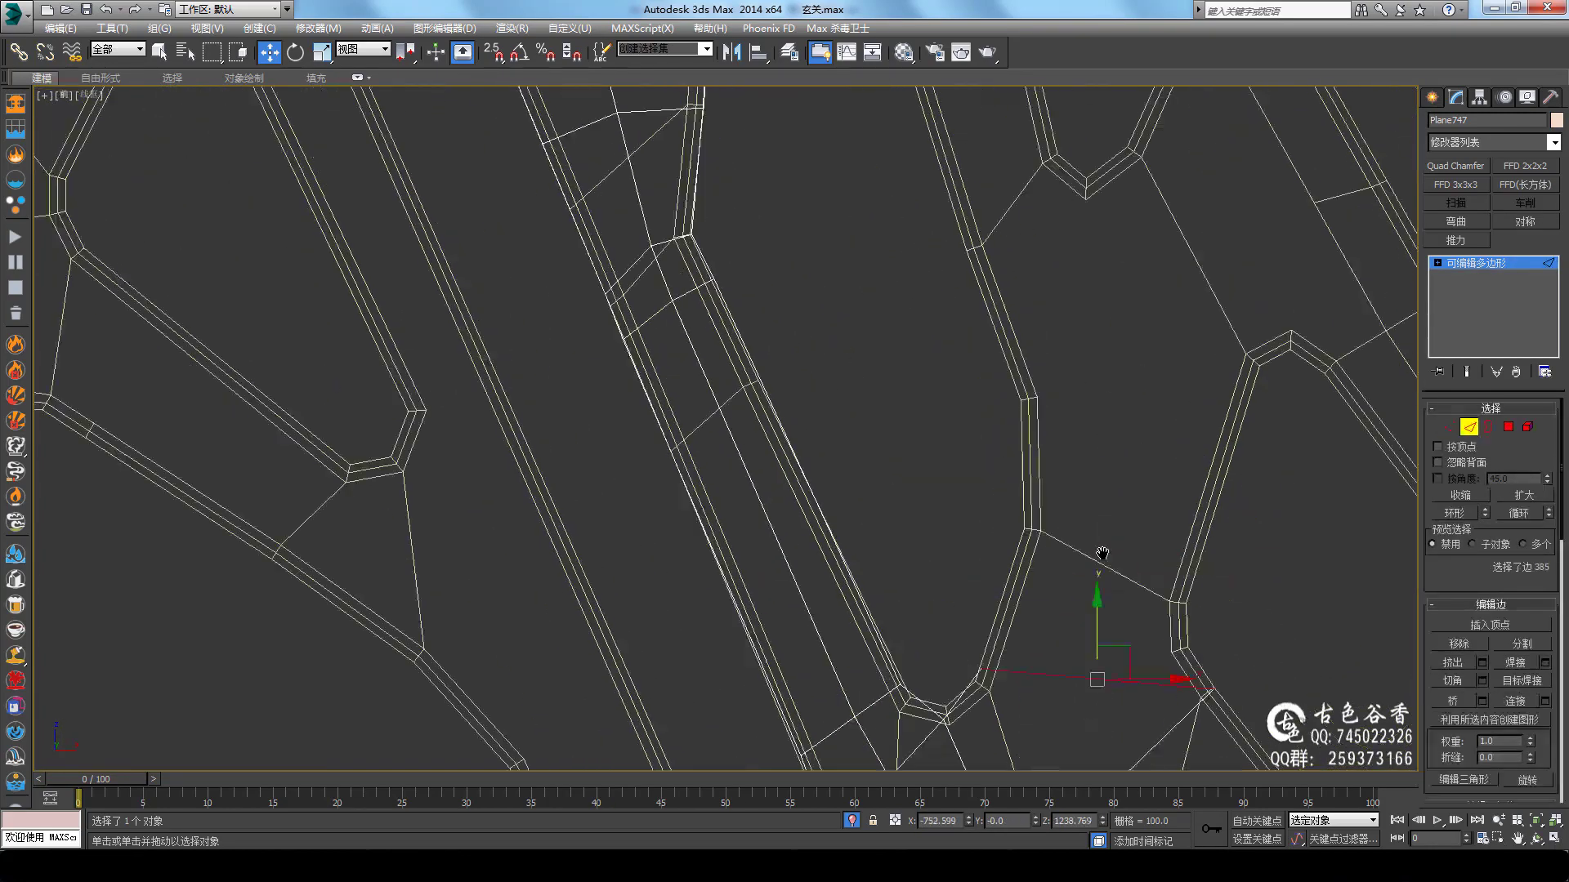
{"action": "mouse_move", "coordinate": [1216, 631]}
{"action": "middle_mouse_down"}
{"action": "mouse_move", "coordinate": [1160, 457]}
{"action": "mouse_move", "coordinate": [1181, 645]}
{"action": "mouse_move", "coordinate": [1188, 568]}
{"action": "middle_mouse_up"}
{"action": "key", "text": "2"}
{"action": "left_click", "coordinate": [1156, 441]}
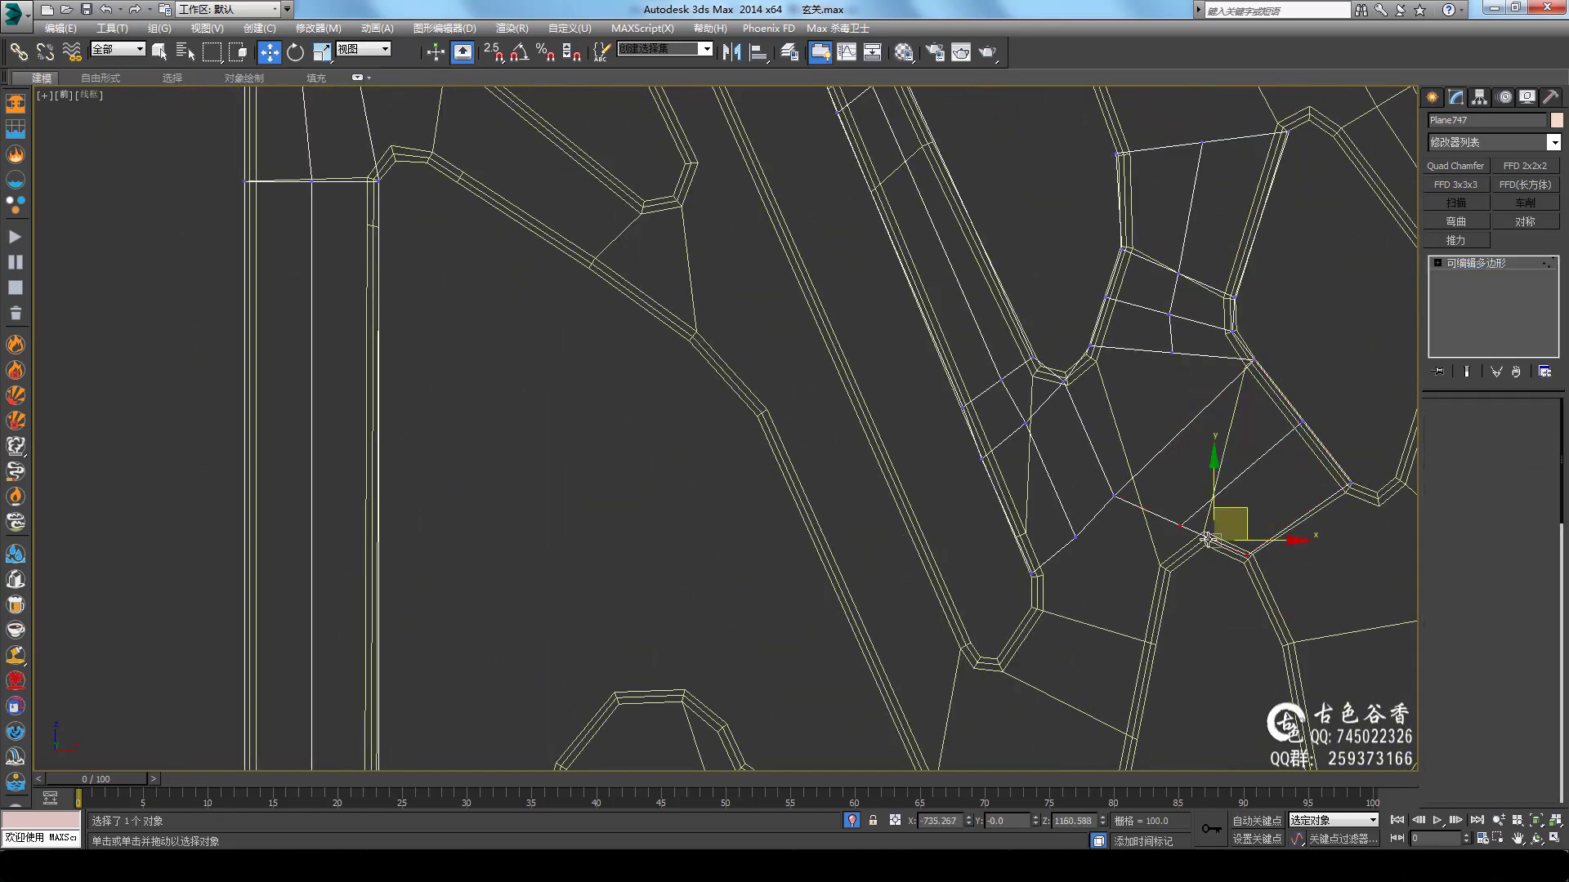
{"action": "left_click", "coordinate": [1300, 418]}
{"action": "left_click", "coordinate": [1223, 508], "text": "ctrl"}
Box-select two close vertices near the cutout corner and weld them into one
{"action": "key", "text": "1"}
{"action": "left_click", "coordinate": [1211, 493]}
{"action": "scroll", "coordinate": [1211, 493], "scroll_direction": "up", "scroll_amount": 3}
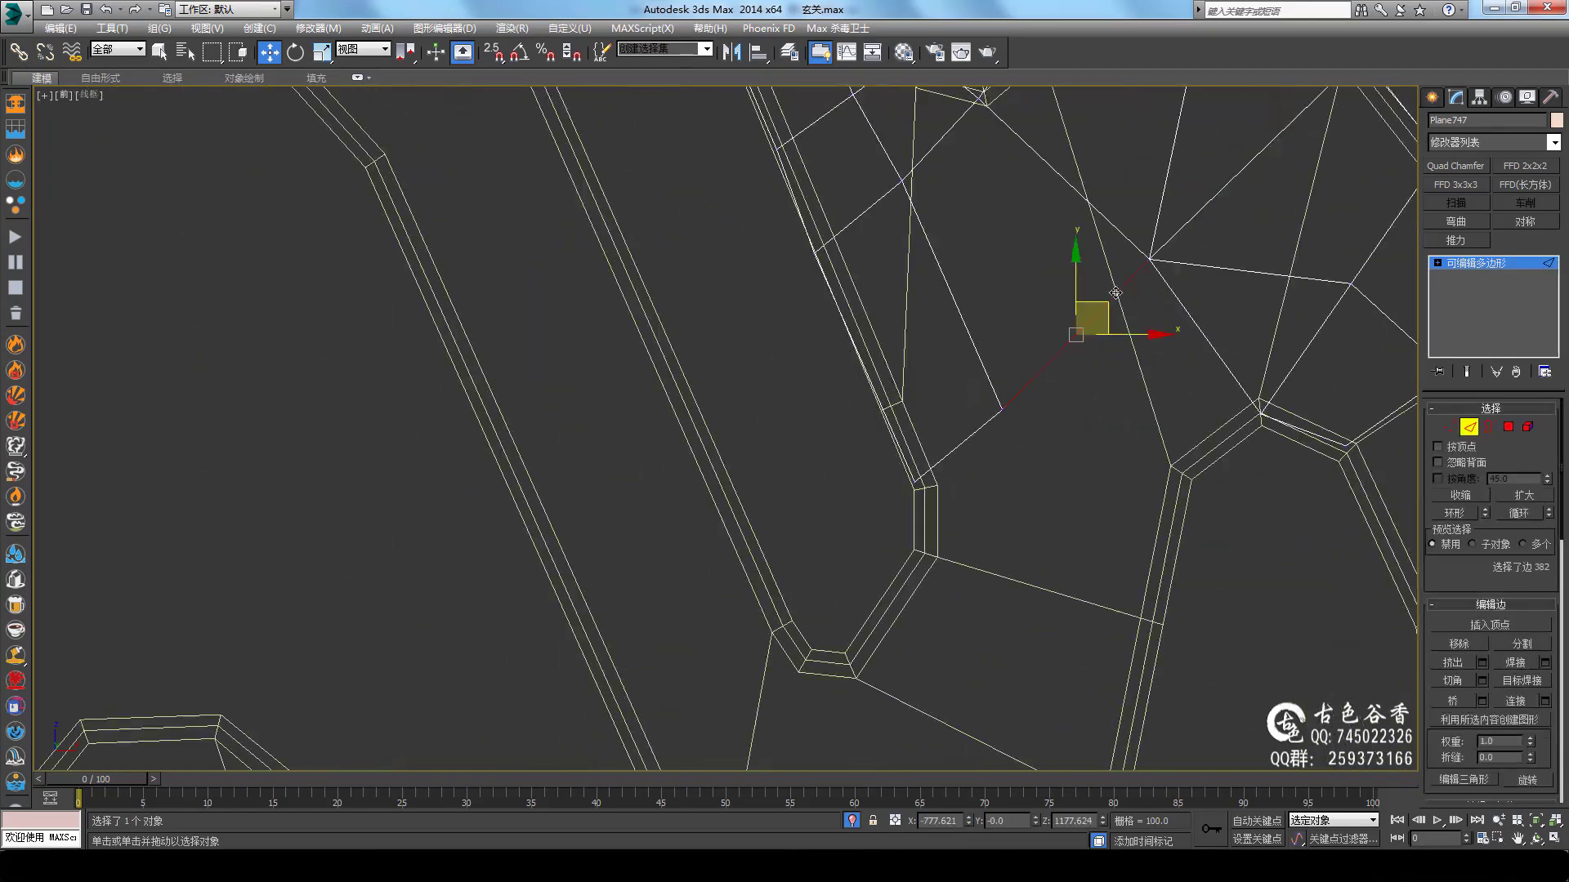
{"action": "middle_click_drag", "start_coordinate": [1114, 361], "coordinate": [1178, 307]}
{"action": "left_click_drag", "start_coordinate": [1000, 452], "coordinate": [1010, 513], "text": "ctrl"}
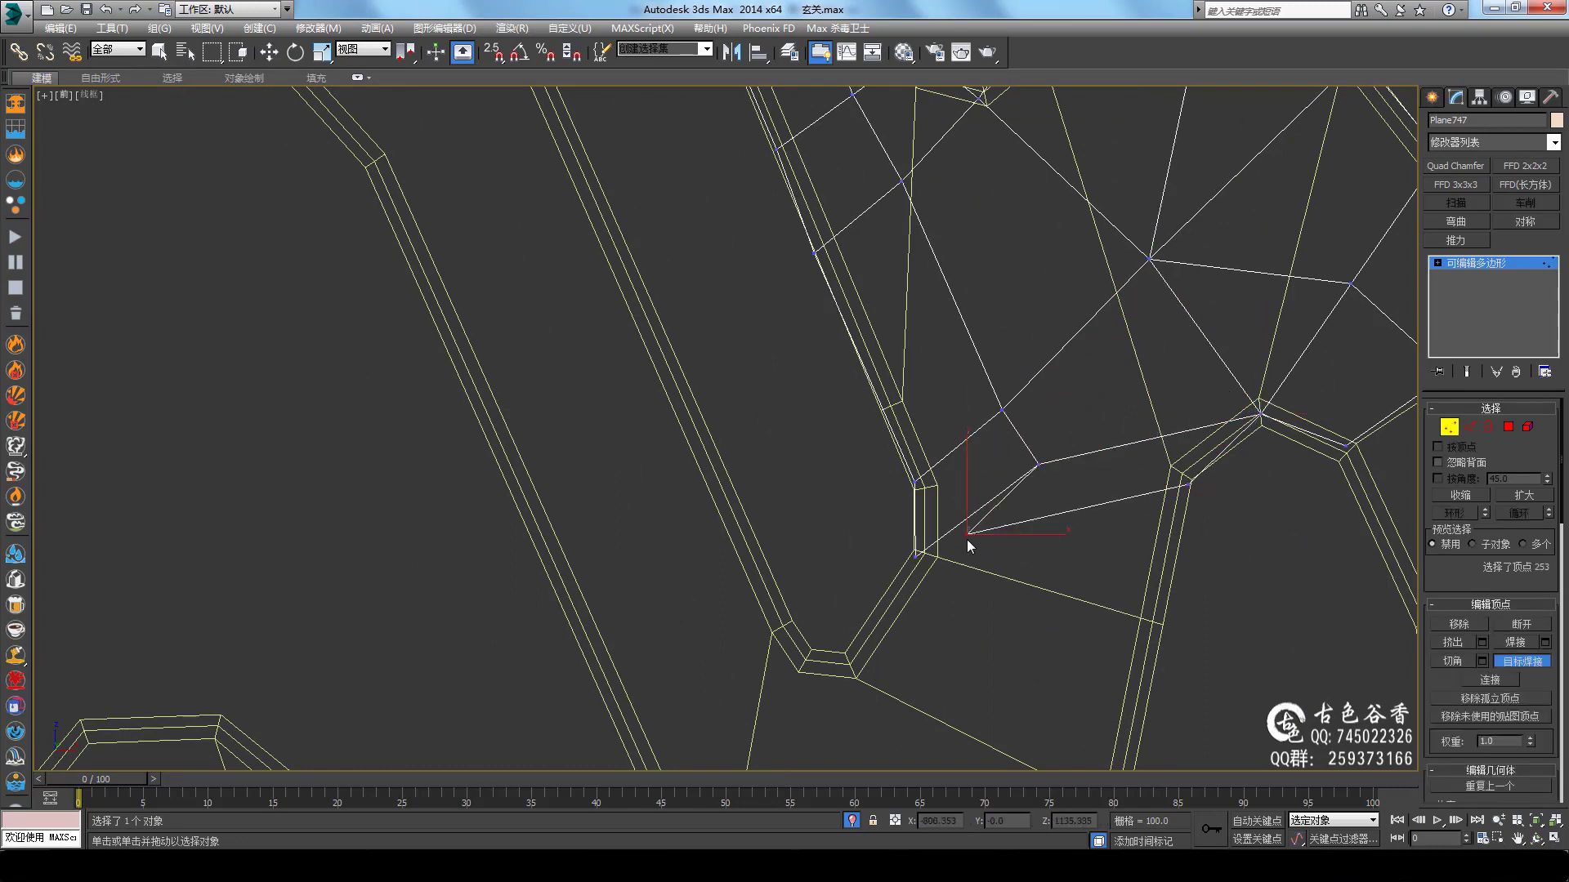
{"action": "mouse_move", "coordinate": [967, 539]}
{"action": "middle_mouse_down"}
{"action": "mouse_move", "coordinate": [1147, 428]}
{"action": "mouse_move", "coordinate": [1166, 364]}
{"action": "middle_mouse_up"}
{"action": "key", "text": "ctrl+alt+c"}
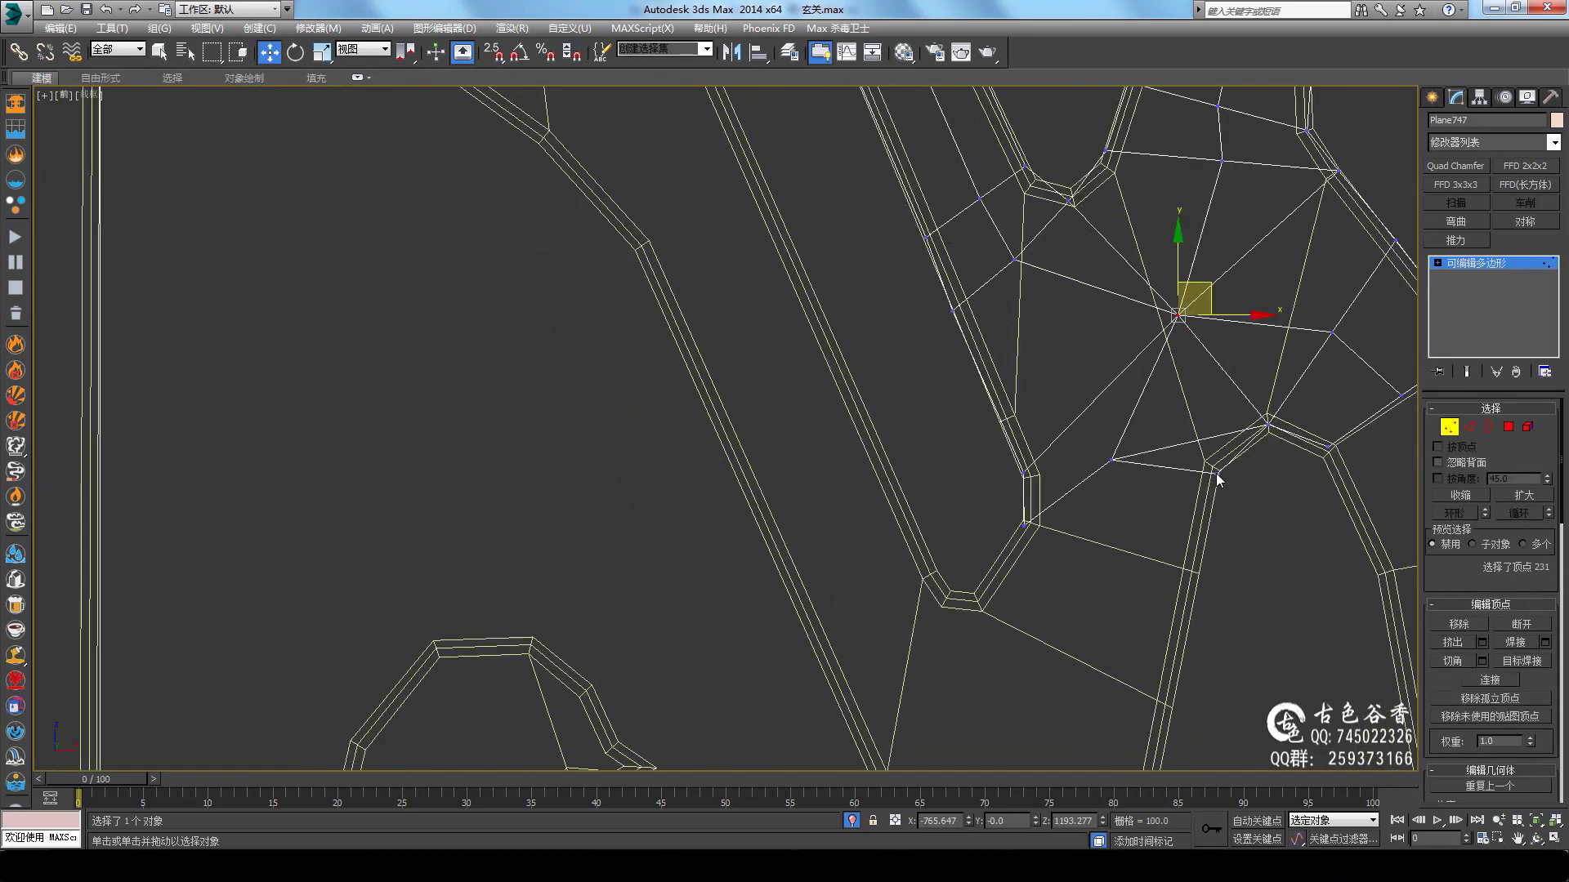
Undo a stray edit and cancel the accidentally opened Chamfer caddy without applying it
{"action": "key", "text": "2"}
{"action": "key", "text": "q"}
{"action": "key", "text": "w"}
{"action": "key", "text": "ctrl+z"}
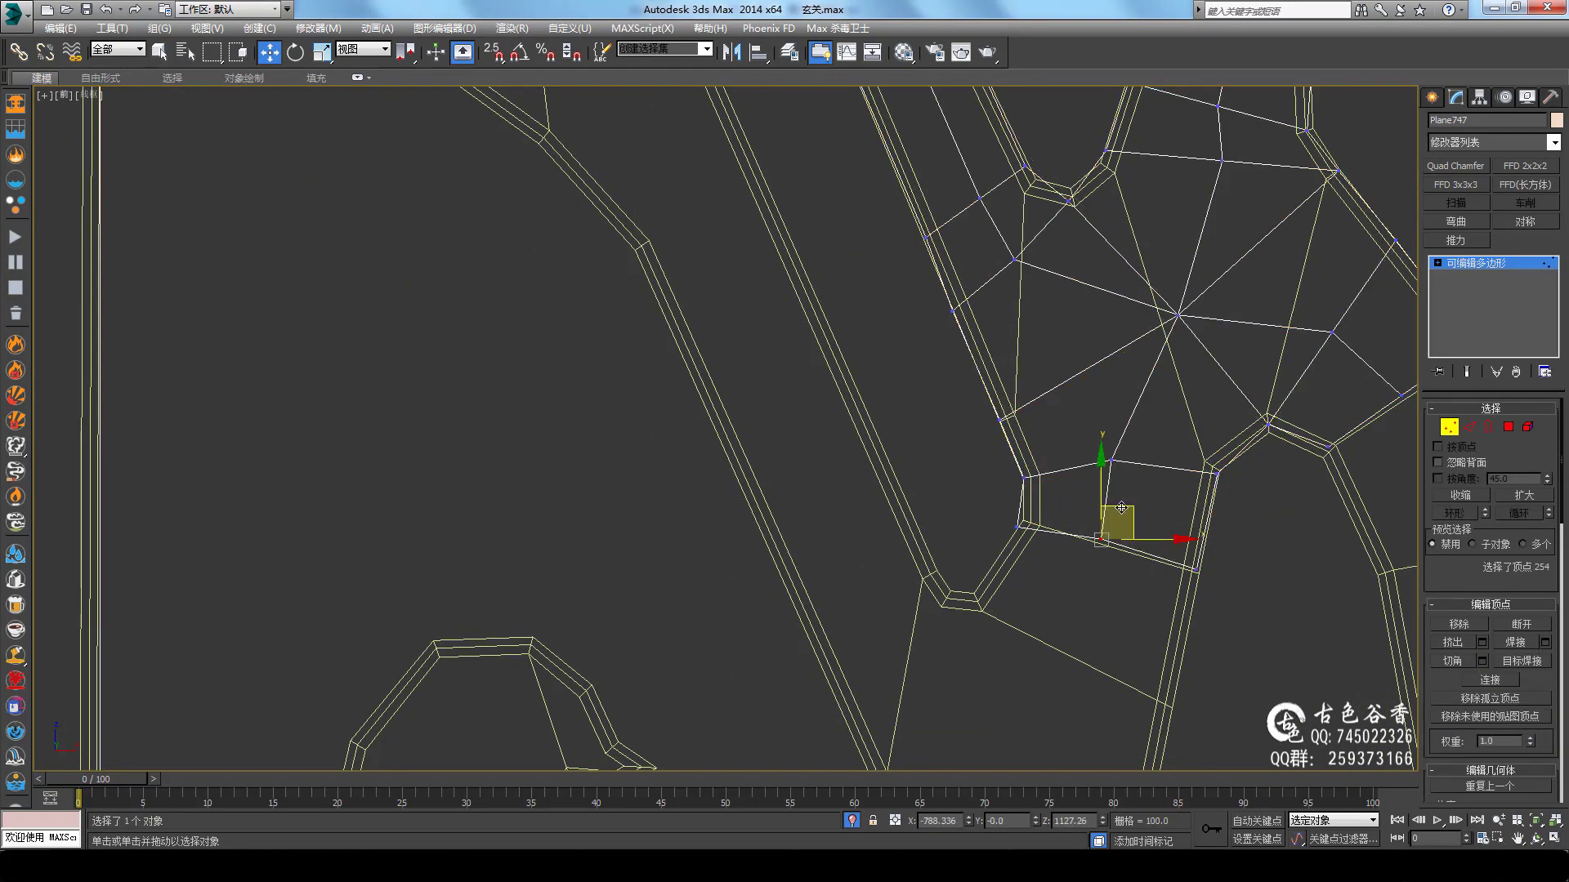
{"action": "scroll", "coordinate": [1121, 508], "scroll_direction": "down", "scroll_amount": 3}
{"action": "key", "text": "ctrl+shift+c"}
{"action": "scroll", "coordinate": [809, 523], "scroll_direction": "up", "scroll_amount": 2}
{"action": "scroll", "coordinate": [874, 531], "scroll_direction": "up", "scroll_amount": 2}
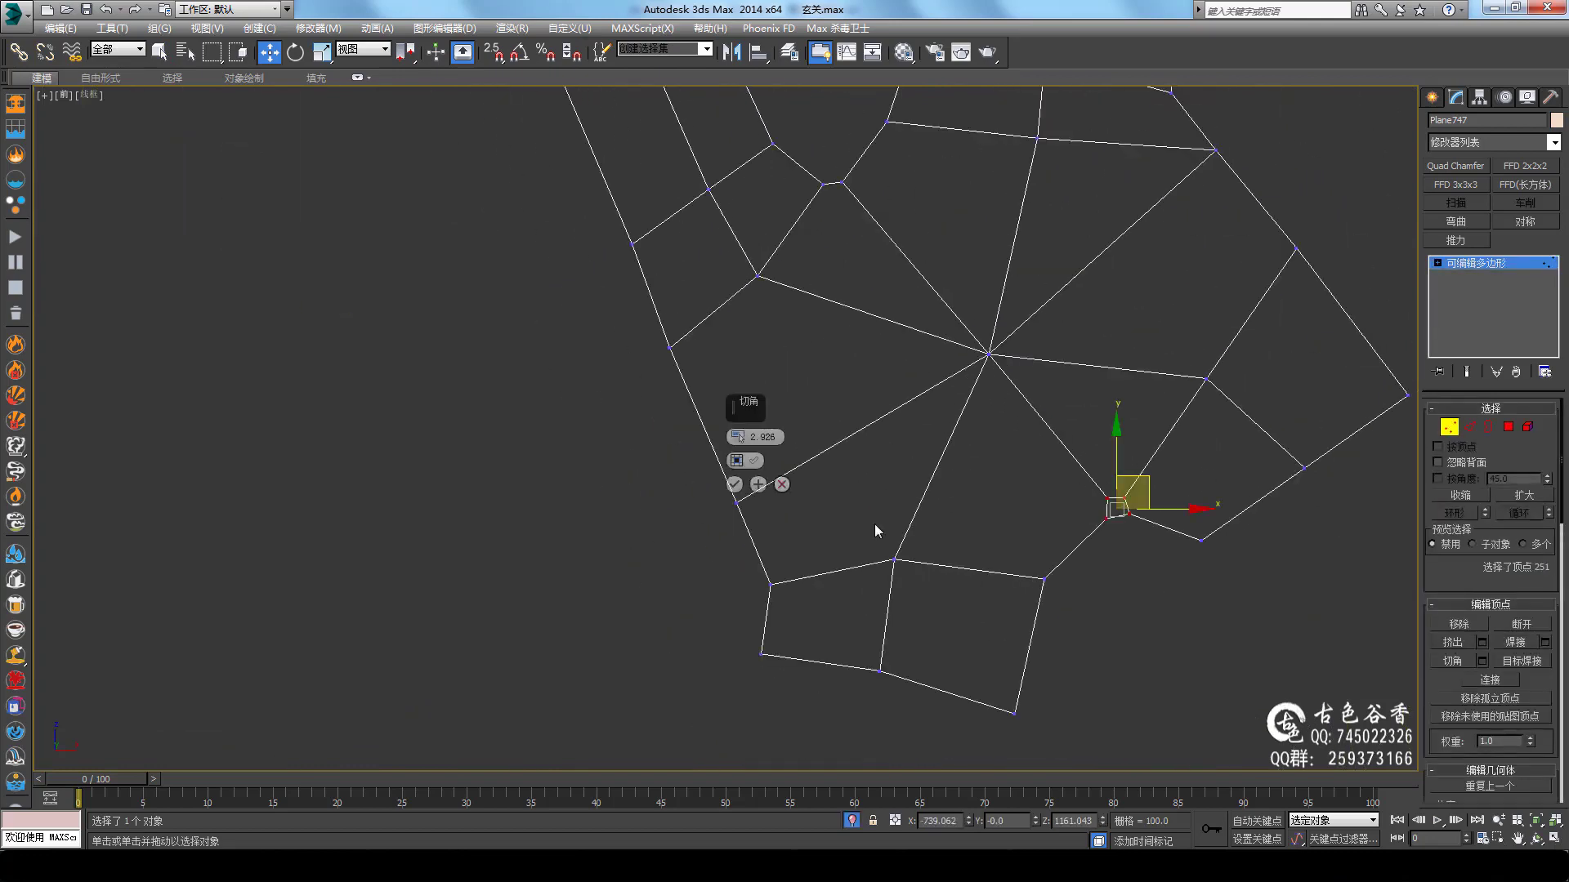
{"action": "key", "text": "Escape"}
{"action": "scroll", "coordinate": [1124, 500], "scroll_direction": "down", "scroll_amount": 3}
{"action": "mouse_move", "coordinate": [1023, 512]}
{"action": "middle_mouse_down"}
{"action": "mouse_move", "coordinate": [938, 298]}
{"action": "mouse_move", "coordinate": [986, 358]}
{"action": "middle_mouse_up"}
Move a band vertex to form a star junction
{"action": "scroll", "coordinate": [939, 297], "scroll_direction": "up", "scroll_amount": 3}
{"action": "key", "text": "1"}
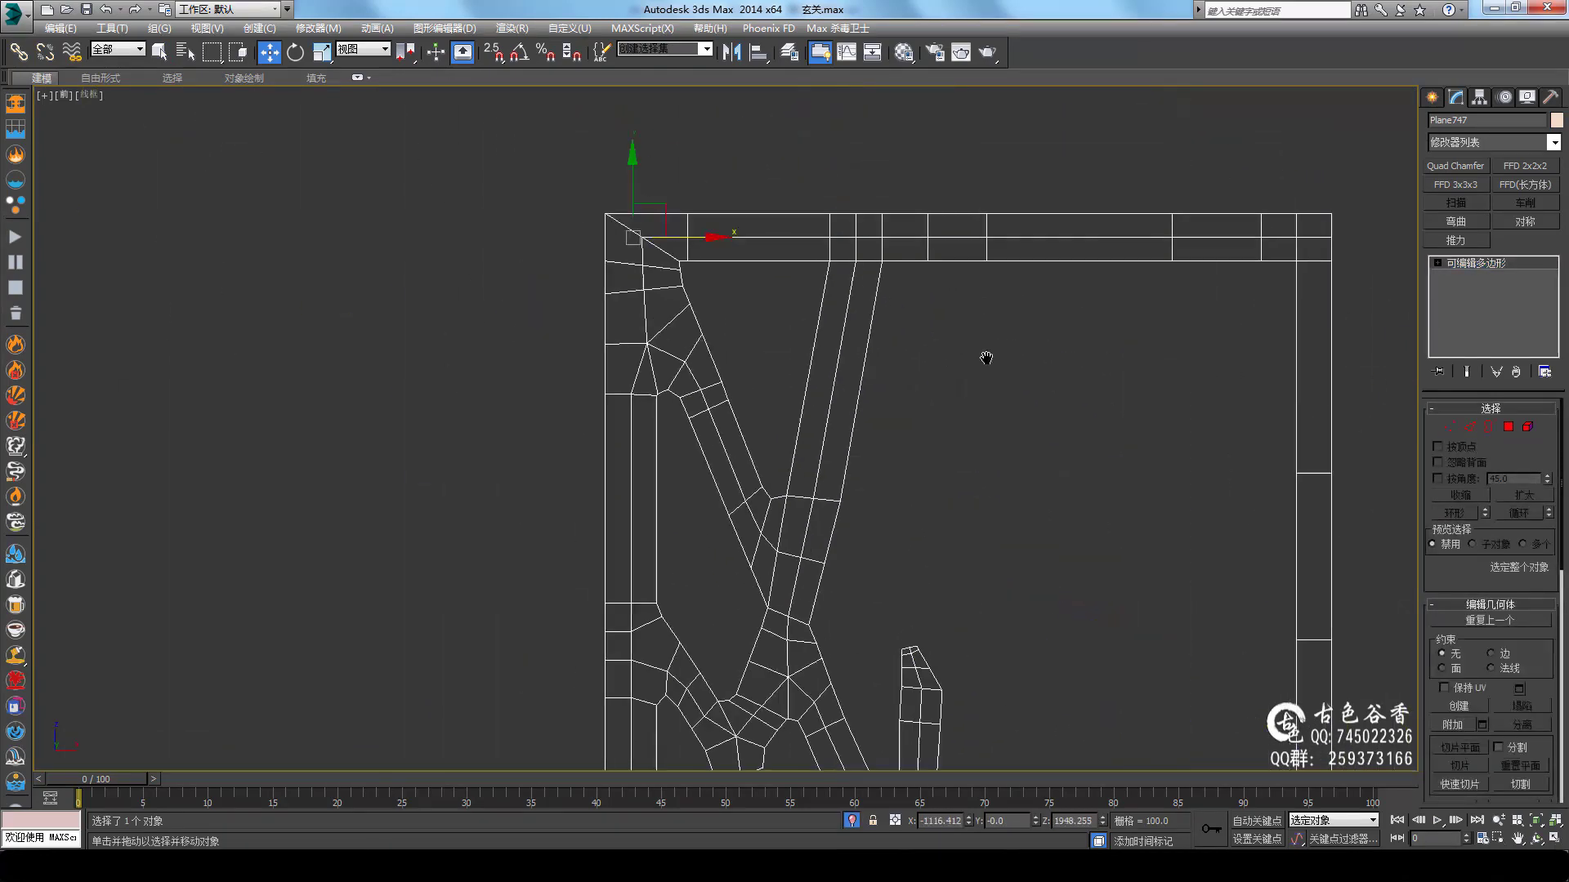
{"action": "scroll", "coordinate": [875, 251], "scroll_direction": "up", "scroll_amount": 3}
{"action": "left_click_drag", "start_coordinate": [875, 219], "coordinate": [939, 281]}
{"action": "scroll", "coordinate": [939, 280], "scroll_direction": "up", "scroll_amount": 3}
Zoom in on the panel band, alternating between Edge and Vertex modes
{"action": "key", "text": "2"}
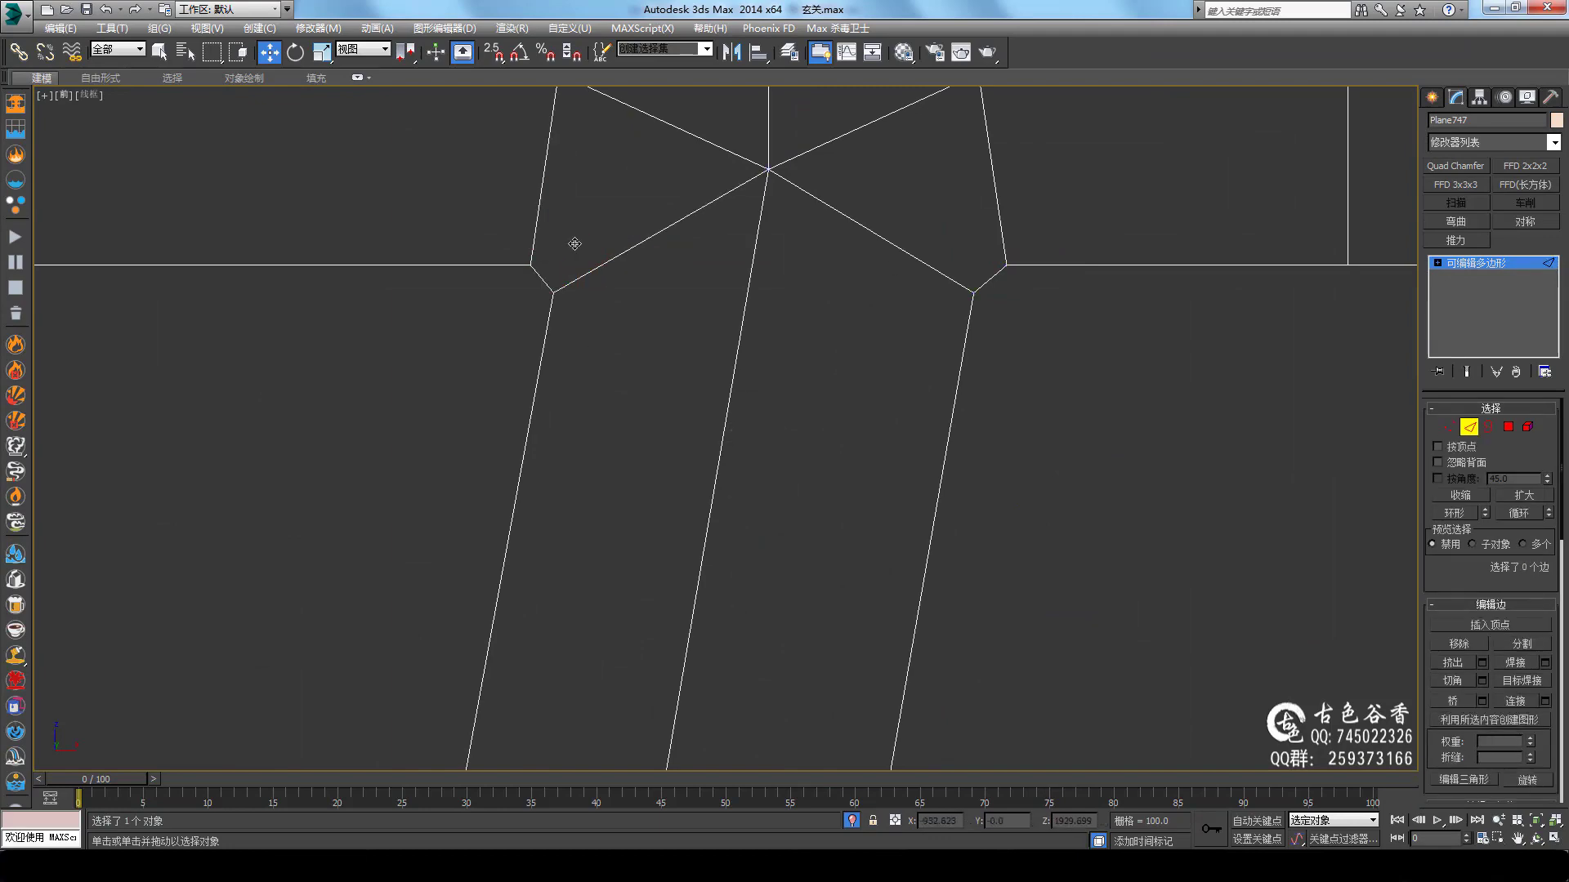
{"action": "scroll", "coordinate": [574, 244], "scroll_direction": "down", "scroll_amount": 3}
{"action": "key", "text": "1"}
{"action": "scroll", "coordinate": [1026, 385], "scroll_direction": "up", "scroll_amount": 1}
{"action": "scroll", "coordinate": [1155, 379], "scroll_direction": "up", "scroll_amount": 1}
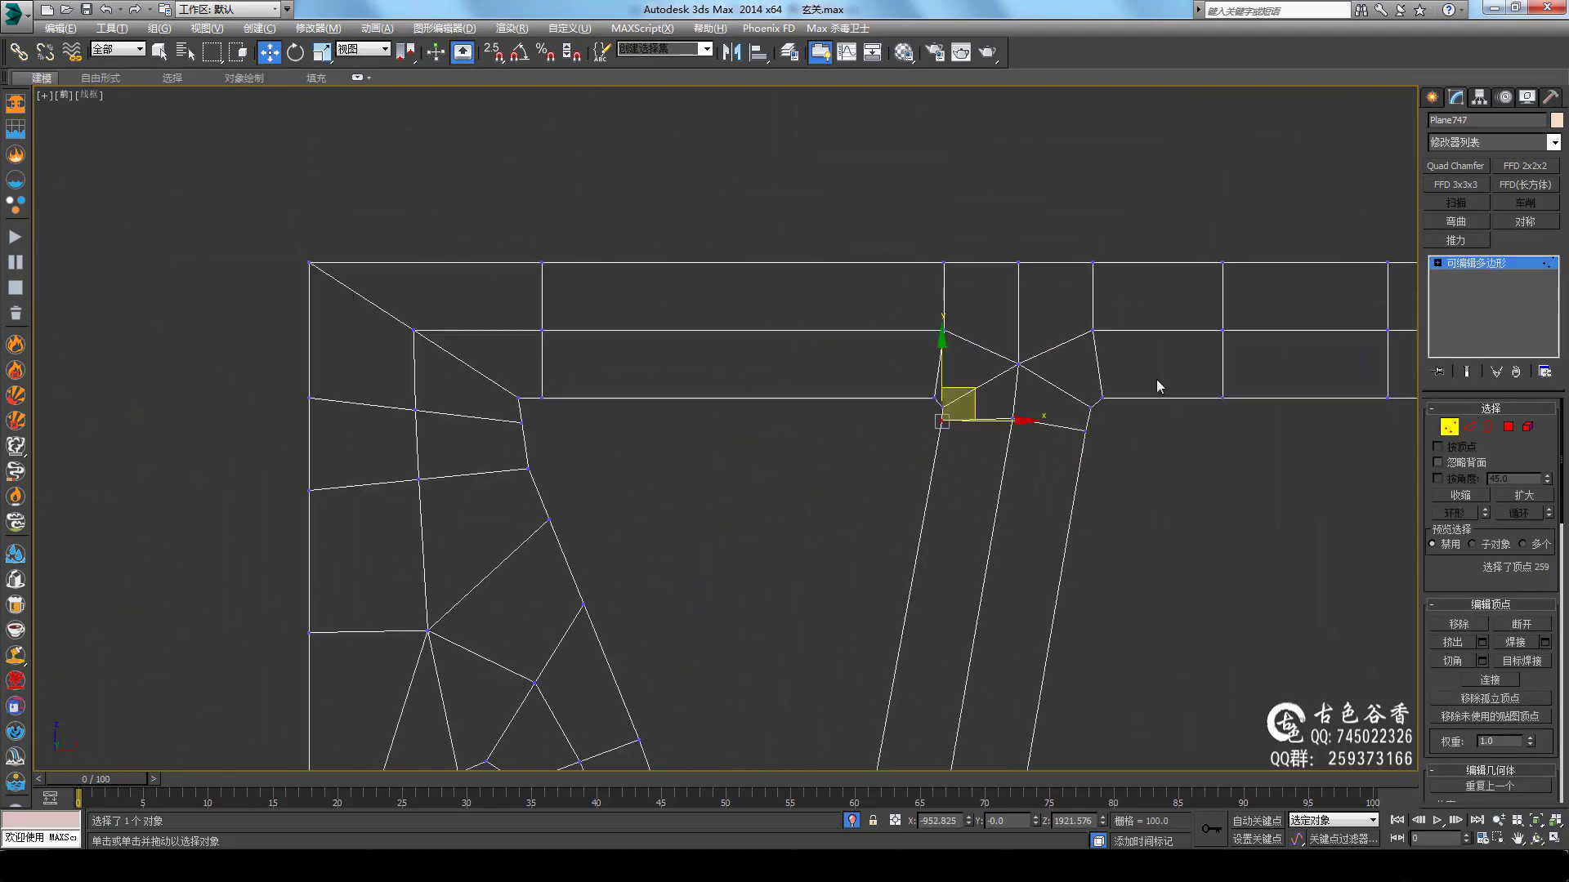
{"action": "scroll", "coordinate": [908, 260], "scroll_direction": "down", "scroll_amount": 3}
{"action": "scroll", "coordinate": [988, 588], "scroll_direction": "up", "scroll_amount": 2}
{"action": "key", "text": "2"}
{"action": "scroll", "coordinate": [876, 421], "scroll_direction": "up", "scroll_amount": 2}
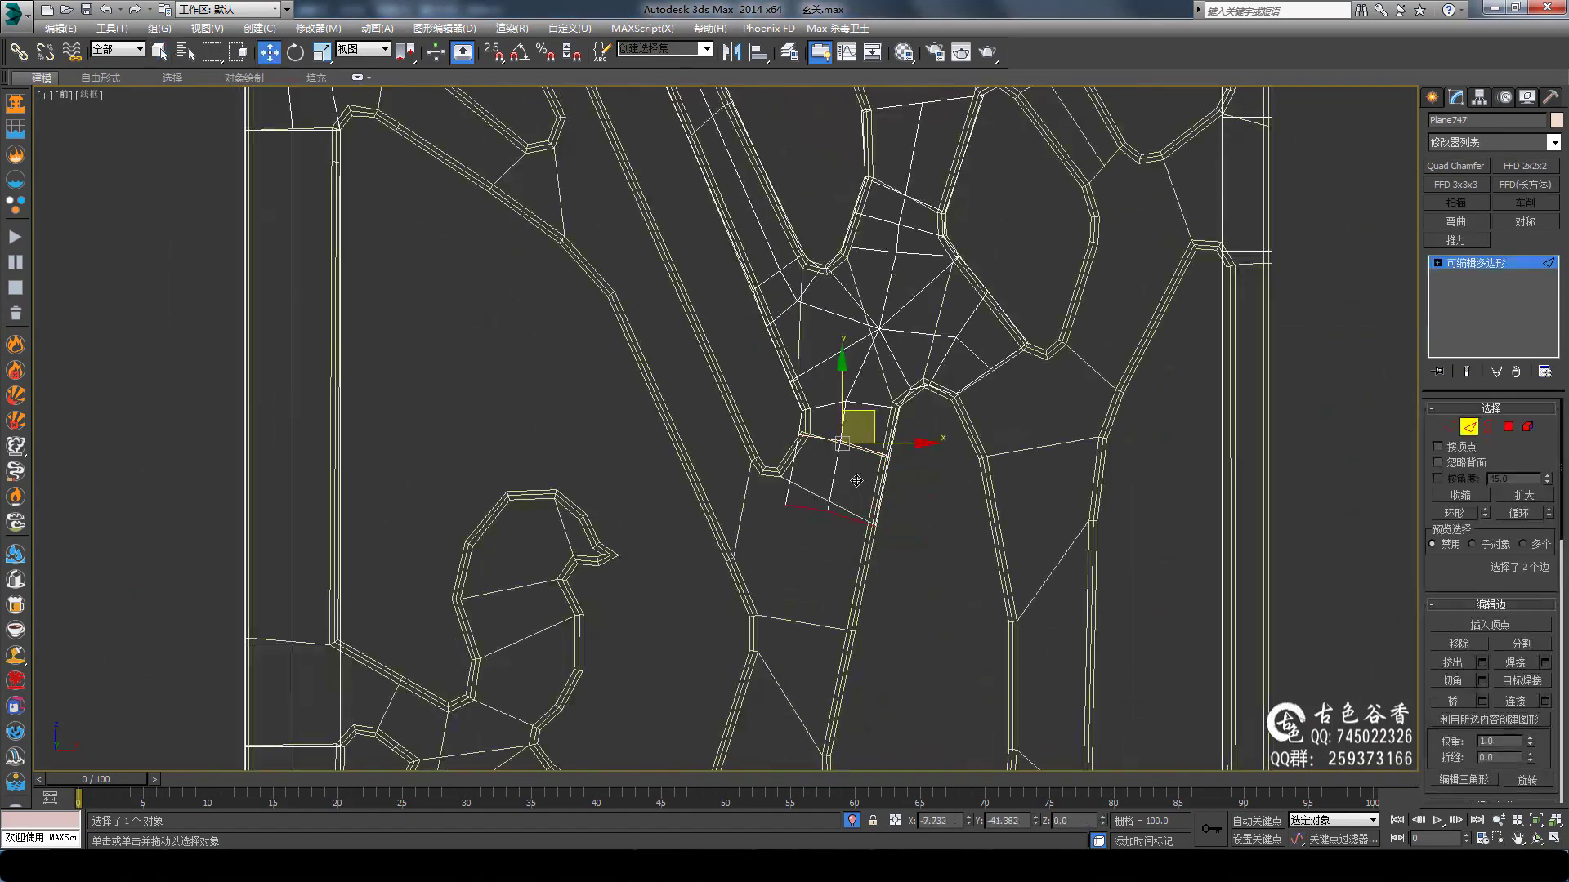
{"action": "scroll", "coordinate": [876, 421], "scroll_direction": "up", "scroll_amount": 2}
{"action": "scroll", "coordinate": [836, 455], "scroll_direction": "up", "scroll_amount": 1}
Select the pair of edges to be connected in Edge mode
{"action": "key", "text": "1"}
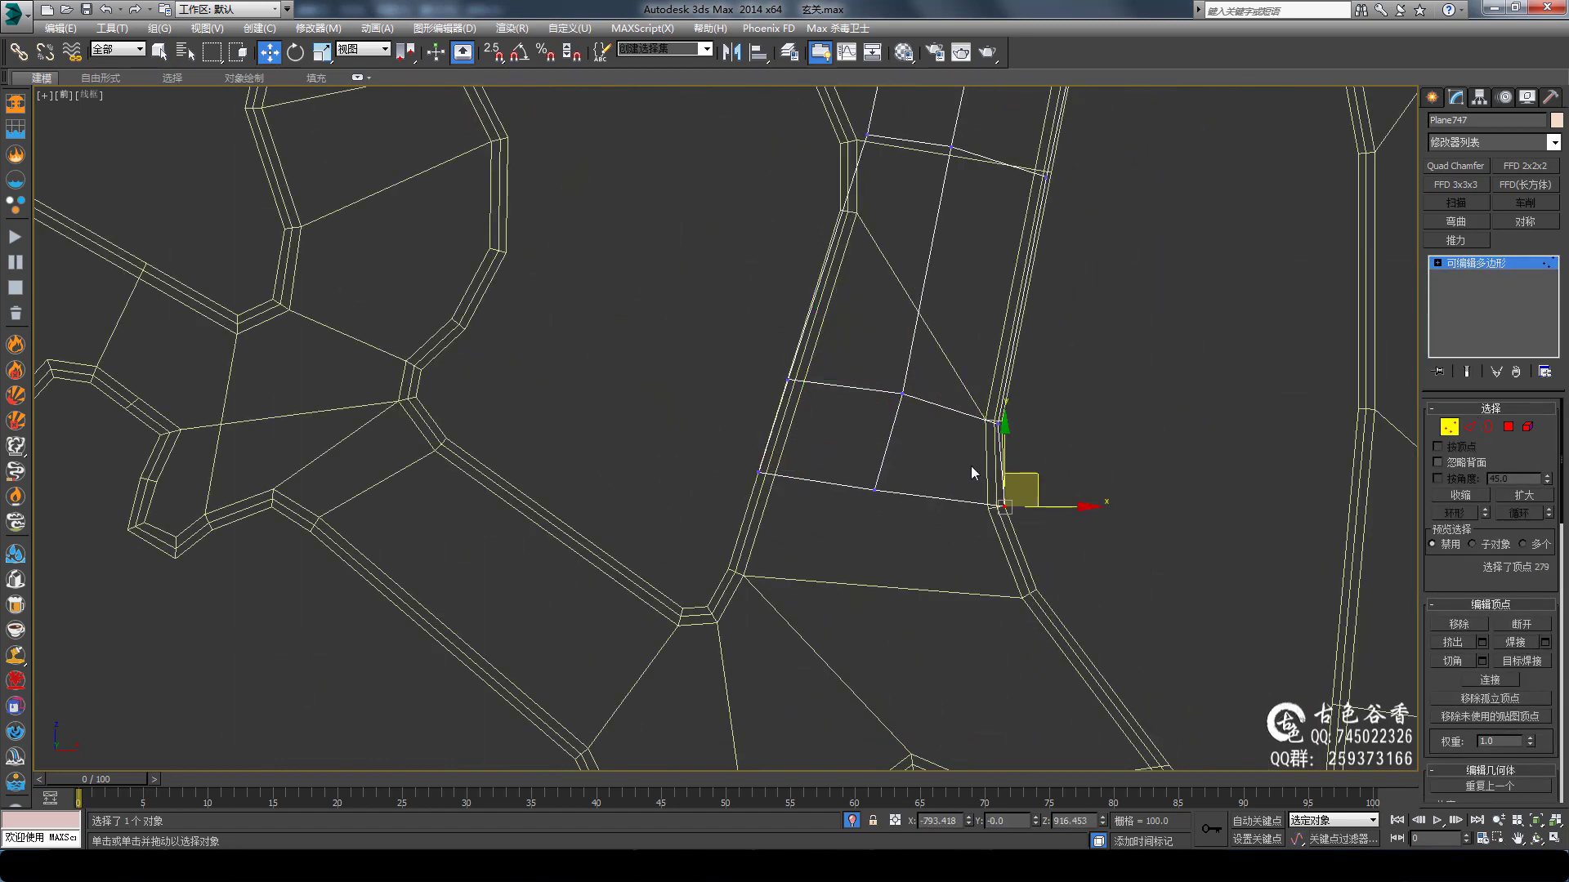
{"action": "scroll", "coordinate": [971, 472], "scroll_direction": "down", "scroll_amount": 3}
{"action": "key", "text": "2"}
{"action": "scroll", "coordinate": [899, 567], "scroll_direction": "up", "scroll_amount": 2}
{"action": "scroll", "coordinate": [851, 511], "scroll_direction": "down", "scroll_amount": 2}
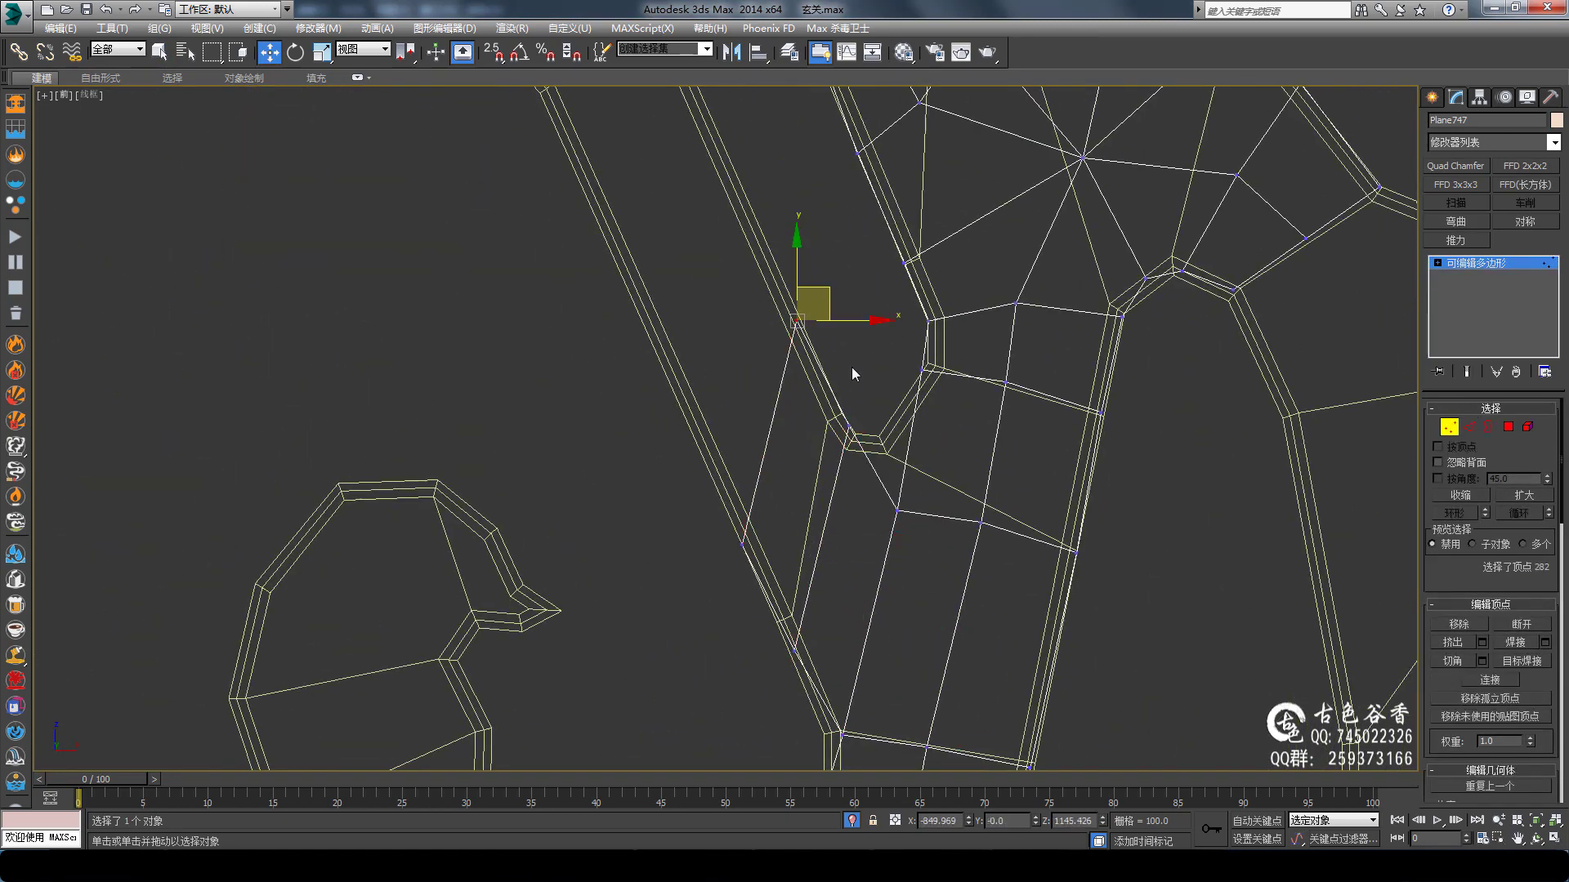
{"action": "scroll", "coordinate": [851, 366], "scroll_direction": "up", "scroll_amount": 2}
{"action": "left_click", "coordinate": [879, 449]}
{"action": "scroll", "coordinate": [987, 553], "scroll_direction": "up", "scroll_amount": 2}
{"action": "scroll", "coordinate": [985, 553], "scroll_direction": "down", "scroll_amount": 2}
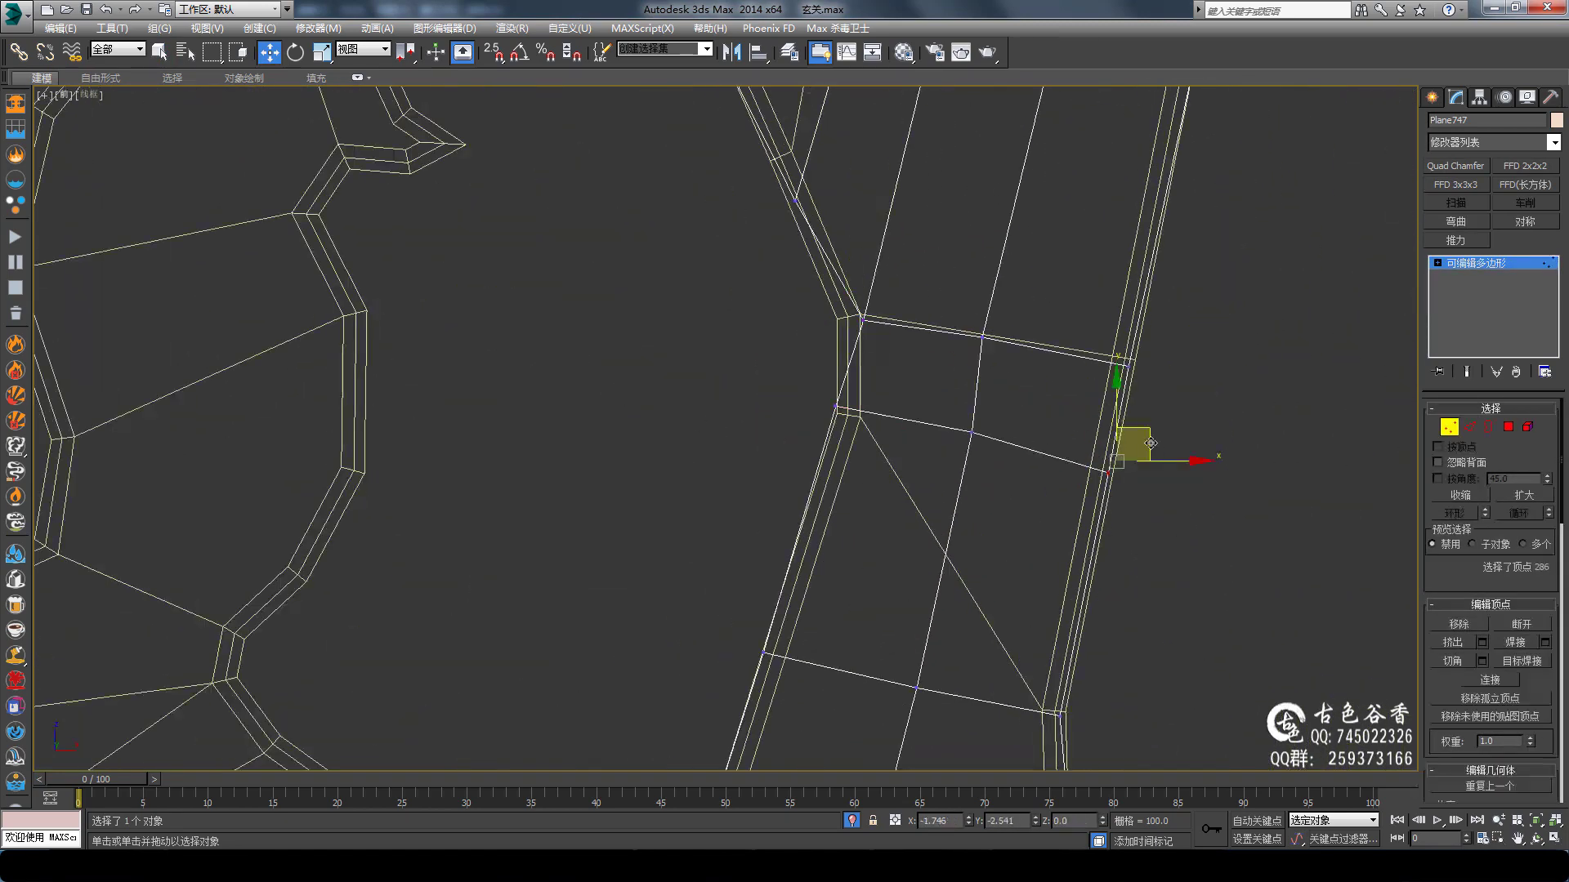
{"action": "scroll", "coordinate": [899, 654], "scroll_direction": "down", "scroll_amount": 1}
{"action": "scroll", "coordinate": [866, 735], "scroll_direction": "up", "scroll_amount": 2}
{"action": "scroll", "coordinate": [766, 422], "scroll_direction": "up", "scroll_amount": 2}
Zoom around the edge pair in Vertex and Edge modes to check it
{"action": "key", "text": "1"}
{"action": "scroll", "coordinate": [767, 422], "scroll_direction": "down", "scroll_amount": 2}
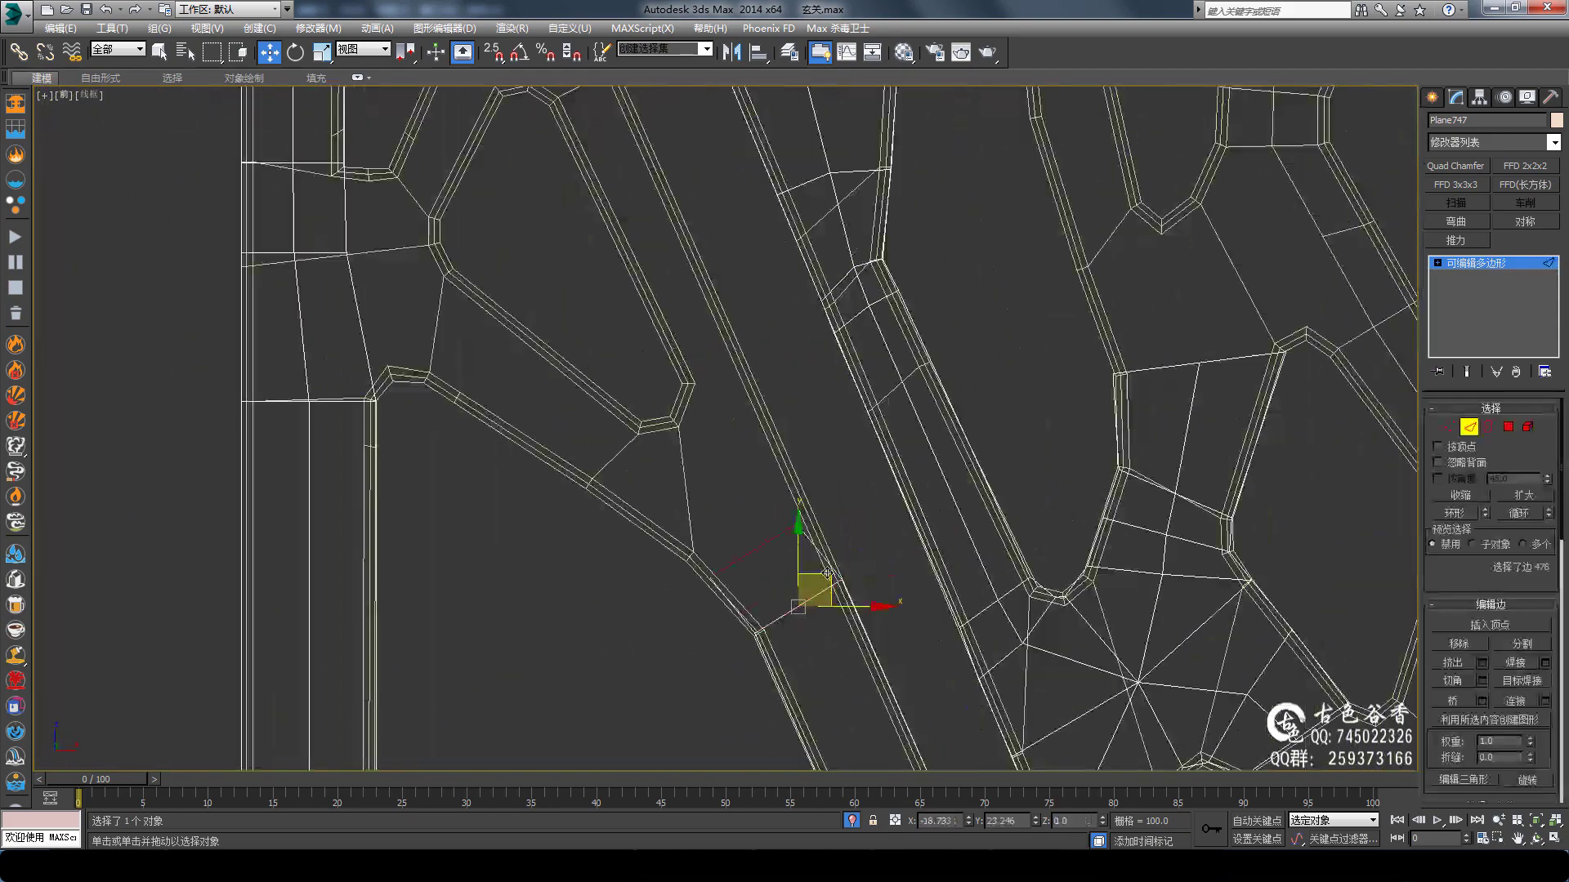
{"action": "key", "text": "2"}
{"action": "scroll", "coordinate": [735, 520], "scroll_direction": "up", "scroll_amount": 2}
{"action": "scroll", "coordinate": [735, 520], "scroll_direction": "up", "scroll_amount": 1}
{"action": "scroll", "coordinate": [736, 520], "scroll_direction": "down", "scroll_amount": 2}
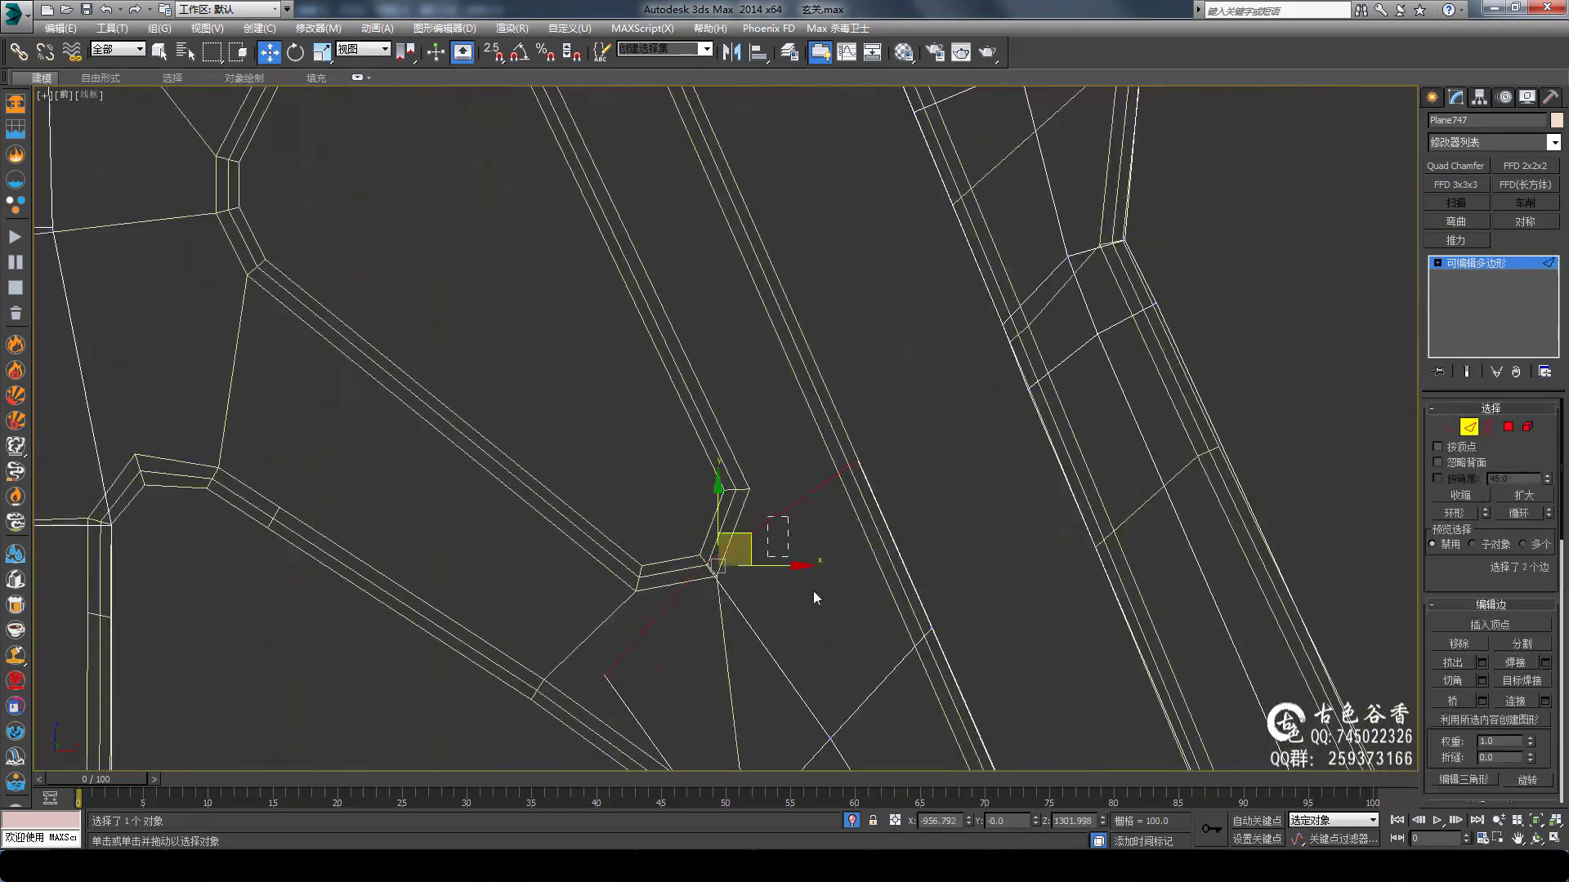
{"action": "scroll", "coordinate": [816, 595], "scroll_direction": "up", "scroll_amount": 1}
{"action": "key", "text": "1"}
{"action": "scroll", "coordinate": [774, 595], "scroll_direction": "up", "scroll_amount": 1}
{"action": "scroll", "coordinate": [849, 546], "scroll_direction": "up", "scroll_amount": 1}
{"action": "scroll", "coordinate": [850, 546], "scroll_direction": "down", "scroll_amount": 2}
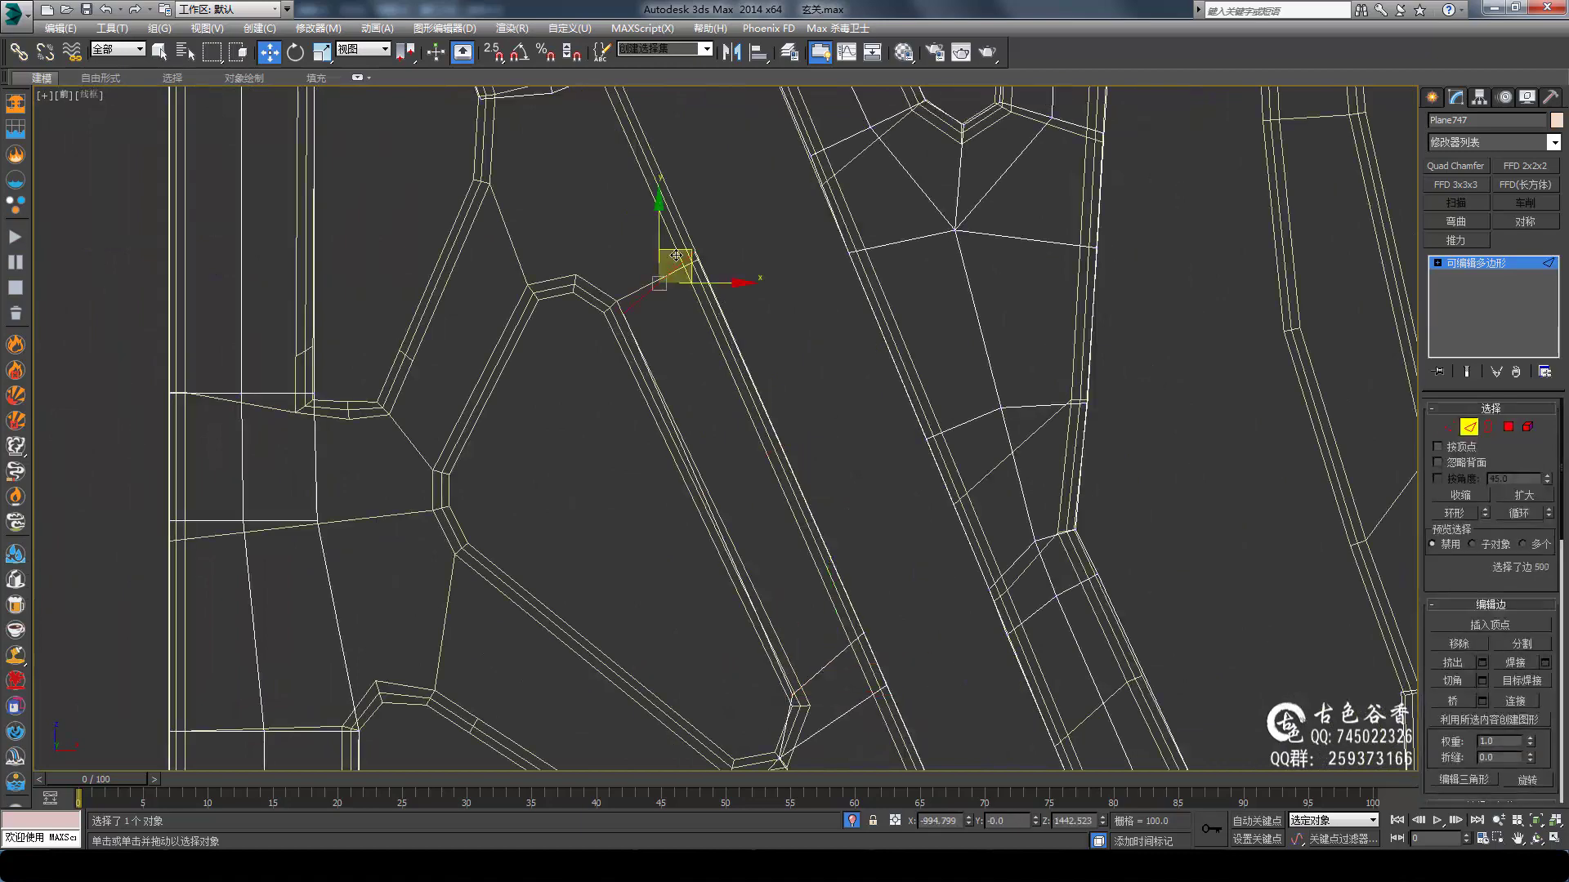
{"action": "scroll", "coordinate": [833, 523], "scroll_direction": "up", "scroll_amount": 1}
{"action": "scroll", "coordinate": [825, 508], "scroll_direction": "up", "scroll_amount": 1}
Connect the selected edges across the polygon and select the new vertex
{"action": "key", "text": "2"}
{"action": "key", "text": "ctrl+shift+e"}
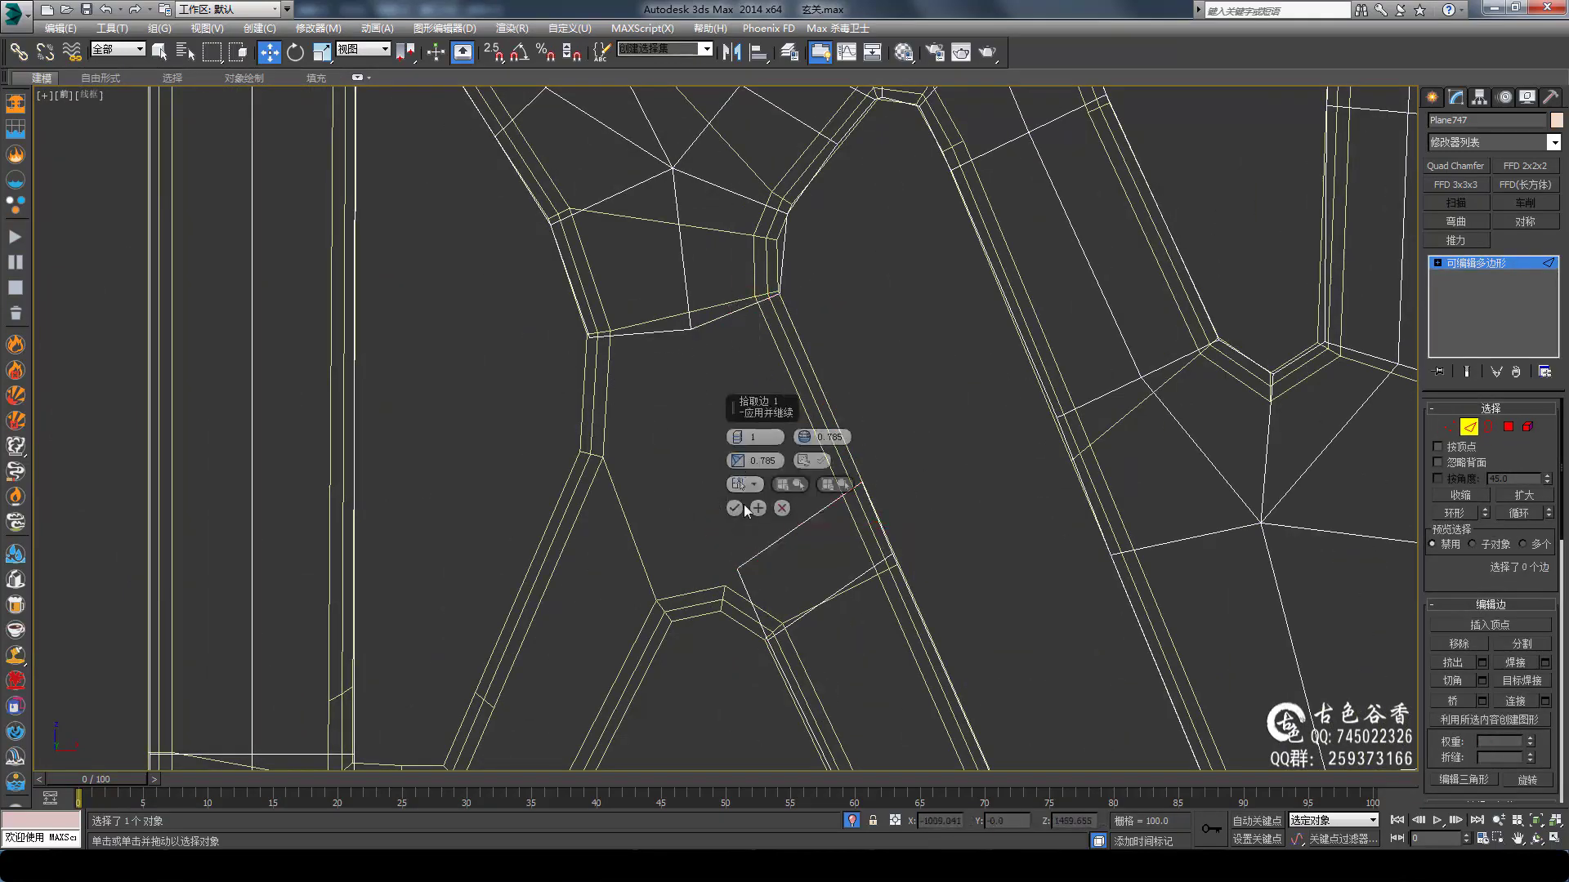
{"action": "key", "text": "1"}
{"action": "left_click", "coordinate": [715, 472]}
{"action": "scroll", "coordinate": [711, 588], "scroll_direction": "up", "scroll_amount": 1}
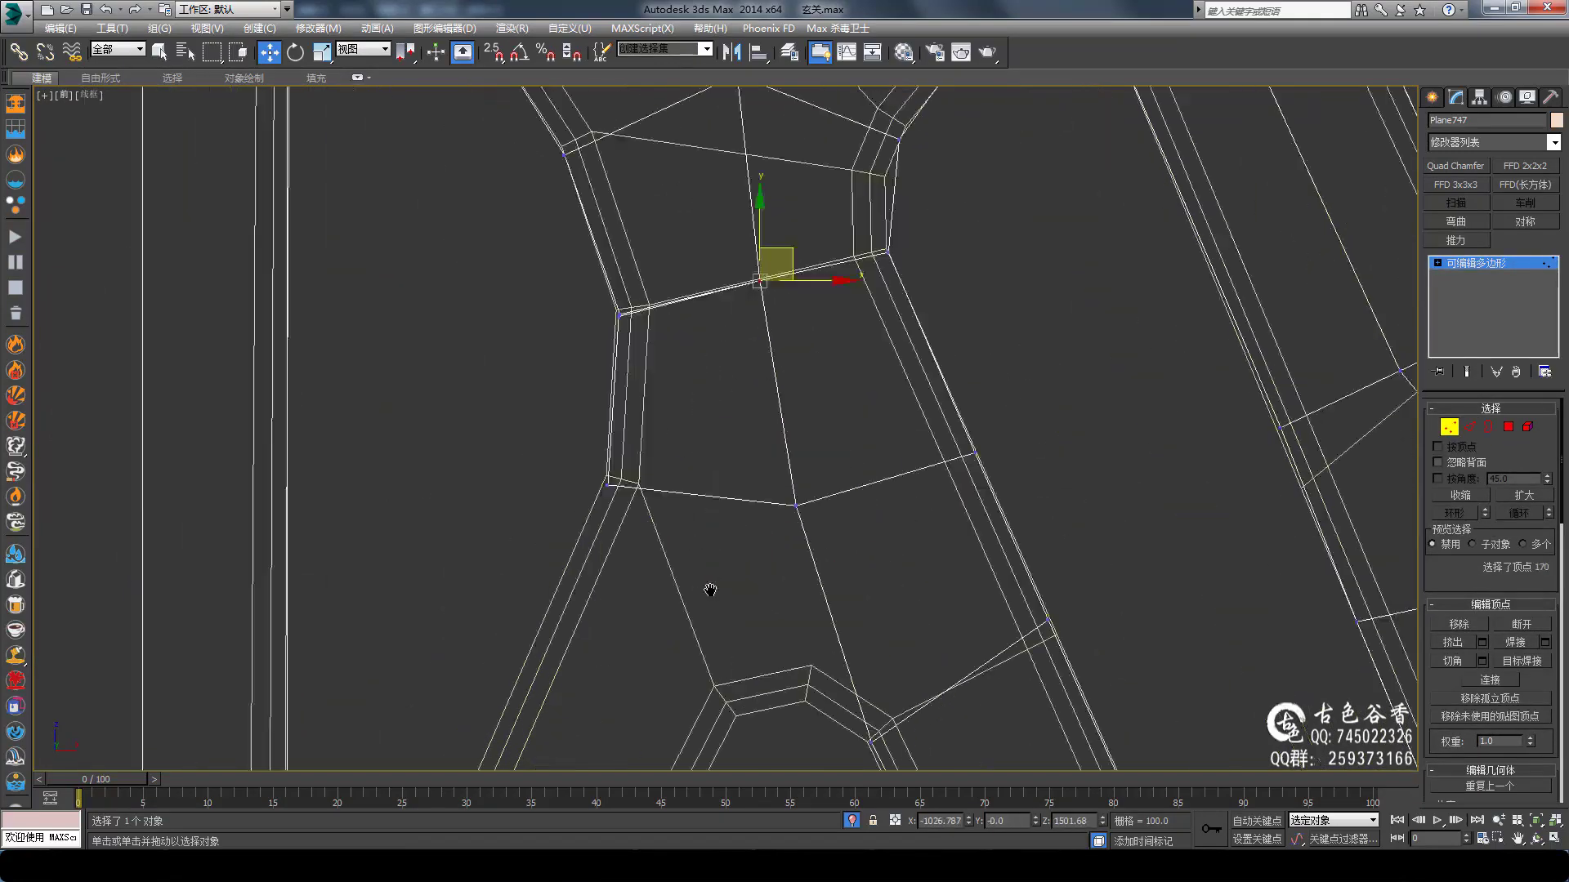
{"action": "scroll", "coordinate": [683, 532], "scroll_direction": "down", "scroll_amount": 1}
{"action": "scroll", "coordinate": [817, 410], "scroll_direction": "up", "scroll_amount": 1}
Zoom around the new vertex in Edge and Vertex modes with plain selection
{"action": "key", "text": "2"}
{"action": "scroll", "coordinate": [829, 413], "scroll_direction": "down", "scroll_amount": 2}
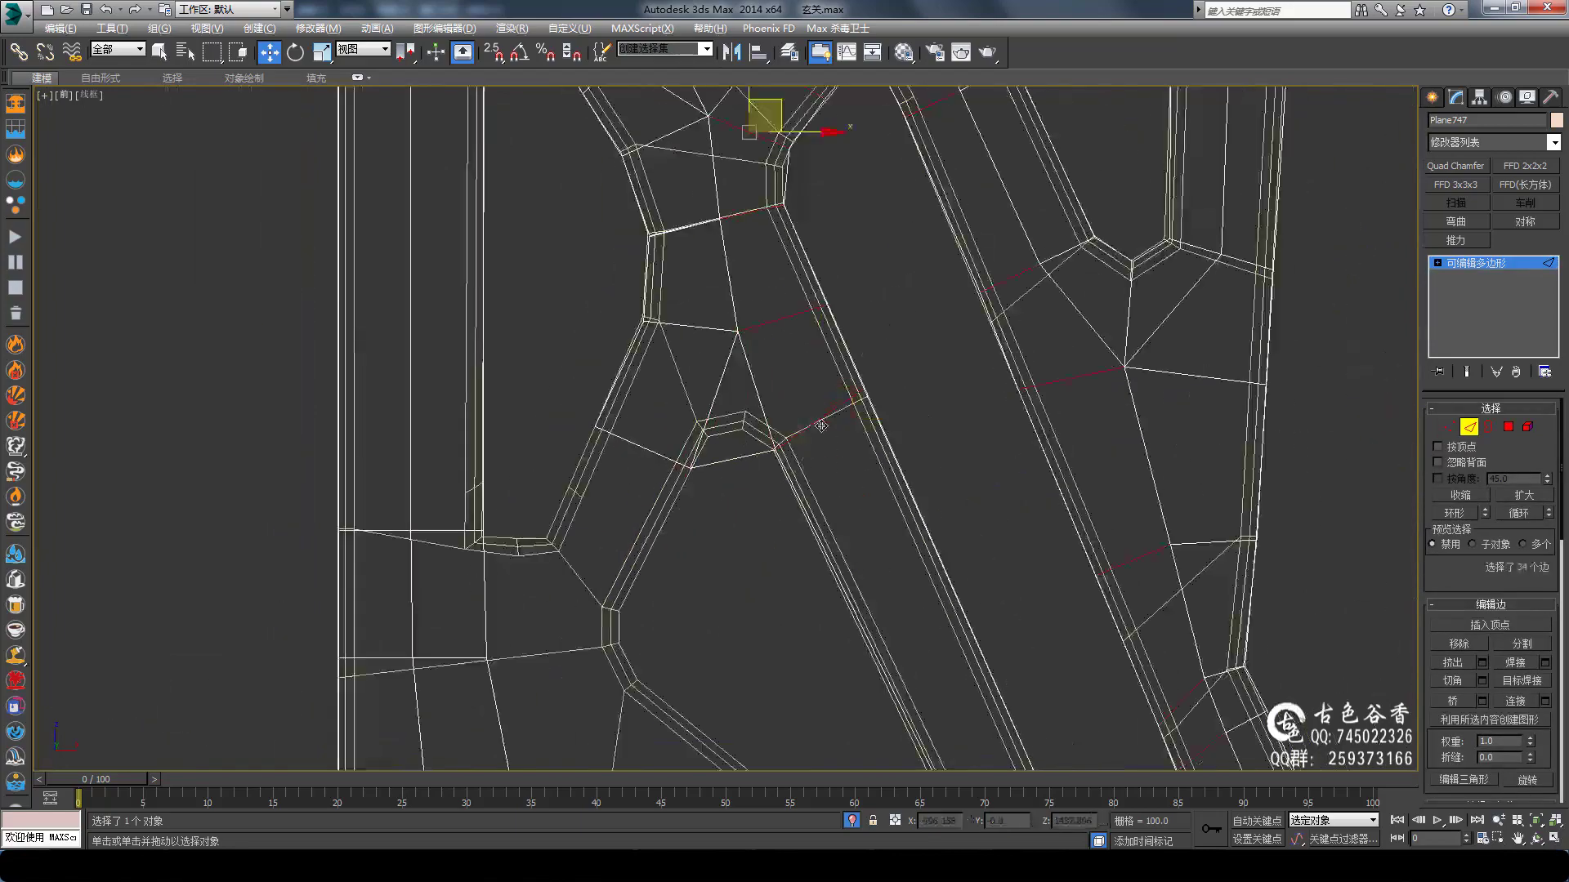
{"action": "scroll", "coordinate": [1046, 557], "scroll_direction": "down", "scroll_amount": 2}
{"action": "scroll", "coordinate": [1085, 630], "scroll_direction": "down", "scroll_amount": 1}
{"action": "key", "text": "1"}
{"action": "key", "text": "q"}
{"action": "scroll", "coordinate": [892, 645], "scroll_direction": "up", "scroll_amount": 4}
{"action": "scroll", "coordinate": [893, 645], "scroll_direction": "up", "scroll_amount": 2}
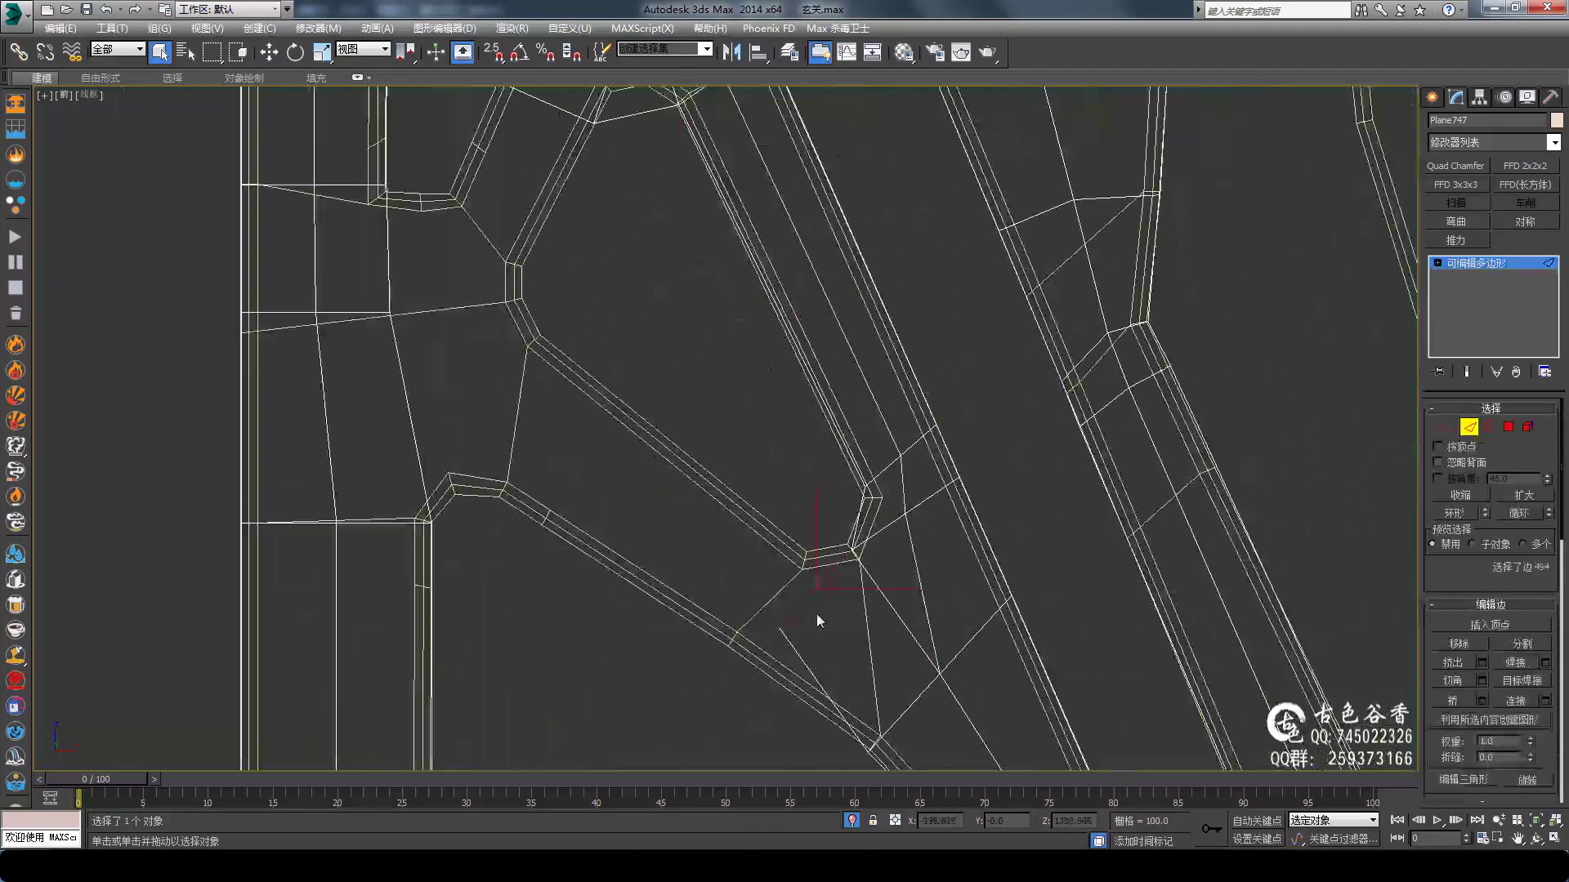
Switch to the Move tool and zoom in on the narrow band
{"action": "key", "text": "2"}
{"action": "key", "text": "w"}
{"action": "scroll", "coordinate": [827, 591], "scroll_direction": "up", "scroll_amount": 1}
{"action": "scroll", "coordinate": [750, 473], "scroll_direction": "up", "scroll_amount": 1}
{"action": "key", "text": "1"}
{"action": "scroll", "coordinate": [868, 571], "scroll_direction": "down", "scroll_amount": 1}
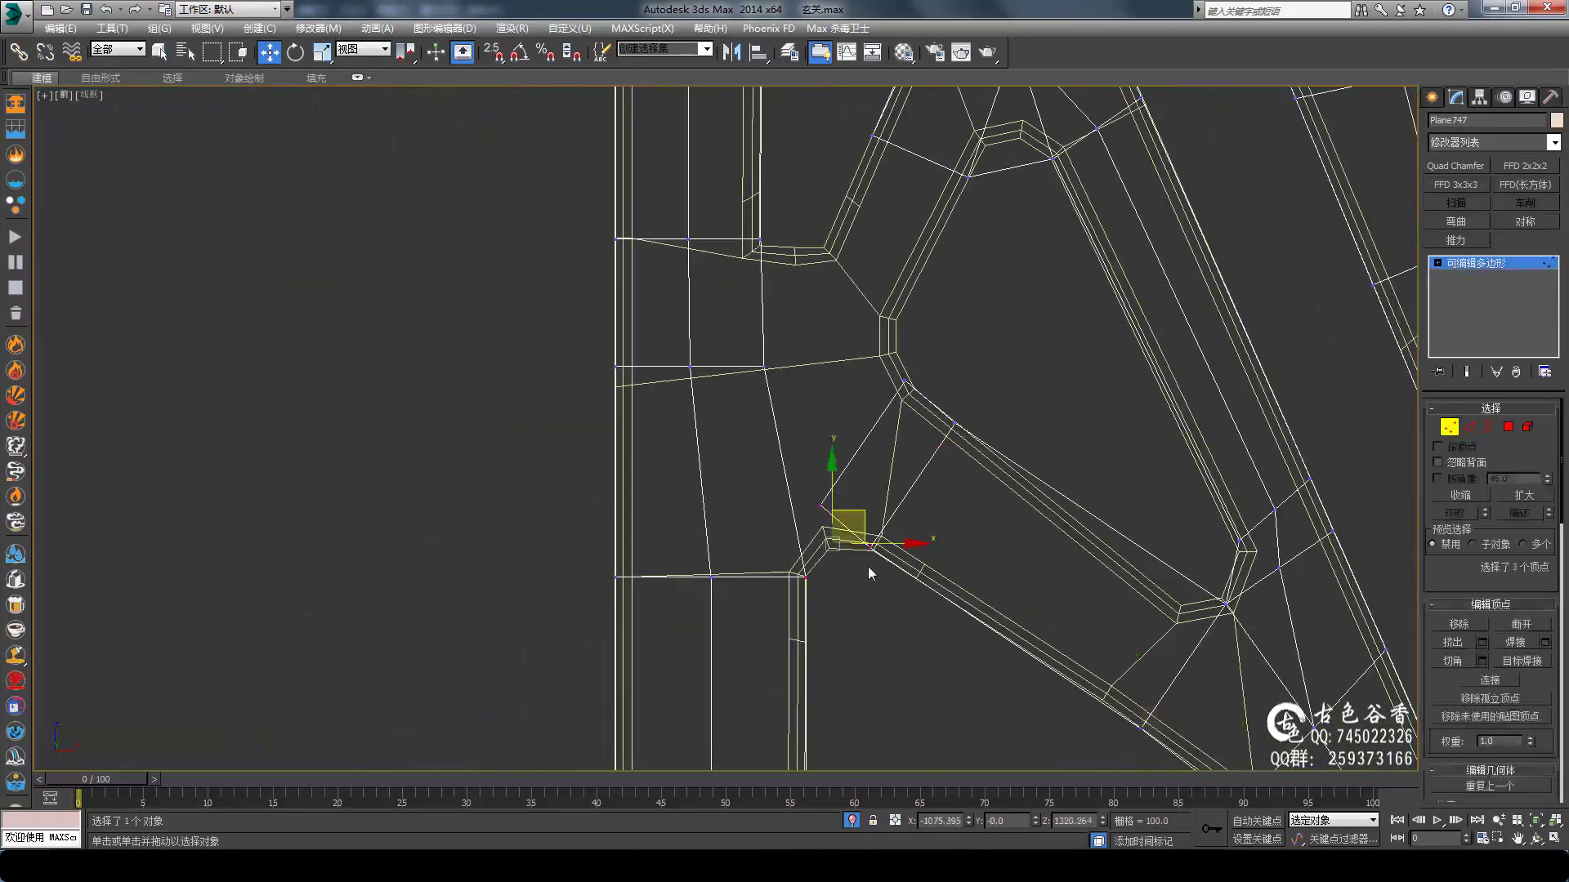
{"action": "scroll", "coordinate": [862, 392], "scroll_direction": "up", "scroll_amount": 1}
{"action": "scroll", "coordinate": [761, 446], "scroll_direction": "up", "scroll_amount": 1}
{"action": "scroll", "coordinate": [761, 445], "scroll_direction": "down", "scroll_amount": 2}
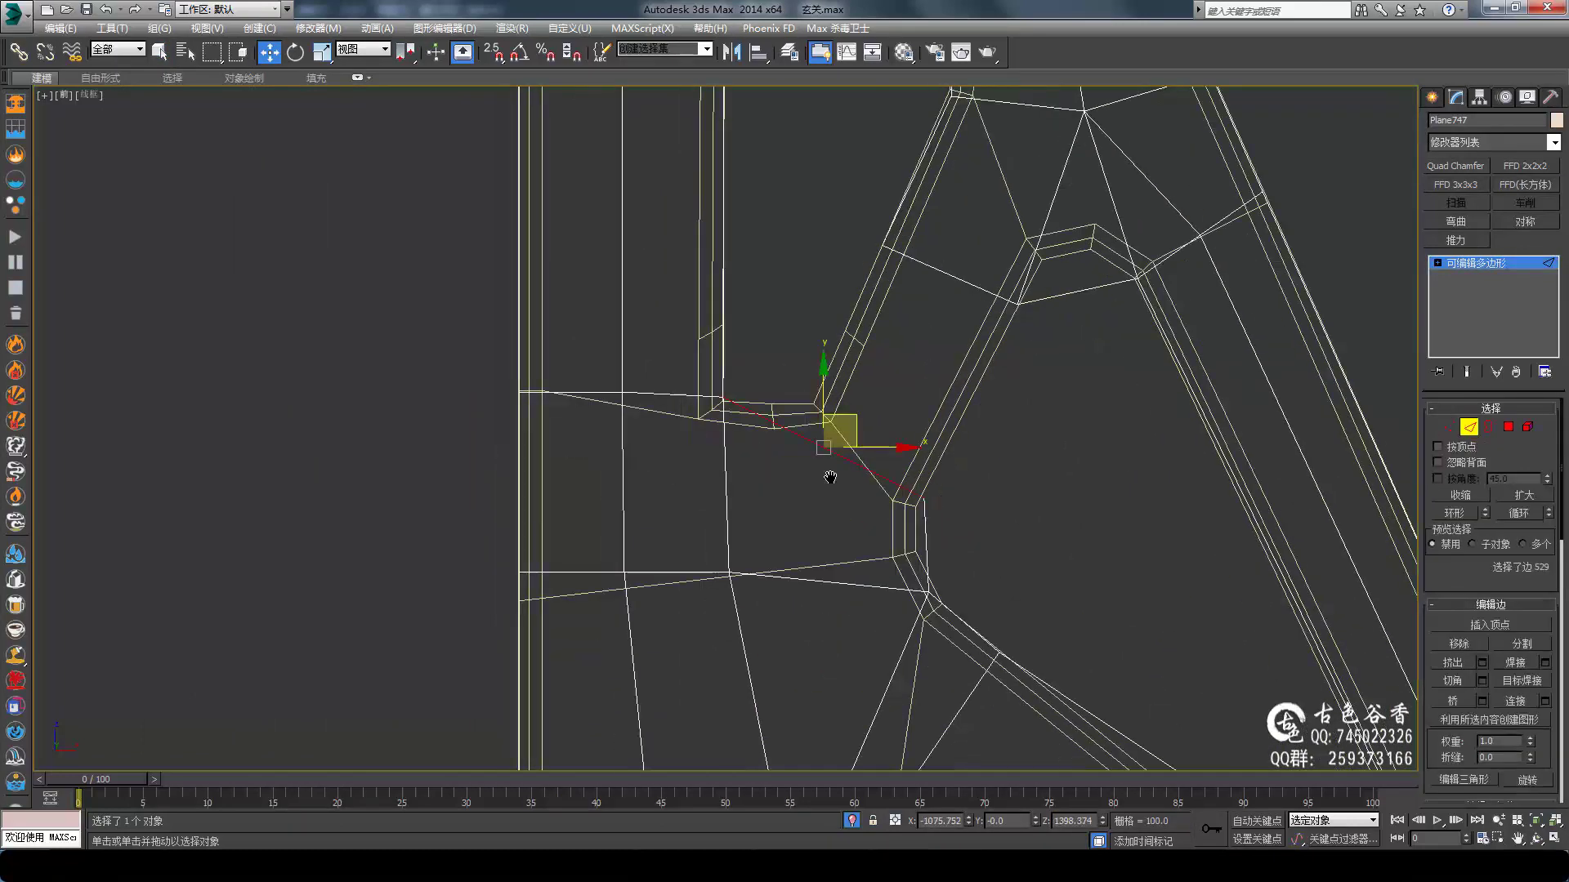
{"action": "scroll", "coordinate": [829, 480], "scroll_direction": "down", "scroll_amount": 1}
Select two edges across the narrow band and move them down-right
{"action": "key", "text": "2"}
{"action": "scroll", "coordinate": [898, 425], "scroll_direction": "up", "scroll_amount": 2}
{"action": "middle_click_drag", "start_coordinate": [899, 425], "coordinate": [862, 330]}
{"action": "scroll", "coordinate": [862, 330], "scroll_direction": "up", "scroll_amount": 2}
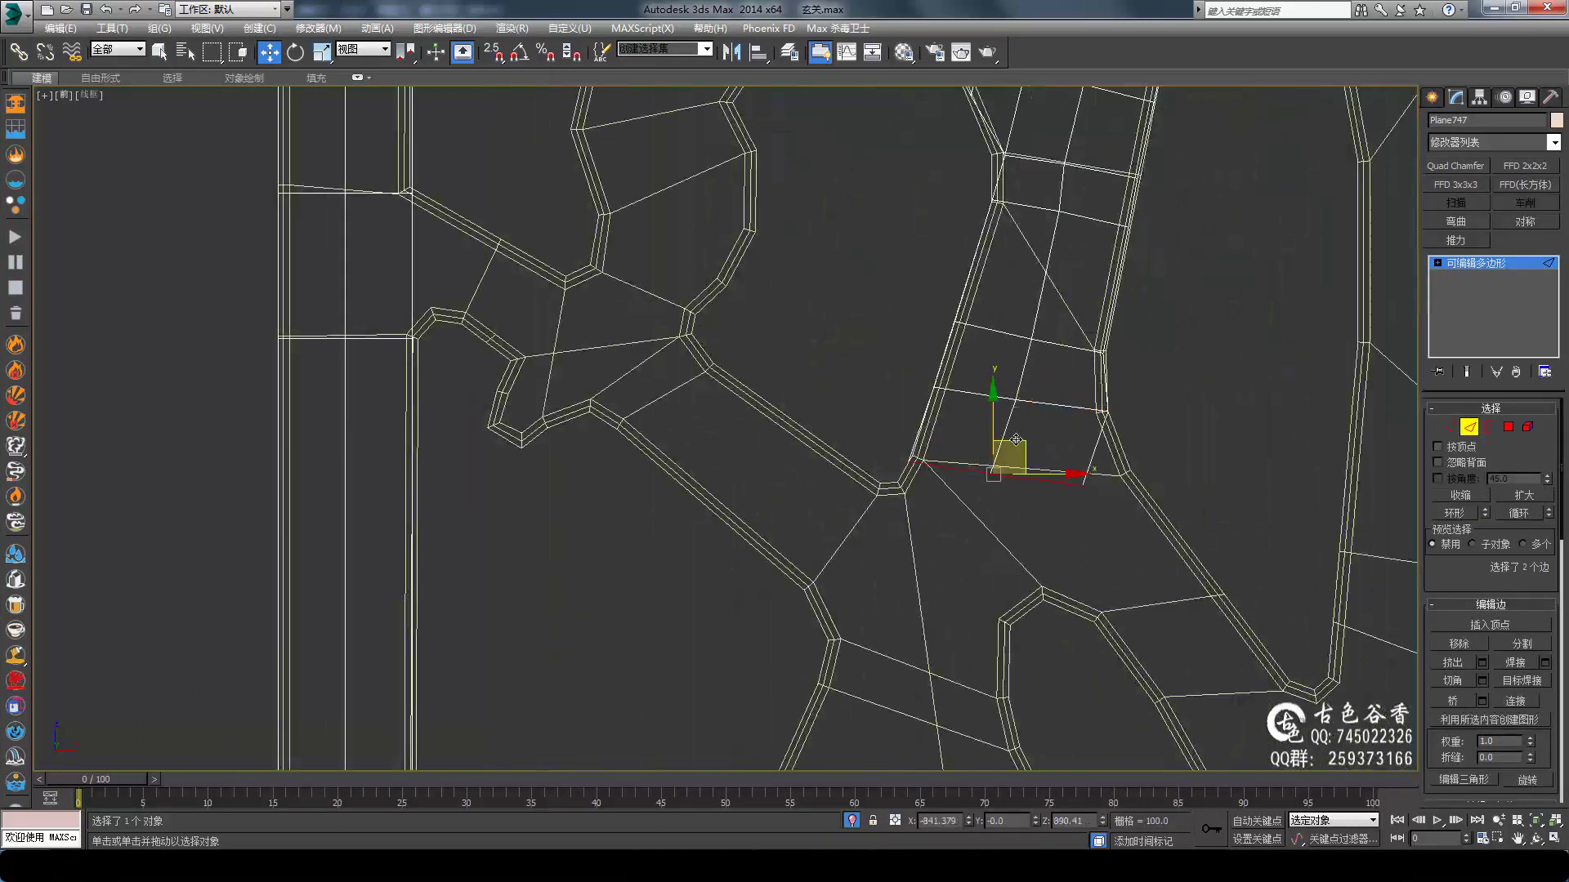
{"action": "mouse_move", "coordinate": [1090, 461]}
{"action": "left_mouse_down"}
{"action": "mouse_move", "coordinate": [1125, 469]}
{"action": "mouse_move", "coordinate": [1193, 564]}
{"action": "left_mouse_up"}
{"action": "scroll", "coordinate": [998, 457], "scroll_direction": "down", "scroll_amount": 1}
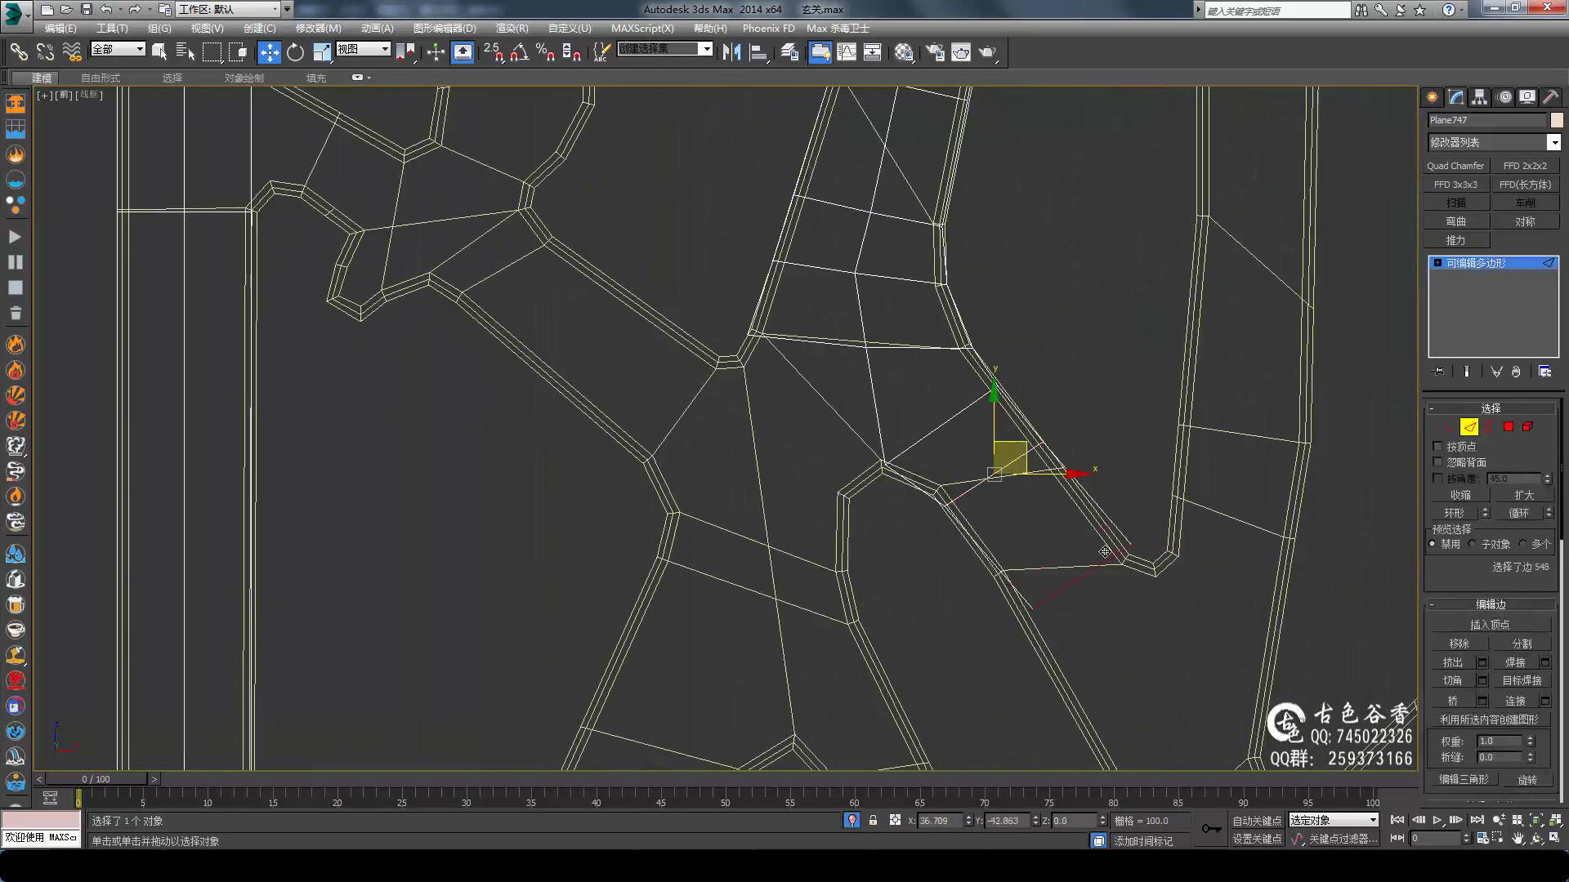
{"action": "scroll", "coordinate": [992, 441], "scroll_direction": "up", "scroll_amount": 1}
Select two more edges, move a vertex down-right, and pick another vertex
{"action": "left_click", "coordinate": [1086, 490]}
{"action": "left_click", "coordinate": [1001, 506]}
{"action": "scroll", "coordinate": [994, 445], "scroll_direction": "up", "scroll_amount": 1}
{"action": "key", "text": "1"}
{"action": "left_click_drag", "start_coordinate": [994, 445], "coordinate": [1122, 544]}
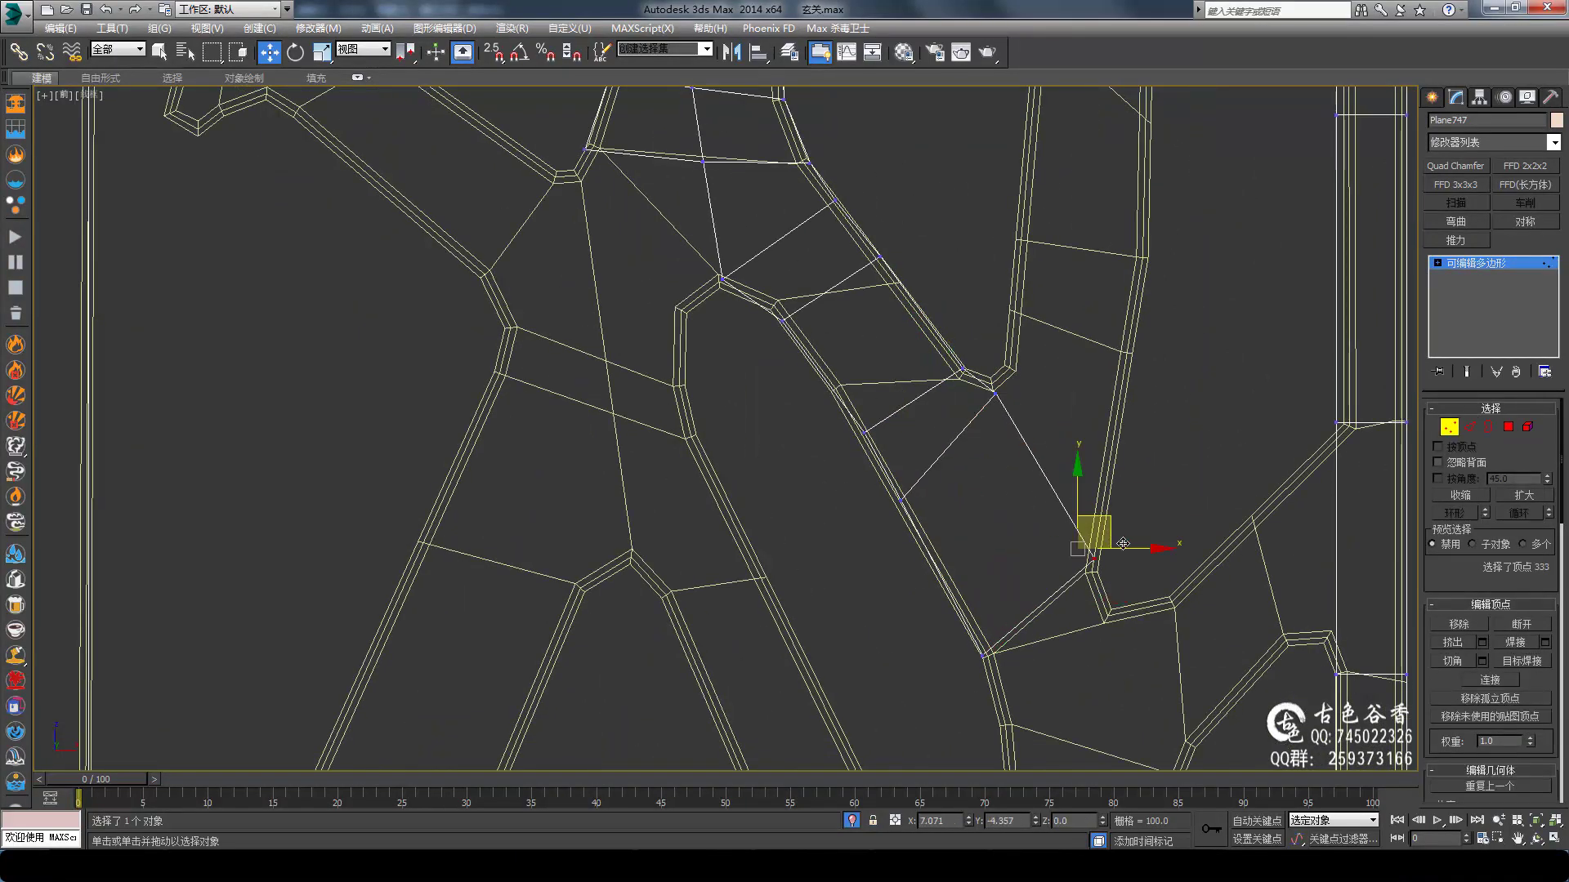
{"action": "scroll", "coordinate": [938, 542], "scroll_direction": "down", "scroll_amount": 2}
{"action": "scroll", "coordinate": [936, 491], "scroll_direction": "up", "scroll_amount": 2}
{"action": "left_click", "coordinate": [934, 468]}
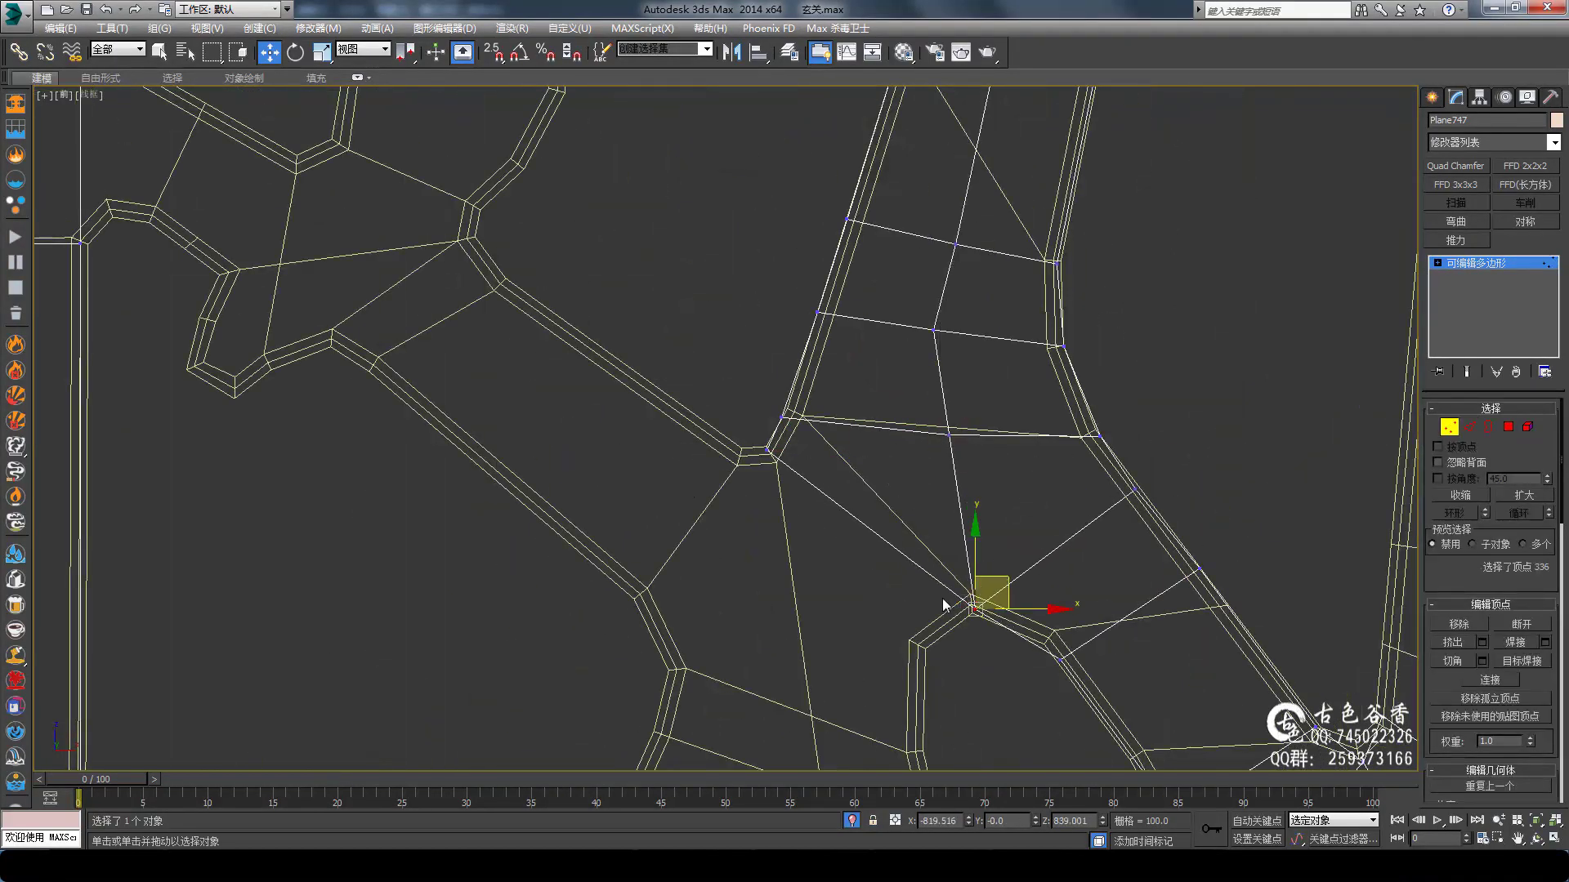
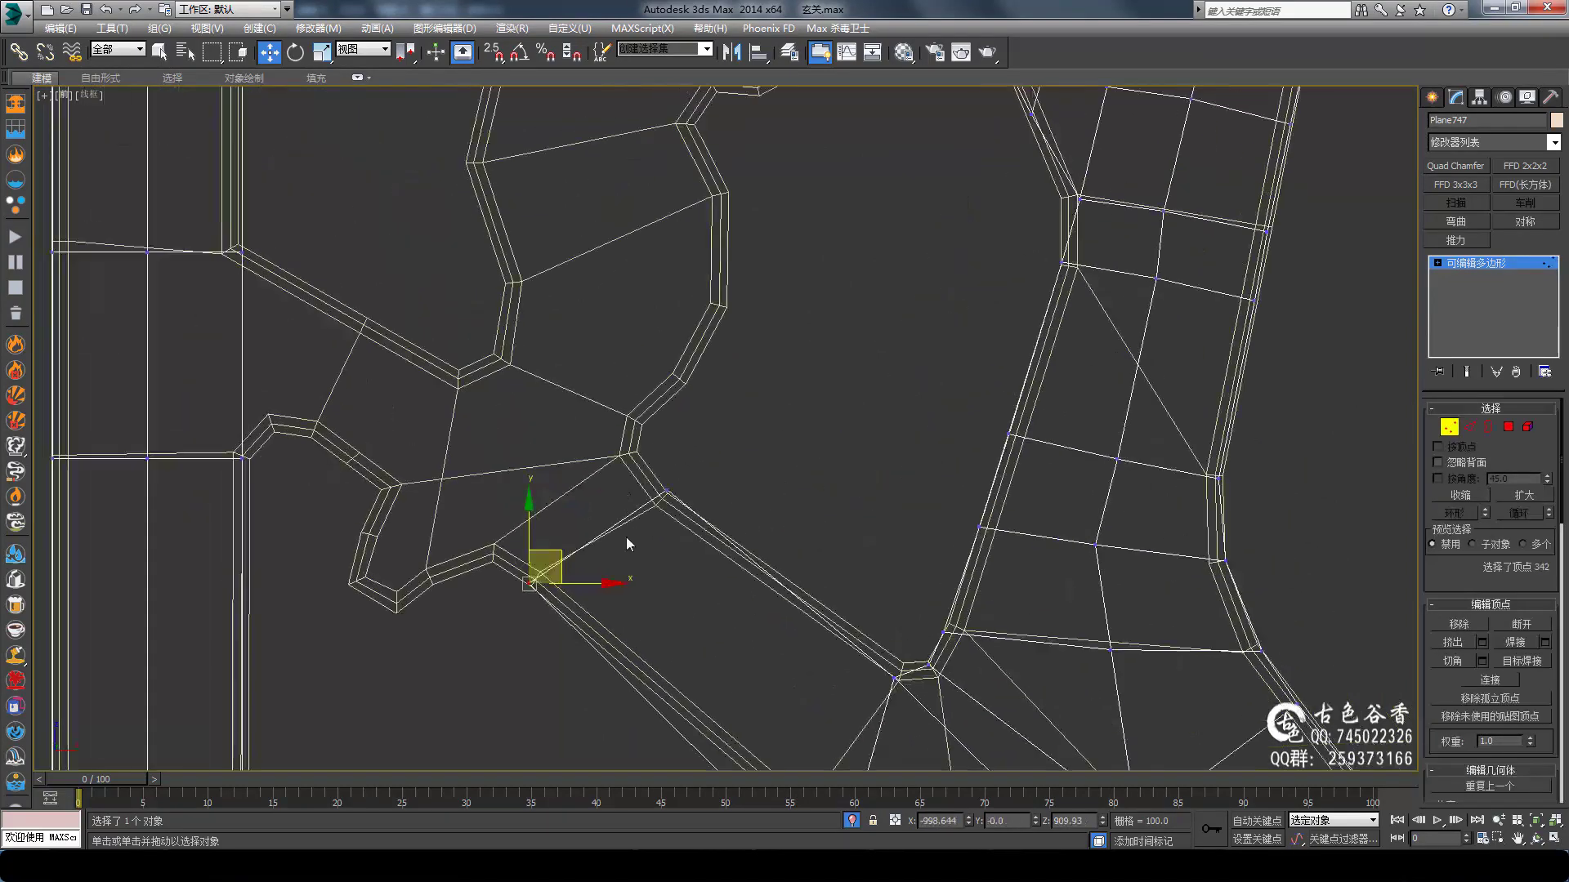
Switch to Edge mode and select edges along the lower and curled lattice branches
{"action": "scroll", "coordinate": [543, 526], "scroll_direction": "down", "scroll_amount": 1}
{"action": "scroll", "coordinate": [572, 507], "scroll_direction": "up", "scroll_amount": 2}
{"action": "key", "text": "2"}
{"action": "left_click", "coordinate": [599, 389]}
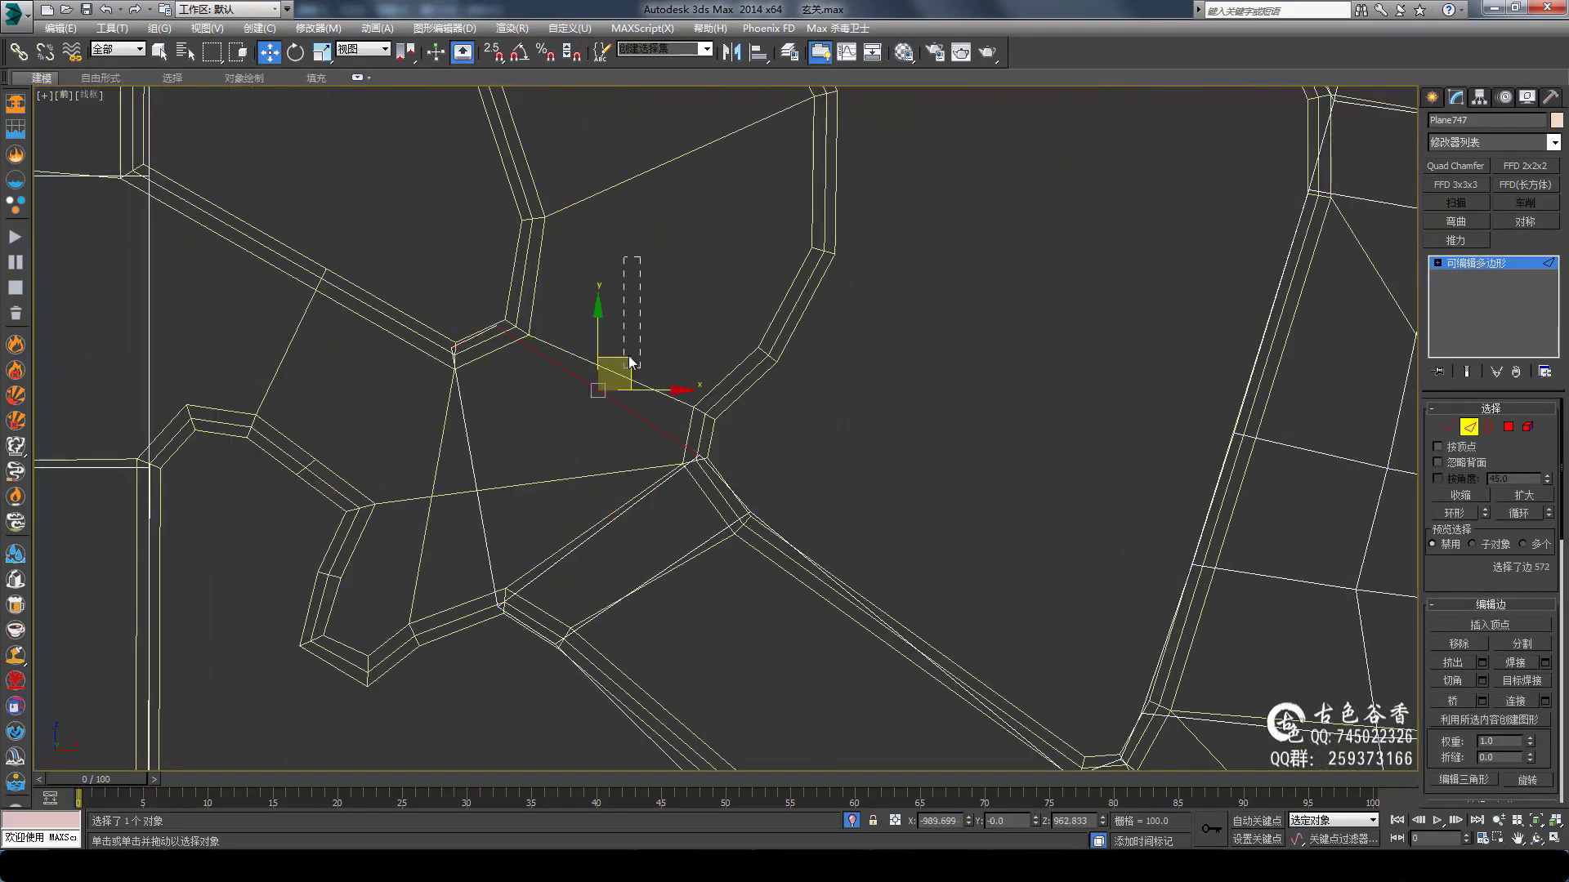
{"action": "left_click_drag", "start_coordinate": [630, 362], "coordinate": [732, 361]}
{"action": "middle_click_drag", "start_coordinate": [638, 361], "coordinate": [638, 504]}
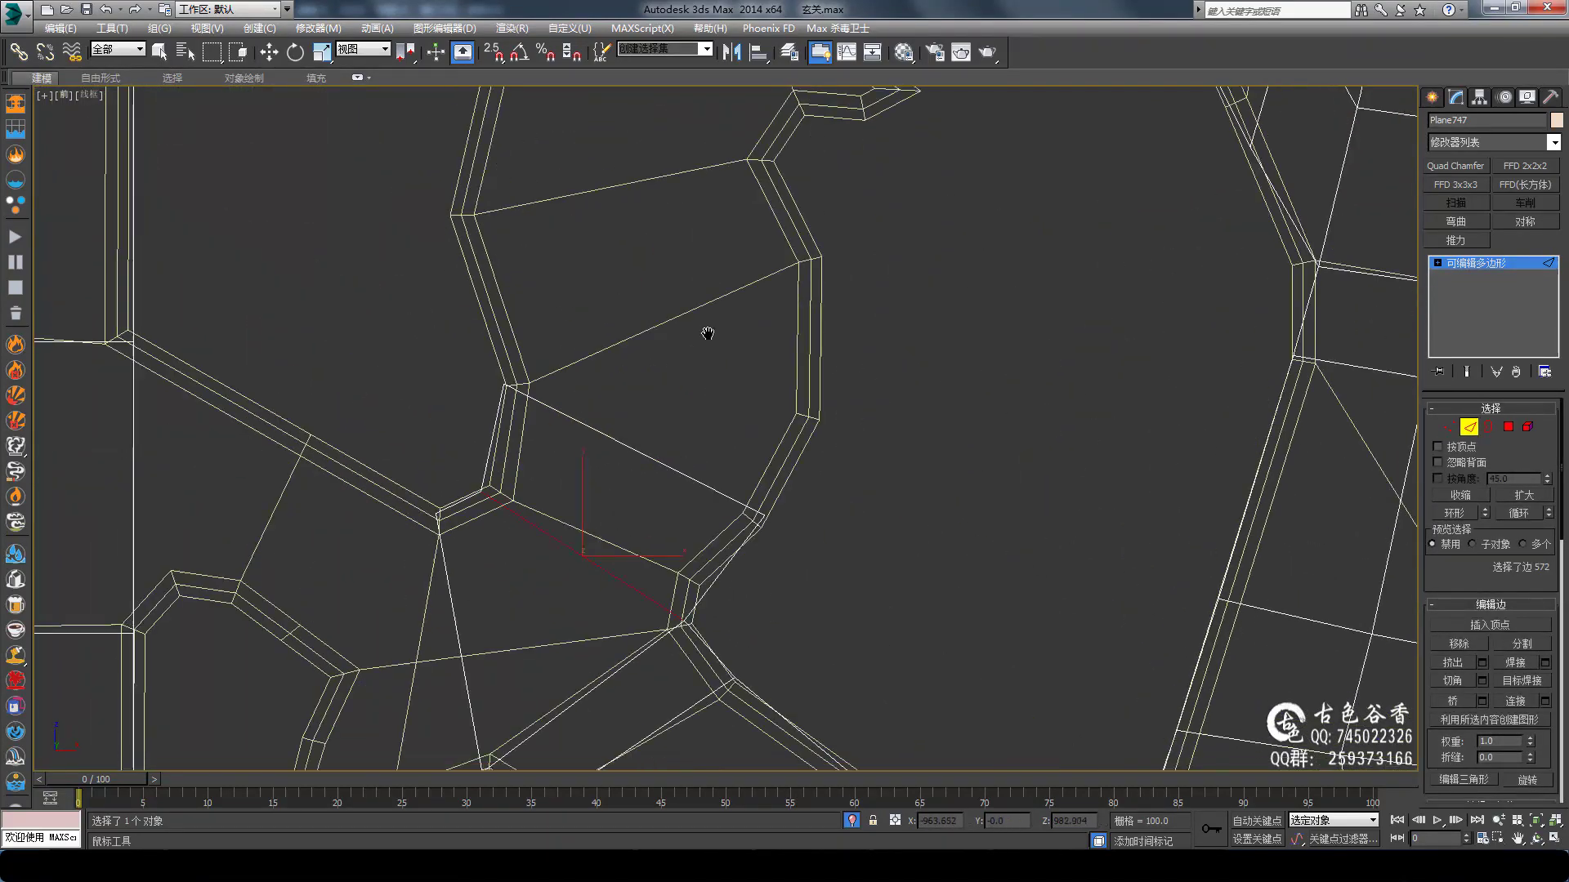
{"action": "middle_click_drag", "start_coordinate": [666, 191], "coordinate": [766, 356]}
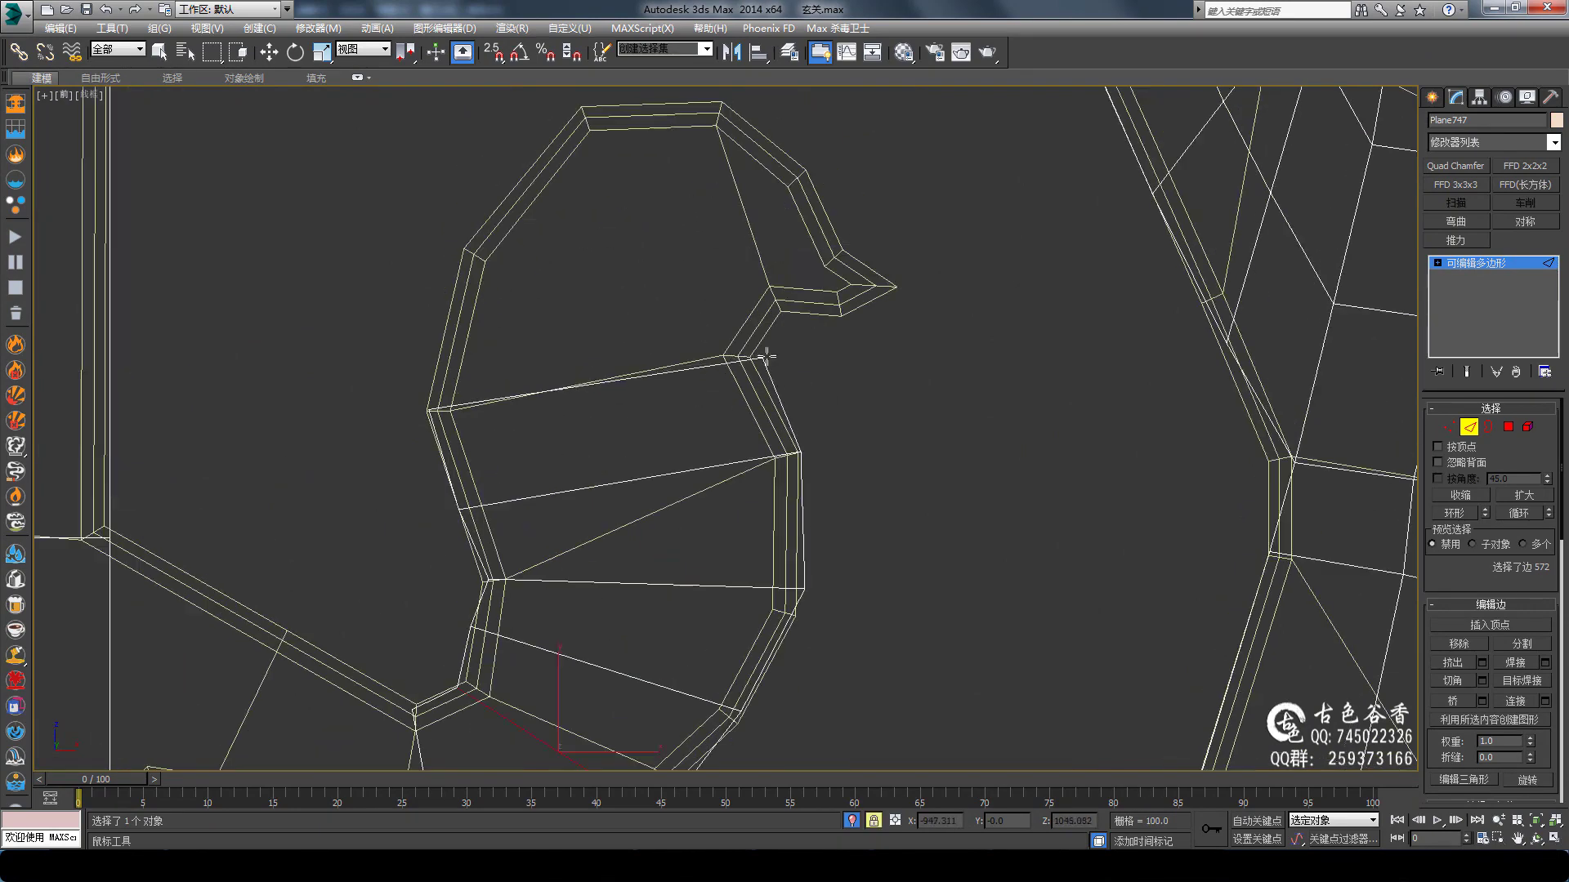
{"action": "middle_click_drag", "start_coordinate": [539, 184], "coordinate": [876, 361]}
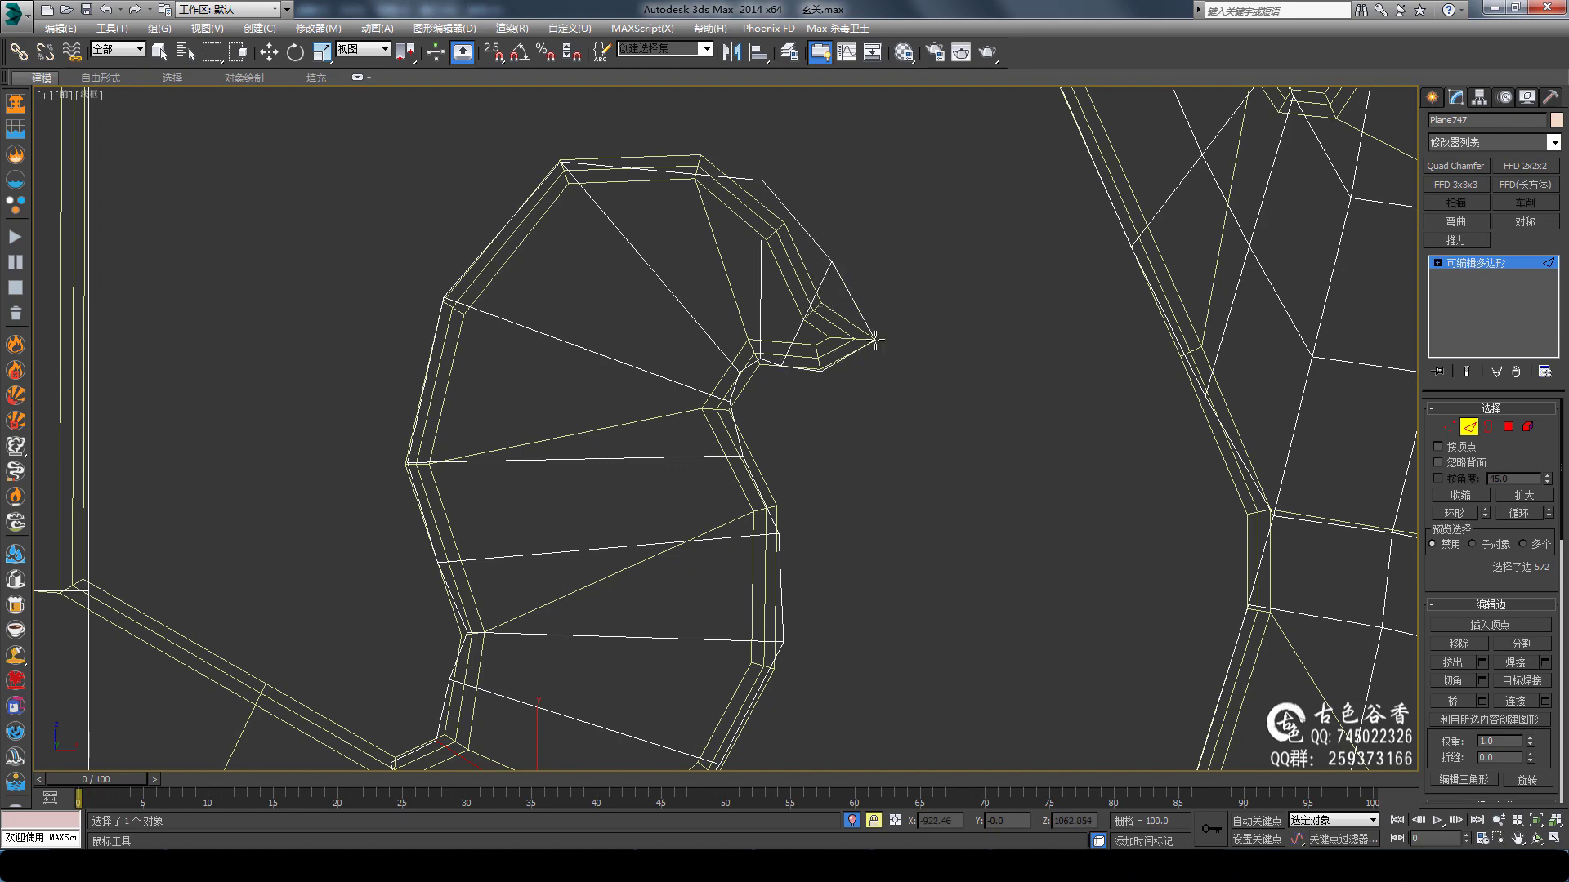
{"action": "middle_click_drag", "start_coordinate": [876, 340], "coordinate": [791, 445]}
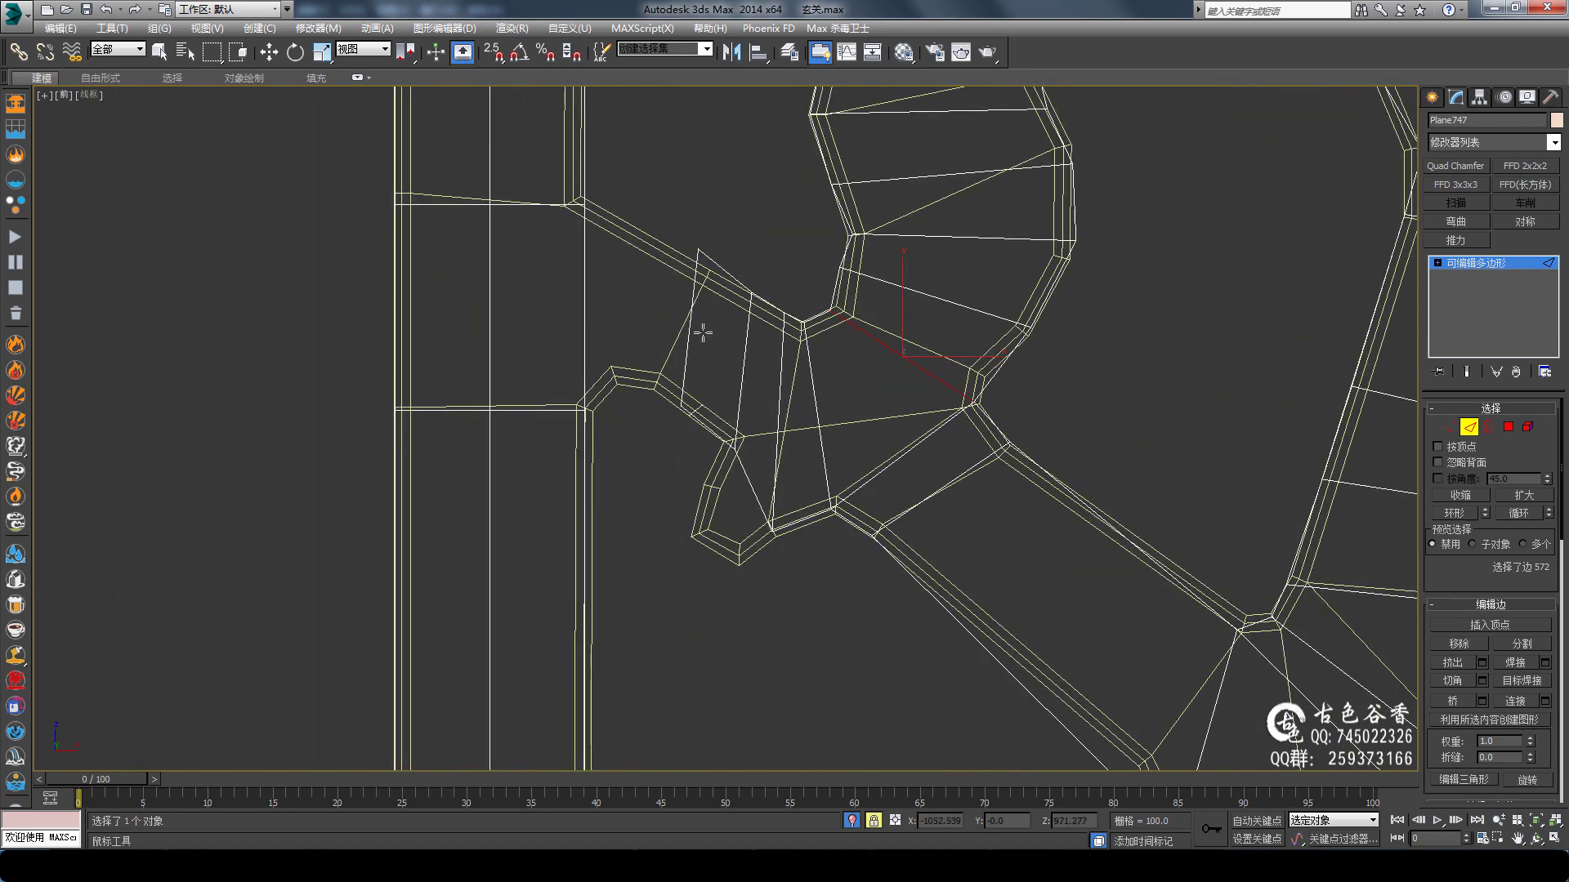
{"action": "middle_click_drag", "start_coordinate": [655, 355], "coordinate": [736, 455]}
{"action": "middle_click_drag", "start_coordinate": [933, 445], "coordinate": [707, 472]}
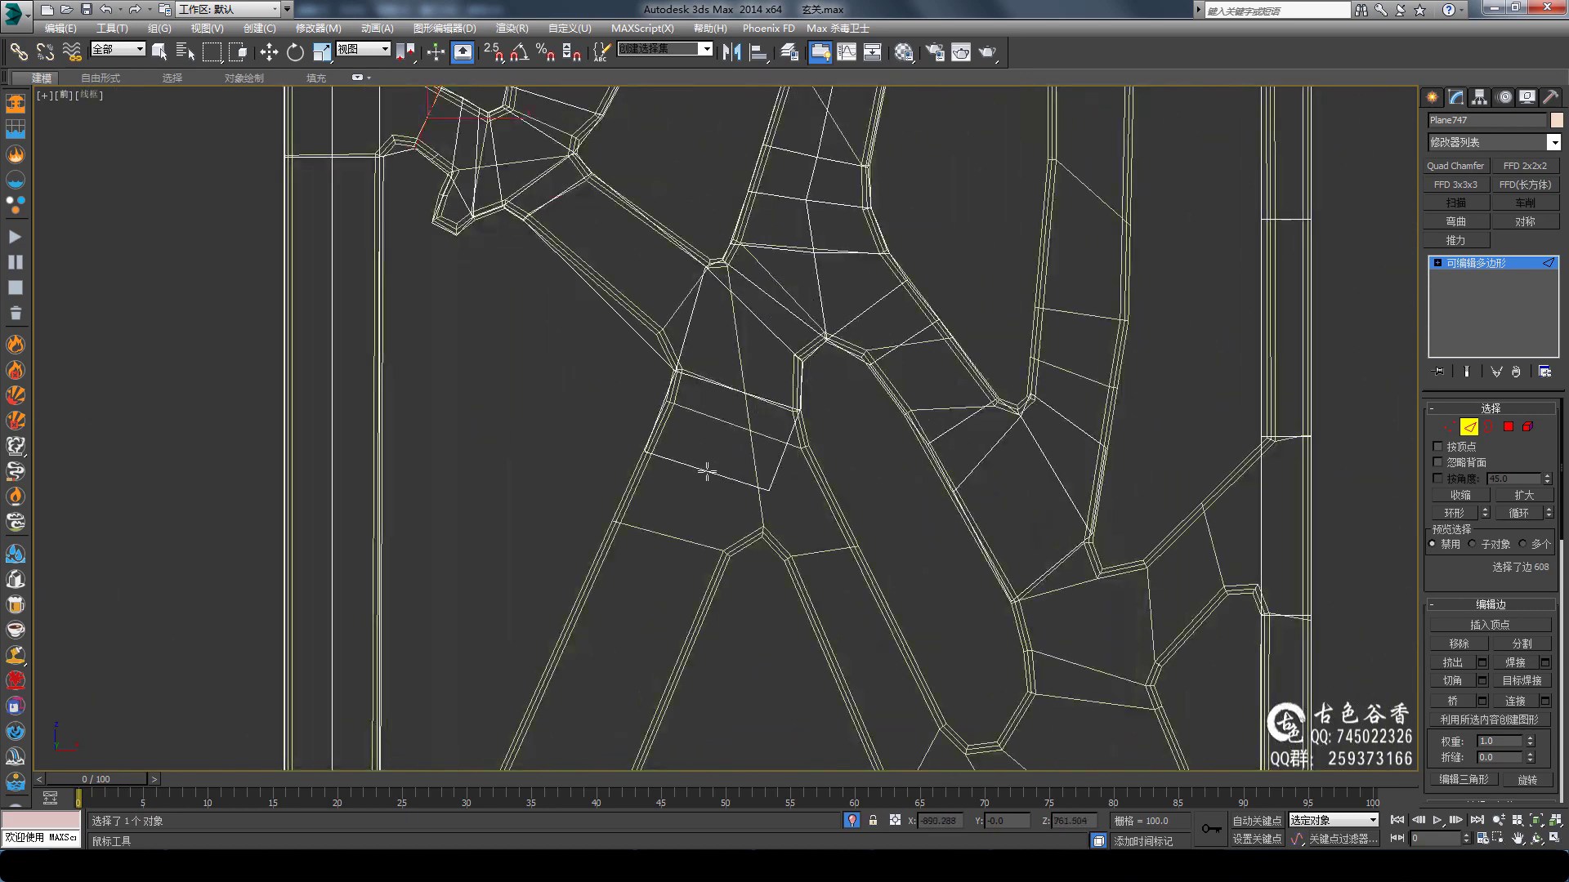
Extend the edge selection across the upper lattice branches to about 700 edges
{"action": "scroll", "coordinate": [726, 543], "scroll_direction": "up", "scroll_amount": 2}
{"action": "key", "text": "w"}
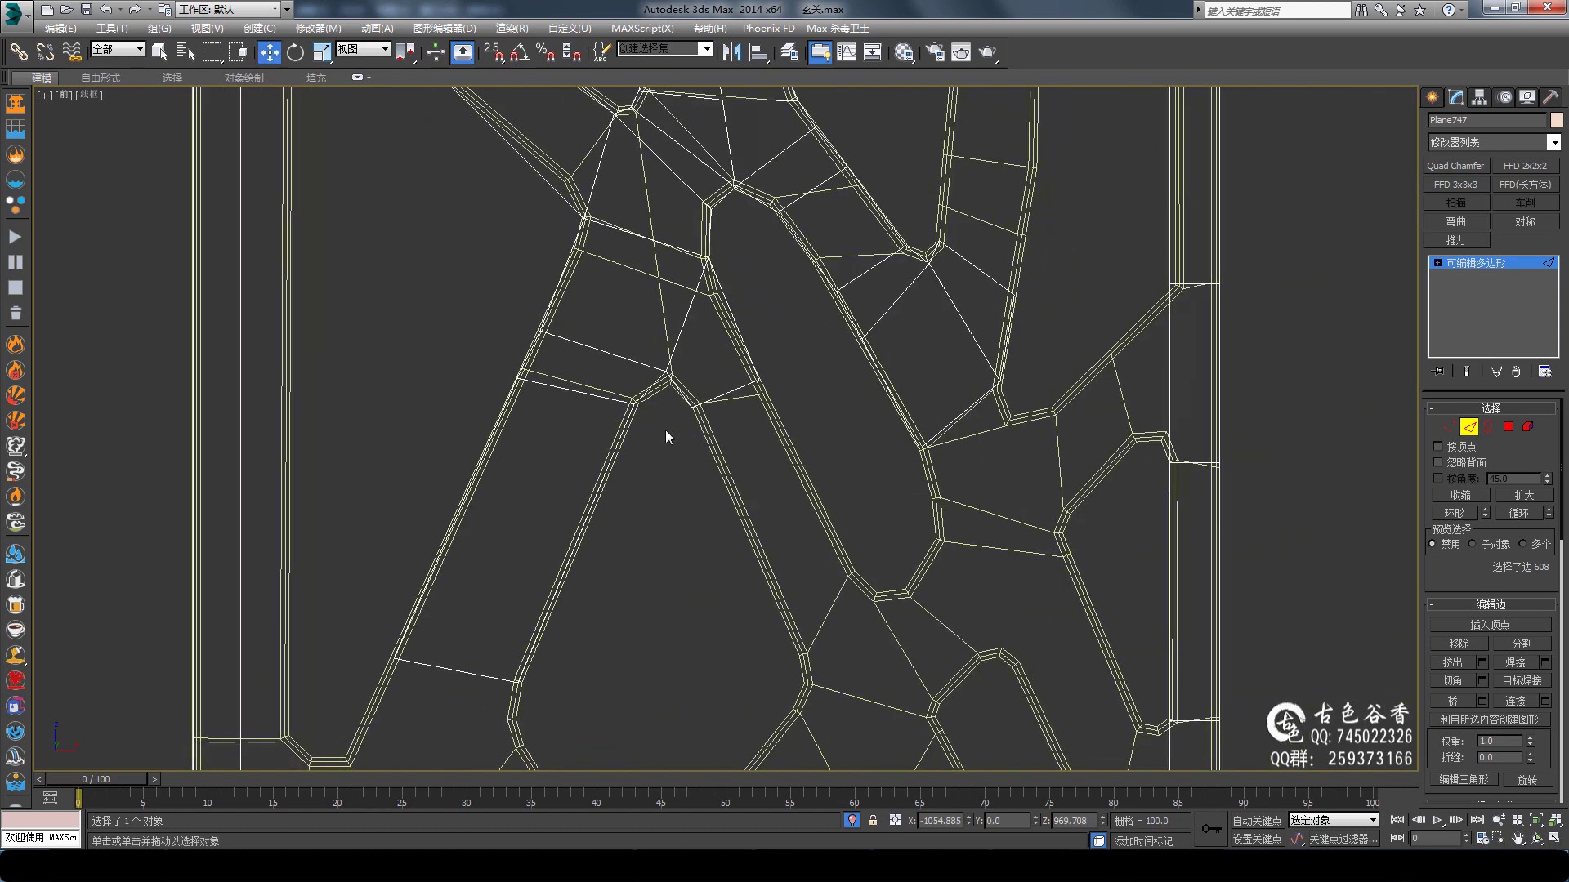
{"action": "scroll", "coordinate": [665, 429], "scroll_direction": "up", "scroll_amount": 3}
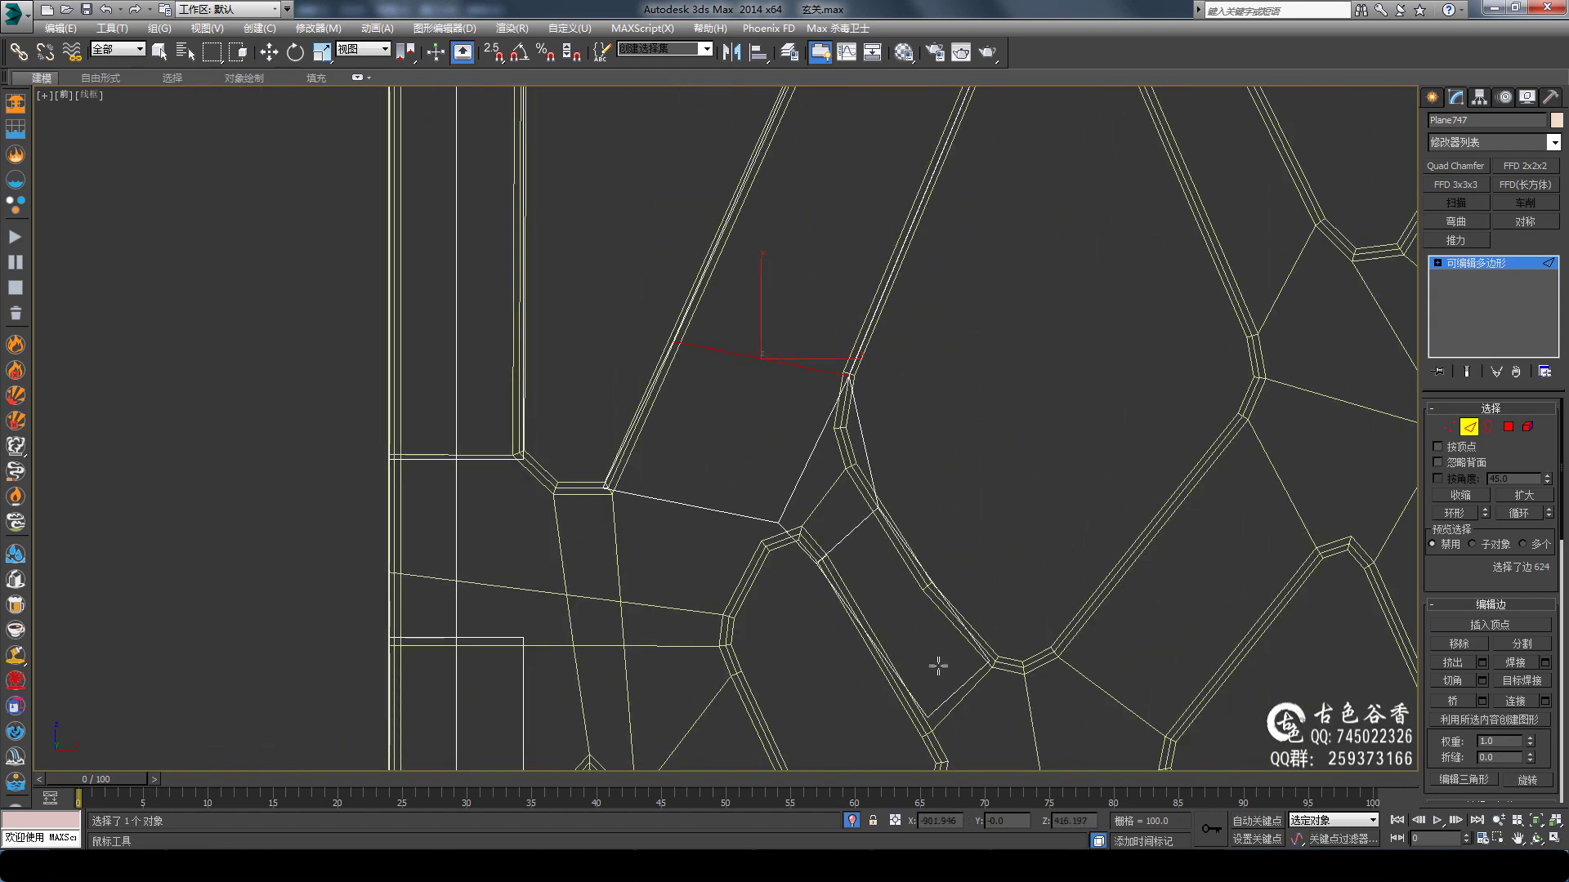
{"action": "middle_click_drag", "start_coordinate": [706, 507], "coordinate": [595, 302]}
{"action": "middle_click_drag", "start_coordinate": [598, 570], "coordinate": [578, 425]}
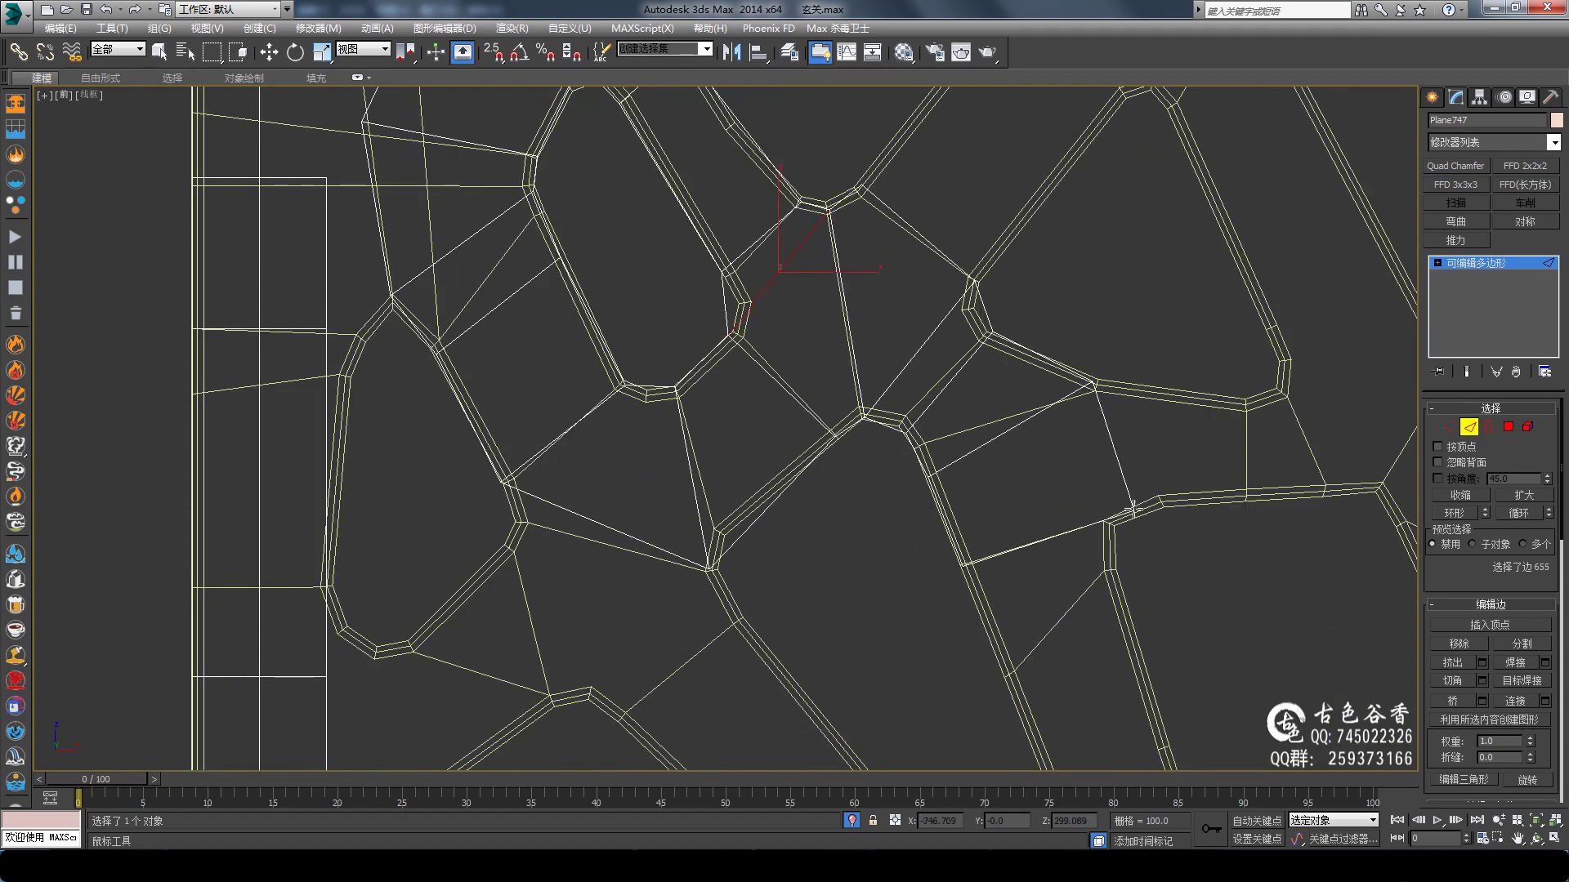
{"action": "middle_click_drag", "start_coordinate": [1243, 433], "coordinate": [1136, 439]}
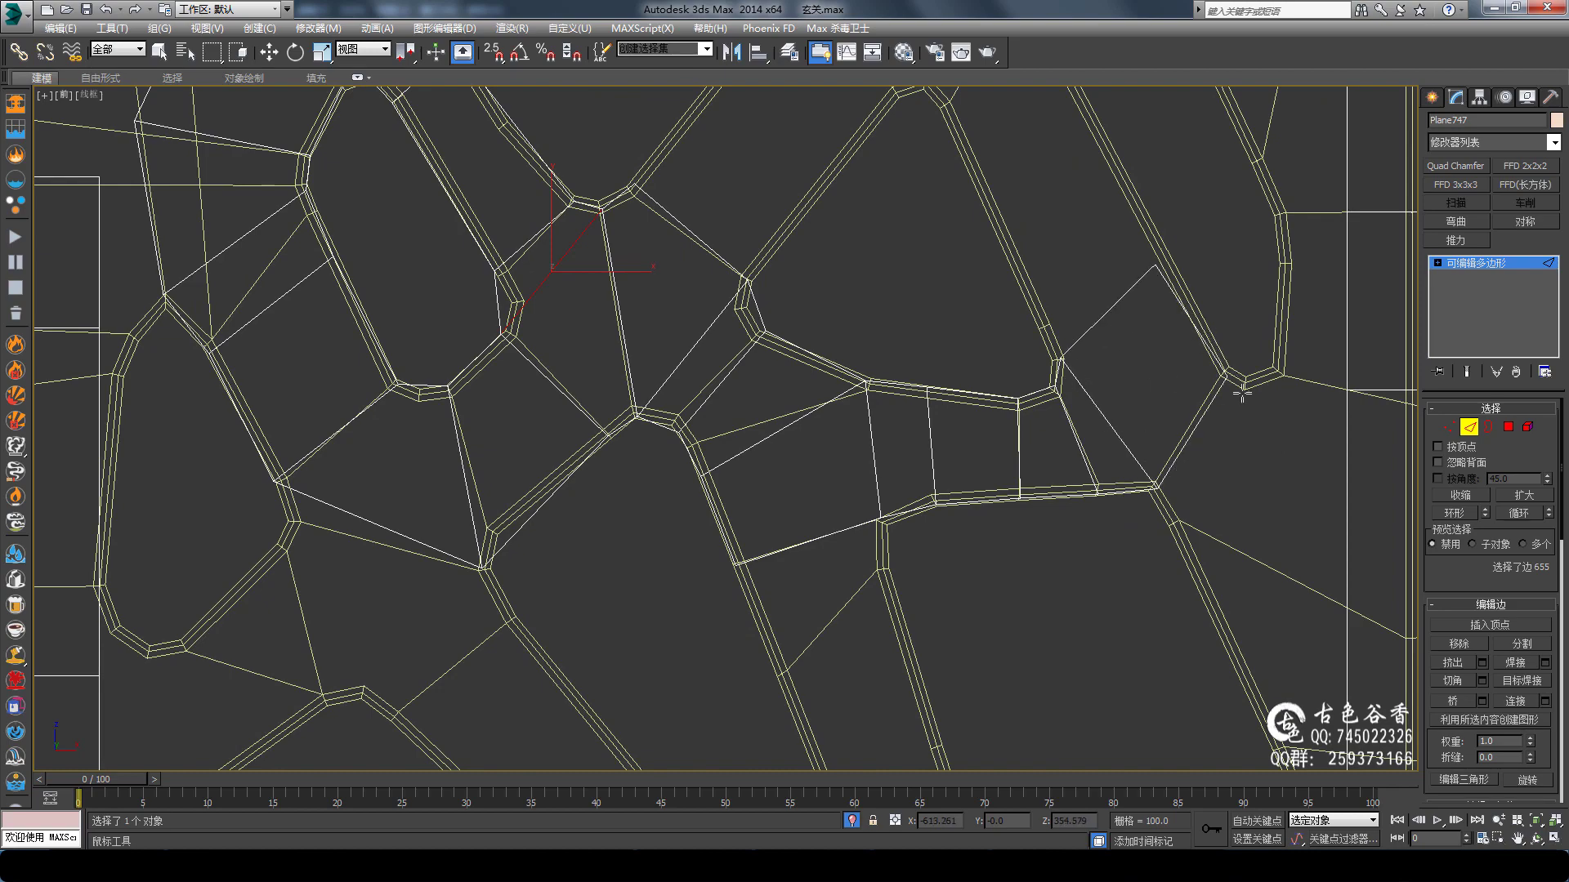
{"action": "middle_click_drag", "start_coordinate": [1241, 394], "coordinate": [1073, 653]}
{"action": "middle_click_drag", "start_coordinate": [821, 303], "coordinate": [1033, 502]}
{"action": "middle_click_drag", "start_coordinate": [909, 397], "coordinate": [866, 649]}
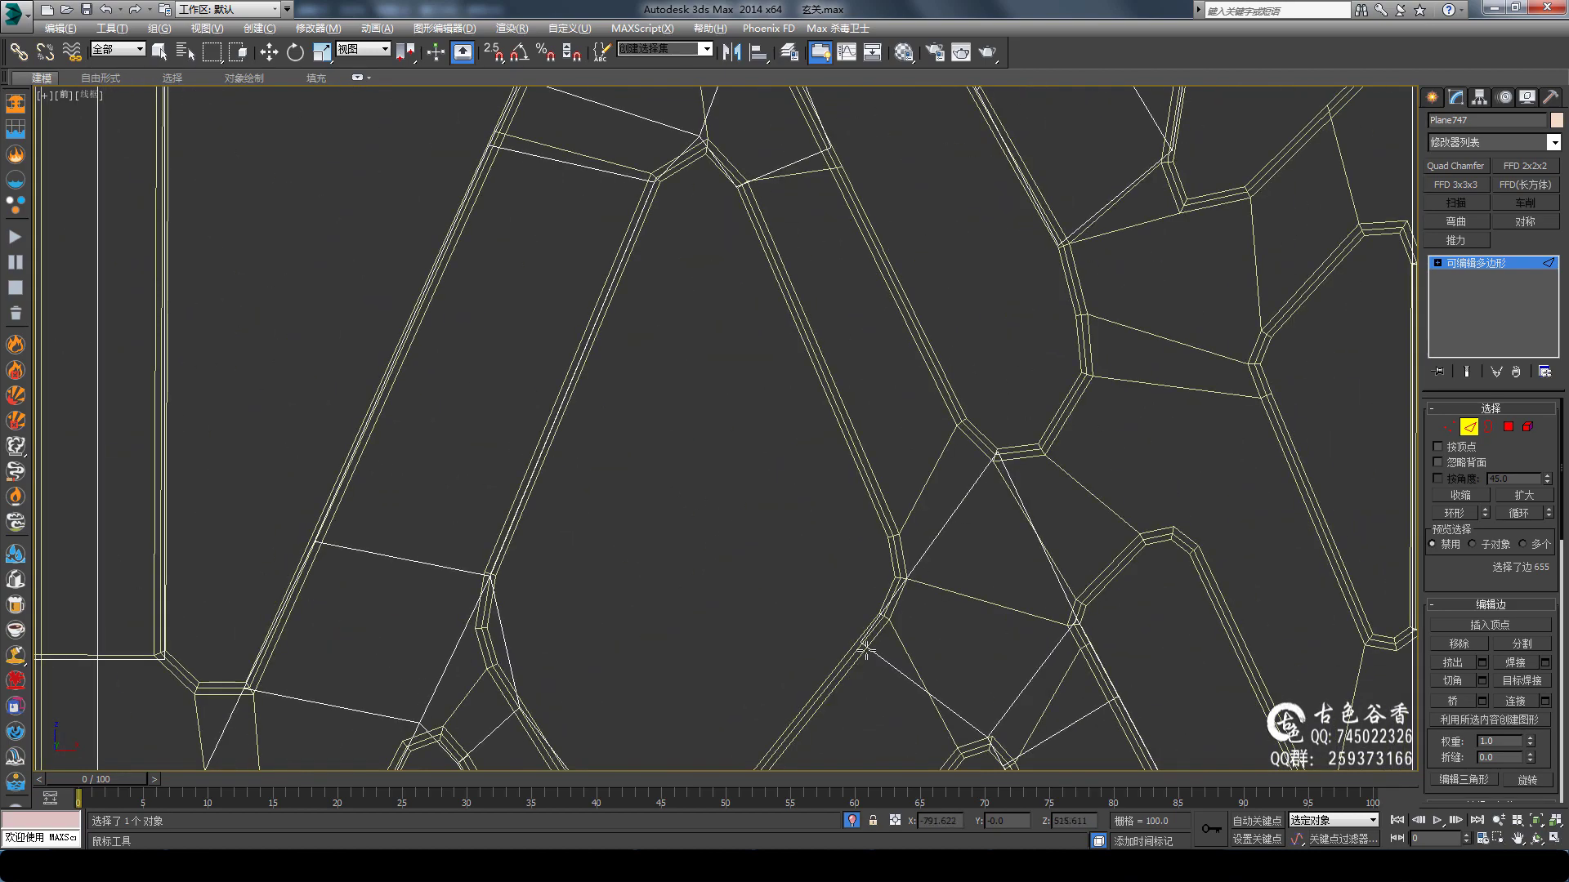
{"action": "middle_click_drag", "start_coordinate": [897, 271], "coordinate": [820, 548]}
{"action": "middle_click_drag", "start_coordinate": [774, 473], "coordinate": [669, 841]}
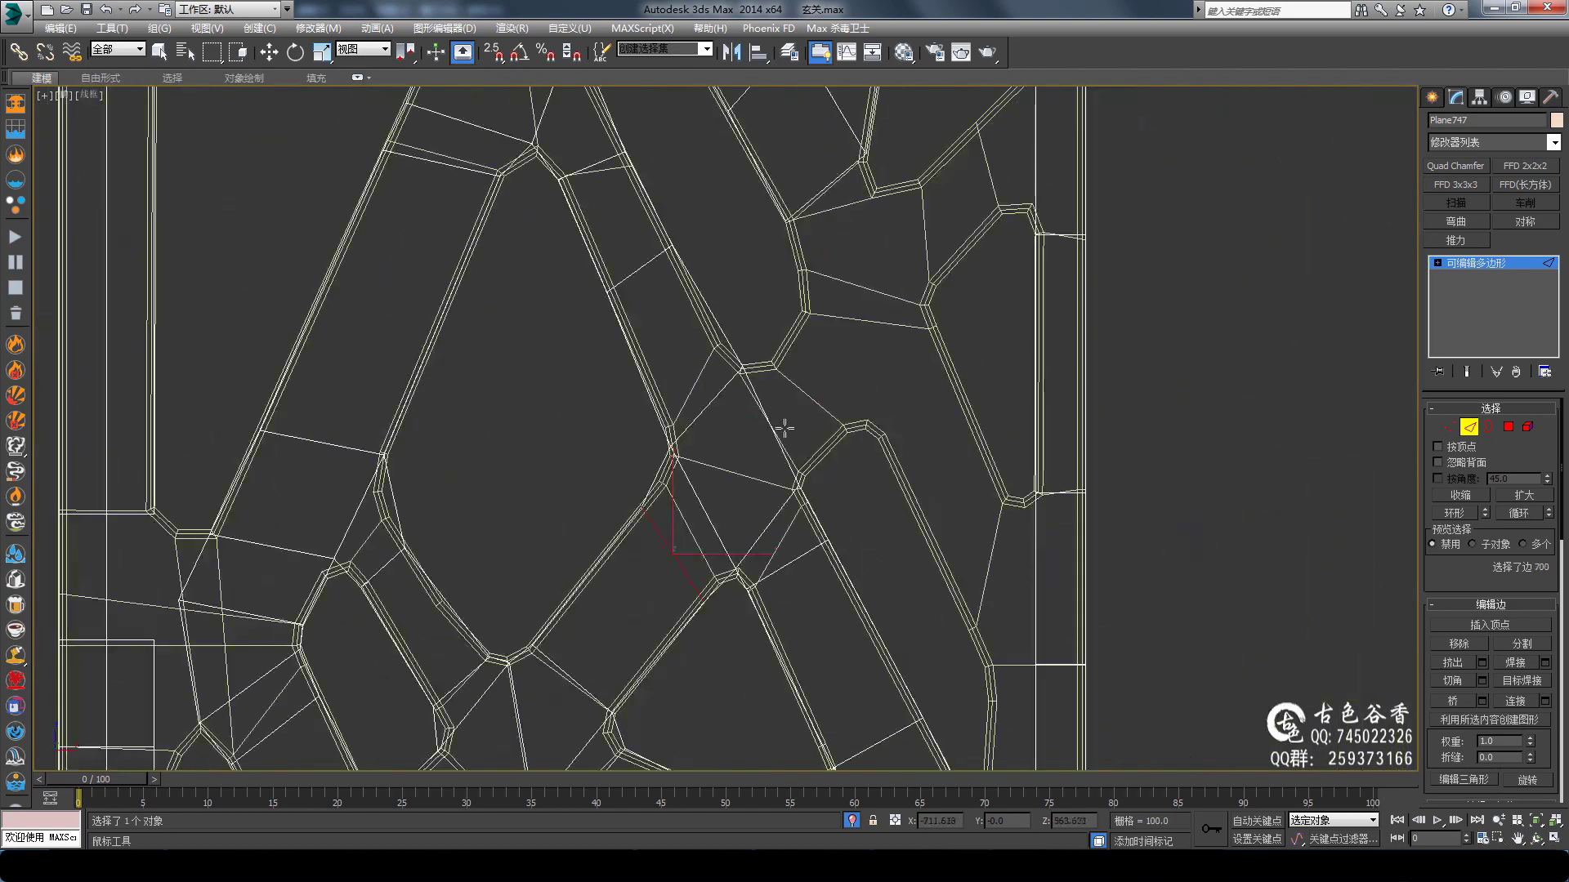
{"action": "scroll", "coordinate": [804, 391], "scroll_direction": "down", "scroll_amount": 2}
{"action": "scroll", "coordinate": [850, 449], "scroll_direction": "down", "scroll_amount": 3}
Isolate the lattice mesh with Alt+Q and add an interior edge near the panel's middle
{"action": "scroll", "coordinate": [801, 577], "scroll_direction": "down", "scroll_amount": 4}
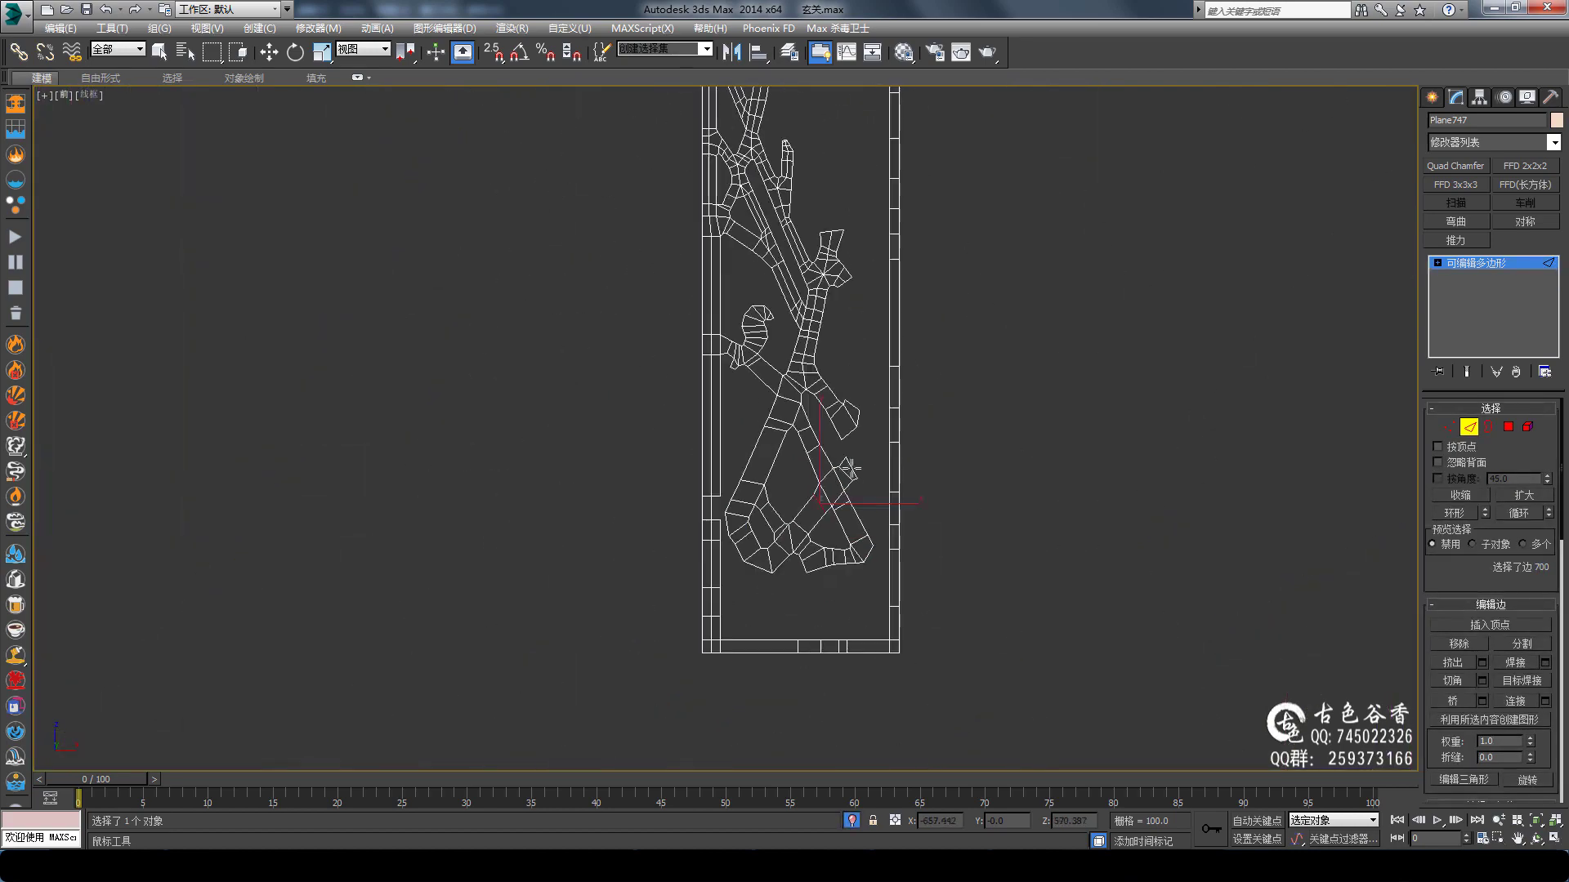
{"action": "scroll", "coordinate": [890, 464], "scroll_direction": "up", "scroll_amount": 8}
{"action": "key", "text": "alt+q"}
{"action": "scroll", "coordinate": [822, 541], "scroll_direction": "up", "scroll_amount": 1}
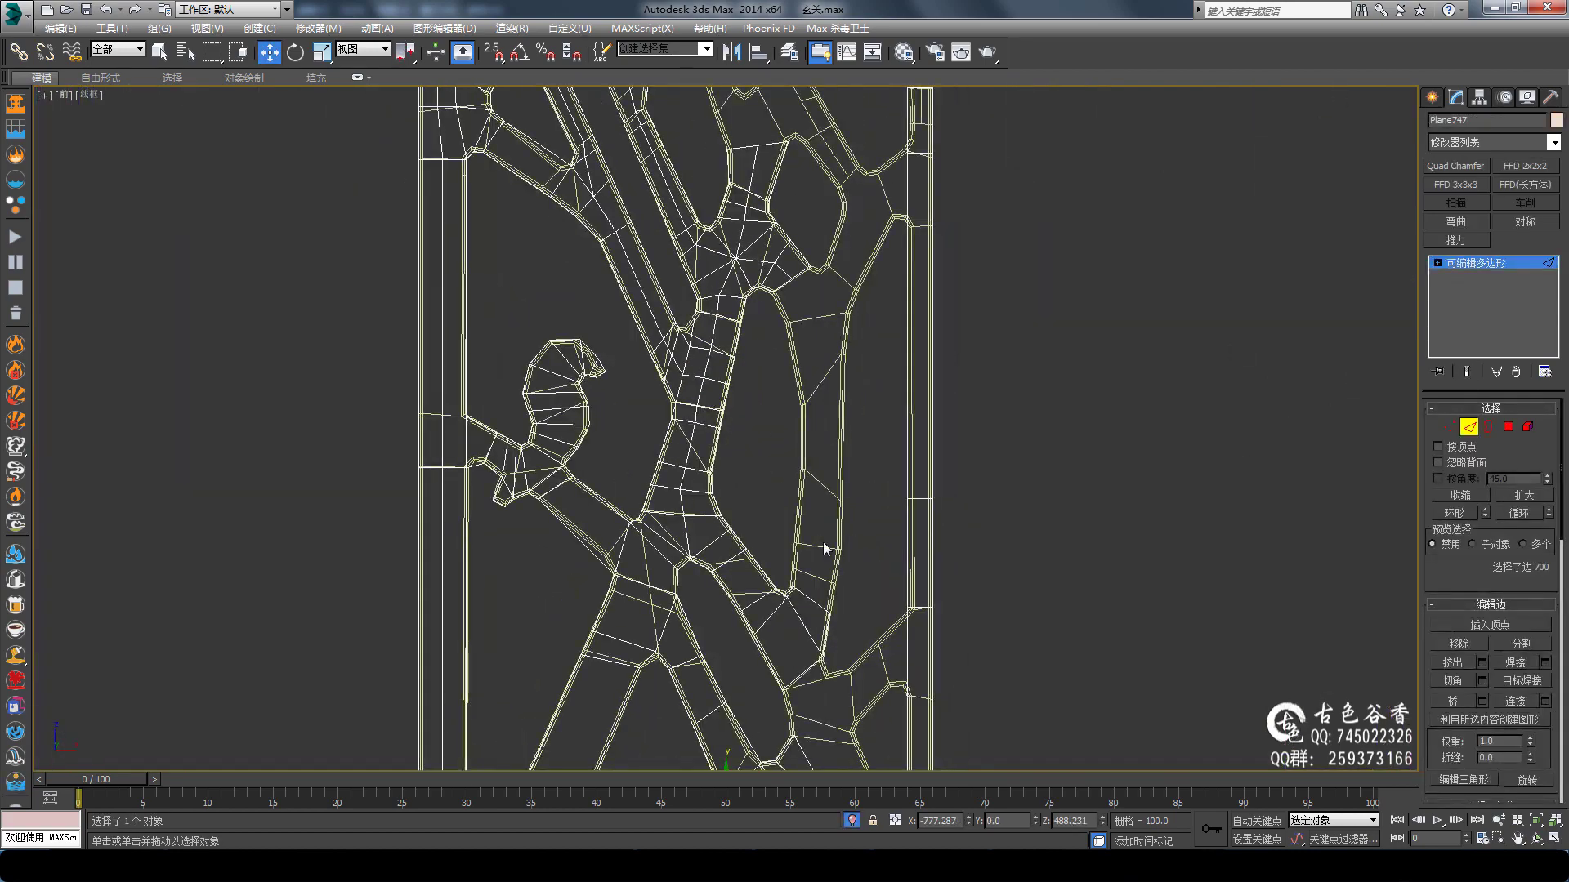
{"action": "scroll", "coordinate": [775, 589], "scroll_direction": "up", "scroll_amount": 3}
{"action": "middle_click_drag", "start_coordinate": [775, 588], "coordinate": [810, 604]}
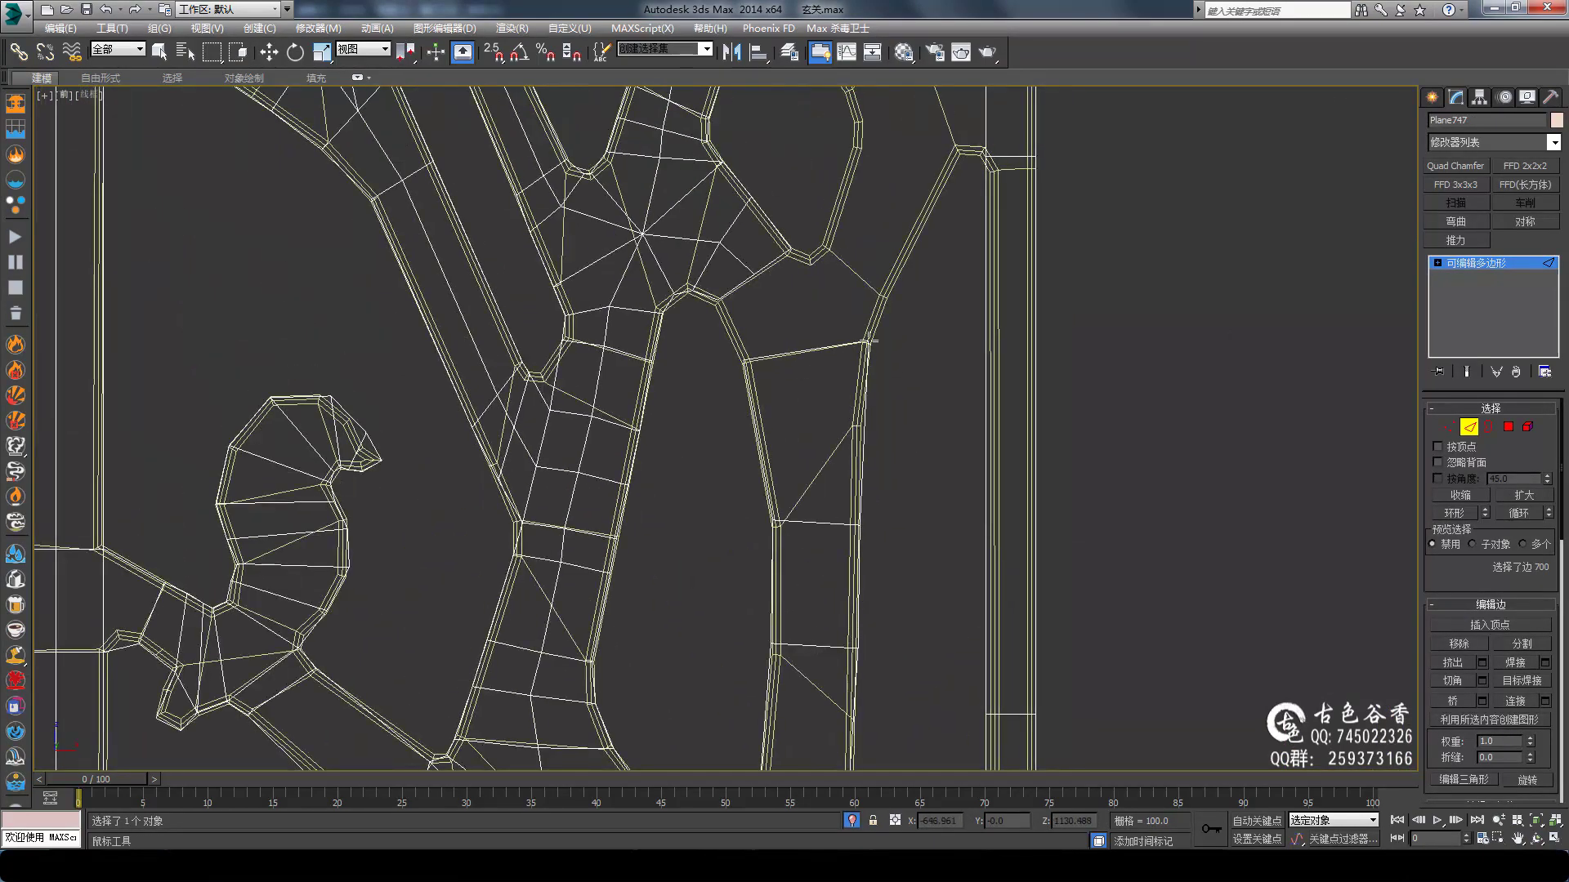
{"action": "scroll", "coordinate": [830, 501], "scroll_direction": "up", "scroll_amount": 2}
{"action": "left_click", "coordinate": [830, 498]}
{"action": "scroll", "coordinate": [805, 253], "scroll_direction": "down", "scroll_amount": 2}
{"action": "scroll", "coordinate": [902, 593], "scroll_direction": "up", "scroll_amount": 3}
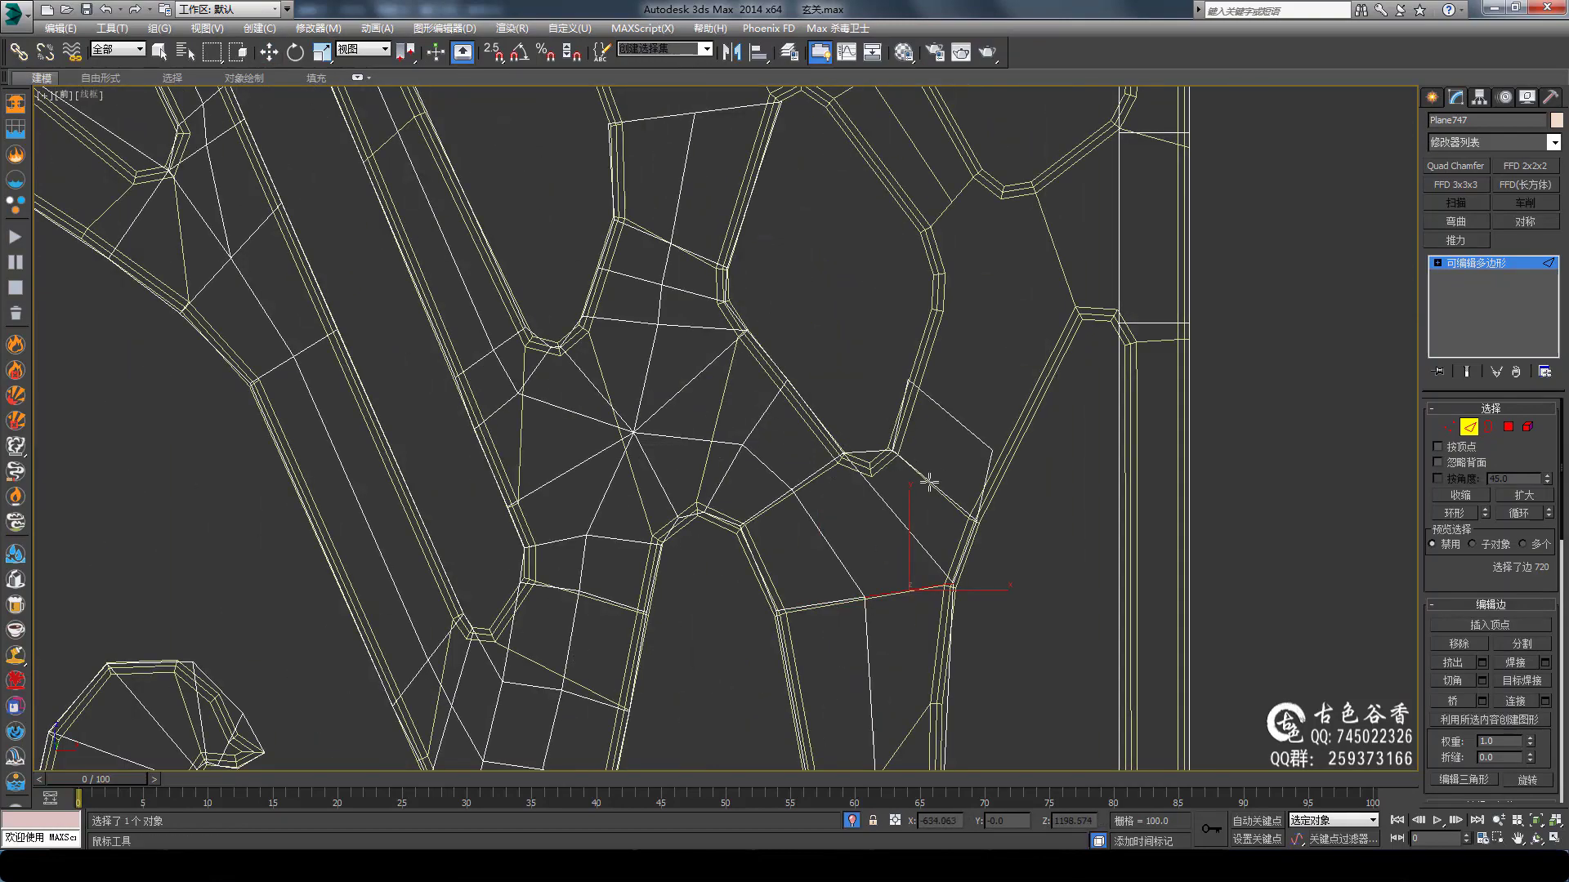
Add edges around the finger-shaped branch ends, growing the selection to about 820
{"action": "middle_click_drag", "start_coordinate": [1023, 283], "coordinate": [1088, 439]}
{"action": "mouse_move", "coordinate": [1060, 372]}
{"action": "middle_mouse_down"}
{"action": "mouse_move", "coordinate": [956, 490]}
{"action": "mouse_move", "coordinate": [956, 572]}
{"action": "middle_mouse_up"}
{"action": "mouse_move", "coordinate": [883, 491]}
{"action": "middle_mouse_down"}
{"action": "mouse_move", "coordinate": [858, 547]}
{"action": "mouse_move", "coordinate": [875, 532]}
{"action": "middle_mouse_up"}
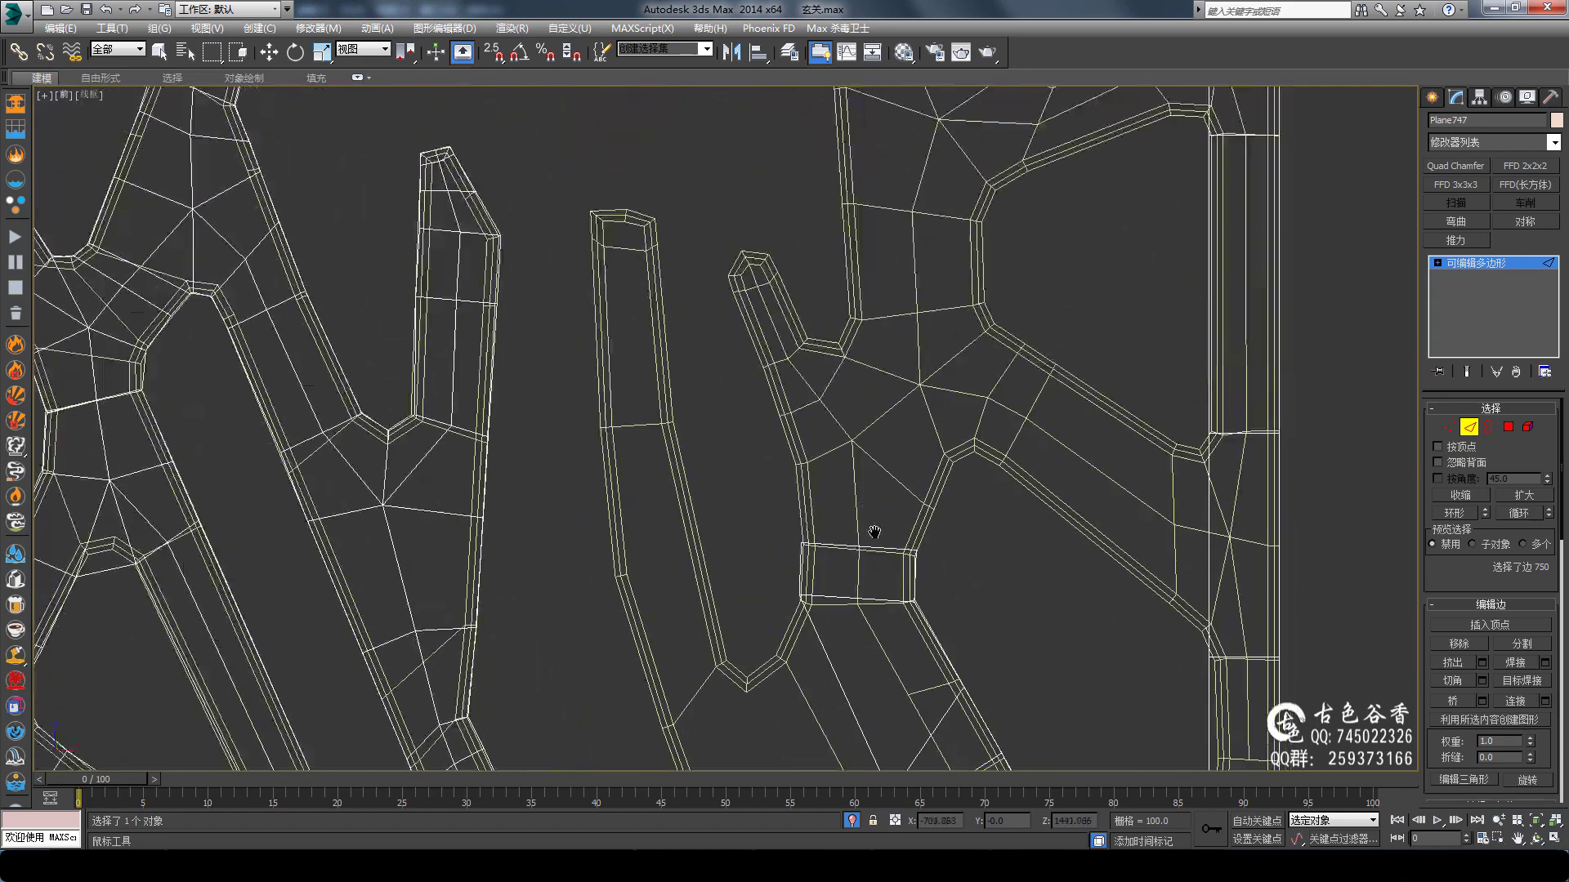
{"action": "scroll", "coordinate": [772, 330], "scroll_direction": "up", "scroll_amount": 2}
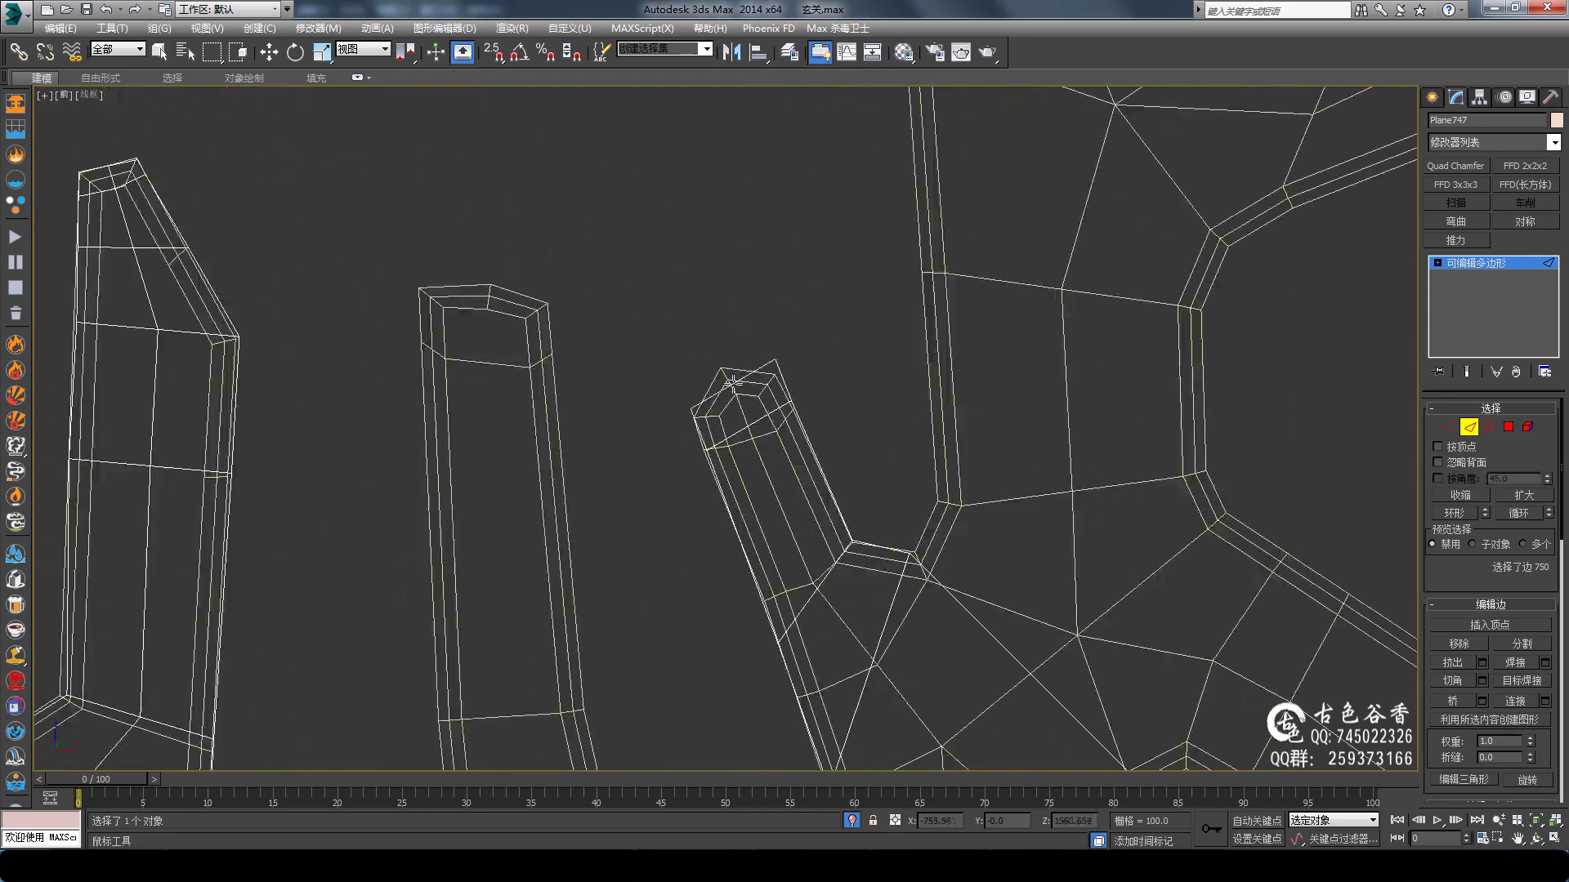
{"action": "middle_click_drag", "start_coordinate": [817, 392], "coordinate": [883, 476]}
{"action": "middle_click_drag", "start_coordinate": [917, 258], "coordinate": [908, 384]}
{"action": "middle_click_drag", "start_coordinate": [907, 229], "coordinate": [905, 335]}
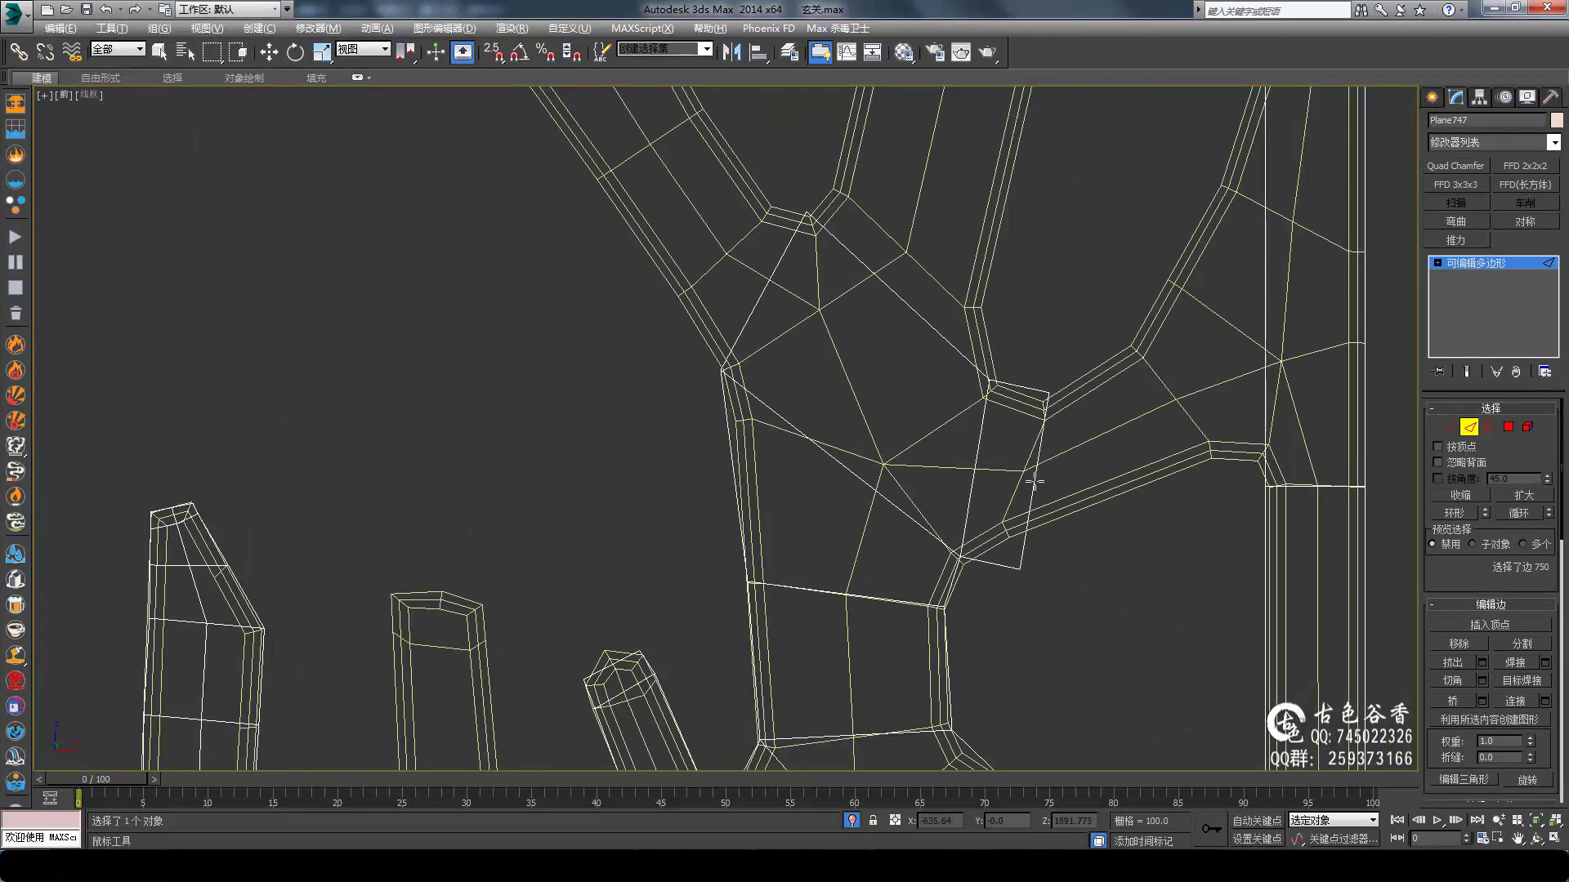
{"action": "middle_click_drag", "start_coordinate": [1040, 387], "coordinate": [940, 478]}
{"action": "scroll", "coordinate": [938, 505], "scroll_direction": "down", "scroll_amount": 5}
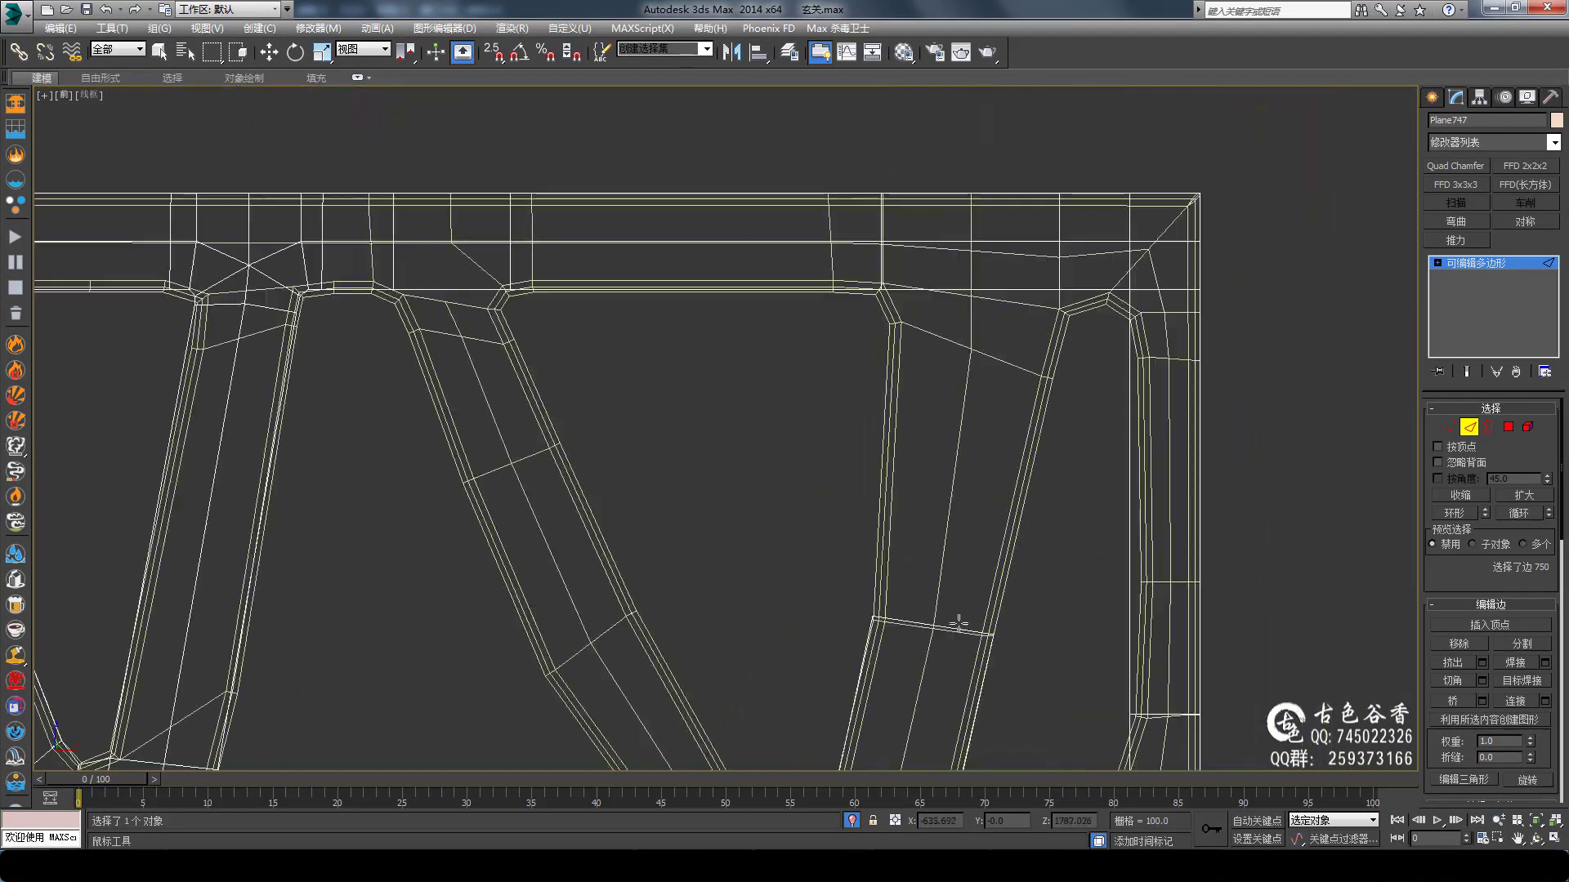
{"action": "middle_click_drag", "start_coordinate": [1021, 327], "coordinate": [1021, 450]}
Switch to Vertex mode with one vertex selected
{"action": "scroll", "coordinate": [1105, 441], "scroll_direction": "up", "scroll_amount": 5}
{"action": "scroll", "coordinate": [1090, 399], "scroll_direction": "down", "scroll_amount": 3}
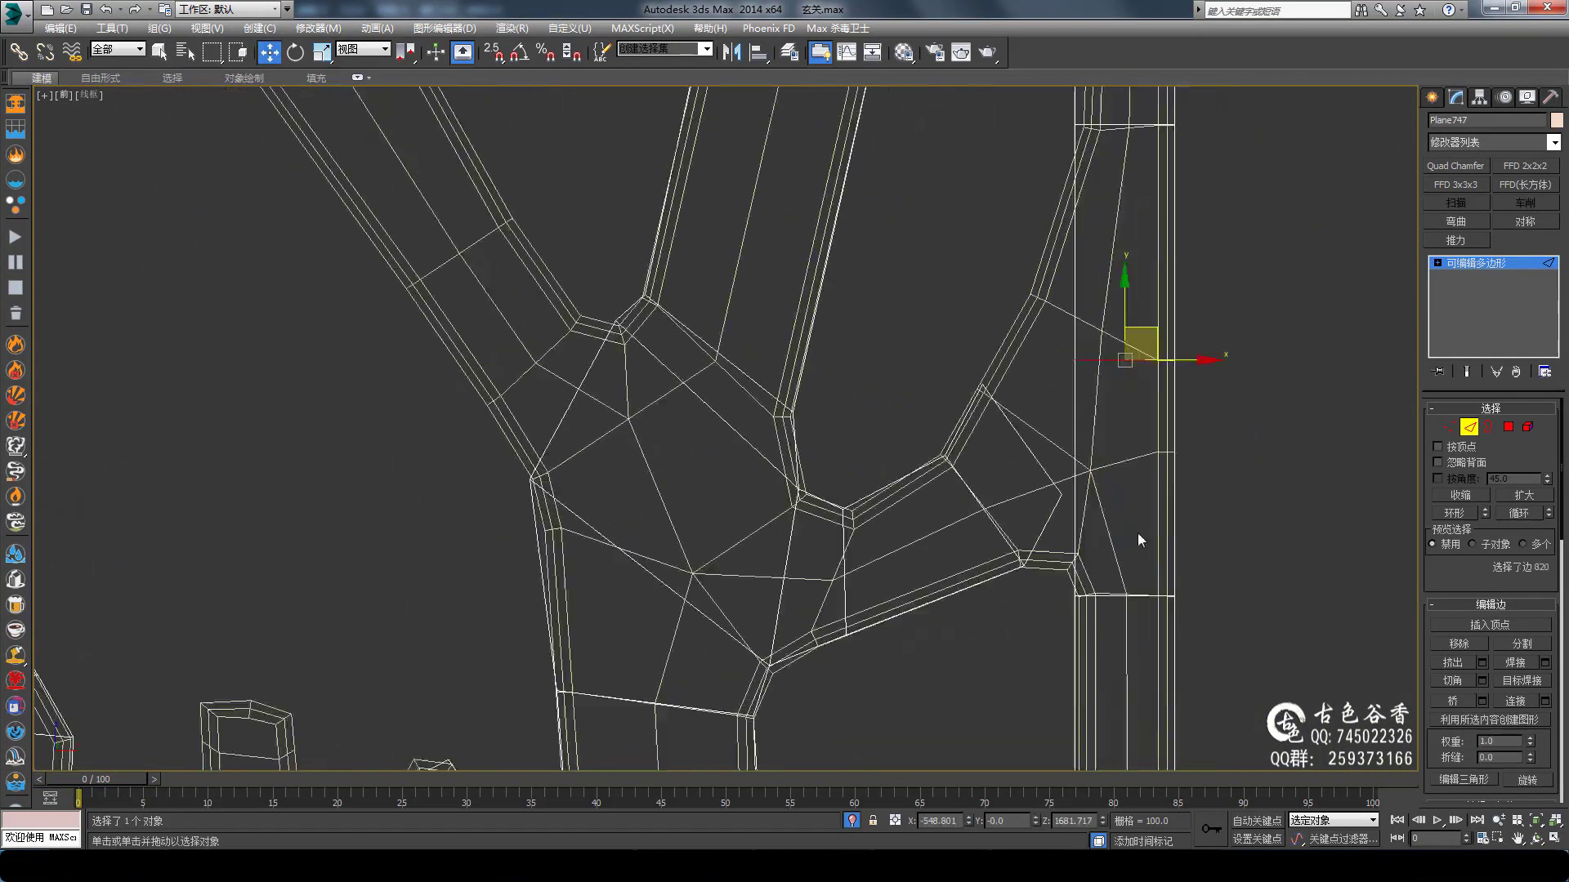
{"action": "key", "text": "1"}
{"action": "scroll", "coordinate": [1137, 532], "scroll_direction": "up", "scroll_amount": 3}
{"action": "middle_click_drag", "start_coordinate": [1137, 532], "coordinate": [1072, 553]}
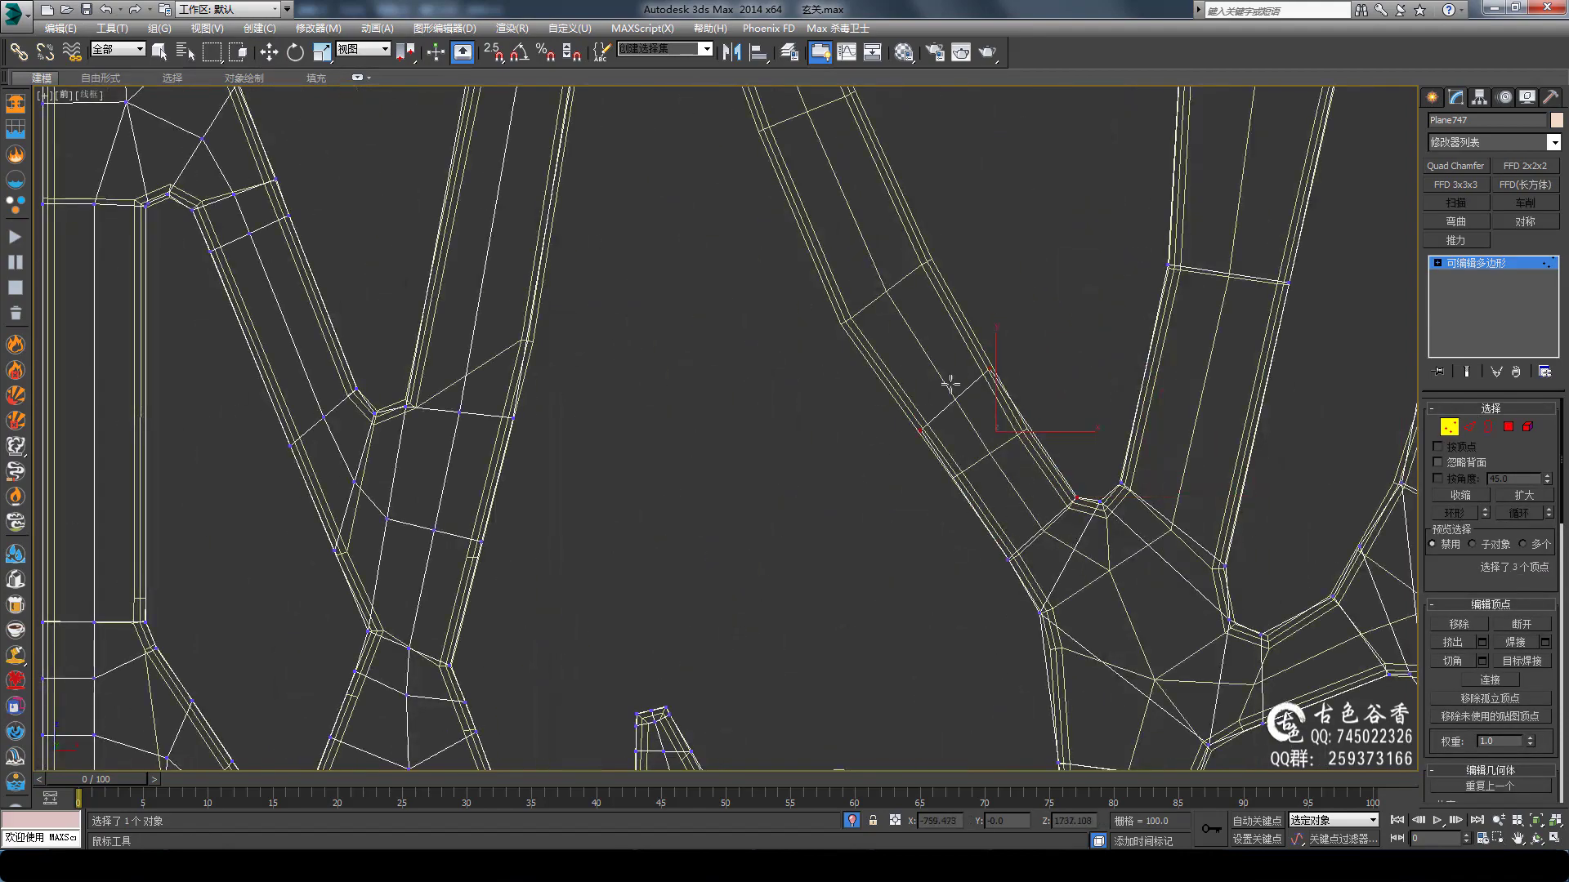
Back in Edge mode, add a short branch edge and its edge loop to the selection
{"action": "scroll", "coordinate": [950, 384], "scroll_direction": "down", "scroll_amount": 4}
{"action": "middle_click_drag", "start_coordinate": [981, 326], "coordinate": [1021, 490]}
{"action": "scroll", "coordinate": [1054, 389], "scroll_direction": "up", "scroll_amount": 4}
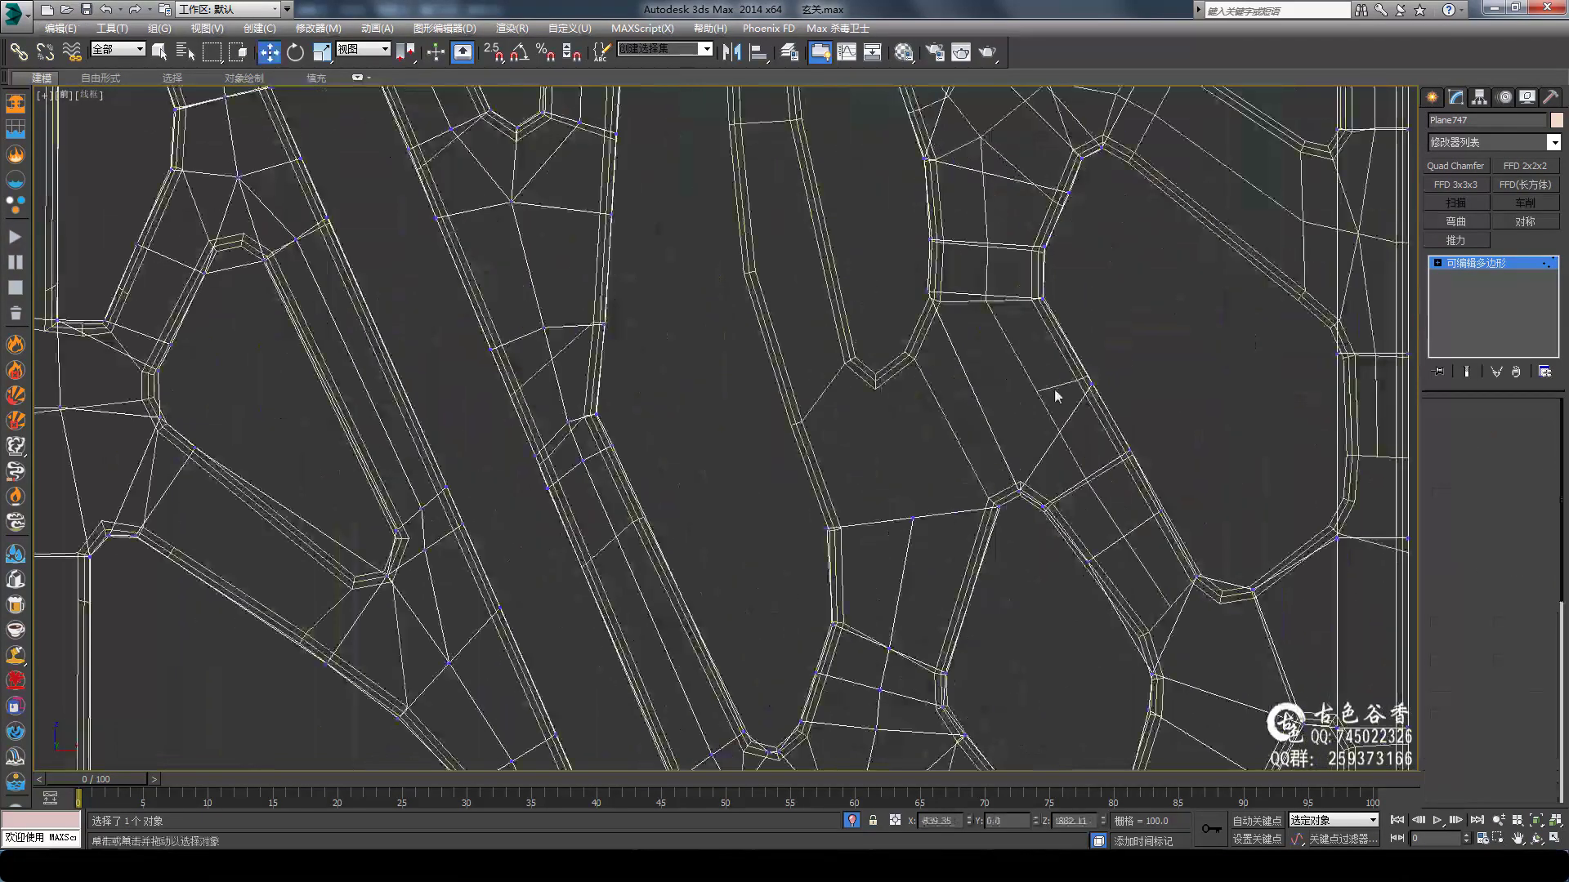
{"action": "key", "text": "2"}
{"action": "left_click", "coordinate": [1054, 389]}
{"action": "double_click", "coordinate": [880, 411]}
{"action": "scroll", "coordinate": [880, 411], "scroll_direction": "down", "scroll_amount": 3}
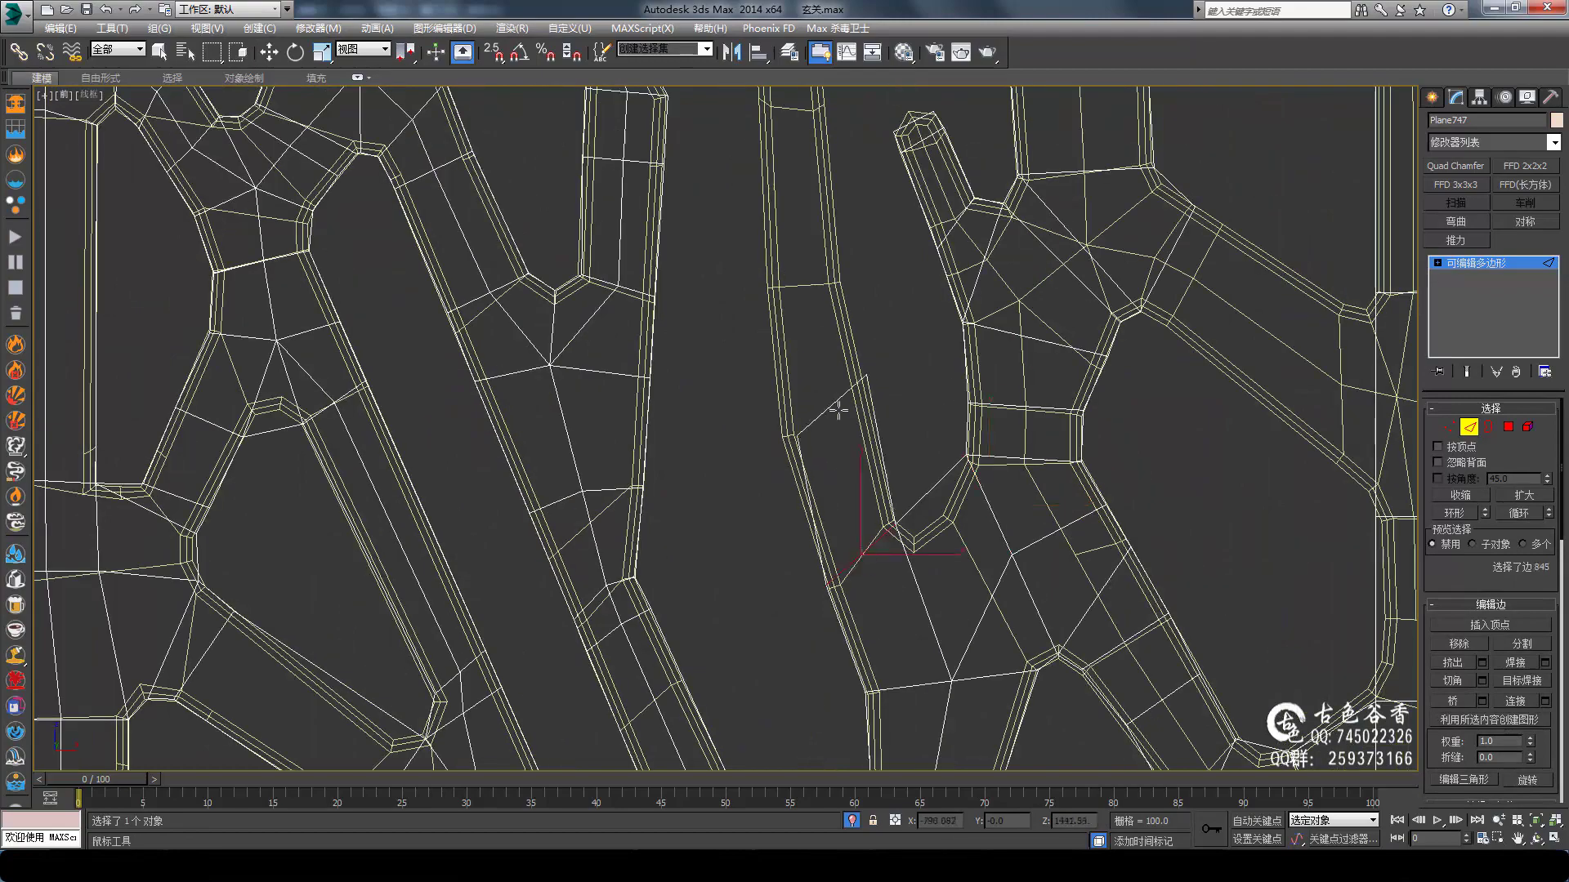
{"action": "mouse_move", "coordinate": [879, 411]}
{"action": "middle_mouse_down"}
{"action": "mouse_move", "coordinate": [939, 531]}
{"action": "mouse_move", "coordinate": [957, 738]}
{"action": "middle_mouse_up"}
{"action": "scroll", "coordinate": [988, 559], "scroll_direction": "up", "scroll_amount": 3}
{"action": "scroll", "coordinate": [966, 390], "scroll_direction": "up", "scroll_amount": 4}
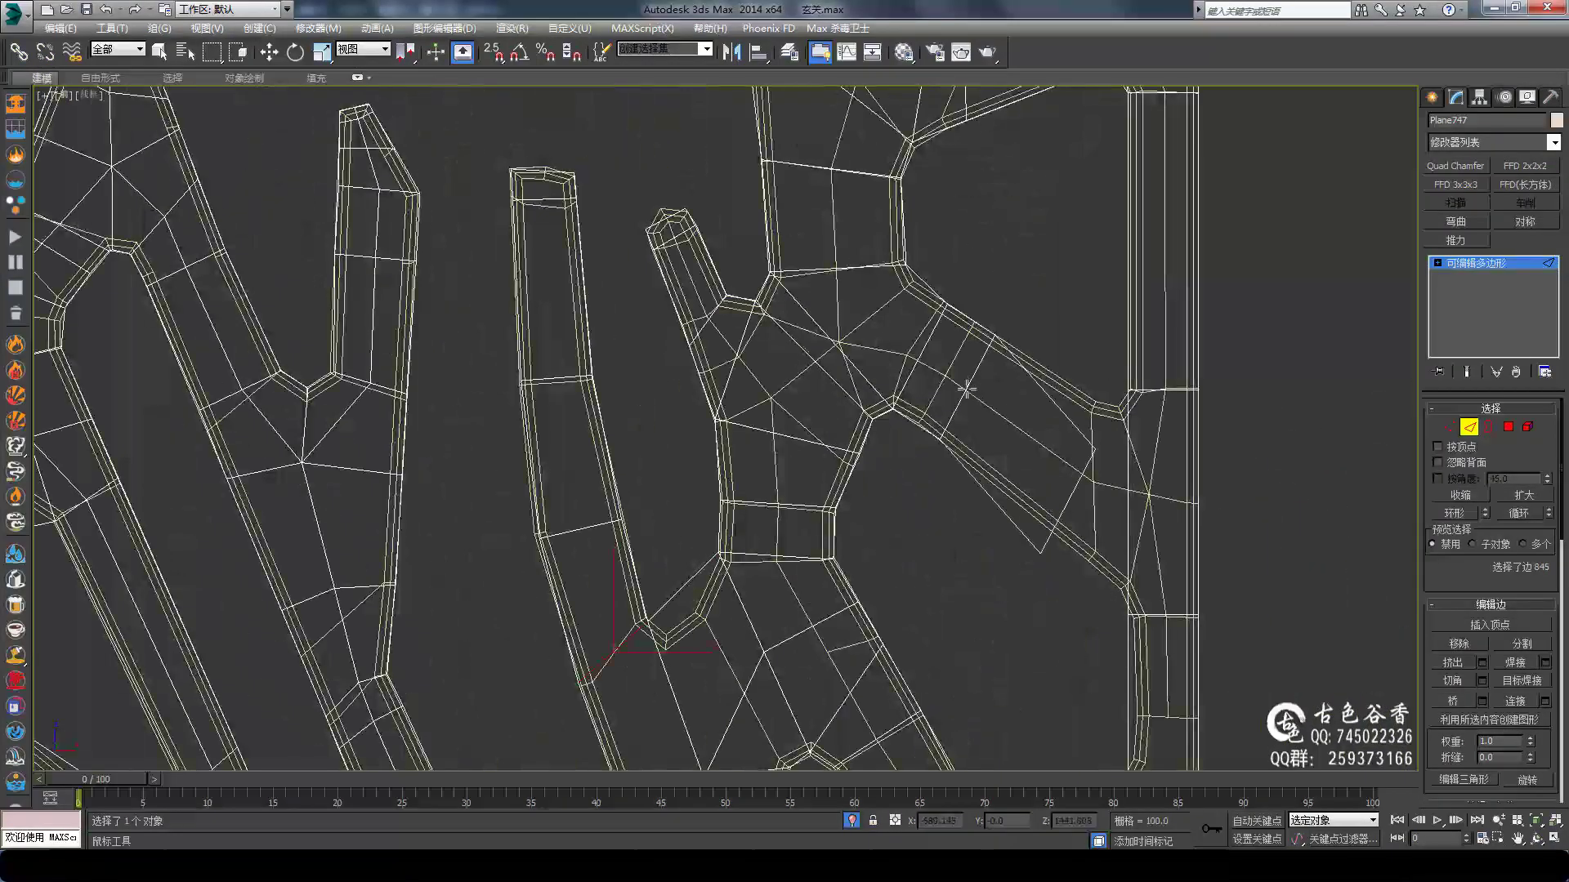
Pick edges on the right frame side and along the next branch area
{"action": "middle_click_drag", "start_coordinate": [1098, 482], "coordinate": [1019, 484]}
{"action": "left_click", "coordinate": [1049, 523]}
{"action": "key", "text": "w"}
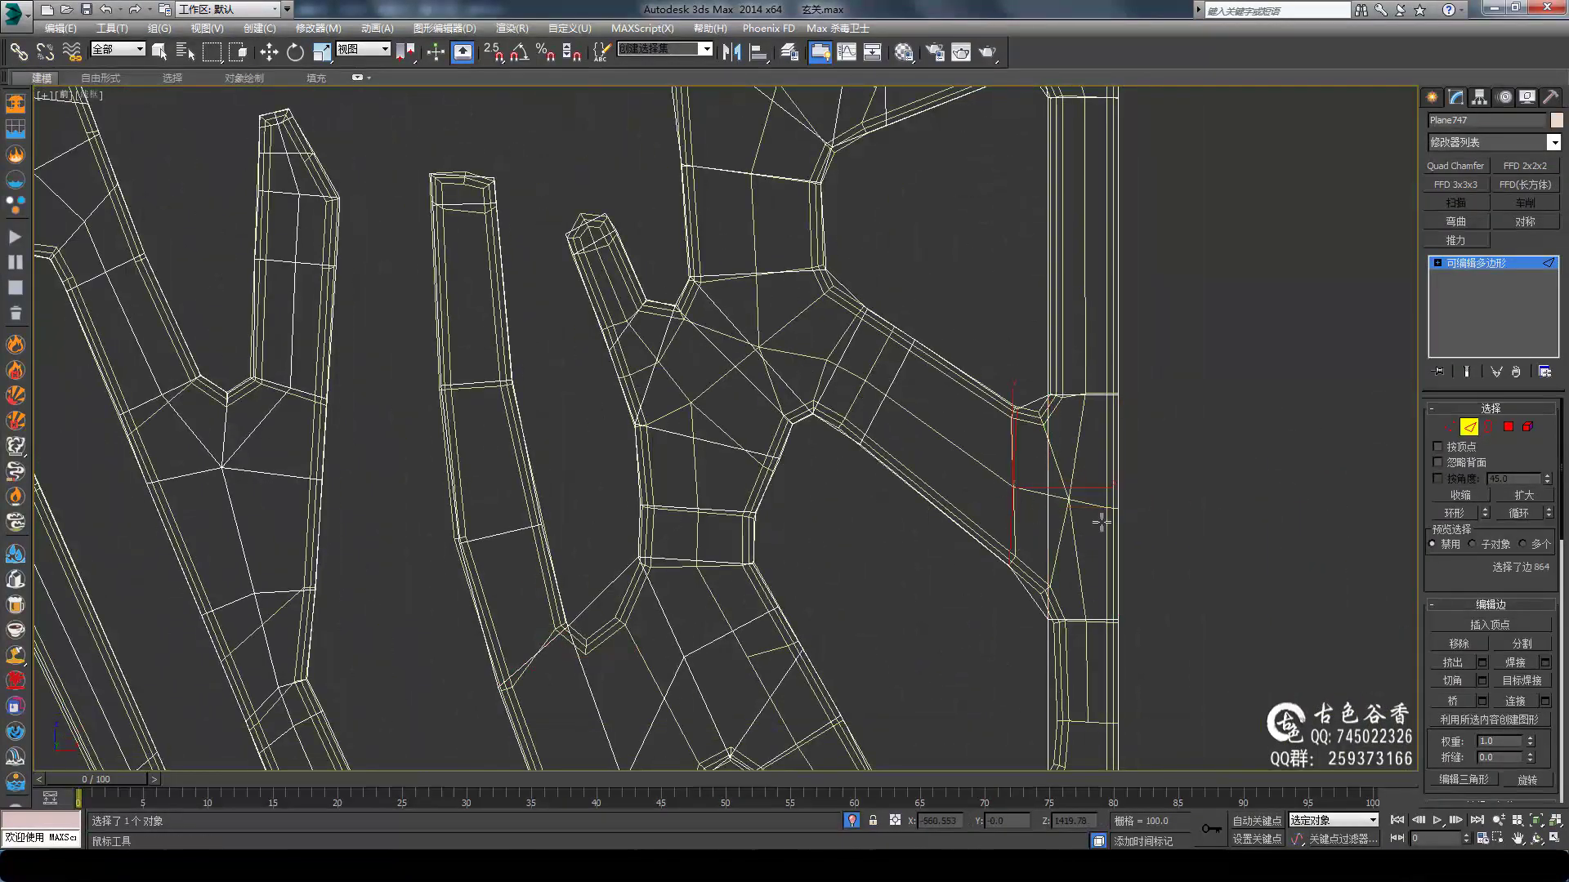
{"action": "scroll", "coordinate": [1102, 523], "scroll_direction": "up", "scroll_amount": 3}
{"action": "scroll", "coordinate": [977, 494], "scroll_direction": "up", "scroll_amount": 2}
{"action": "left_click", "coordinate": [977, 493]}
{"action": "key", "text": "w"}
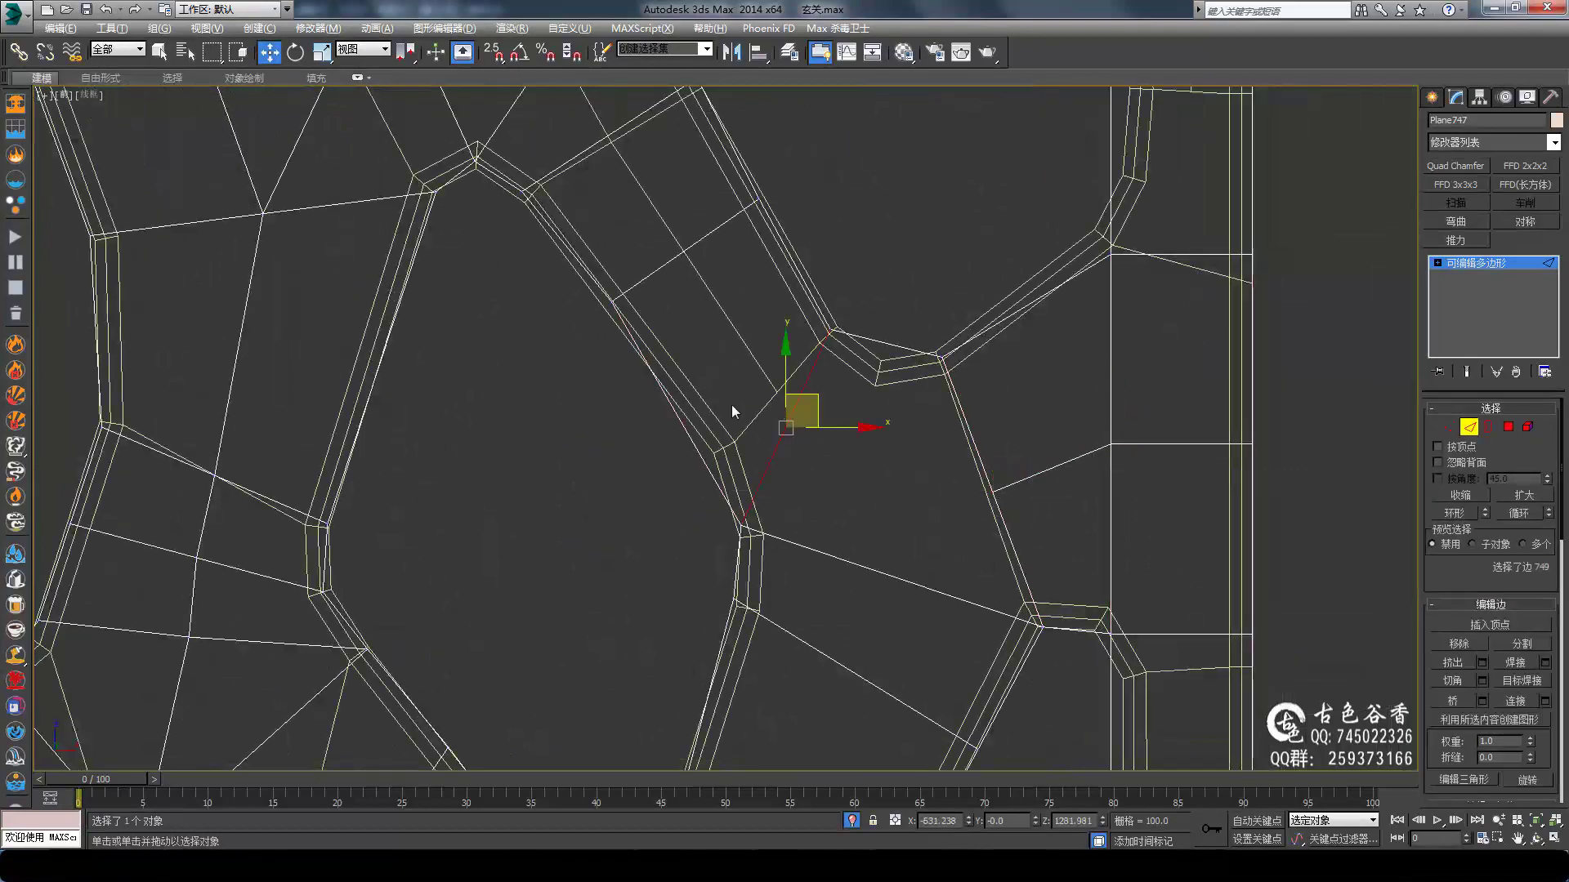
{"action": "mouse_move", "coordinate": [732, 404]}
{"action": "middle_mouse_down"}
{"action": "mouse_move", "coordinate": [747, 515]}
{"action": "mouse_move", "coordinate": [850, 572]}
{"action": "mouse_move", "coordinate": [749, 352]}
{"action": "mouse_move", "coordinate": [939, 461]}
{"action": "mouse_move", "coordinate": [855, 349]}
{"action": "mouse_move", "coordinate": [930, 446]}
{"action": "mouse_move", "coordinate": [1103, 403]}
{"action": "middle_mouse_up"}
{"action": "left_click", "coordinate": [744, 311]}
{"action": "left_click", "coordinate": [855, 350]}
Region-select a small patch of branch edges, reaching about 938, with the cabinet parts visible again
{"action": "left_click_drag", "start_coordinate": [1103, 403], "coordinate": [1268, 444]}
{"action": "mouse_move", "coordinate": [1267, 445]}
{"action": "middle_mouse_down"}
{"action": "mouse_move", "coordinate": [959, 518]}
{"action": "mouse_move", "coordinate": [1017, 572]}
{"action": "middle_mouse_up"}
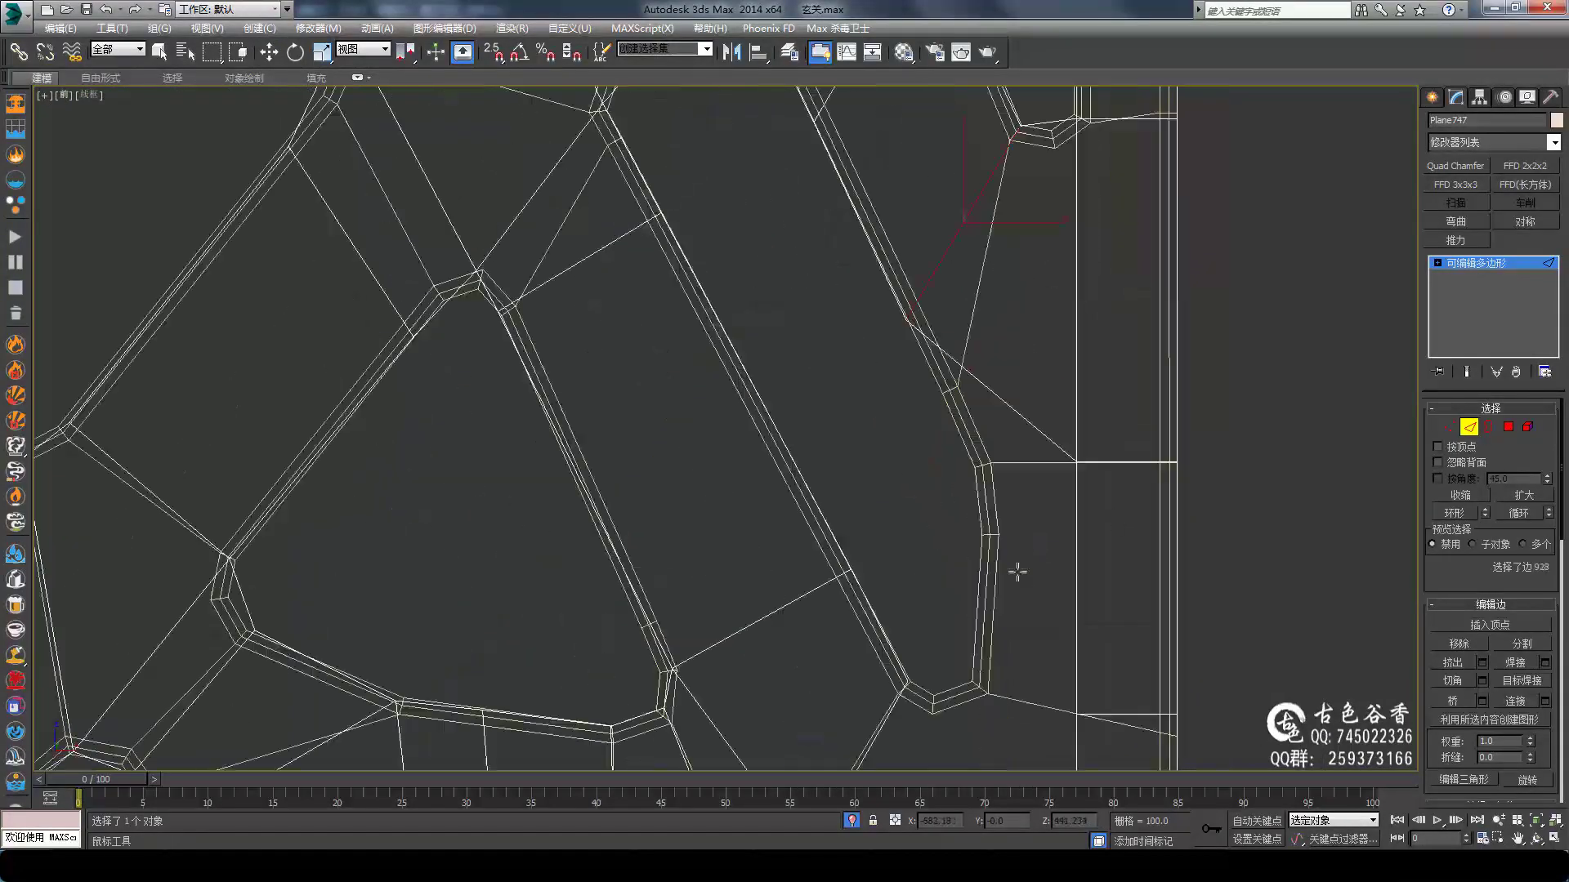
{"action": "mouse_move", "coordinate": [963, 672]}
{"action": "middle_mouse_down"}
{"action": "mouse_move", "coordinate": [1066, 610]}
{"action": "mouse_move", "coordinate": [915, 531]}
{"action": "mouse_move", "coordinate": [880, 440]}
{"action": "mouse_move", "coordinate": [894, 446]}
{"action": "middle_mouse_up"}
{"action": "key", "text": "1"}
{"action": "scroll", "coordinate": [915, 531], "scroll_direction": "down", "scroll_amount": 2}
Select edges near the panel centre and along the panel's bottom
{"action": "key", "text": "w"}
{"action": "key", "text": "2"}
{"action": "left_click_drag", "start_coordinate": [894, 446], "coordinate": [1030, 482]}
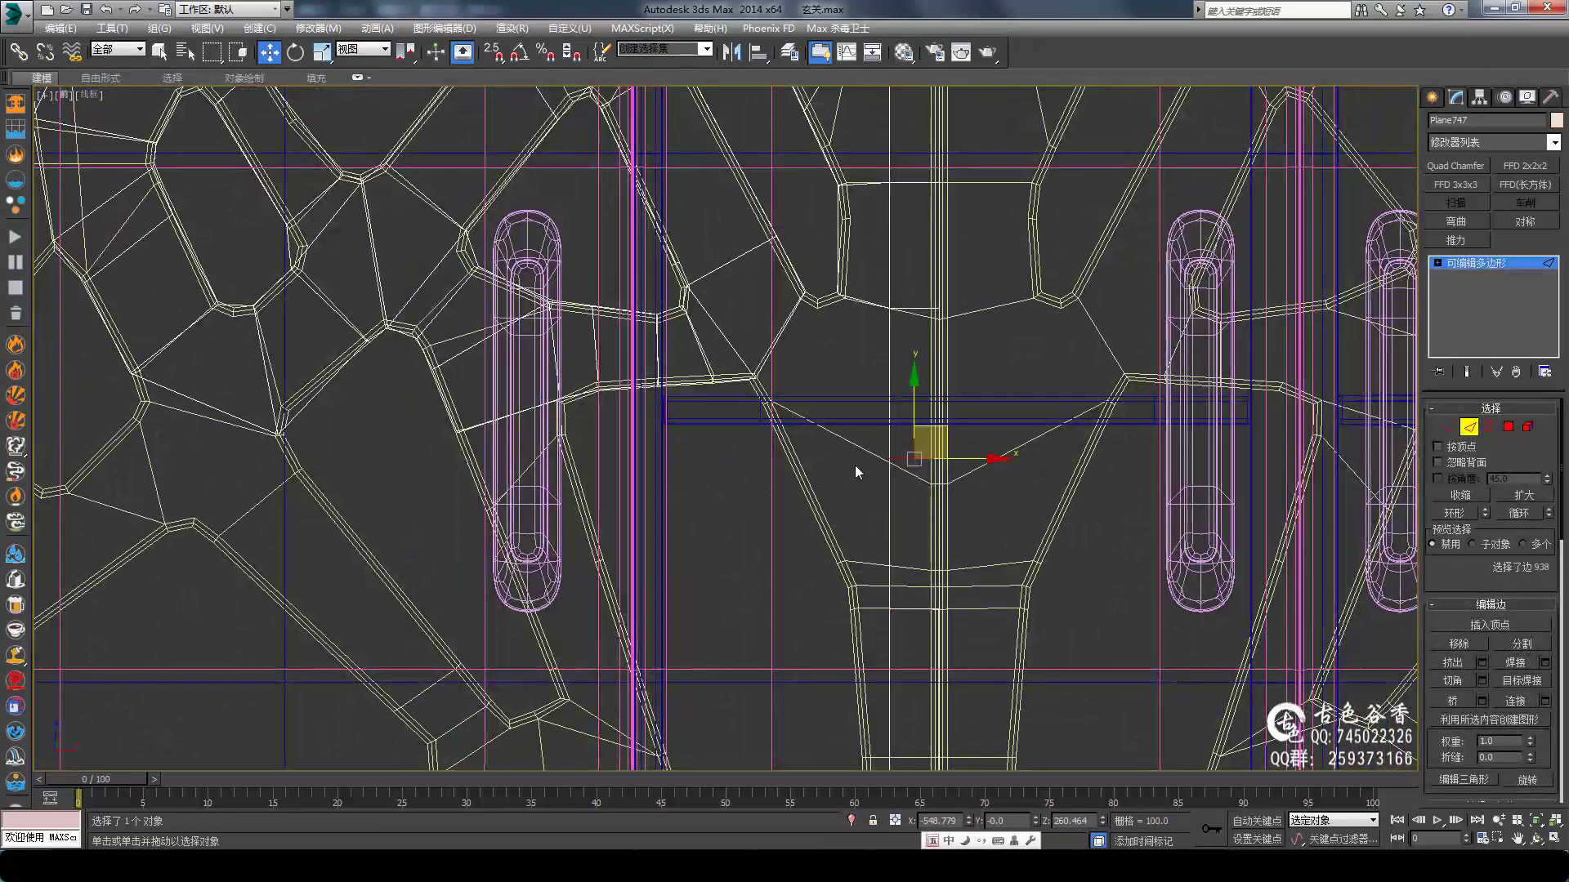
{"action": "scroll", "coordinate": [819, 333], "scroll_direction": "up", "scroll_amount": 2}
{"action": "mouse_move", "coordinate": [855, 464]}
{"action": "middle_mouse_down"}
{"action": "mouse_move", "coordinate": [820, 333]}
{"action": "mouse_move", "coordinate": [615, 427]}
{"action": "middle_mouse_up"}
{"action": "scroll", "coordinate": [819, 333], "scroll_direction": "down", "scroll_amount": 2}
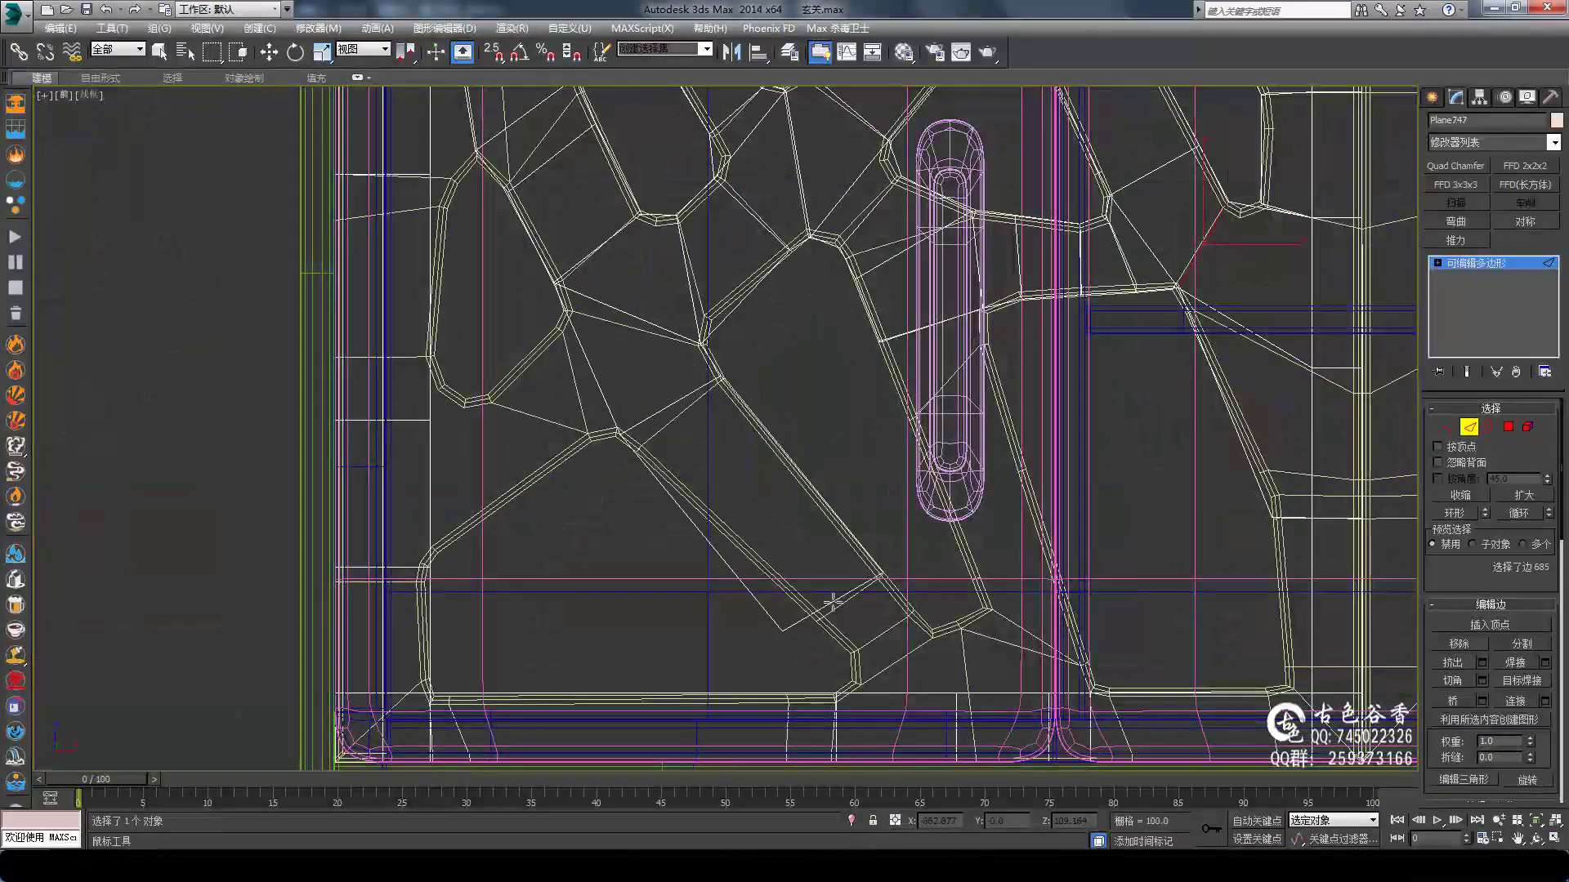
{"action": "middle_click_drag", "start_coordinate": [831, 603], "coordinate": [776, 442]}
{"action": "scroll", "coordinate": [883, 677], "scroll_direction": "up", "scroll_amount": 2}
{"action": "left_click", "coordinate": [343, 469]}
{"action": "key", "text": "w"}
Isolate the door panel, frame it, and apply the chamfer
{"action": "key", "text": "alt+q"}
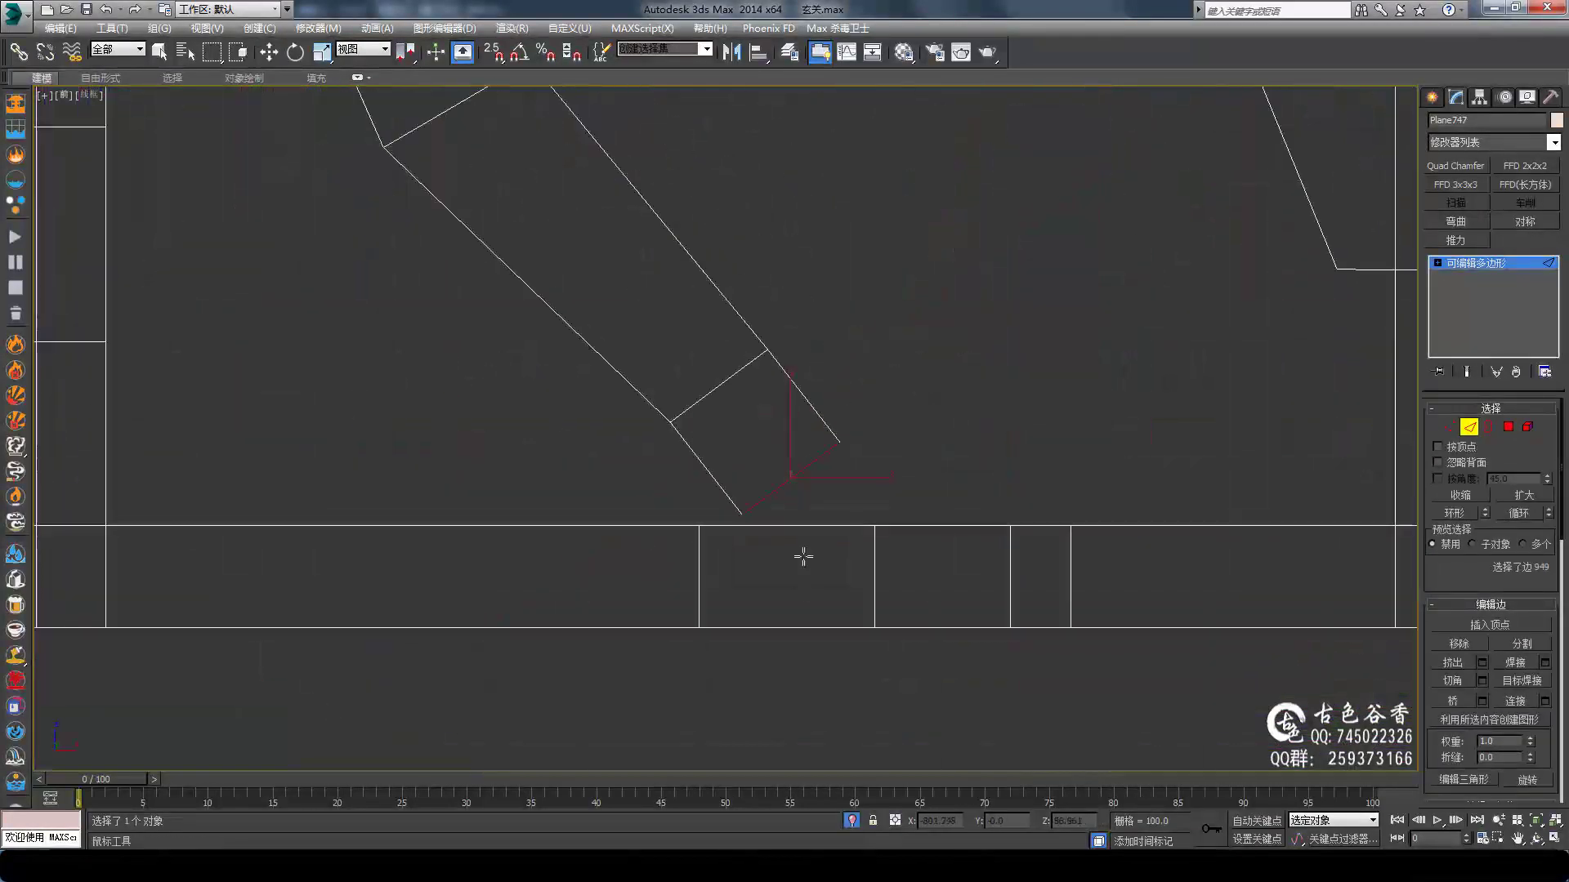
{"action": "key", "text": "z"}
{"action": "scroll", "coordinate": [899, 374], "scroll_direction": "up", "scroll_amount": 2}
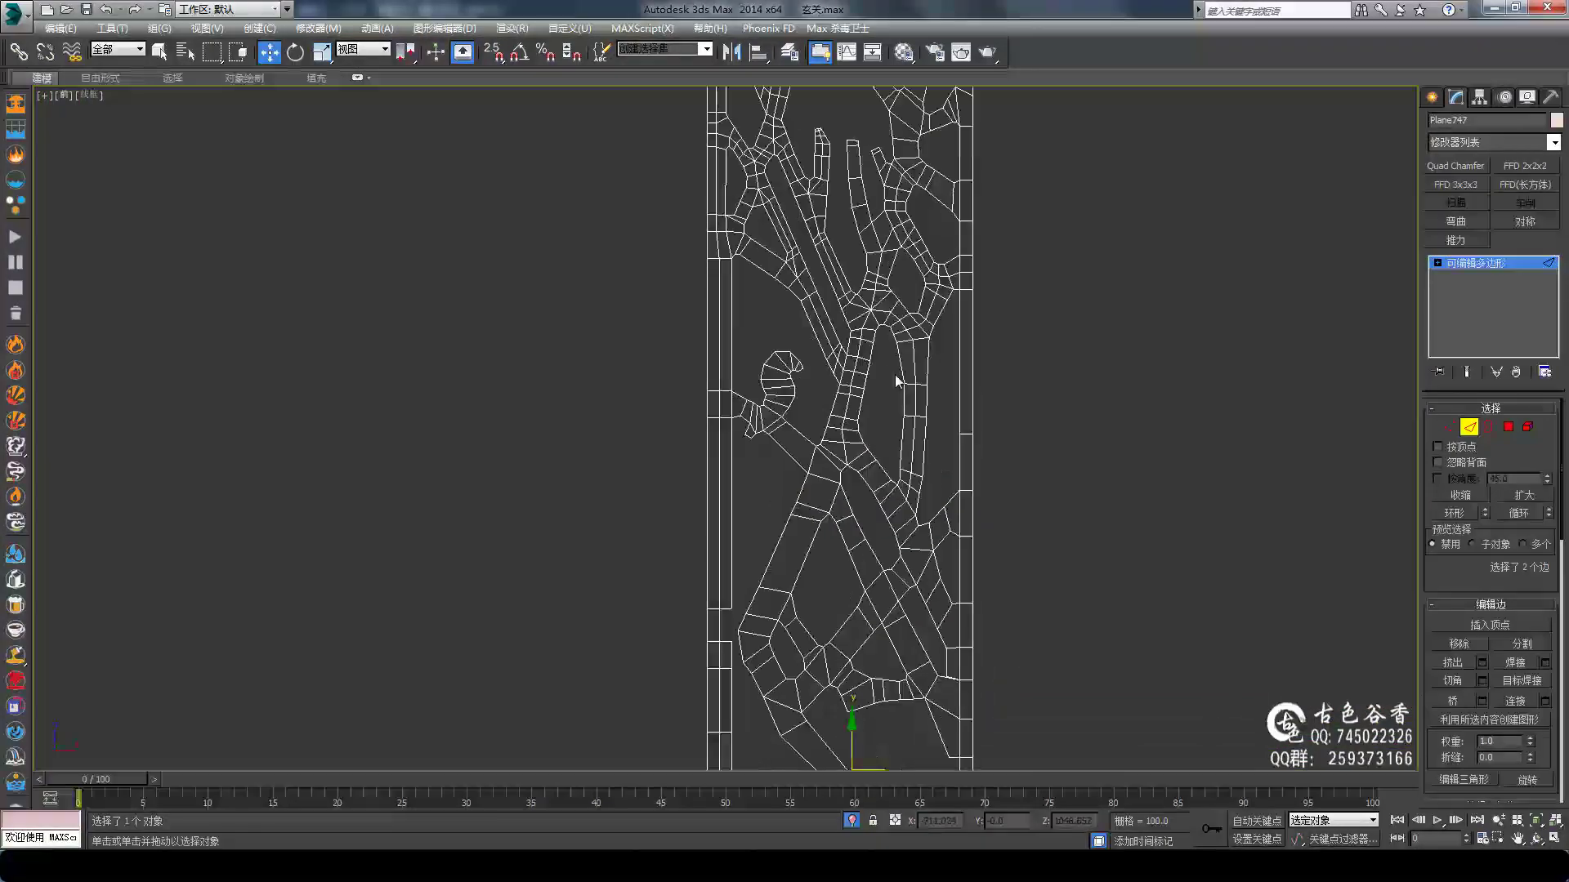
{"action": "scroll", "coordinate": [900, 384], "scroll_direction": "up", "scroll_amount": 3}
{"action": "scroll", "coordinate": [900, 389], "scroll_direction": "up", "scroll_amount": 3}
{"action": "left_click", "coordinate": [734, 508]}
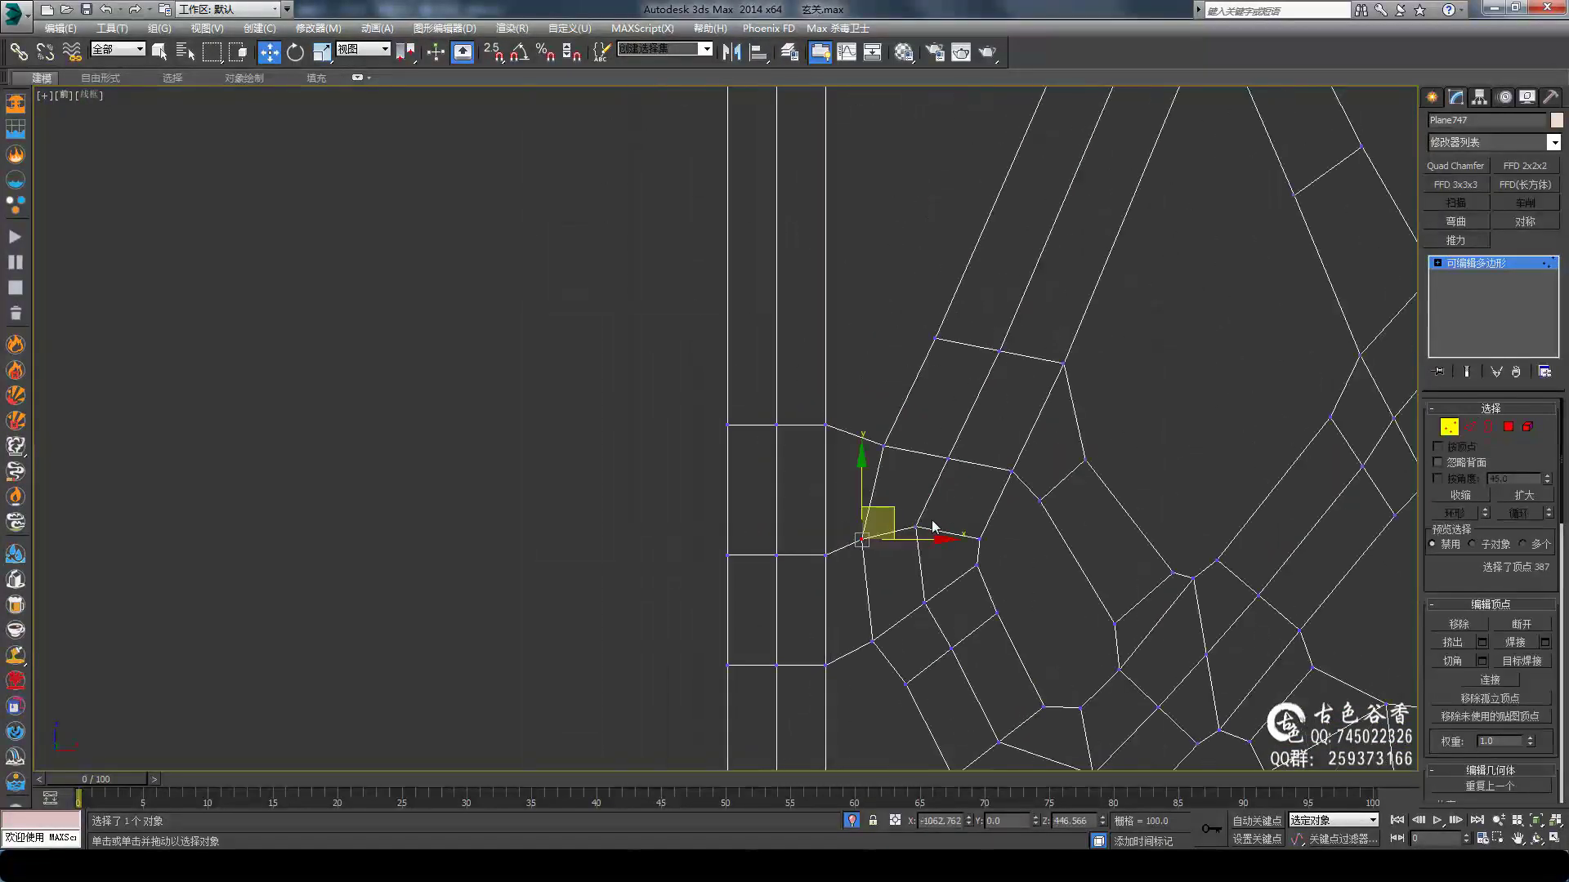
{"action": "scroll", "coordinate": [875, 523], "scroll_direction": "down", "scroll_amount": 5}
{"action": "scroll", "coordinate": [802, 537], "scroll_direction": "up", "scroll_amount": 3}
Select a branch-corner vertex and view the panel shaded in the Perspective viewport
{"action": "key", "text": "1"}
{"action": "middle_click_drag", "start_coordinate": [802, 538], "coordinate": [1021, 604]}
{"action": "key", "text": "shift+z"}
{"action": "key", "text": "2"}
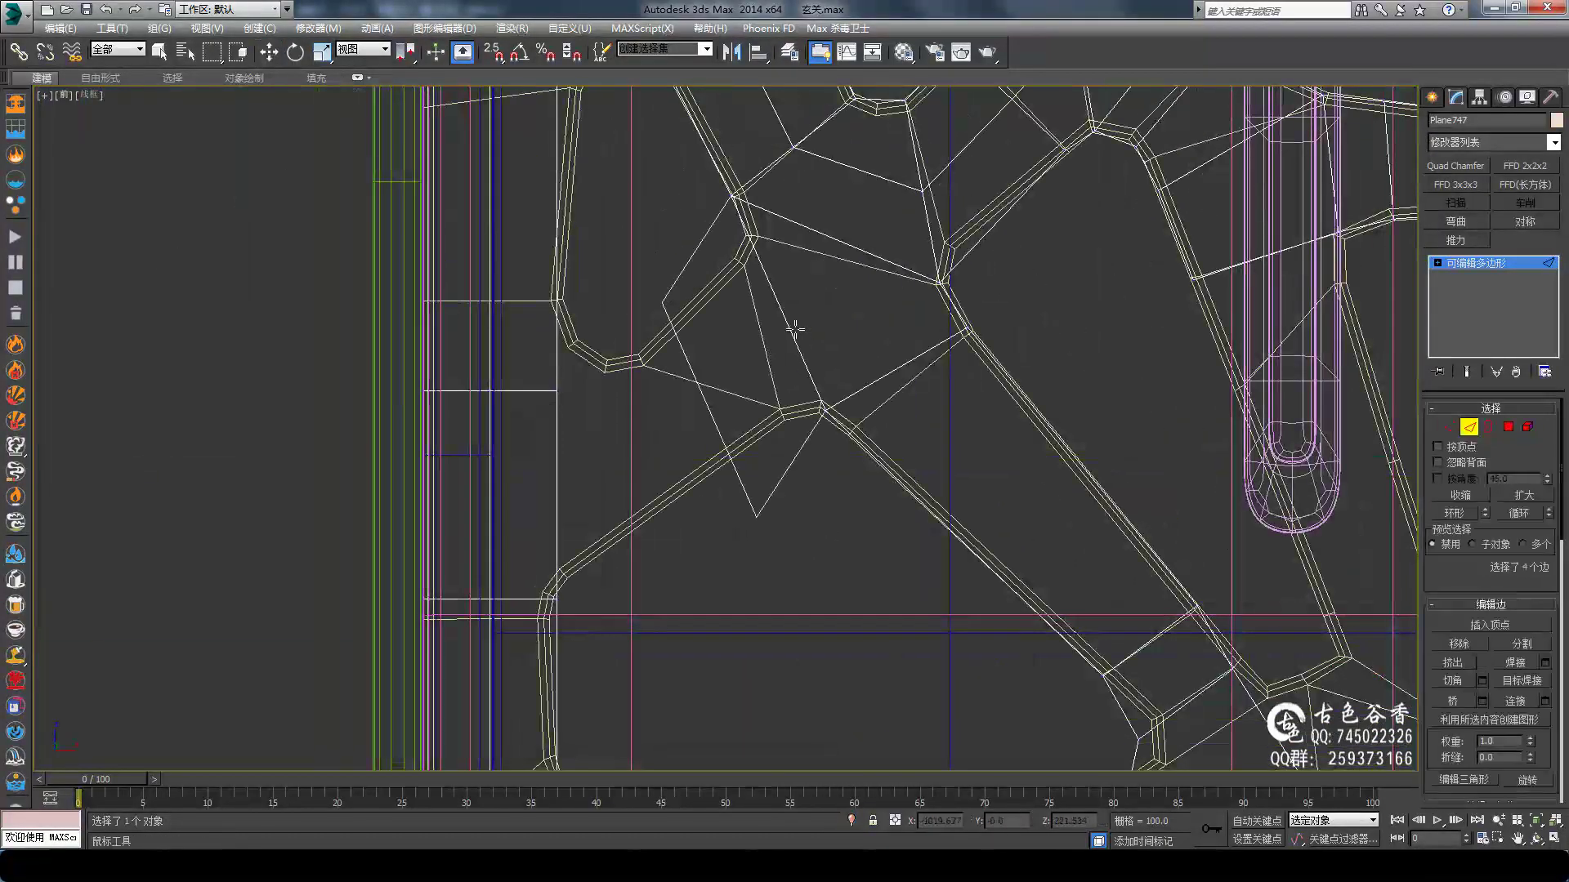
{"action": "scroll", "coordinate": [589, 484], "scroll_direction": "down", "scroll_amount": 3}
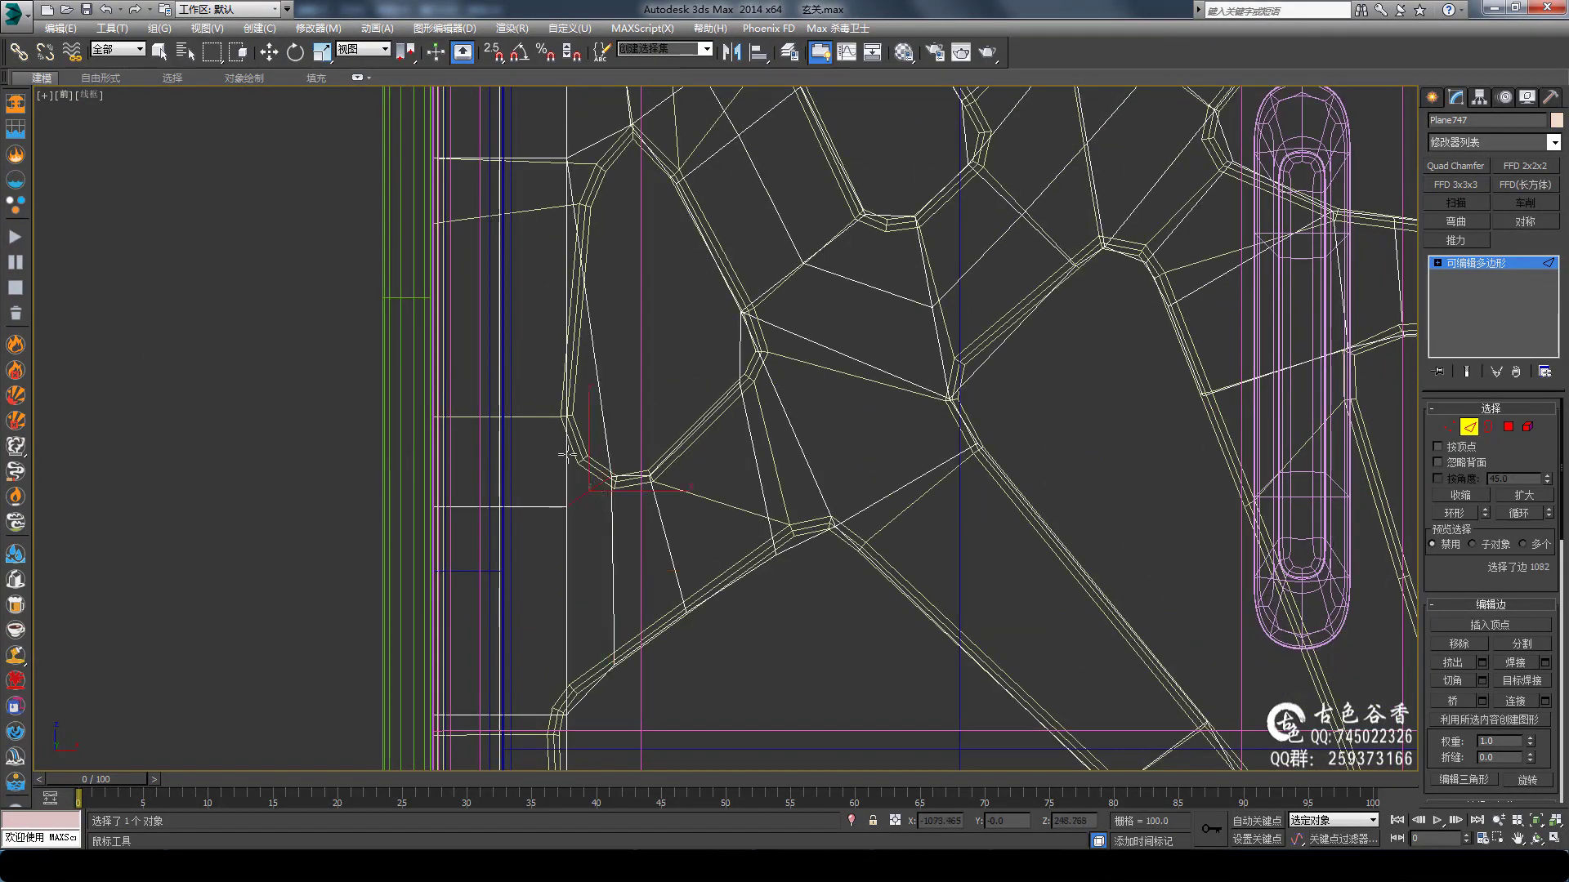
{"action": "scroll", "coordinate": [589, 484], "scroll_direction": "down", "scroll_amount": 4}
{"action": "key", "text": "p"}
{"action": "scroll", "coordinate": [807, 599], "scroll_direction": "up", "scroll_amount": 5}
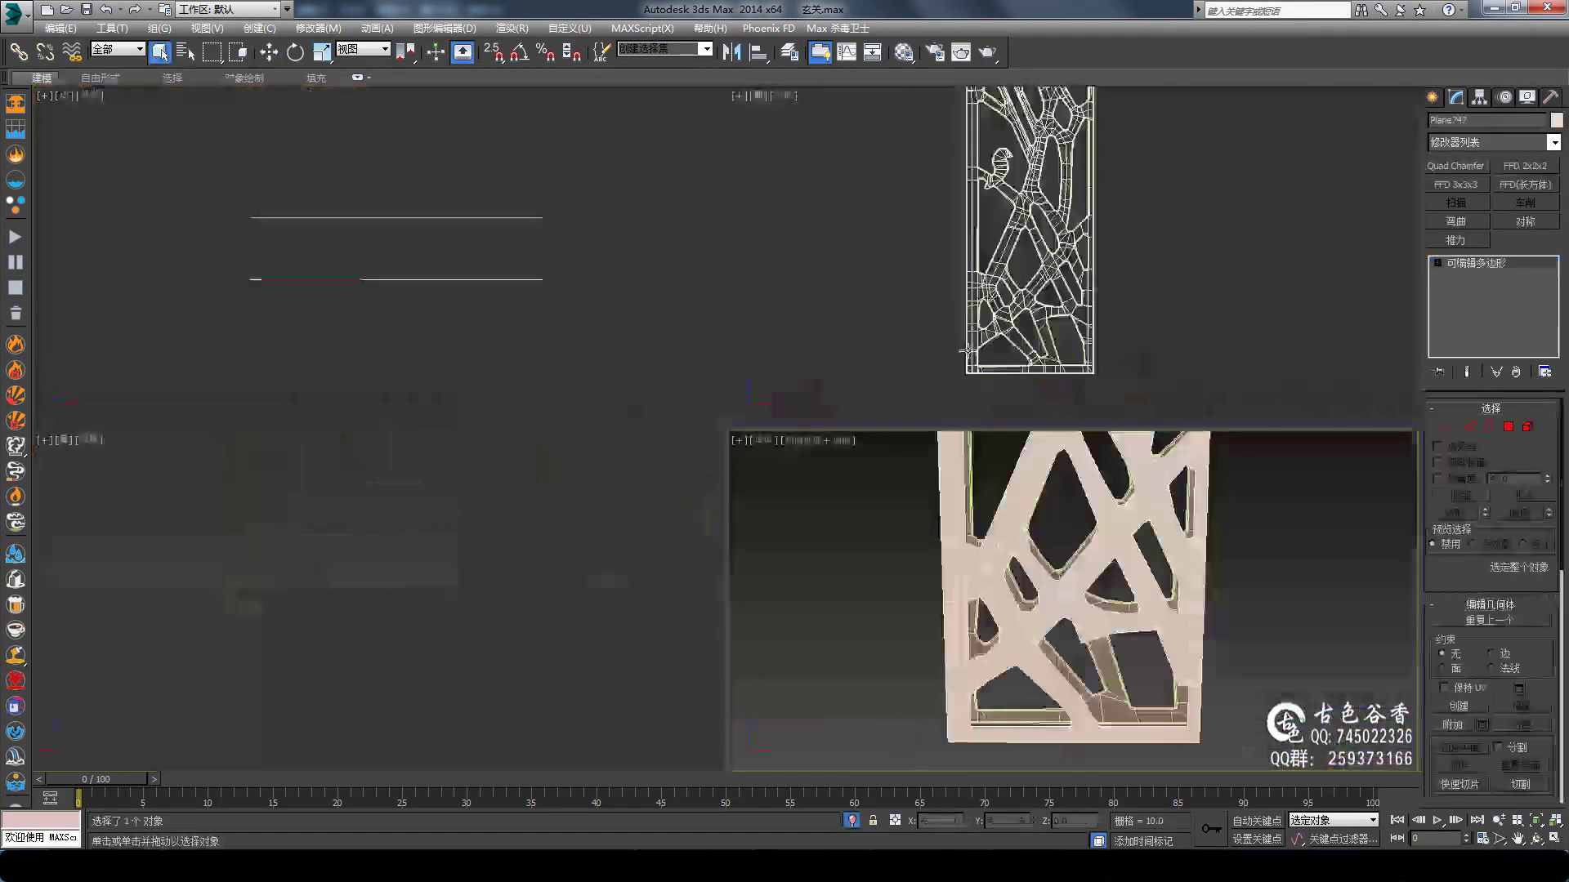
Inspect the shaded panel's lower frame corner and return to plain Select mode
{"action": "middle_click_drag", "start_coordinate": [791, 441], "coordinate": [830, 424]}
{"action": "scroll", "coordinate": [830, 424], "scroll_direction": "up", "scroll_amount": 2}
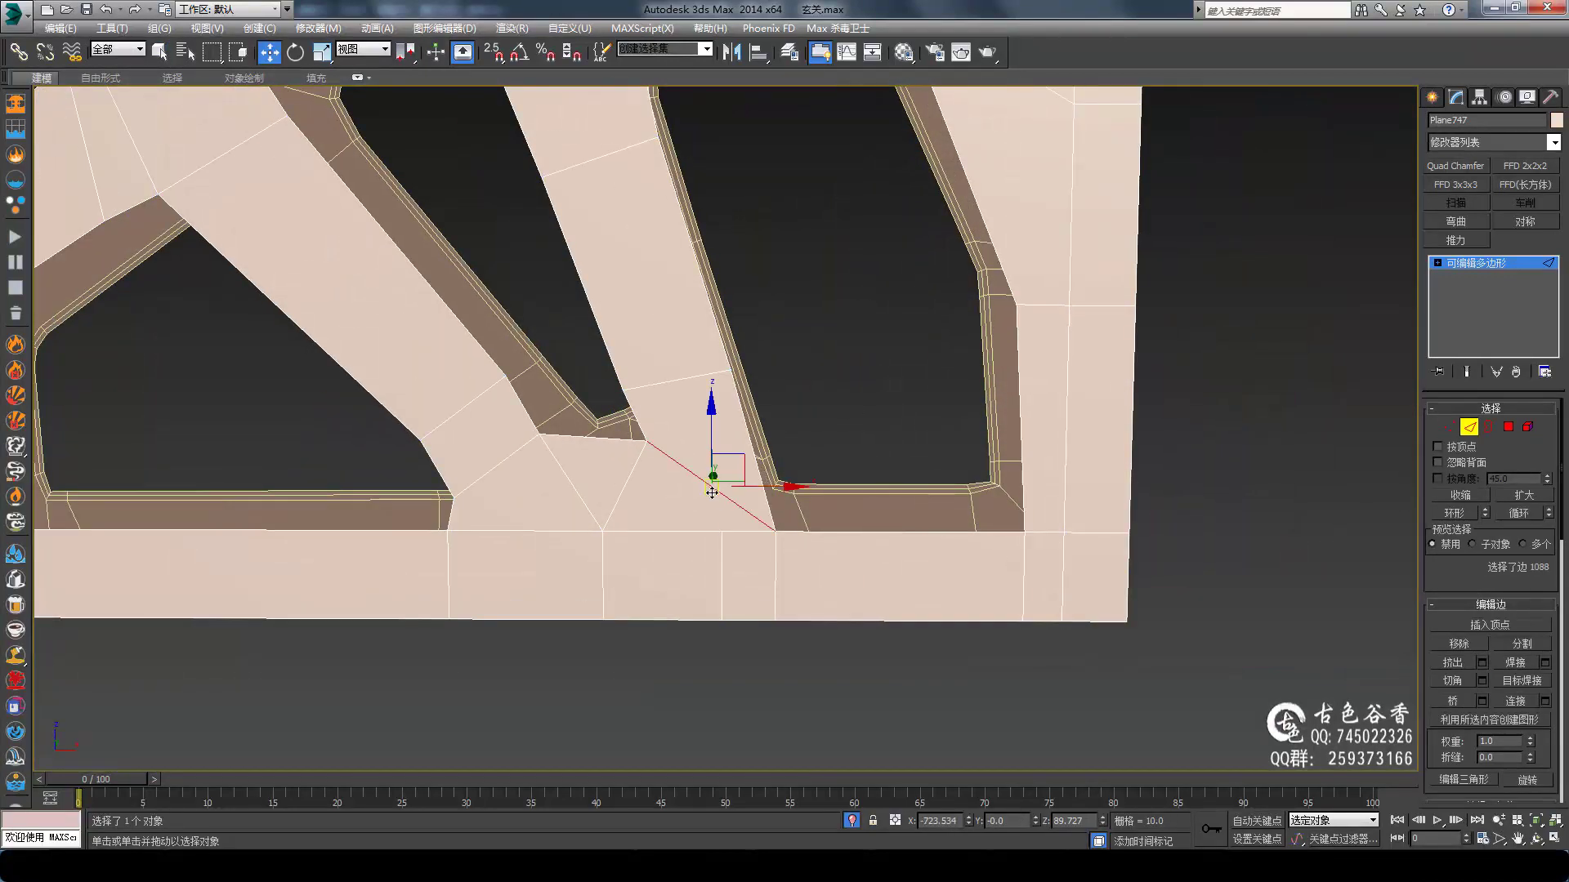
{"action": "key", "text": "q"}
{"action": "scroll", "coordinate": [660, 468], "scroll_direction": "up", "scroll_amount": 2}
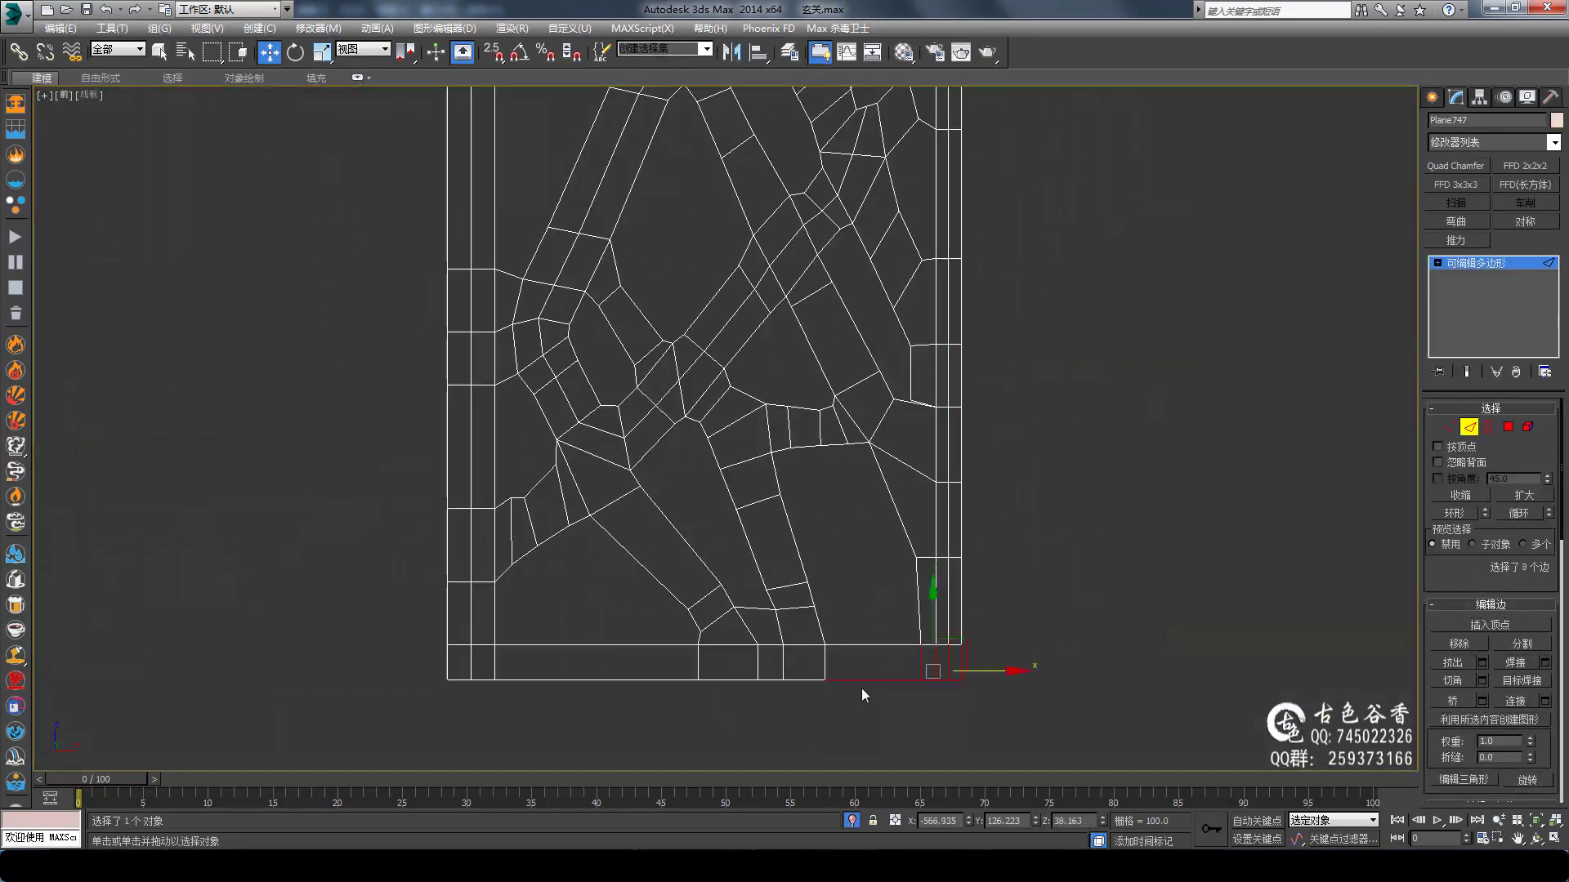
Return to the front wireframe view and zoom in on the lattice panel's branches
{"action": "key", "text": "q"}
{"action": "scroll", "coordinate": [687, 536], "scroll_direction": "up", "scroll_amount": 5}
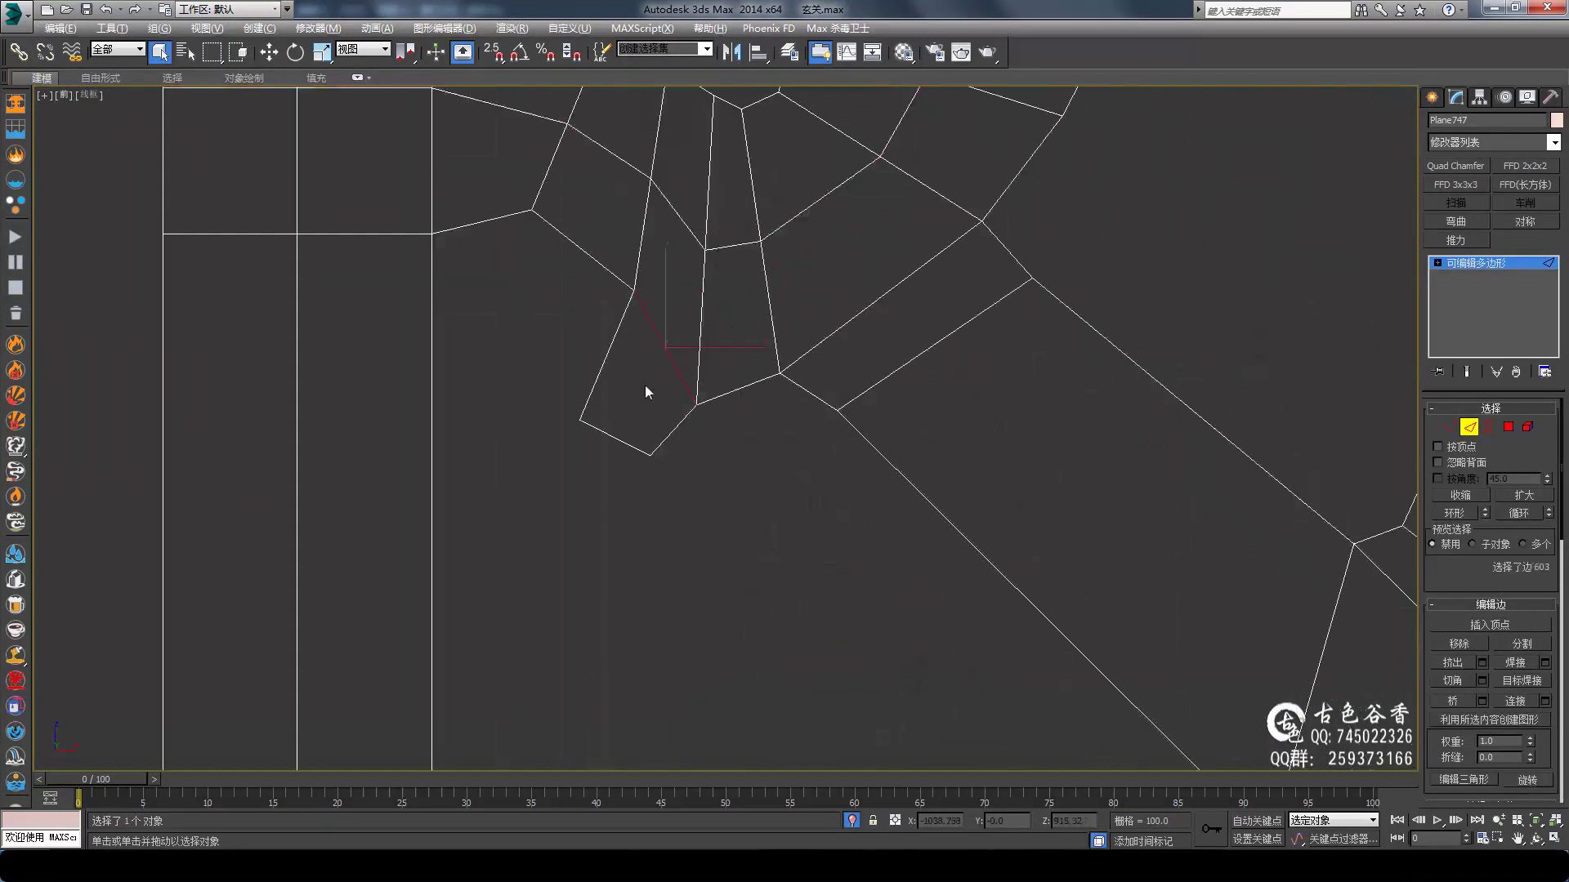
{"action": "key", "text": "w"}
{"action": "scroll", "coordinate": [673, 438], "scroll_direction": "down", "scroll_amount": 2}
{"action": "scroll", "coordinate": [857, 425], "scroll_direction": "up", "scroll_amount": 3}
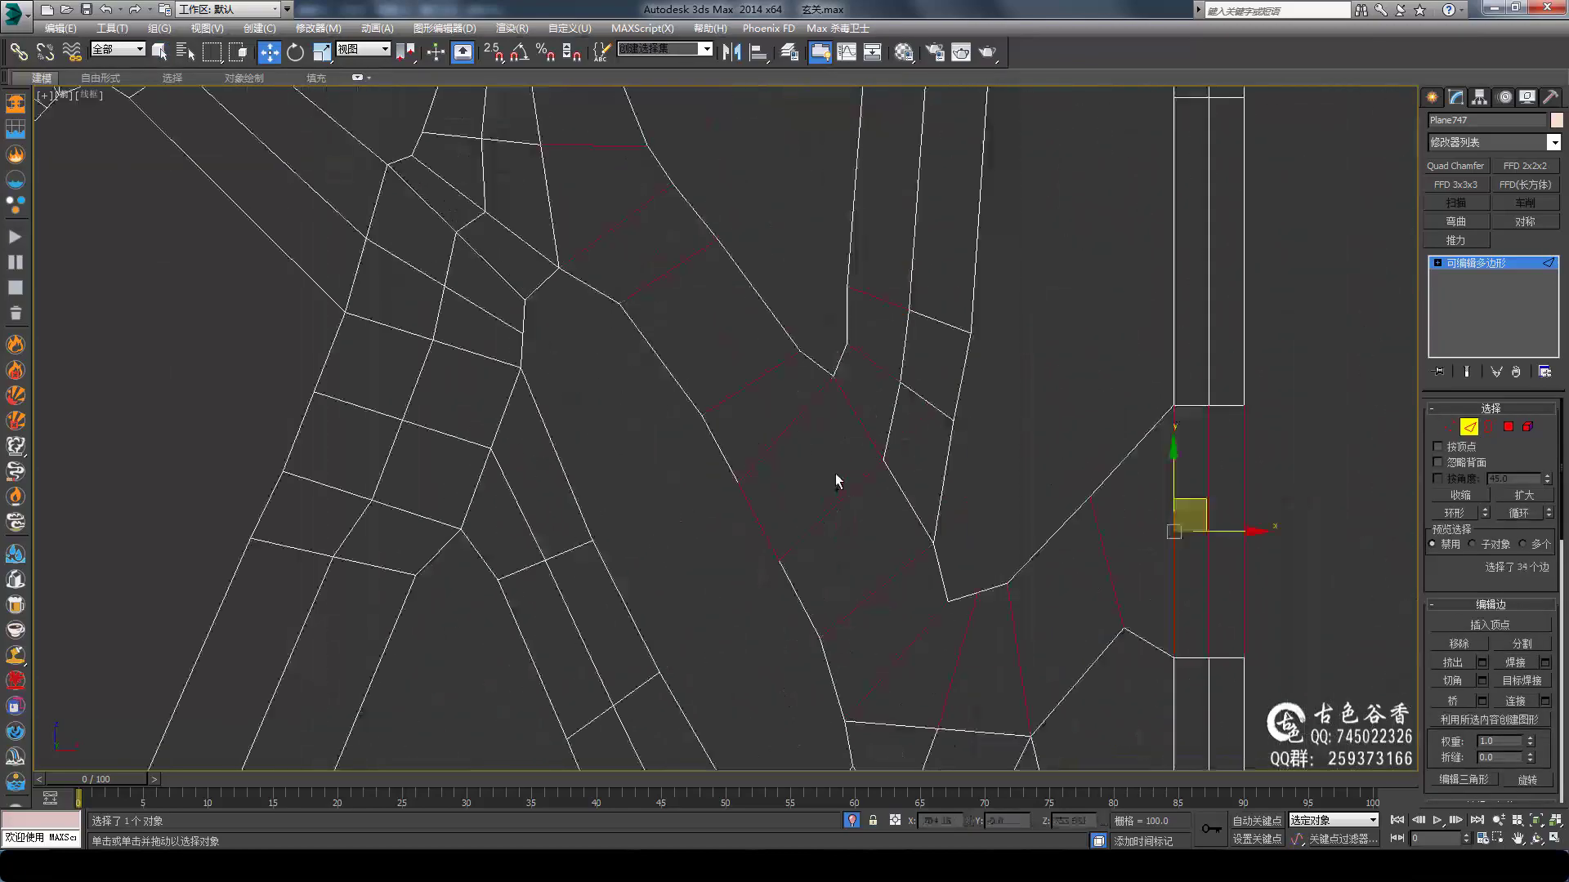
{"action": "scroll", "coordinate": [826, 482], "scroll_direction": "down", "scroll_amount": 5}
{"action": "scroll", "coordinate": [645, 473], "scroll_direction": "up", "scroll_amount": 5}
{"action": "key", "text": "1"}
{"action": "scroll", "coordinate": [596, 577], "scroll_direction": "down", "scroll_amount": 3}
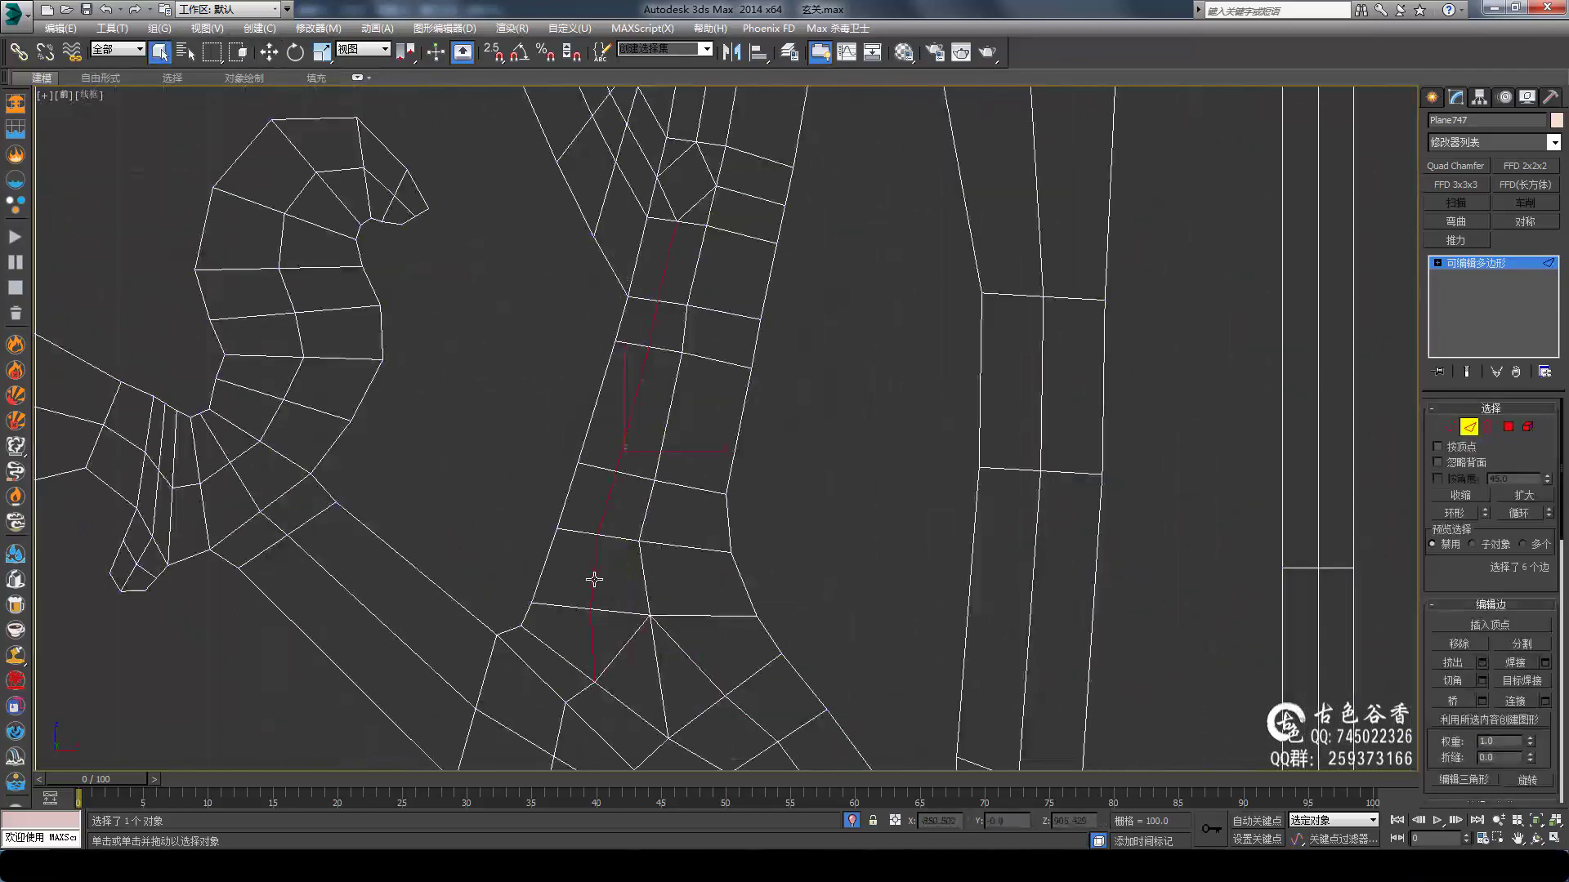
{"action": "scroll", "coordinate": [697, 526], "scroll_direction": "up", "scroll_amount": 3}
{"action": "scroll", "coordinate": [630, 322], "scroll_direction": "down", "scroll_amount": 4}
Select the two vertices at a branch corner and frame another branch junction
{"action": "key", "text": "2"}
{"action": "key", "text": "q"}
{"action": "scroll", "coordinate": [678, 546], "scroll_direction": "up", "scroll_amount": 5}
{"action": "scroll", "coordinate": [678, 546], "scroll_direction": "down", "scroll_amount": 2}
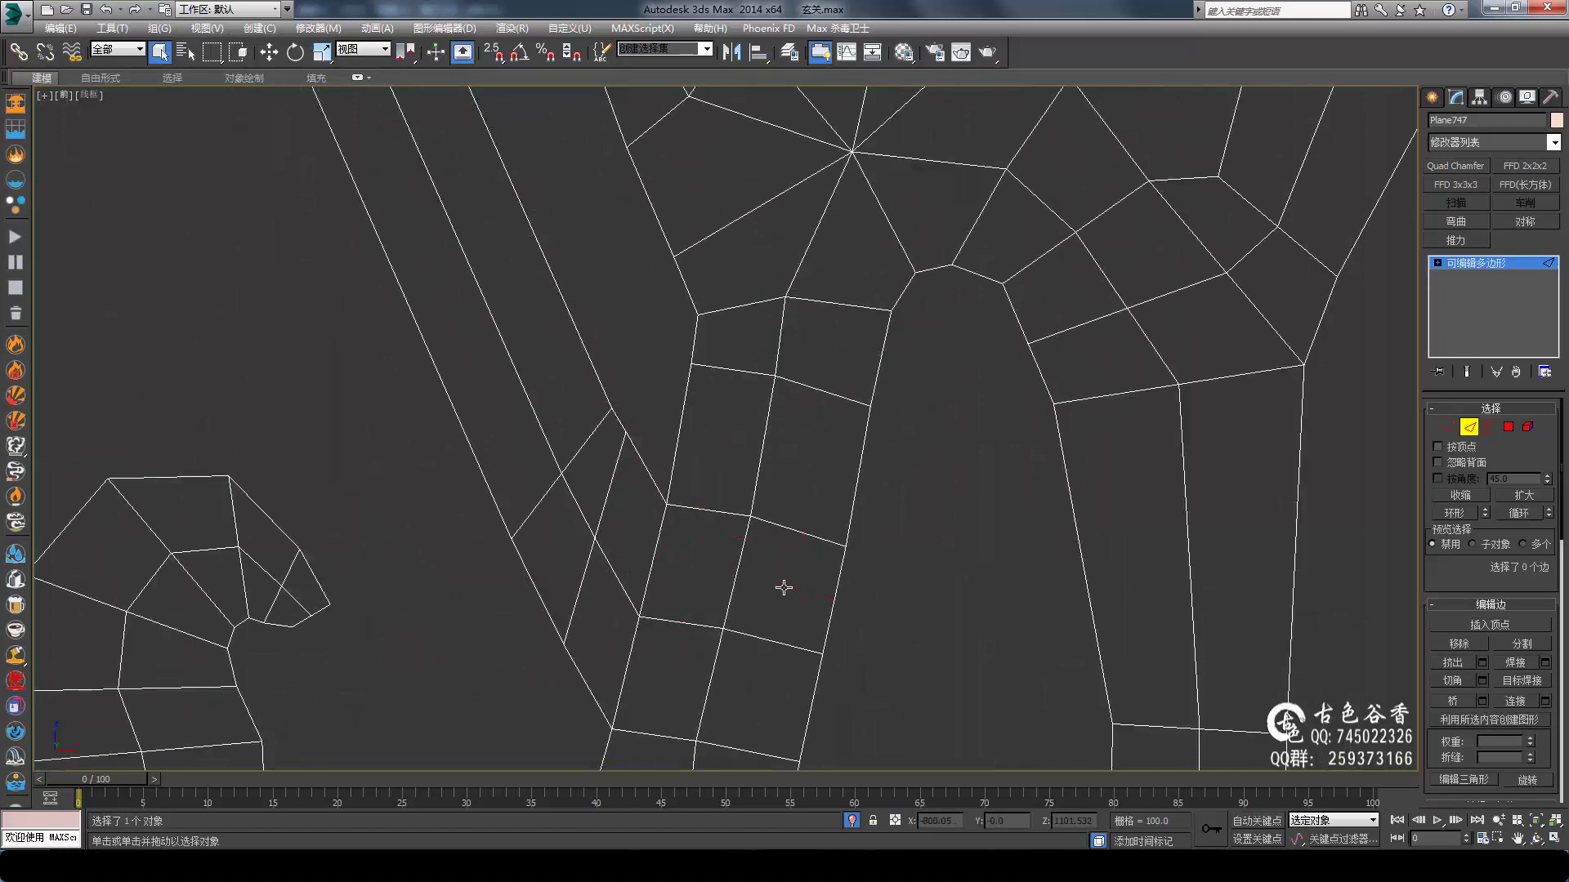
{"action": "scroll", "coordinate": [784, 588], "scroll_direction": "down", "scroll_amount": 5}
{"action": "scroll", "coordinate": [823, 542], "scroll_direction": "up", "scroll_amount": 5}
{"action": "key", "text": "1"}
{"action": "scroll", "coordinate": [823, 542], "scroll_direction": "up", "scroll_amount": 2}
{"action": "middle_click_drag", "start_coordinate": [823, 542], "coordinate": [923, 457]}
{"action": "scroll", "coordinate": [768, 463], "scroll_direction": "down", "scroll_amount": 3}
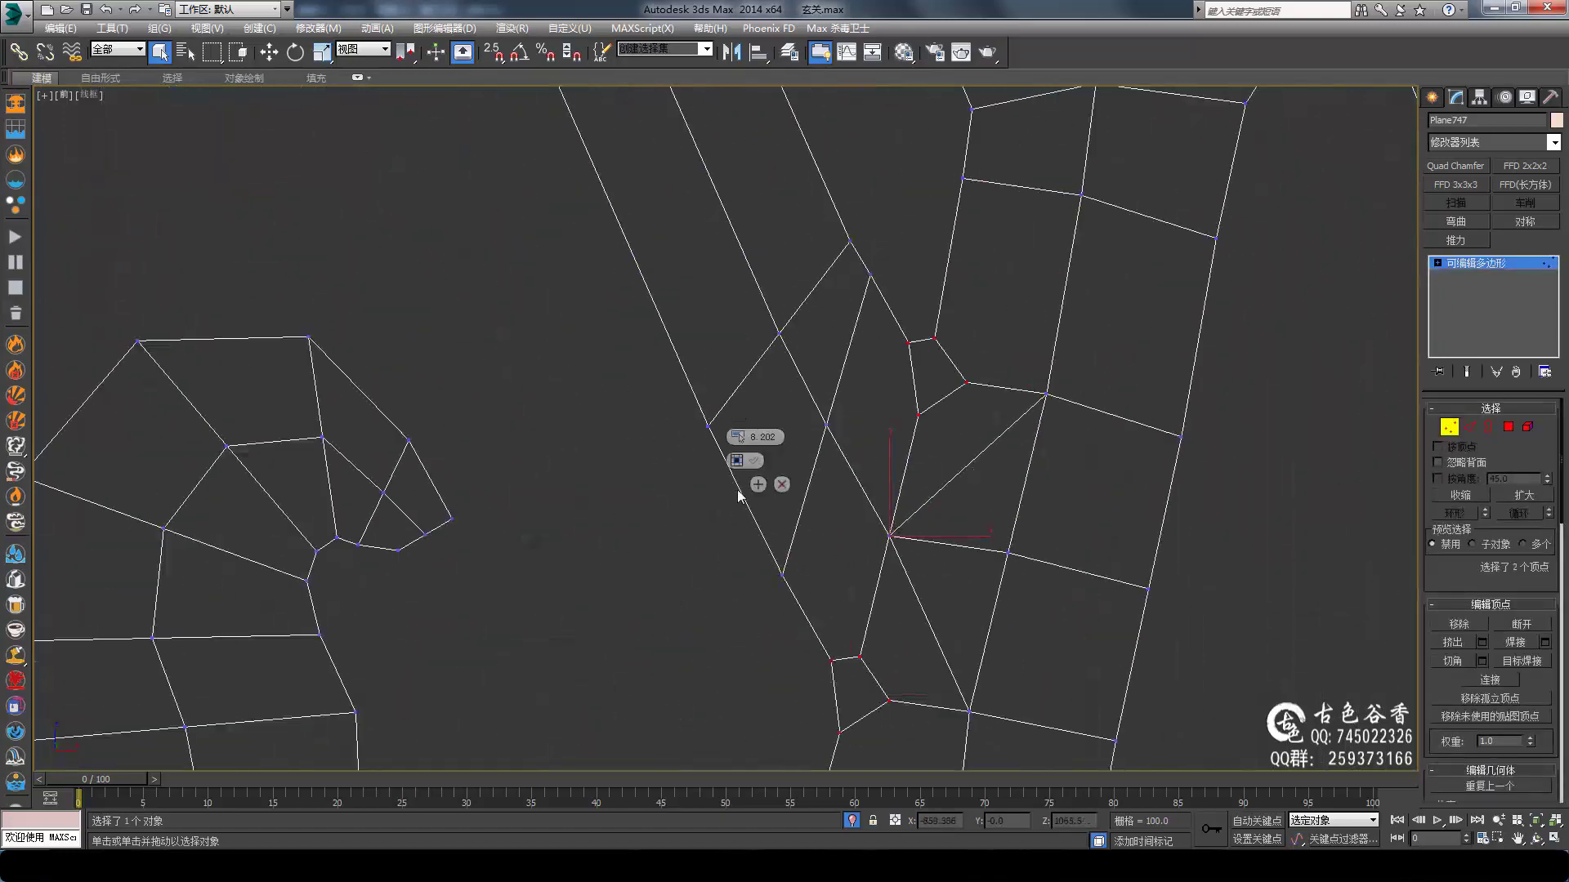
{"action": "middle_click_drag", "start_coordinate": [768, 463], "coordinate": [830, 658]}
{"action": "scroll", "coordinate": [903, 641], "scroll_direction": "down", "scroll_amount": 3}
{"action": "scroll", "coordinate": [900, 445], "scroll_direction": "up", "scroll_amount": 4}
Chamfer the selected branch-junction vertex into a small quad
{"action": "key", "text": "1"}
{"action": "key", "text": "2"}
{"action": "scroll", "coordinate": [907, 457], "scroll_direction": "down", "scroll_amount": 3}
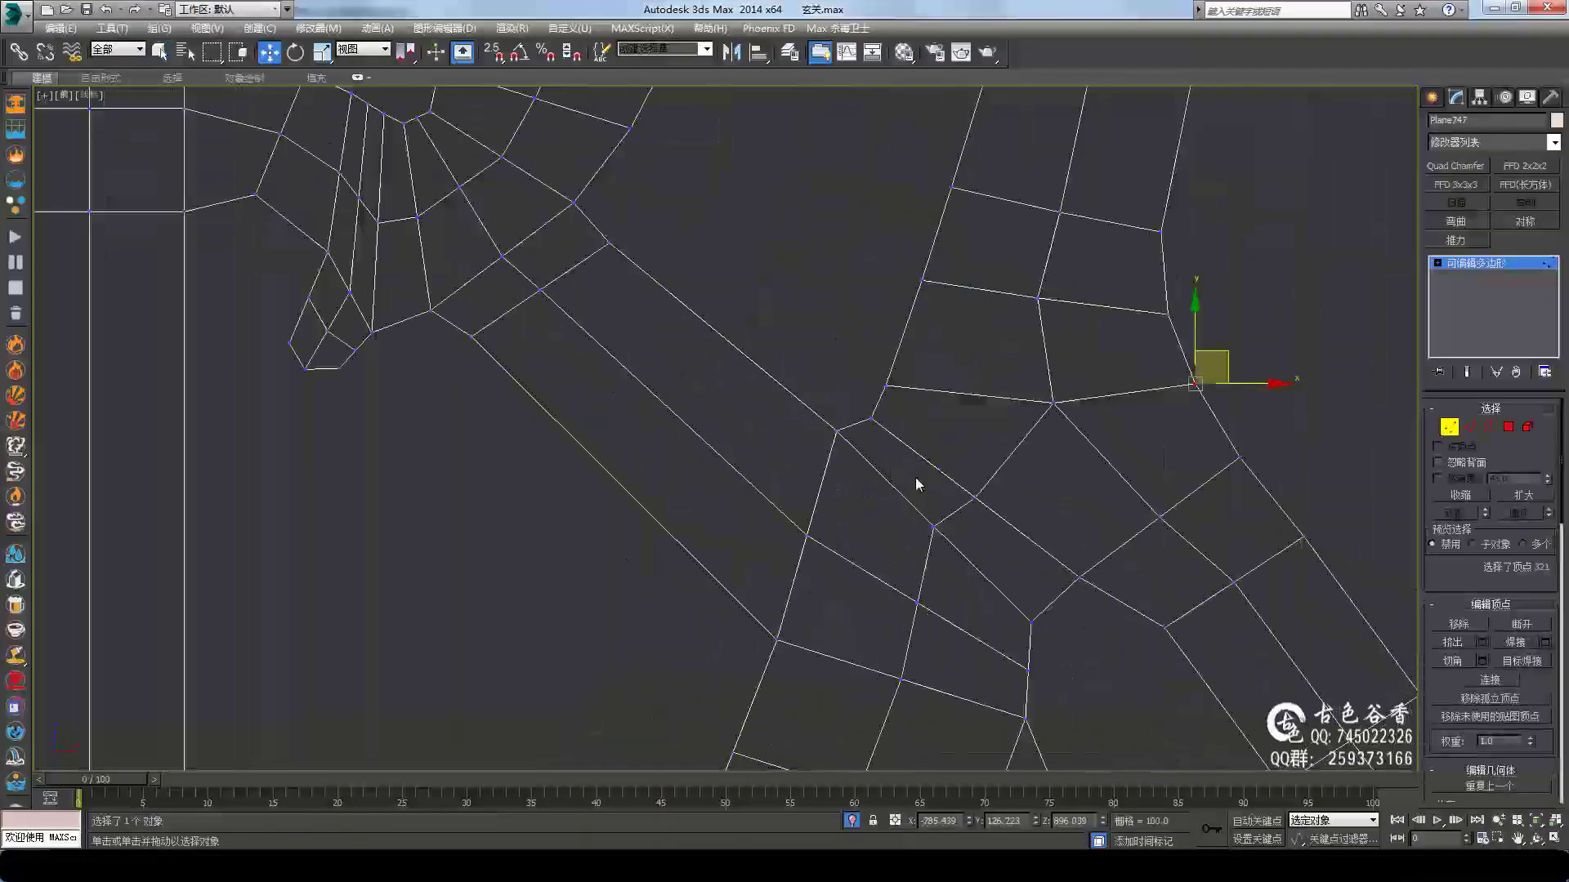
{"action": "scroll", "coordinate": [768, 556], "scroll_direction": "up", "scroll_amount": 3}
{"action": "left_click", "coordinate": [915, 513]}
{"action": "key", "text": "1"}
{"action": "key", "text": "w"}
{"action": "scroll", "coordinate": [915, 514], "scroll_direction": "up", "scroll_amount": 3}
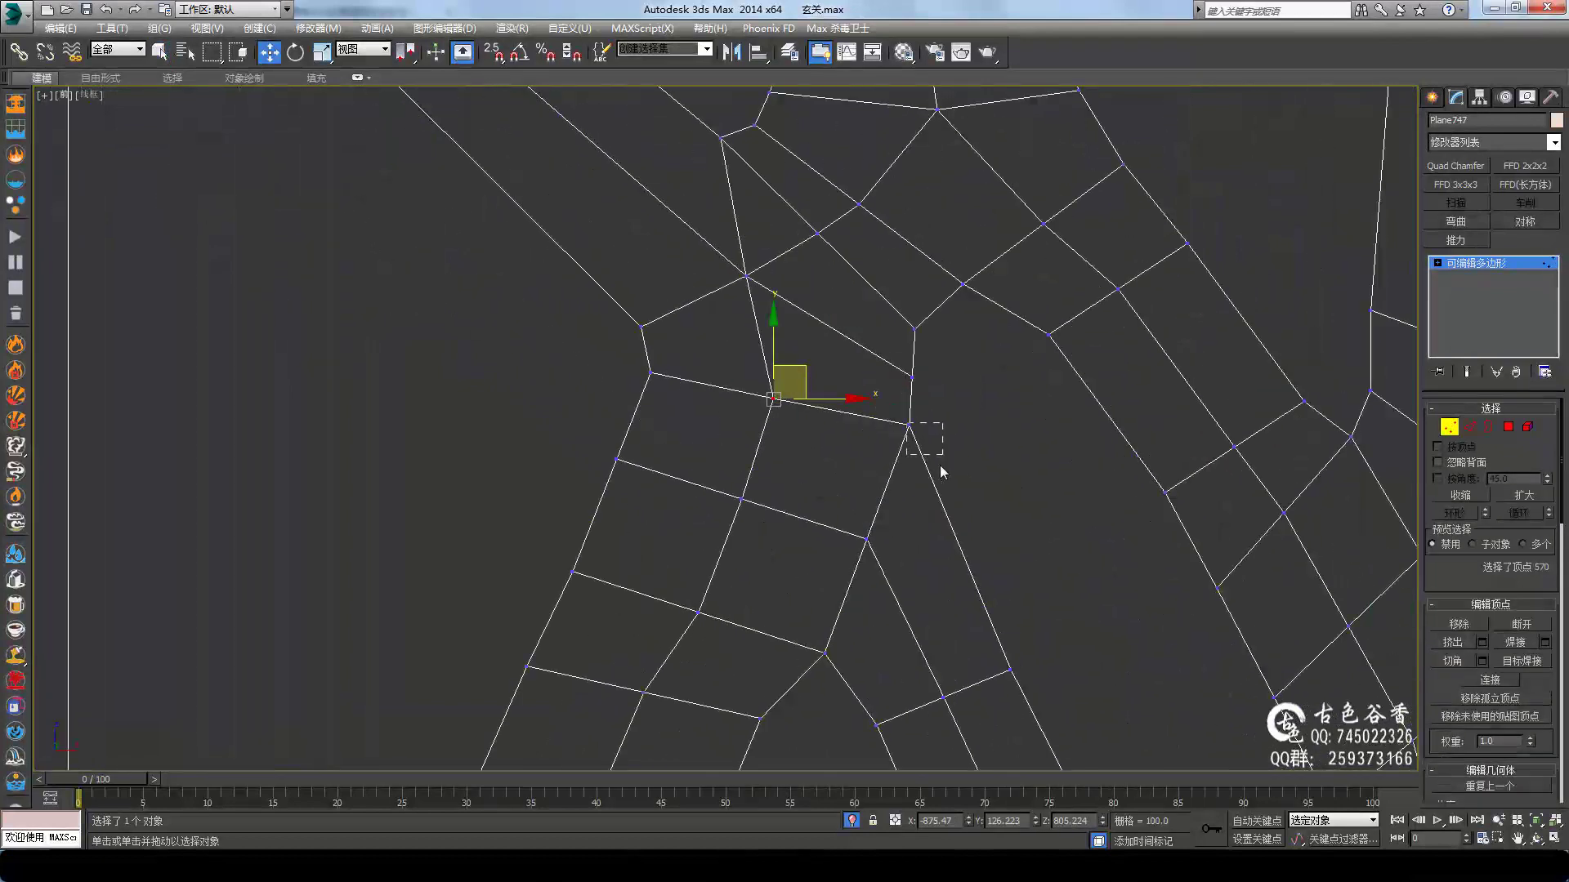
{"action": "left_click", "coordinate": [733, 484]}
{"action": "scroll", "coordinate": [940, 509], "scroll_direction": "up", "scroll_amount": 2}
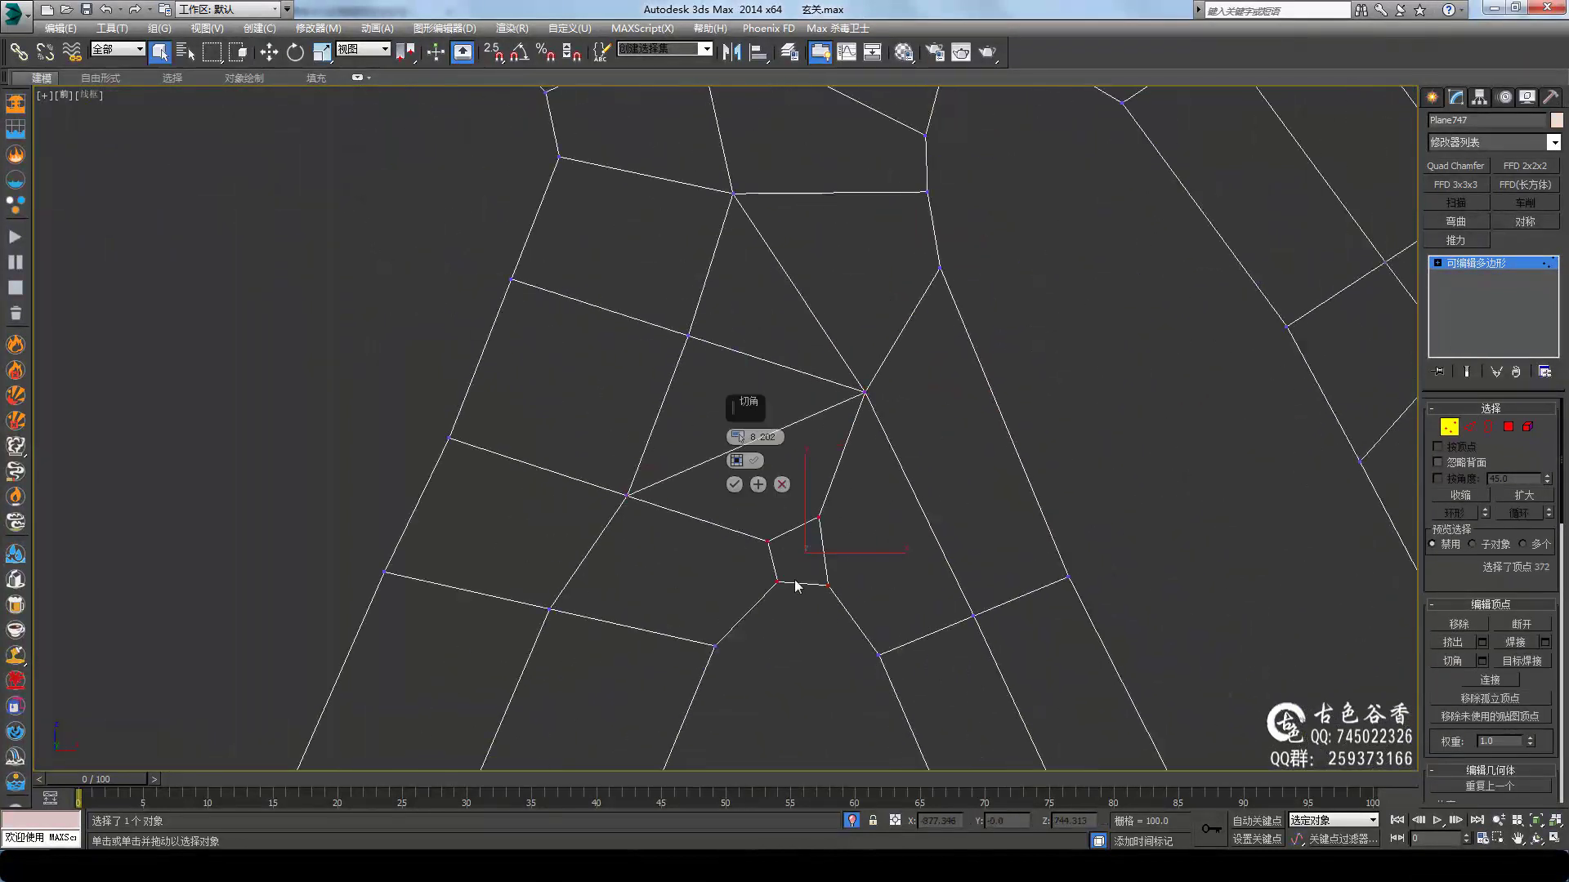
{"action": "key", "text": "2"}
{"action": "key", "text": "q"}
{"action": "scroll", "coordinate": [824, 460], "scroll_direction": "up", "scroll_amount": 3}
{"action": "key", "text": "1"}
Chamfer another selected branch vertex with Ctrl+Shift+C
{"action": "key", "text": "w"}
{"action": "scroll", "coordinate": [824, 460], "scroll_direction": "down", "scroll_amount": 4}
{"action": "scroll", "coordinate": [890, 474], "scroll_direction": "up", "scroll_amount": 3}
{"action": "key", "text": "ctrl+shift+c"}
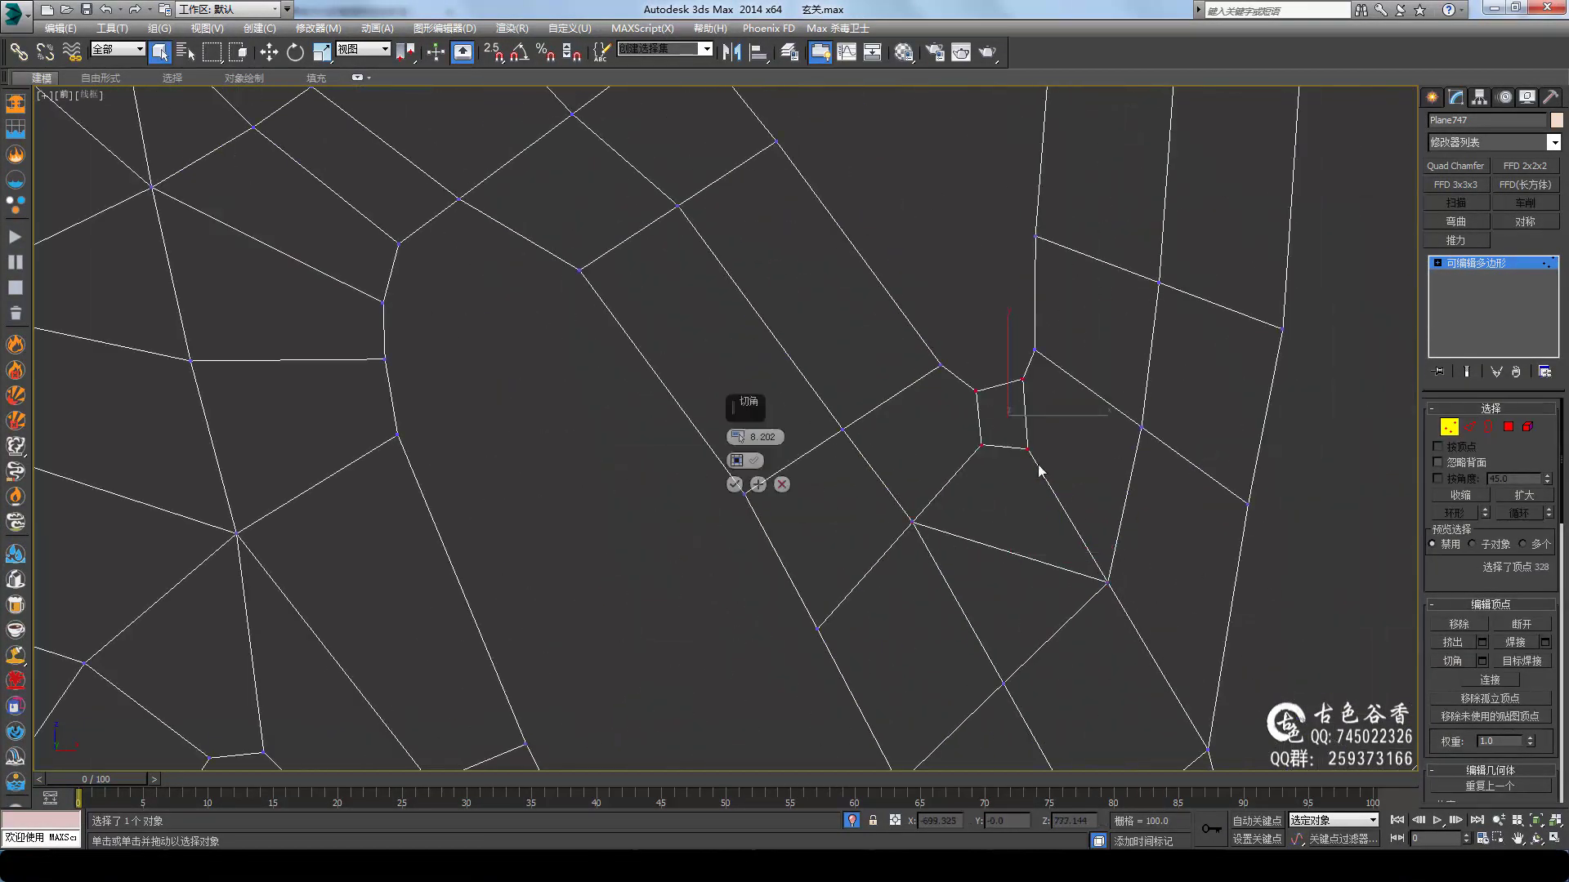
{"action": "key", "text": "2"}
{"action": "key", "text": "1"}
{"action": "scroll", "coordinate": [1062, 531], "scroll_direction": "up", "scroll_amount": 2}
{"action": "scroll", "coordinate": [868, 445], "scroll_direction": "up", "scroll_amount": 2}
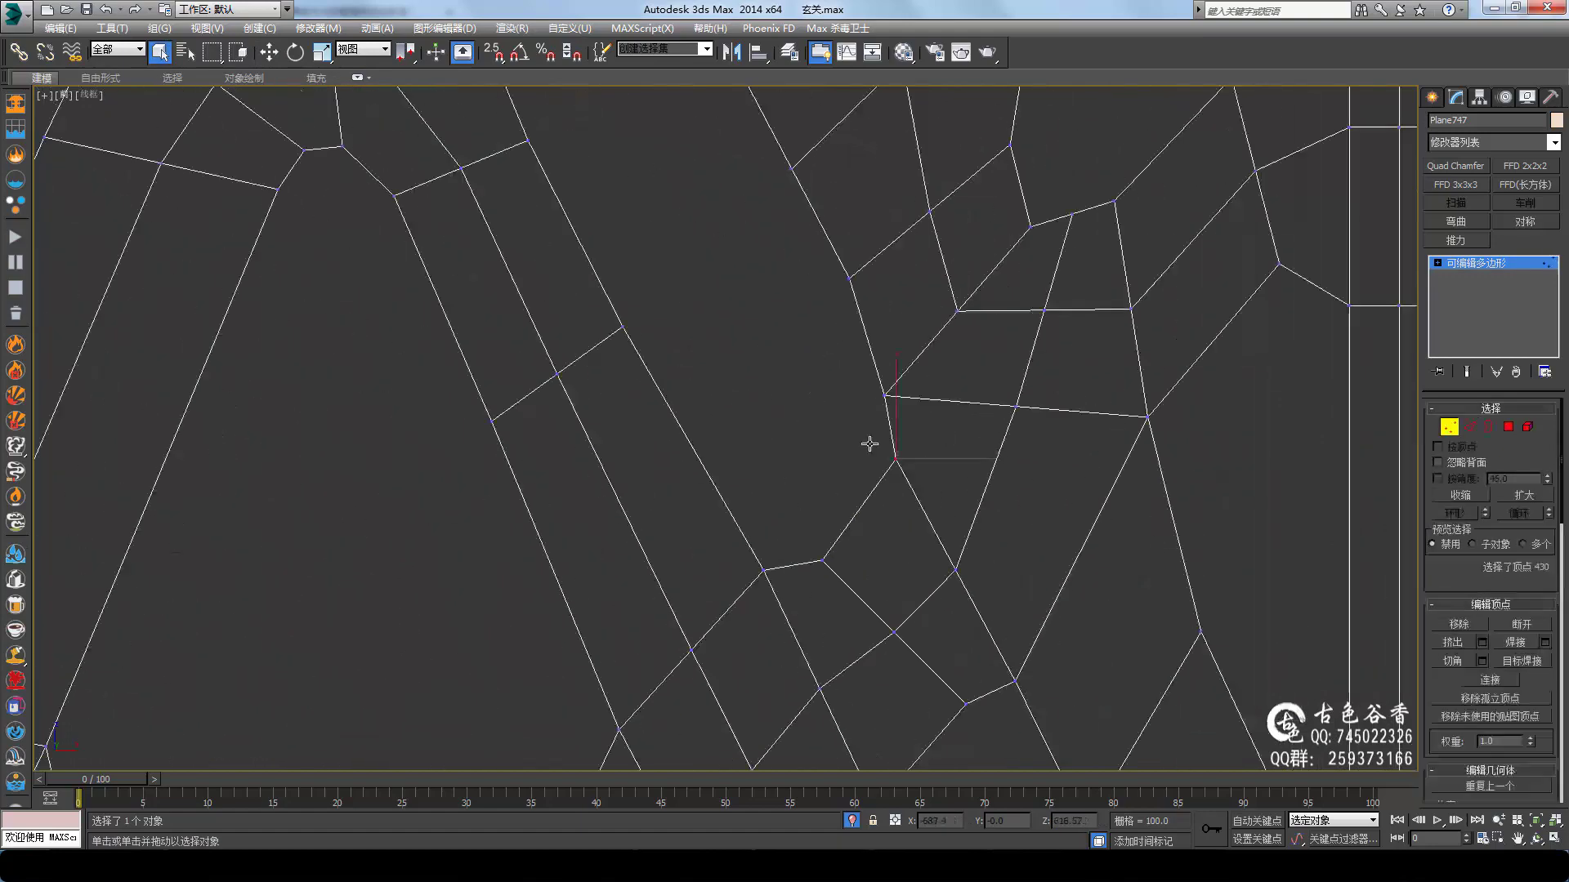
Join vertex pairs across the branches with new edges using Connect (Ctrl+Shift+E)
{"action": "key", "text": "w"}
{"action": "left_click_drag", "start_coordinate": [894, 619], "coordinate": [825, 564]}
{"action": "key", "text": "ctrl+shift+e"}
{"action": "middle_click_drag", "start_coordinate": [710, 737], "coordinate": [722, 623]}
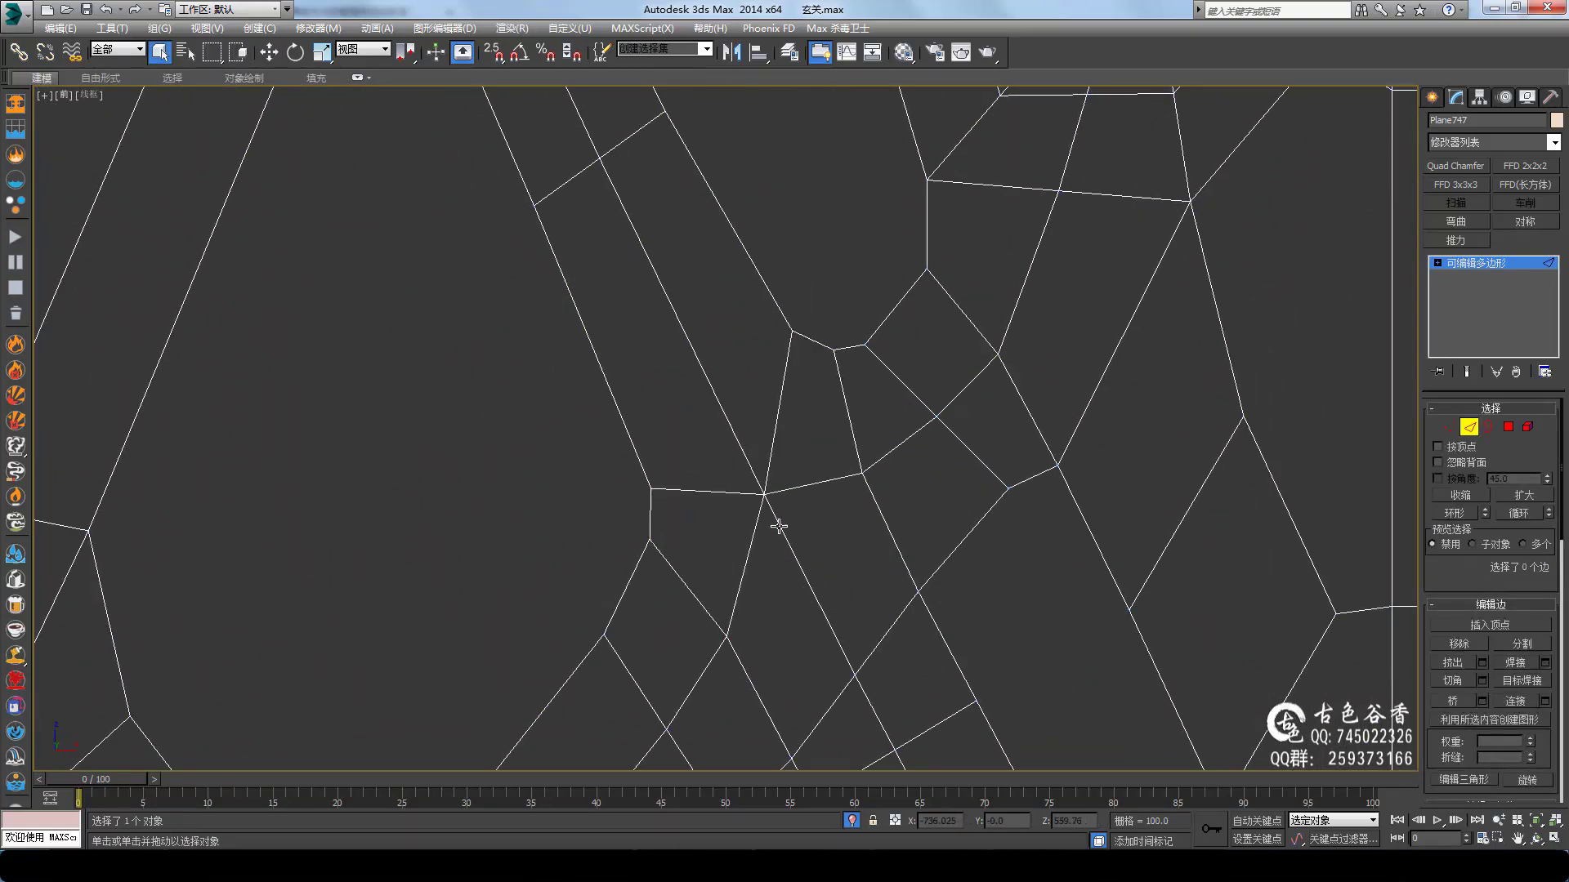
Slide the vertex beside the panel border onto the right border's vertical edge and start a cut there
{"action": "scroll", "coordinate": [778, 525], "scroll_direction": "up", "scroll_amount": 3}
{"action": "scroll", "coordinate": [939, 427], "scroll_direction": "up", "scroll_amount": 2}
{"action": "key", "text": "1"}
{"action": "key", "text": "w"}
{"action": "left_click", "coordinate": [940, 552]}
{"action": "middle_click_drag", "start_coordinate": [1049, 441], "coordinate": [1049, 385]}
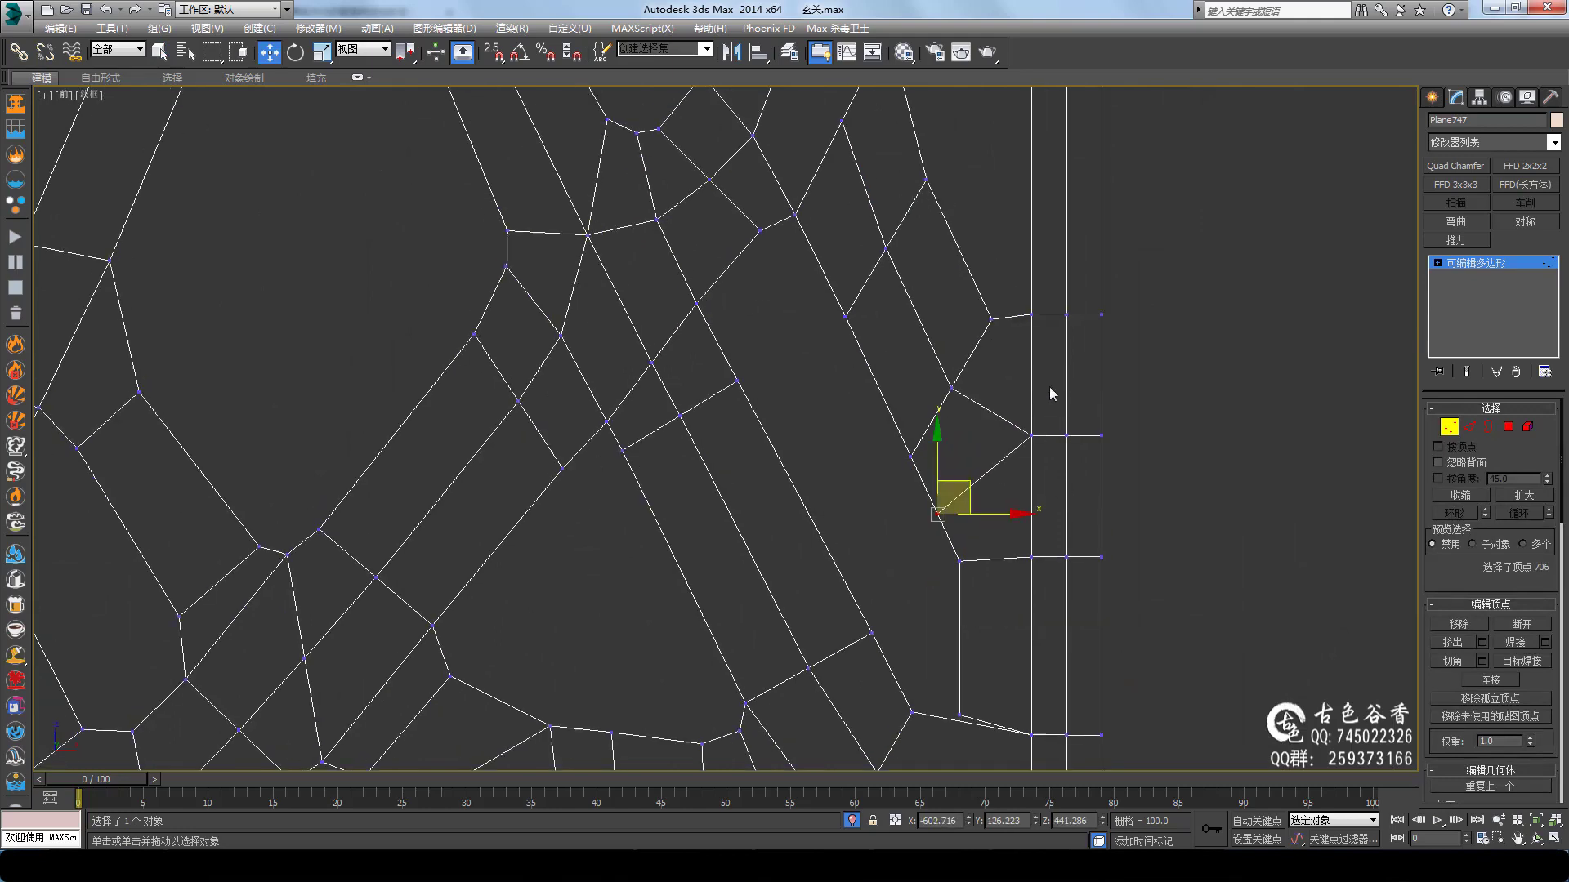
{"action": "scroll", "coordinate": [1049, 385], "scroll_direction": "up", "scroll_amount": 2}
{"action": "left_click_drag", "start_coordinate": [989, 525], "coordinate": [1130, 527]}
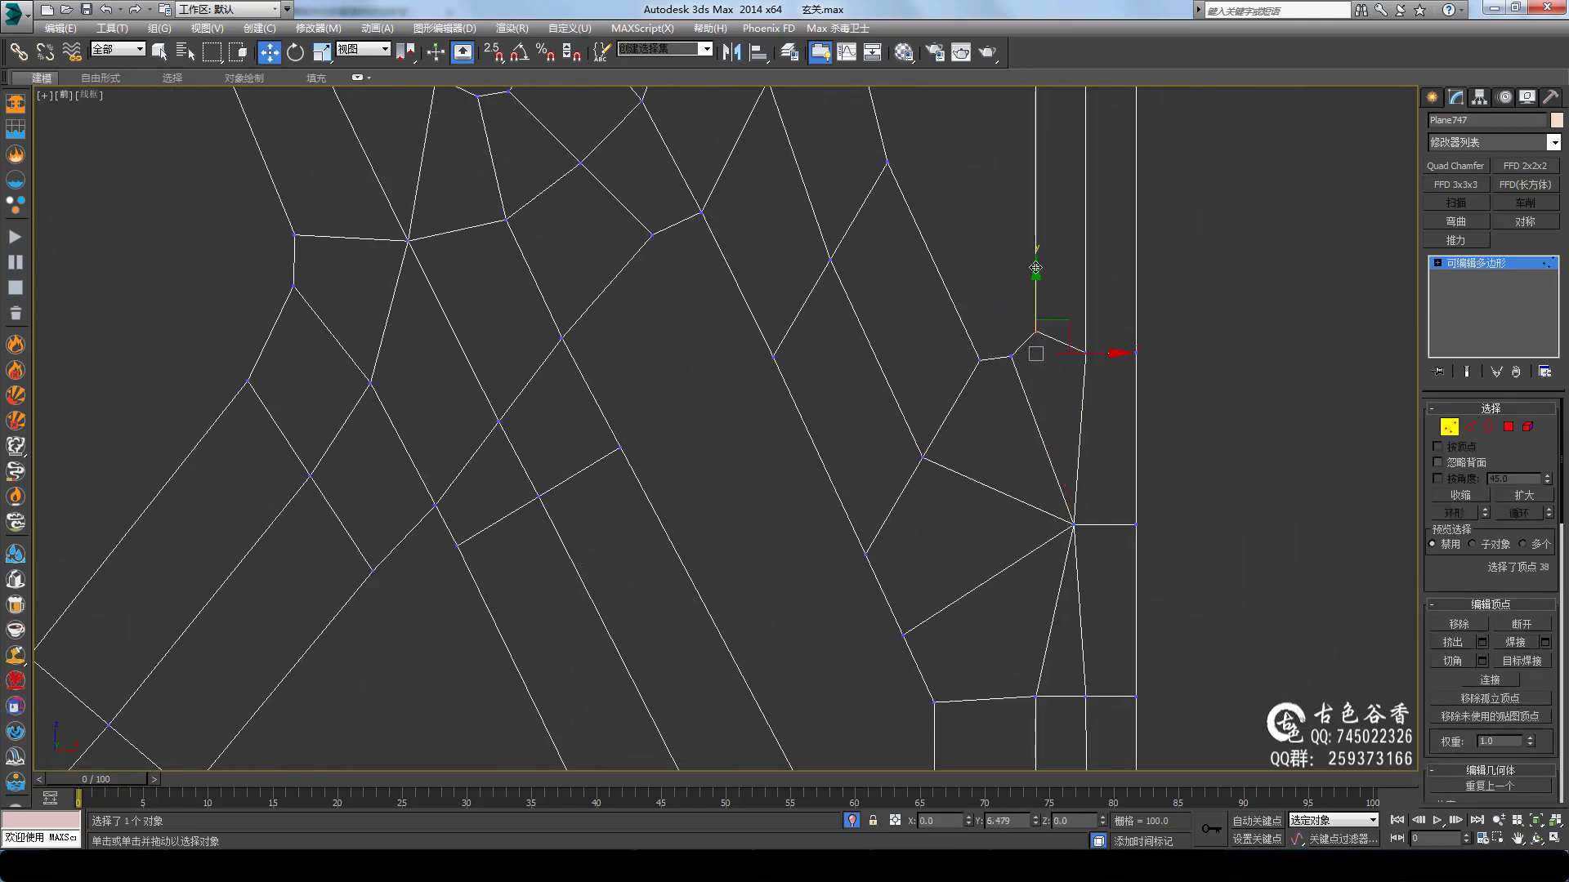
{"action": "scroll", "coordinate": [1035, 268], "scroll_direction": "down", "scroll_amount": 2}
{"action": "key", "text": "alt+c"}
{"action": "left_click", "coordinate": [1031, 495]}
Select a branch edge and two vertices across the lower branch junction
{"action": "middle_click_drag", "start_coordinate": [1042, 444], "coordinate": [956, 317]}
{"action": "key", "text": "1"}
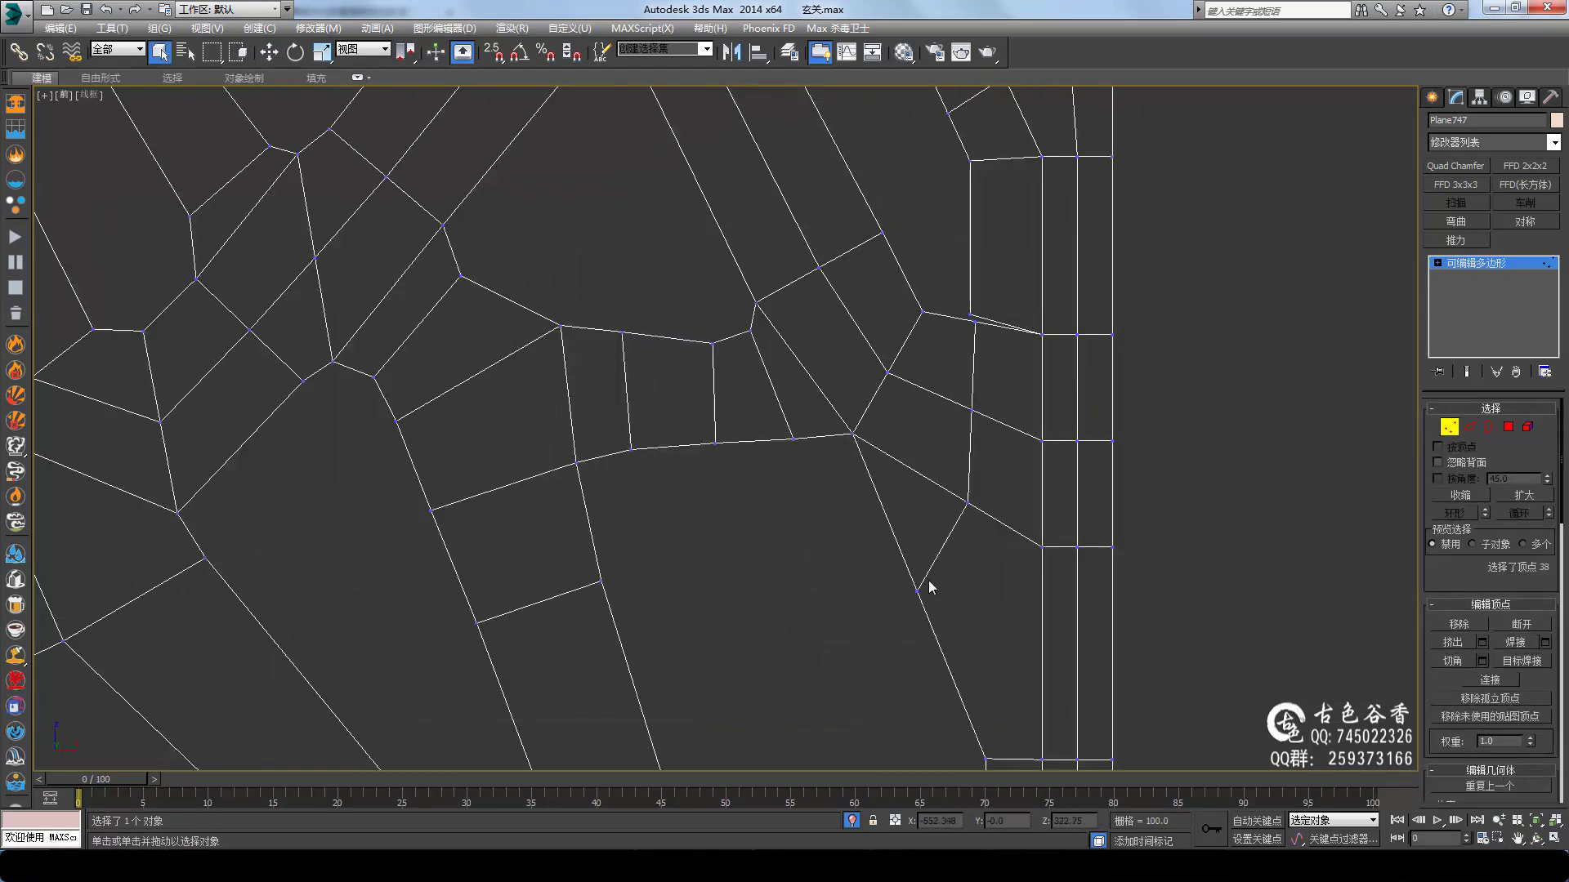
{"action": "scroll", "coordinate": [1025, 273], "scroll_direction": "down", "scroll_amount": 2}
{"action": "scroll", "coordinate": [1068, 416], "scroll_direction": "up", "scroll_amount": 2}
{"action": "key", "text": "2"}
{"action": "mouse_move", "coordinate": [991, 501]}
{"action": "middle_mouse_down"}
{"action": "mouse_move", "coordinate": [1018, 517]}
{"action": "mouse_move", "coordinate": [1013, 478]}
{"action": "middle_mouse_up"}
{"action": "left_click", "coordinate": [869, 327]}
{"action": "scroll", "coordinate": [847, 442], "scroll_direction": "up", "scroll_amount": 2}
{"action": "scroll", "coordinate": [905, 458], "scroll_direction": "down", "scroll_amount": 4}
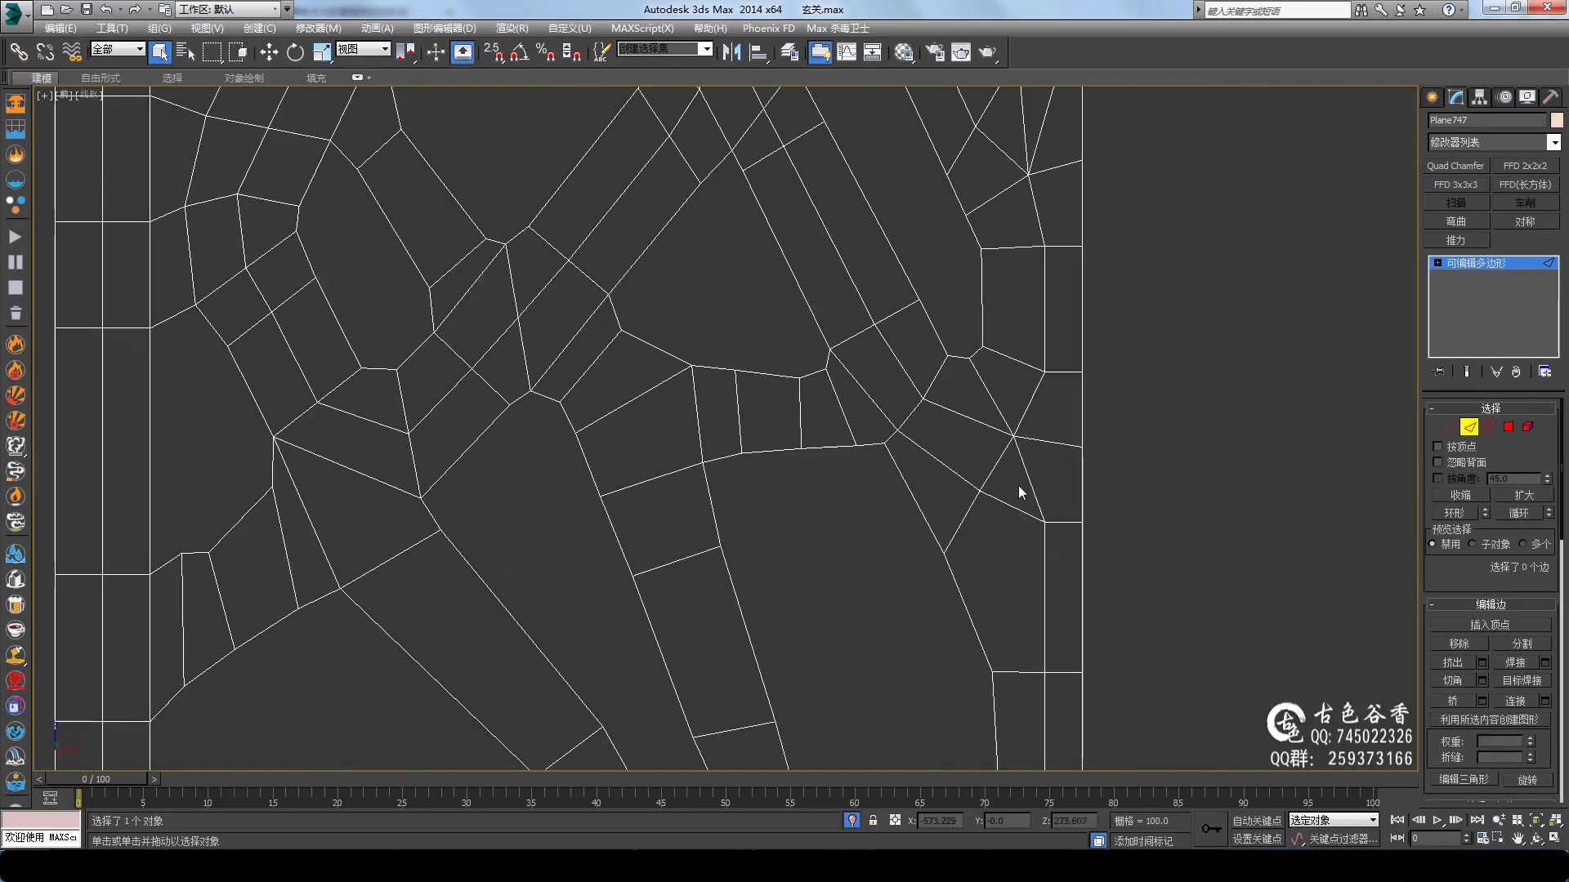
{"action": "scroll", "coordinate": [812, 444], "scroll_direction": "up", "scroll_amount": 2}
{"action": "left_click_drag", "start_coordinate": [812, 444], "coordinate": [865, 518]}
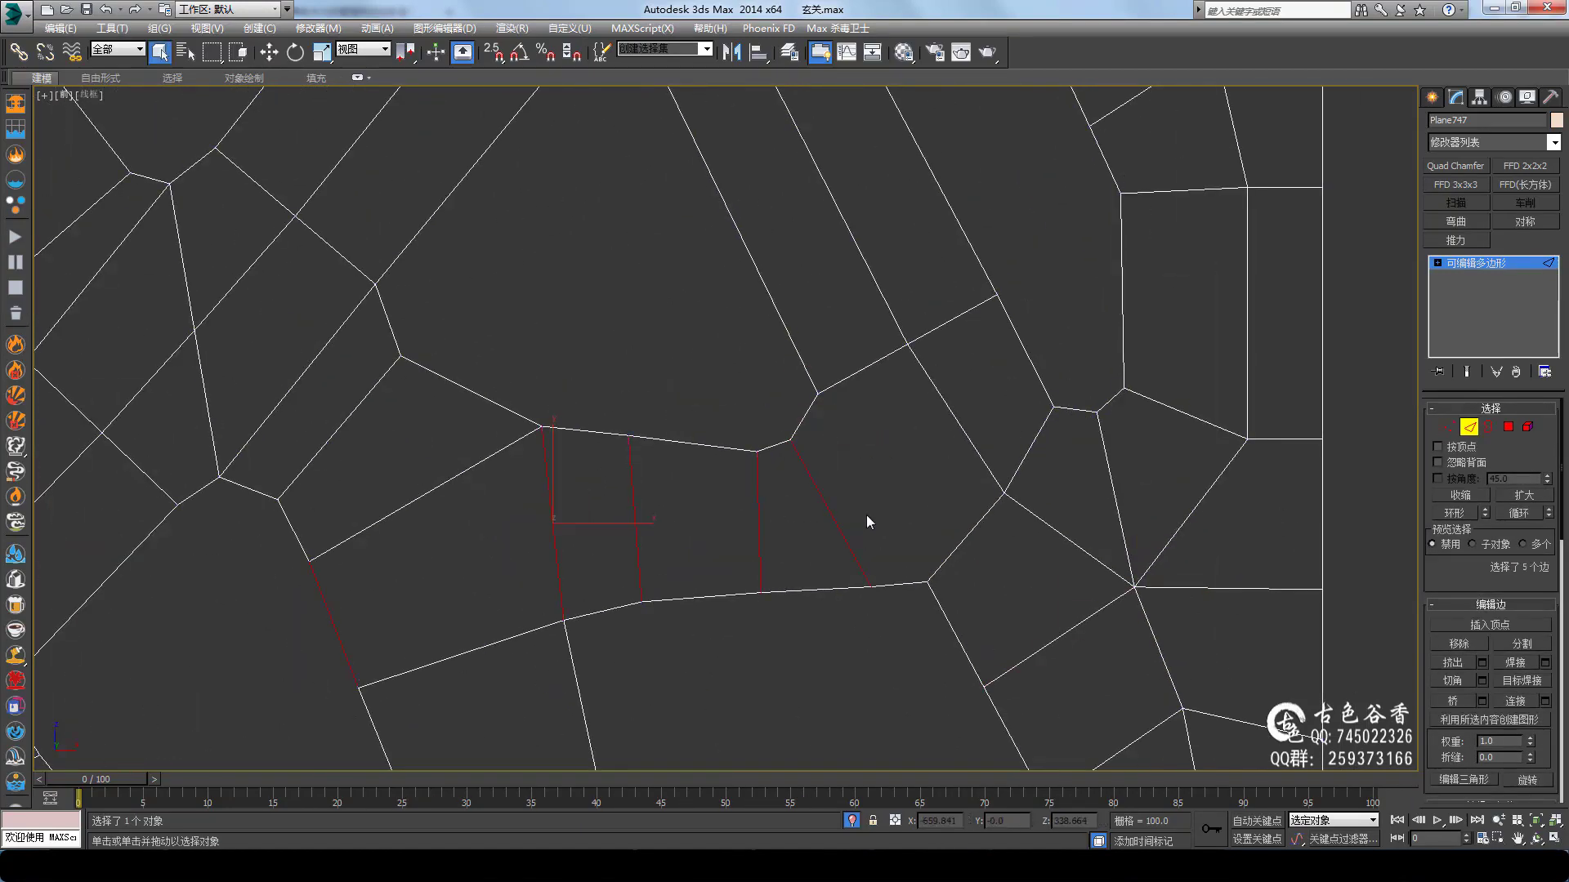
{"action": "scroll", "coordinate": [864, 518], "scroll_direction": "up", "scroll_amount": 2}
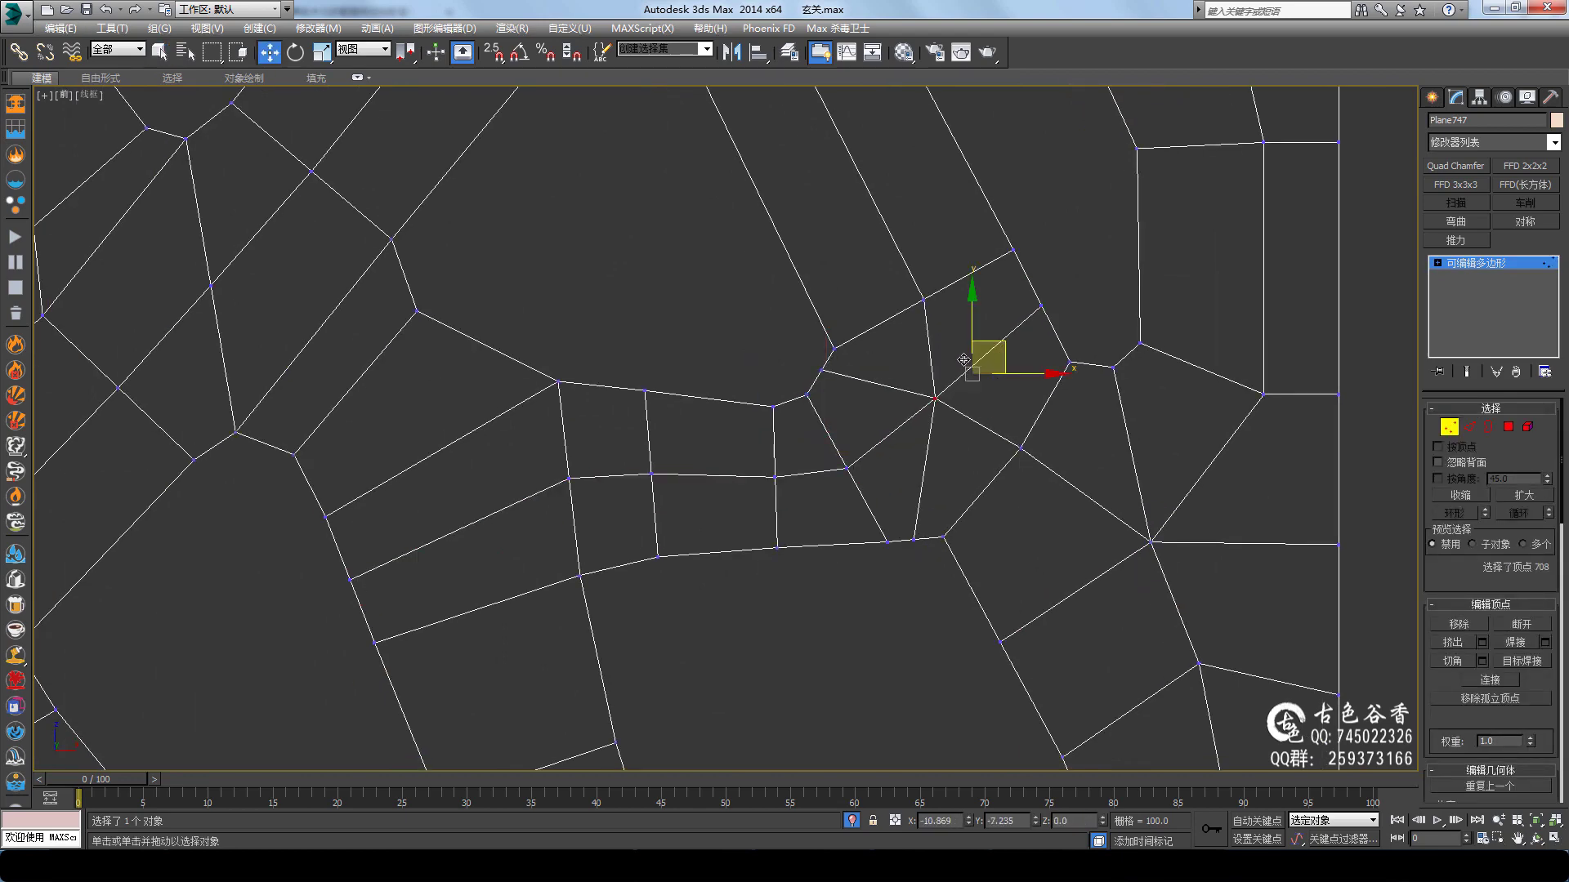
{"action": "scroll", "coordinate": [984, 564], "scroll_direction": "down", "scroll_amount": 2}
{"action": "scroll", "coordinate": [815, 444], "scroll_direction": "down", "scroll_amount": 2}
{"action": "scroll", "coordinate": [815, 445], "scroll_direction": "down", "scroll_amount": 3}
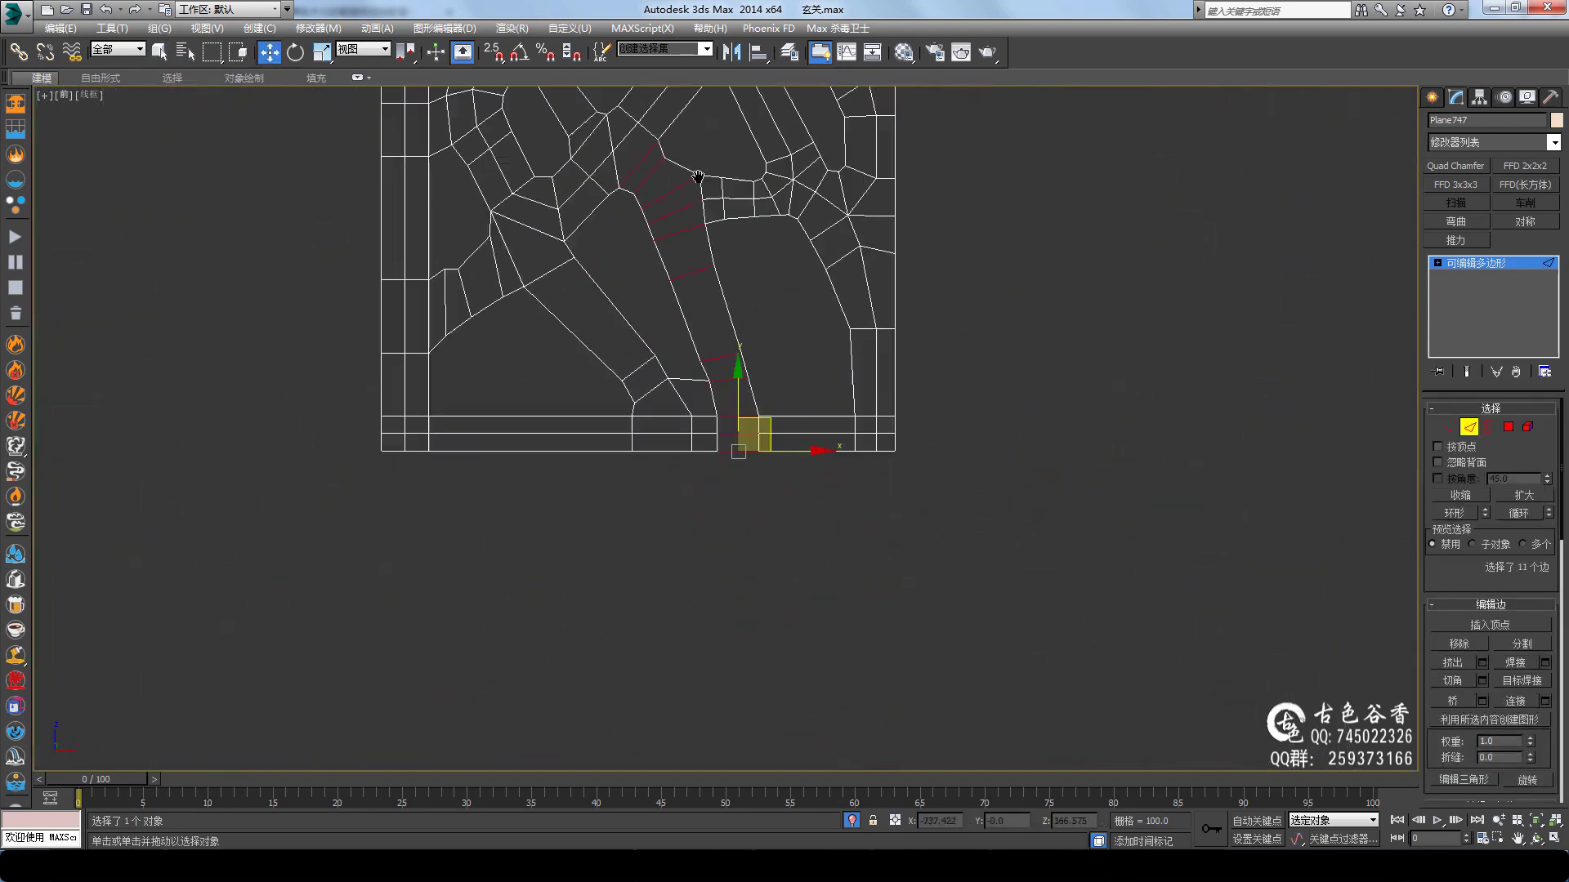
Select the small four-vertex quad and a short edge at the junction
{"action": "key", "text": "q"}
{"action": "scroll", "coordinate": [752, 513], "scroll_direction": "up", "scroll_amount": 5}
{"action": "left_click_drag", "start_coordinate": [719, 495], "coordinate": [752, 523]}
{"action": "scroll", "coordinate": [841, 343], "scroll_direction": "down", "scroll_amount": 2}
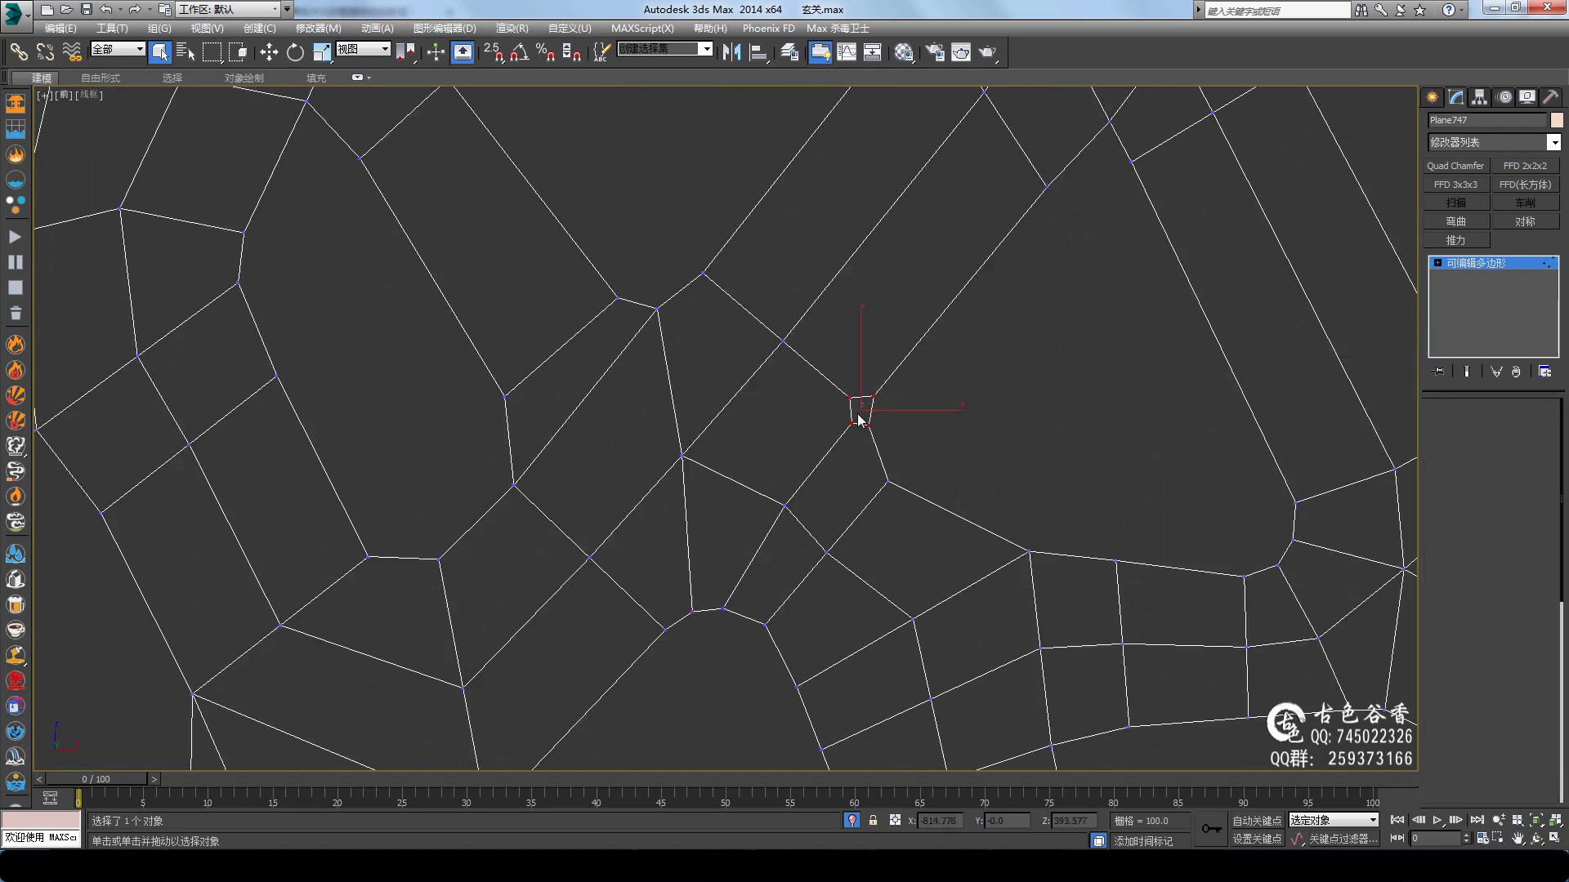
{"action": "key", "text": "2"}
{"action": "scroll", "coordinate": [807, 479], "scroll_direction": "up", "scroll_amount": 2}
{"action": "left_click", "coordinate": [801, 460]}
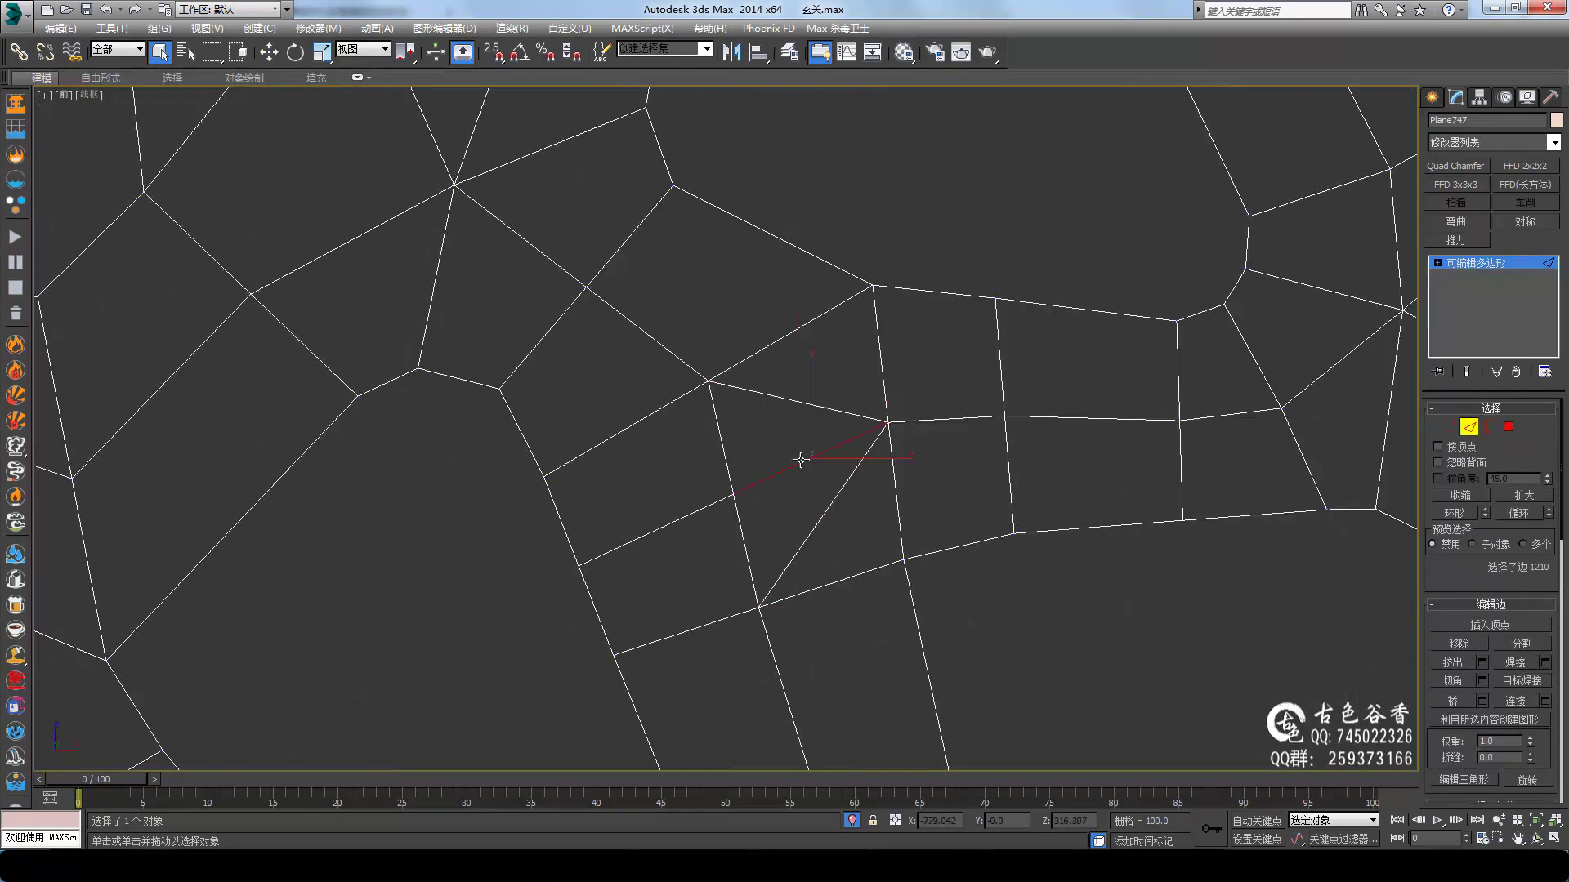
{"action": "key", "text": "2"}
{"action": "scroll", "coordinate": [917, 479], "scroll_direction": "down", "scroll_amount": 2}
{"action": "key", "text": "w"}
{"action": "scroll", "coordinate": [732, 483], "scroll_direction": "up", "scroll_amount": 3}
{"action": "left_click", "coordinate": [732, 483]}
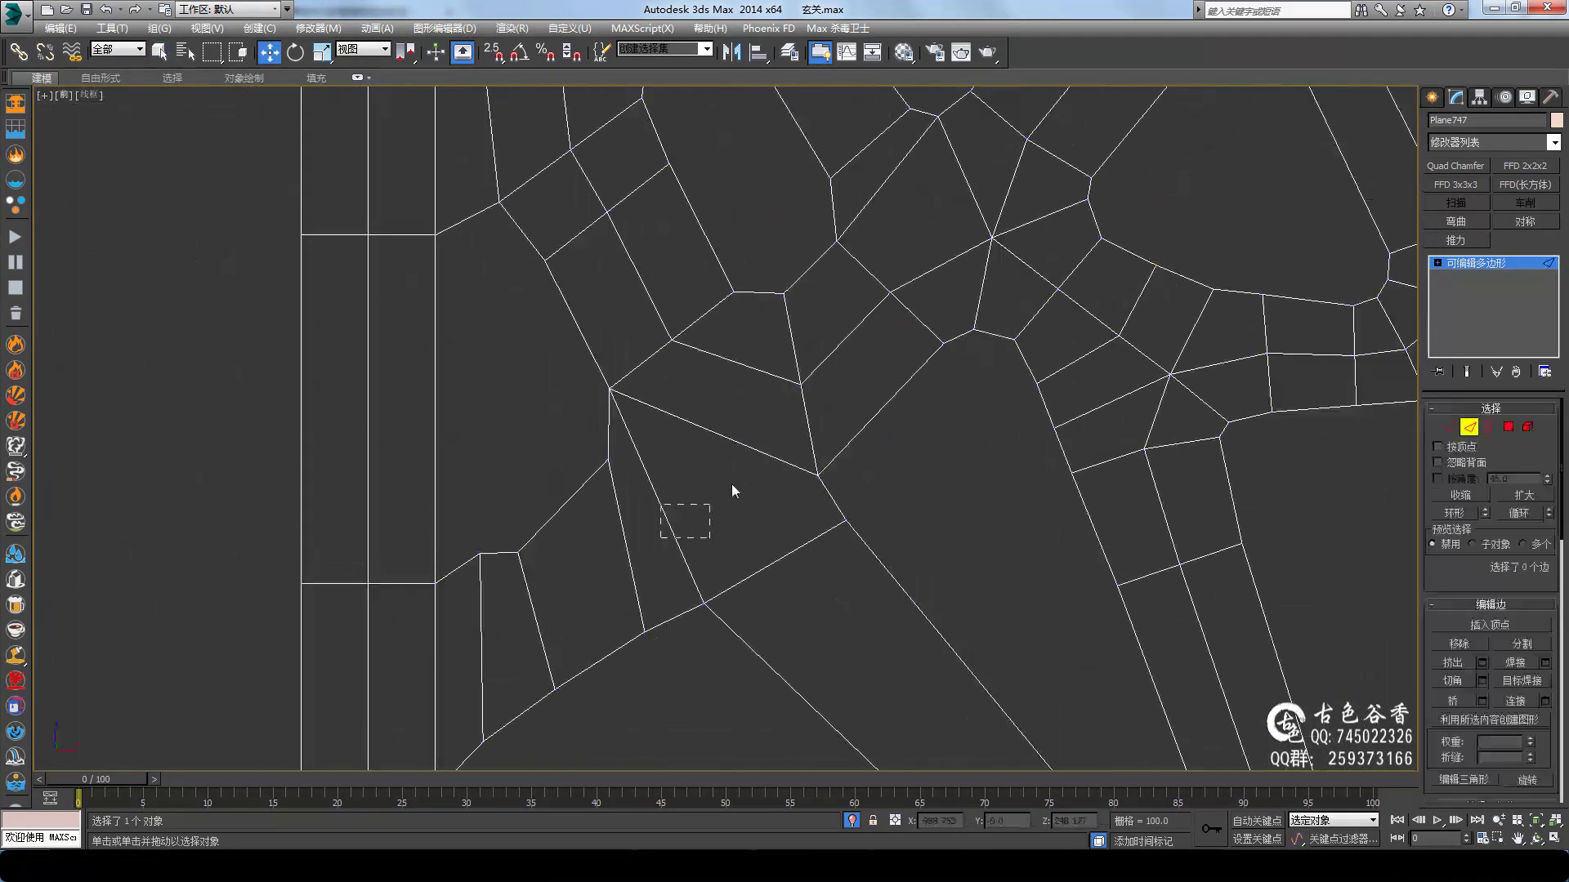
Collapse the junction's small quad and short edges into single points
{"action": "key", "text": "1"}
{"action": "scroll", "coordinate": [743, 391], "scroll_direction": "down", "scroll_amount": 2}
{"action": "left_click_drag", "start_coordinate": [1115, 554], "coordinate": [830, 562]}
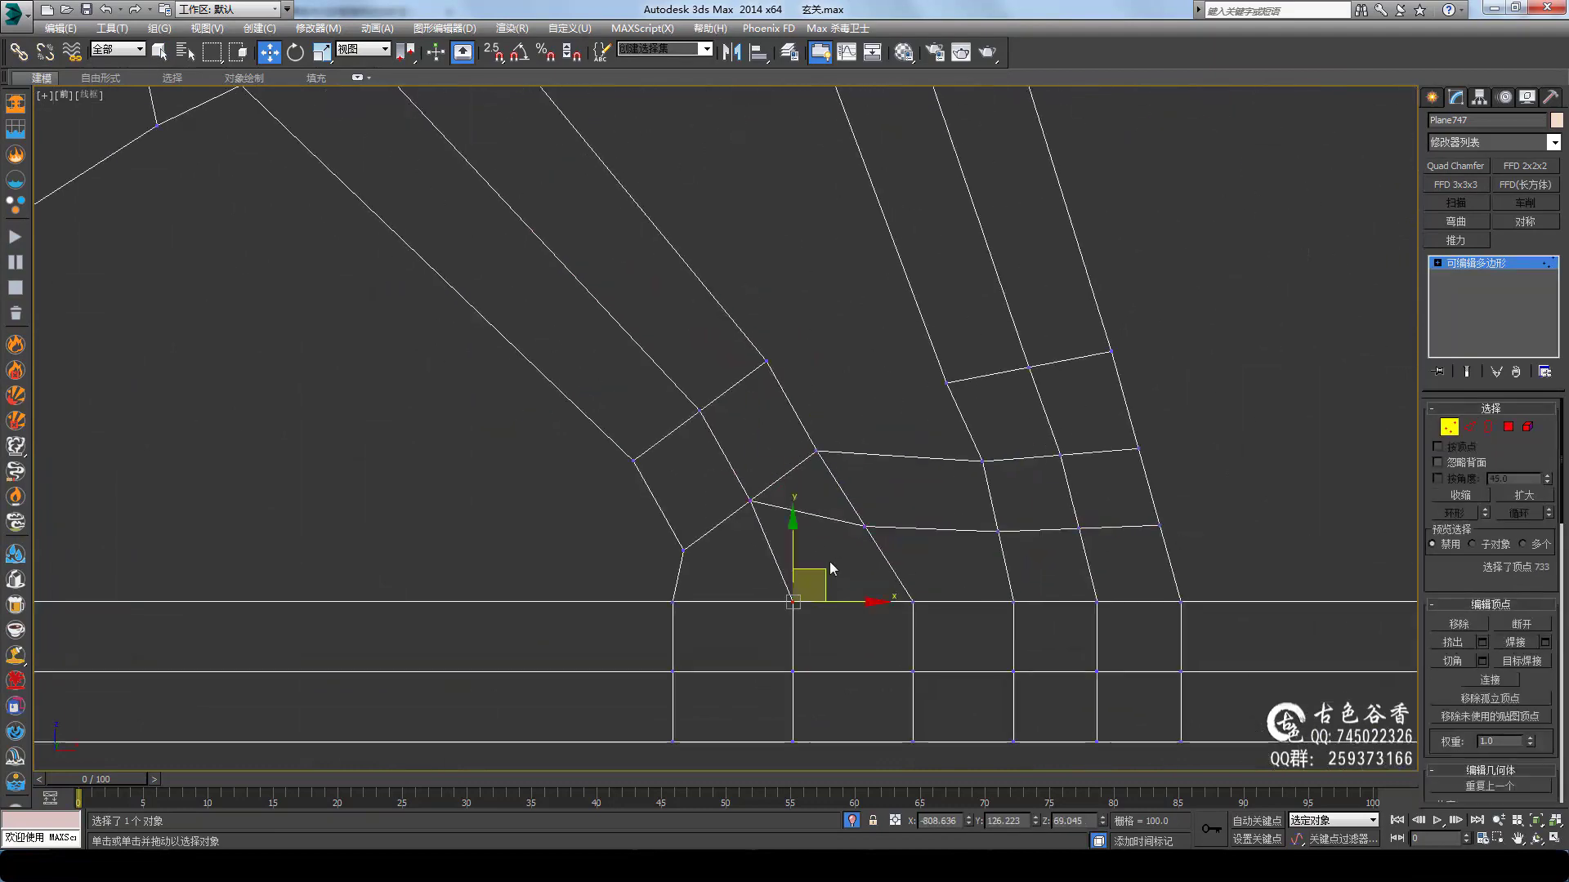
{"action": "scroll", "coordinate": [813, 482], "scroll_direction": "down", "scroll_amount": 2}
{"action": "key", "text": "1"}
{"action": "left_click", "coordinate": [893, 351]}
{"action": "scroll", "coordinate": [1007, 547], "scroll_direction": "up", "scroll_amount": 2}
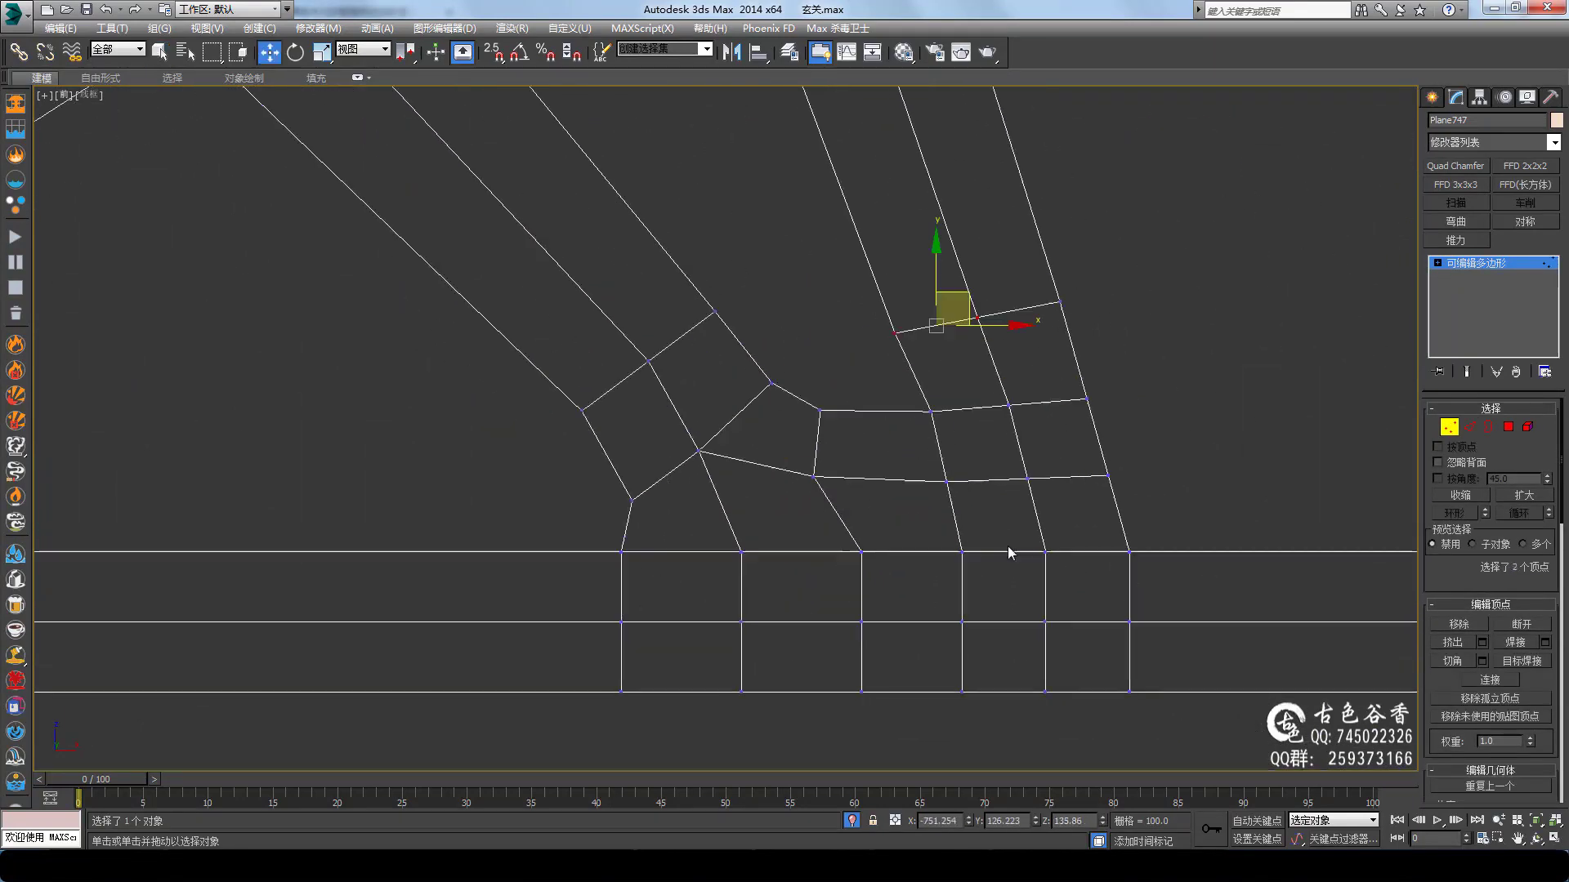
{"action": "key", "text": "ctrl+alt+c"}
{"action": "middle_click_drag", "start_coordinate": [1017, 532], "coordinate": [1010, 491]}
{"action": "key", "text": "ctrl+alt+c"}
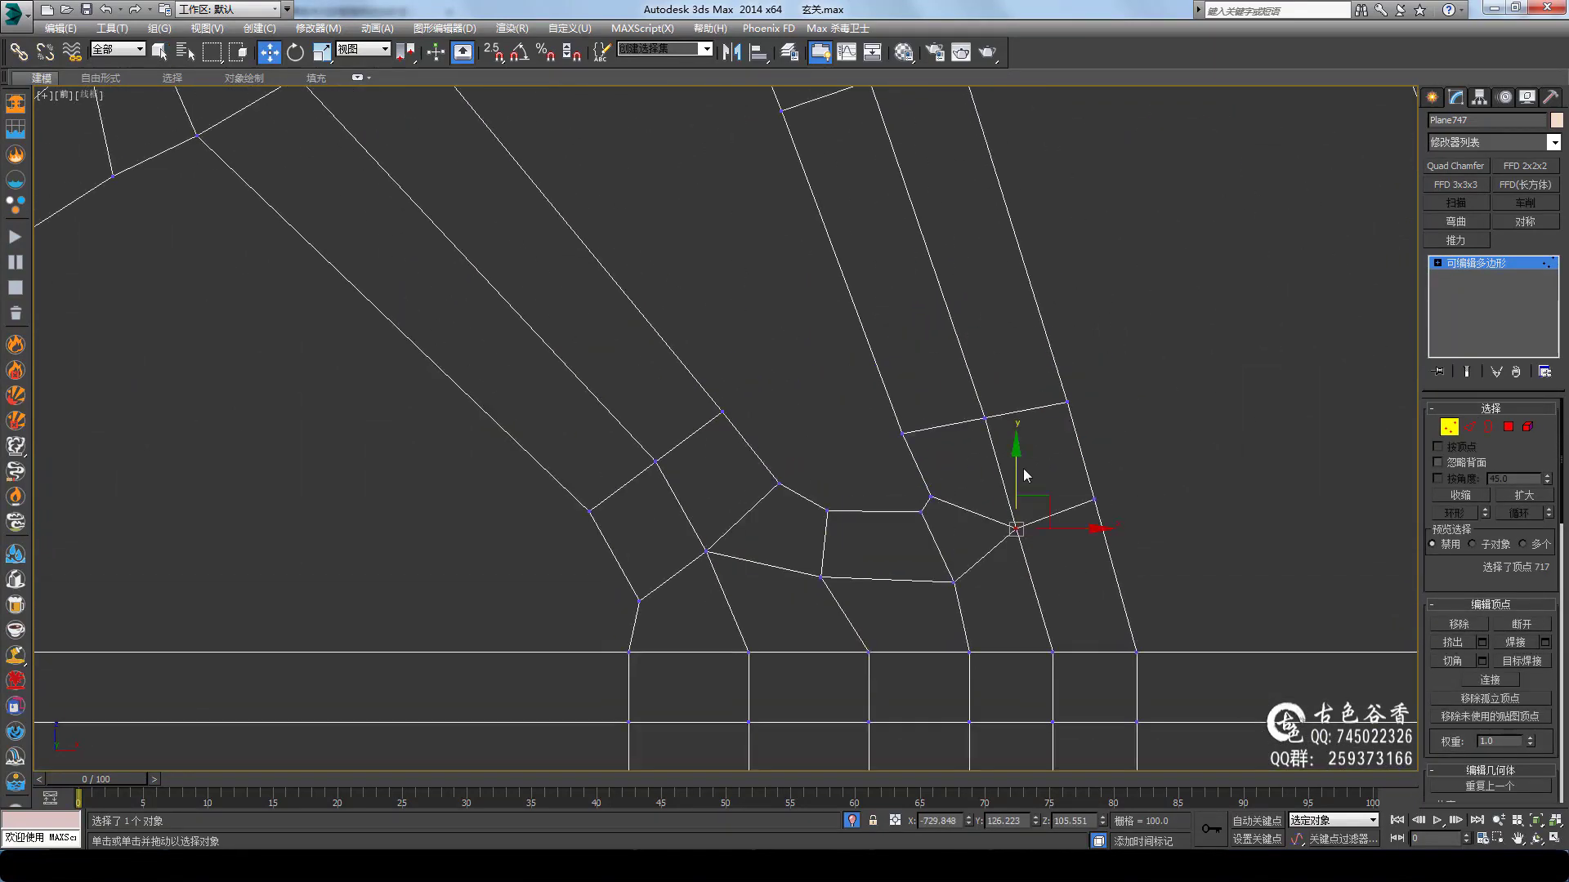
{"action": "scroll", "coordinate": [1023, 468], "scroll_direction": "down", "scroll_amount": 1}
Collapse two stray short lattice edges and merge the leftover pair of junction vertices
{"action": "scroll", "coordinate": [853, 522], "scroll_direction": "up", "scroll_amount": 1}
{"action": "left_click", "coordinate": [808, 482]}
{"action": "key", "text": "ctrl+alt+c"}
{"action": "scroll", "coordinate": [883, 518], "scroll_direction": "down", "scroll_amount": 1}
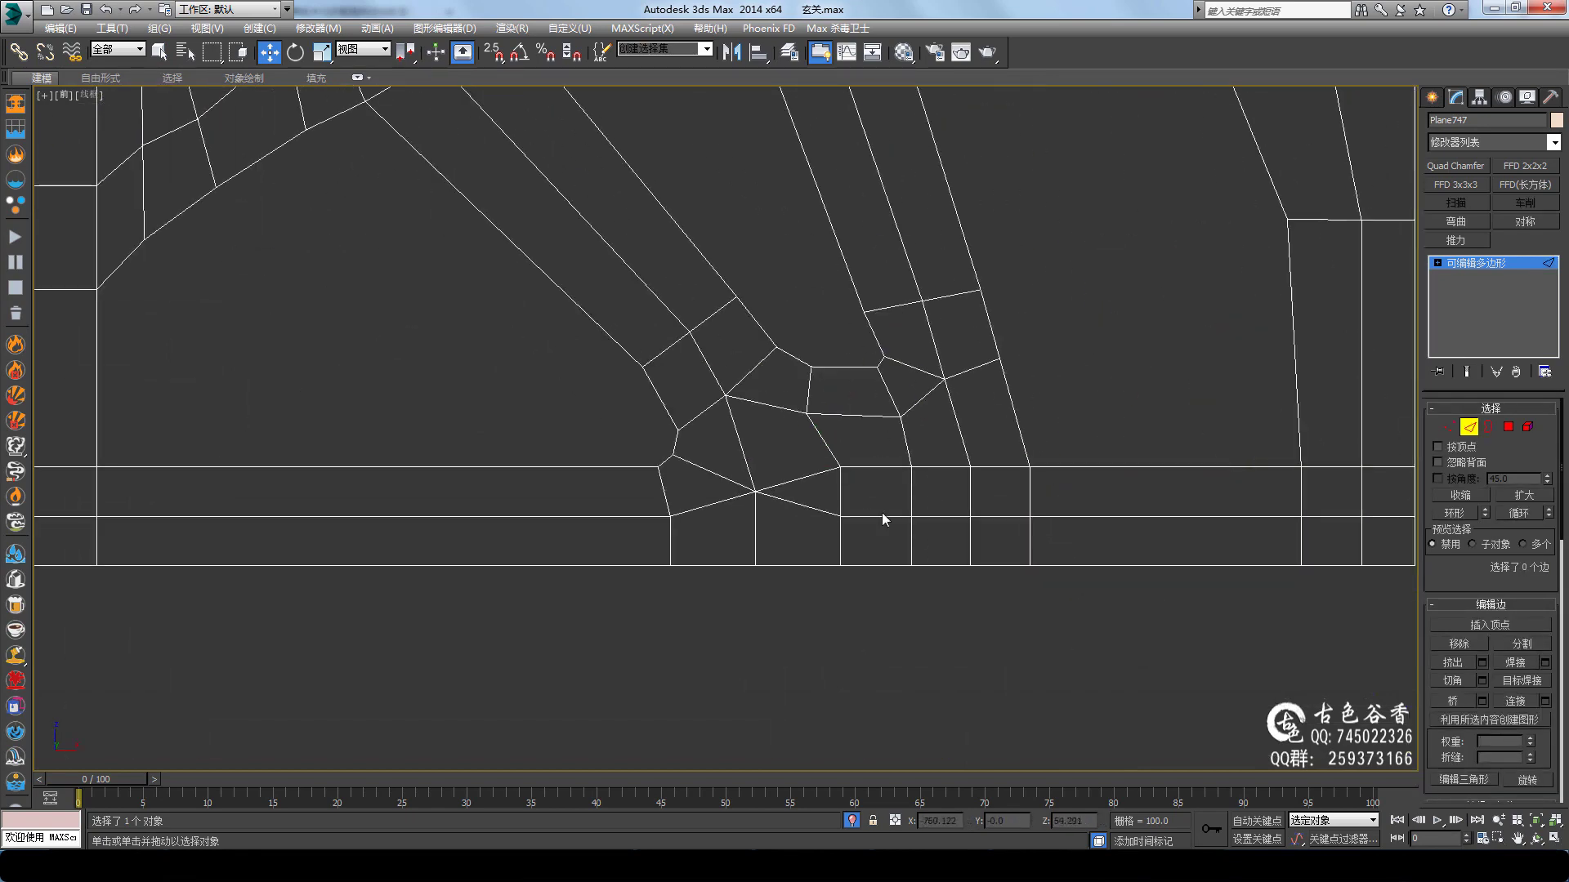
{"action": "scroll", "coordinate": [996, 482], "scroll_direction": "up", "scroll_amount": 1}
{"action": "key", "text": "ctrl+alt+c"}
{"action": "scroll", "coordinate": [996, 490], "scroll_direction": "down", "scroll_amount": 1}
{"action": "key", "text": "1"}
{"action": "scroll", "coordinate": [713, 374], "scroll_direction": "up", "scroll_amount": 2}
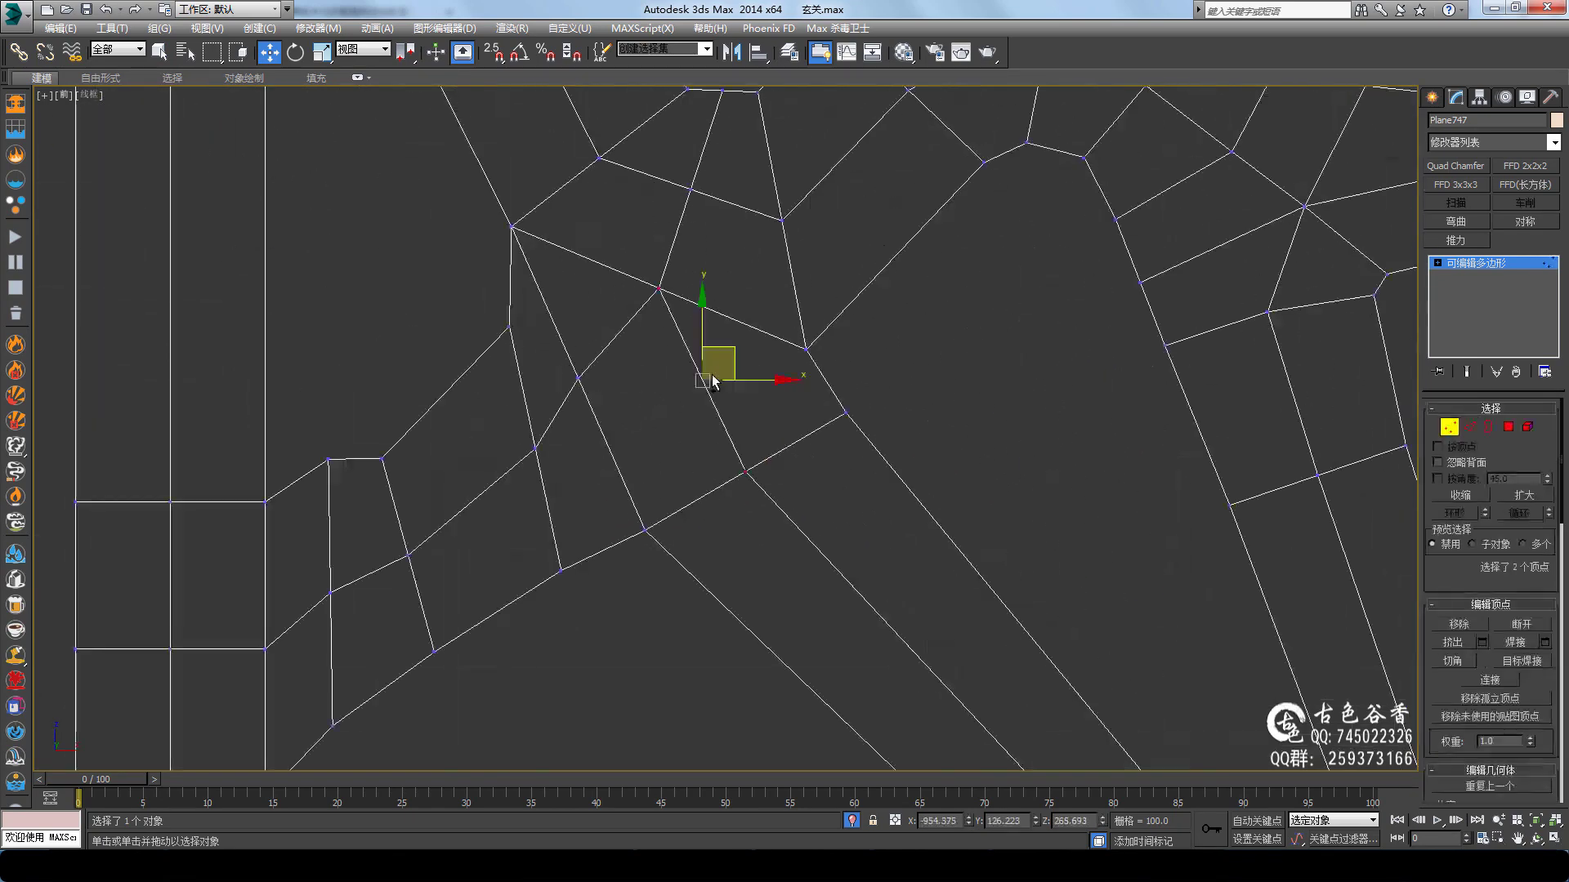
{"action": "scroll", "coordinate": [849, 351], "scroll_direction": "up", "scroll_amount": 1}
{"action": "key", "text": "ctrl+alt+c"}
Drag the hub vertices into place to even out the junction
{"action": "left_click", "coordinate": [607, 475]}
{"action": "scroll", "coordinate": [679, 396], "scroll_direction": "down", "scroll_amount": 1}
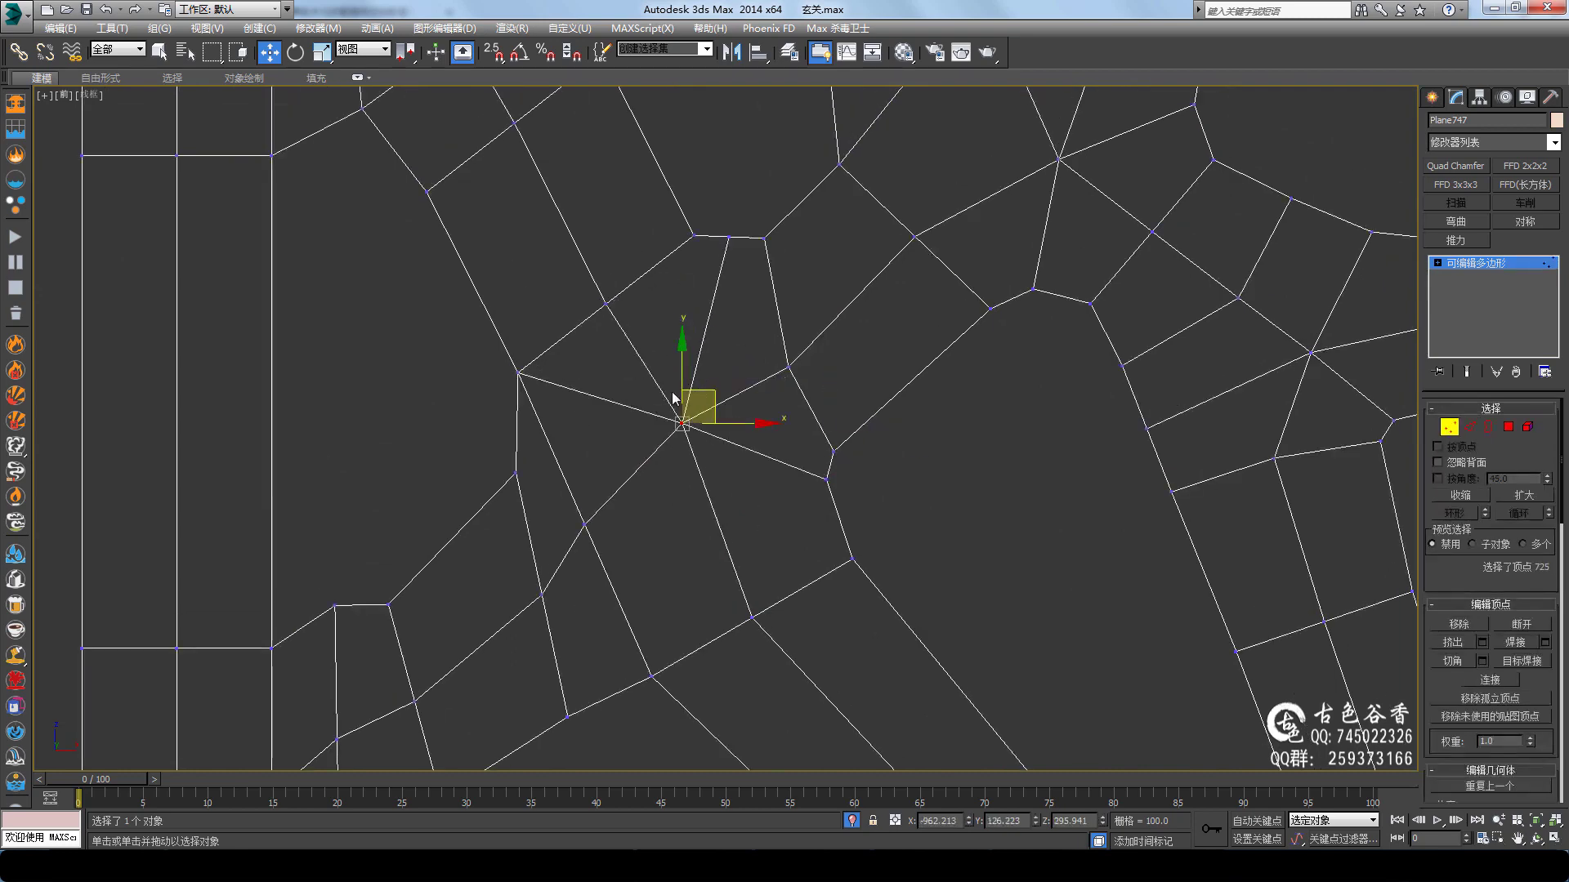
{"action": "scroll", "coordinate": [665, 511], "scroll_direction": "up", "scroll_amount": 1}
{"action": "key", "text": "1"}
{"action": "left_click_drag", "start_coordinate": [608, 363], "coordinate": [588, 445]}
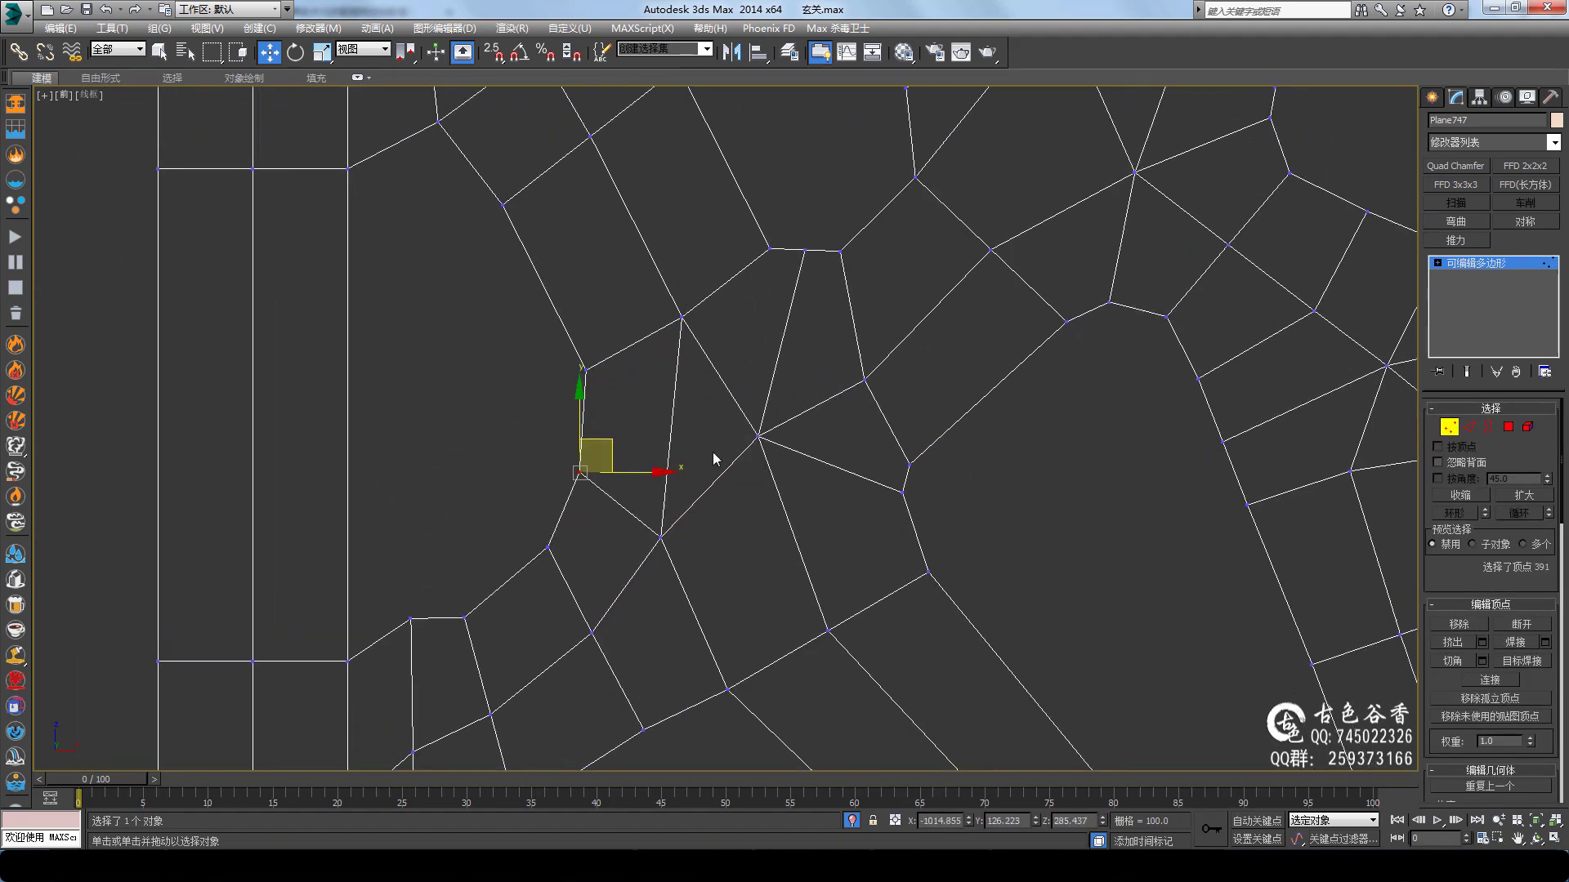
{"action": "middle_click_drag", "start_coordinate": [742, 674], "coordinate": [742, 572]}
Chamfer the two selected junction vertices at 5.138
{"action": "left_click", "coordinate": [738, 559]}
{"action": "key", "text": "1"}
{"action": "scroll", "coordinate": [875, 479], "scroll_direction": "down", "scroll_amount": 2}
{"action": "scroll", "coordinate": [875, 479], "scroll_direction": "up", "scroll_amount": 3}
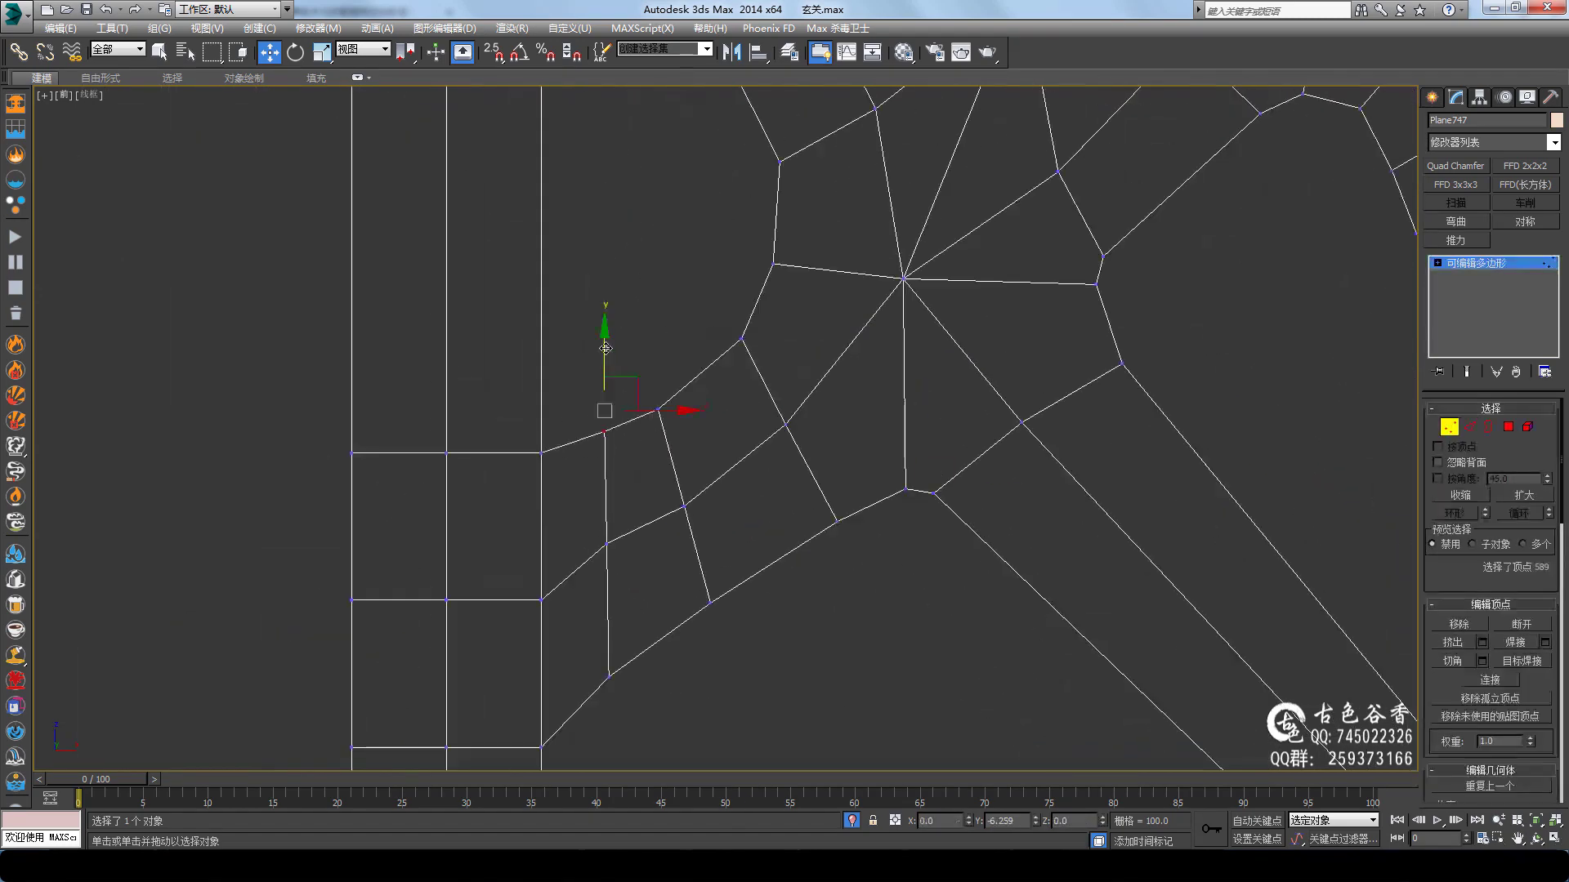
{"action": "key", "text": "ctrl+shift+c"}
{"action": "key", "text": "1"}
{"action": "scroll", "coordinate": [653, 392], "scroll_direction": "down", "scroll_amount": 2}
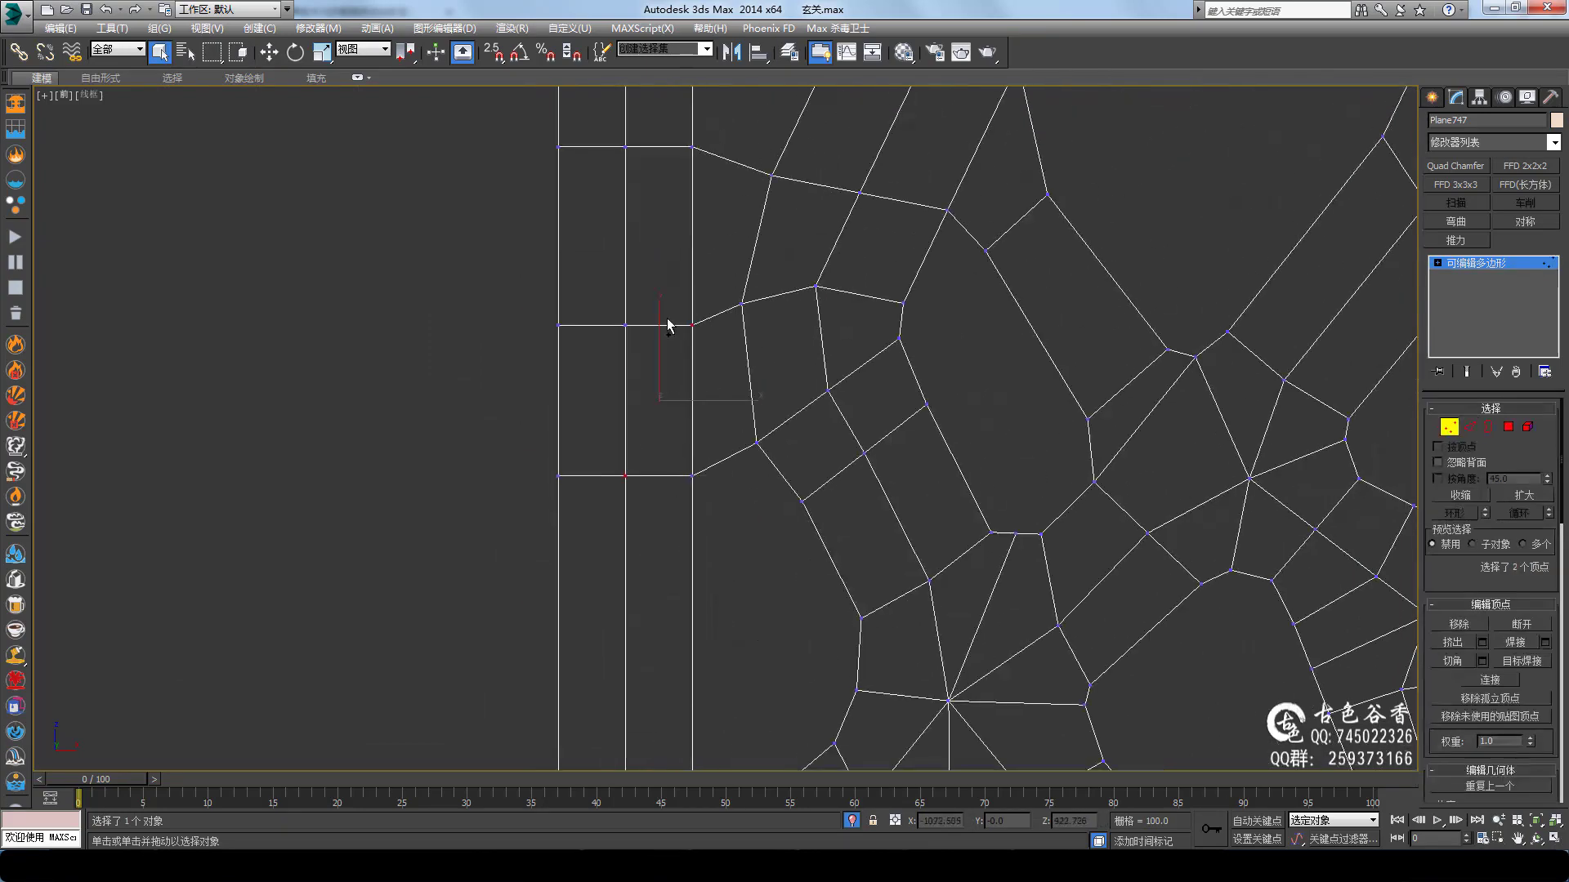
{"action": "key", "text": "1"}
Select the vertices around the next junction and chamfer them
{"action": "middle_click_drag", "start_coordinate": [684, 469], "coordinate": [684, 638]}
{"action": "left_click", "coordinate": [694, 317]}
{"action": "key", "text": "1"}
{"action": "middle_click_drag", "start_coordinate": [713, 494], "coordinate": [716, 381]}
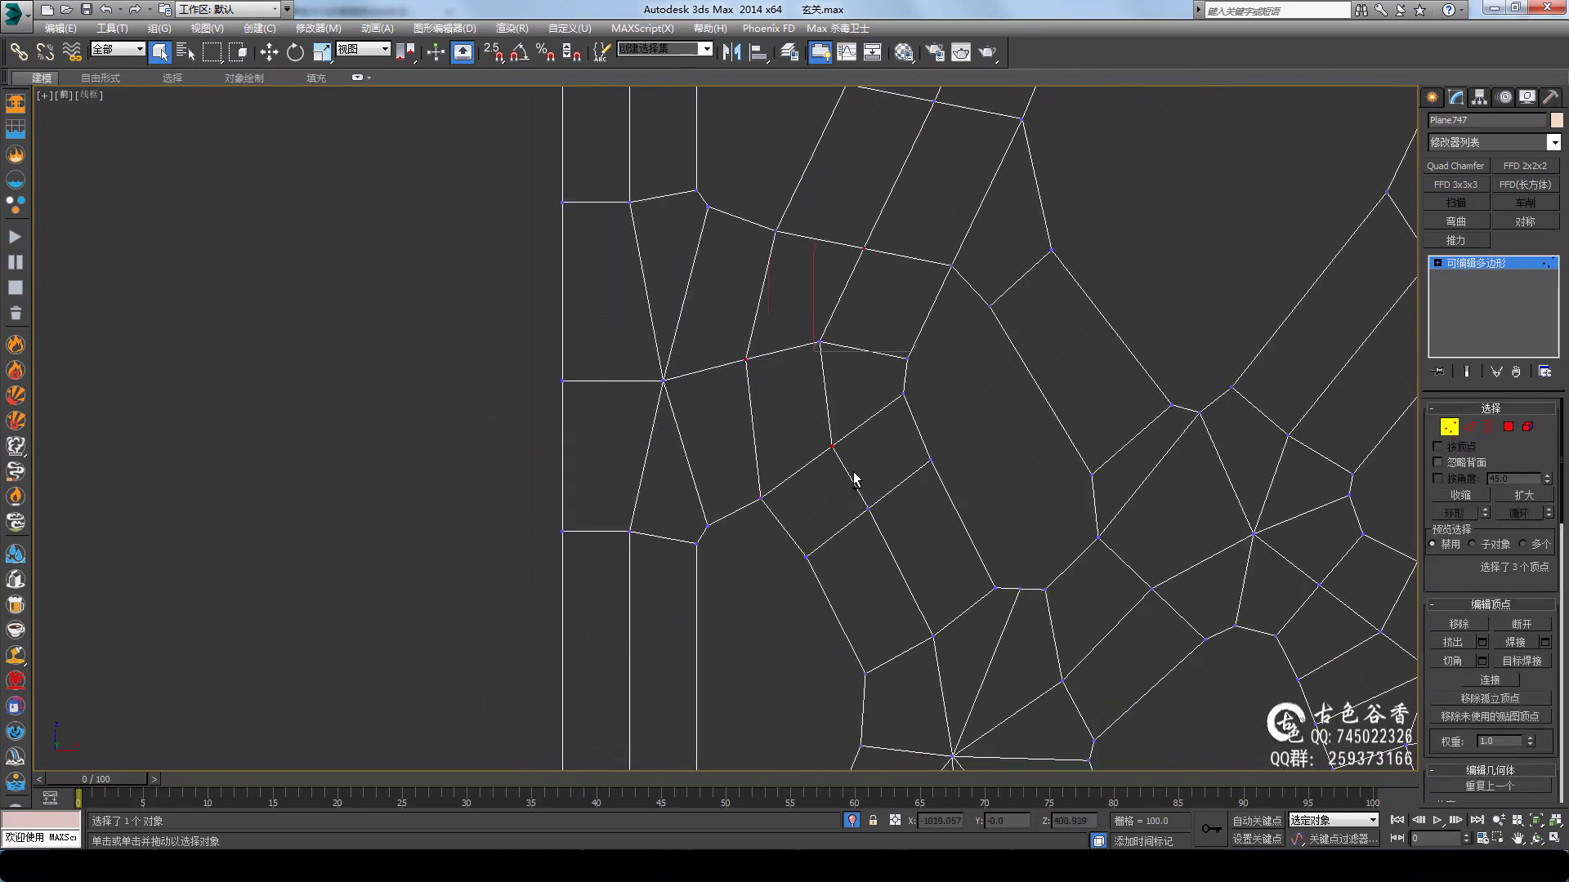
{"action": "scroll", "coordinate": [861, 375], "scroll_direction": "down", "scroll_amount": 1}
{"action": "scroll", "coordinate": [910, 375], "scroll_direction": "down", "scroll_amount": 3}
{"action": "scroll", "coordinate": [623, 302], "scroll_direction": "up", "scroll_amount": 3}
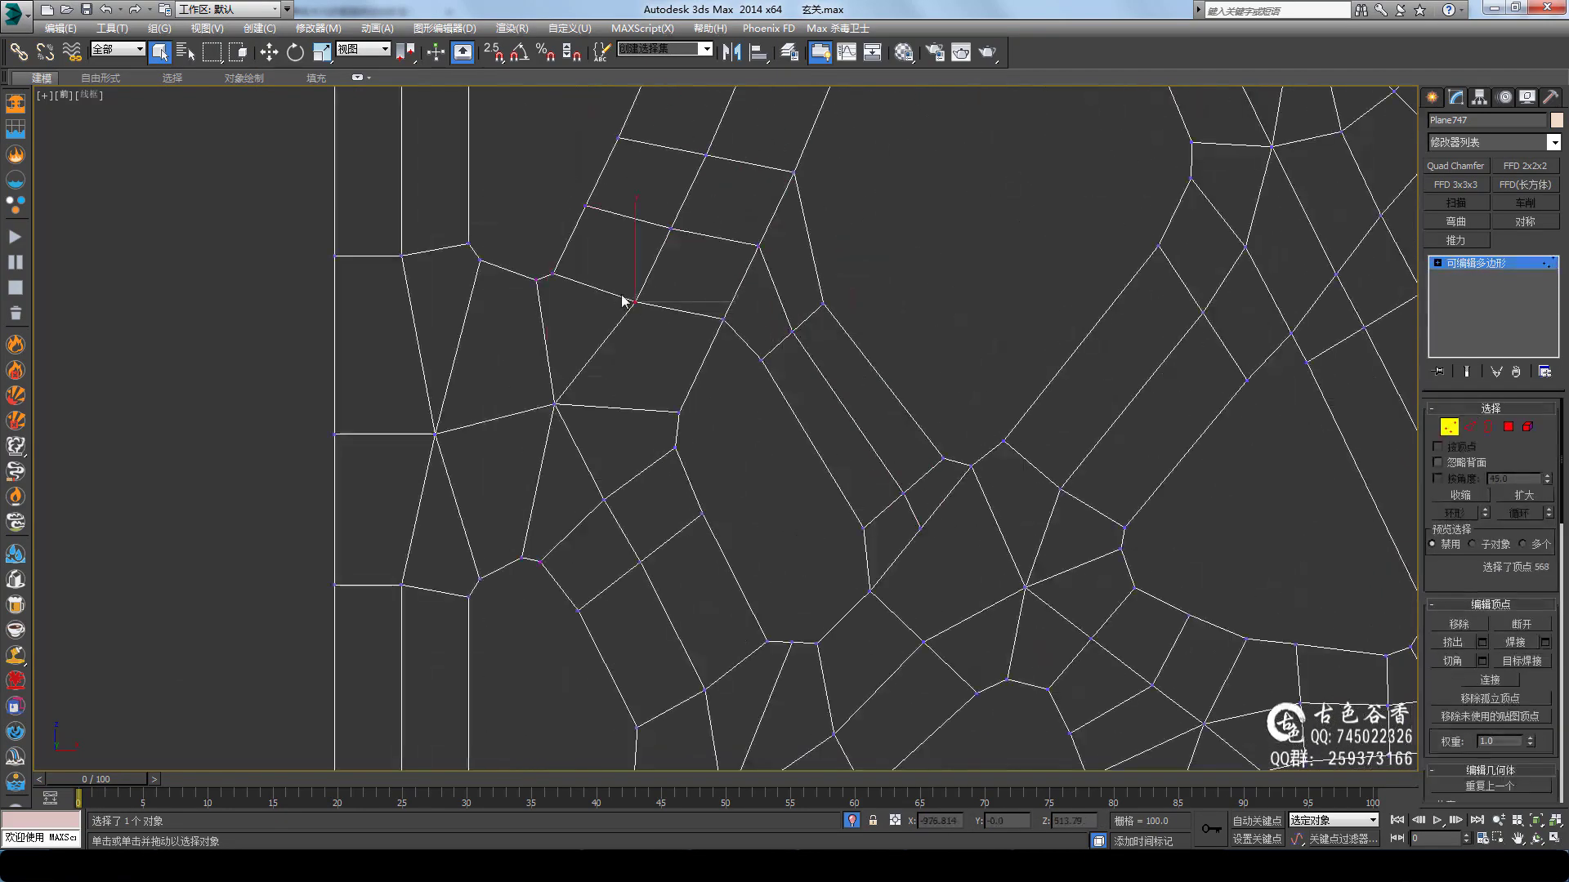
{"action": "scroll", "coordinate": [763, 459], "scroll_direction": "up", "scroll_amount": 1}
{"action": "key", "text": "ctrl+shift+c"}
{"action": "scroll", "coordinate": [781, 227], "scroll_direction": "up", "scroll_amount": 3}
{"action": "scroll", "coordinate": [840, 438], "scroll_direction": "down", "scroll_amount": 3}
Chamfer another pair of junction vertices and select all vertices for moving
{"action": "key", "text": "w"}
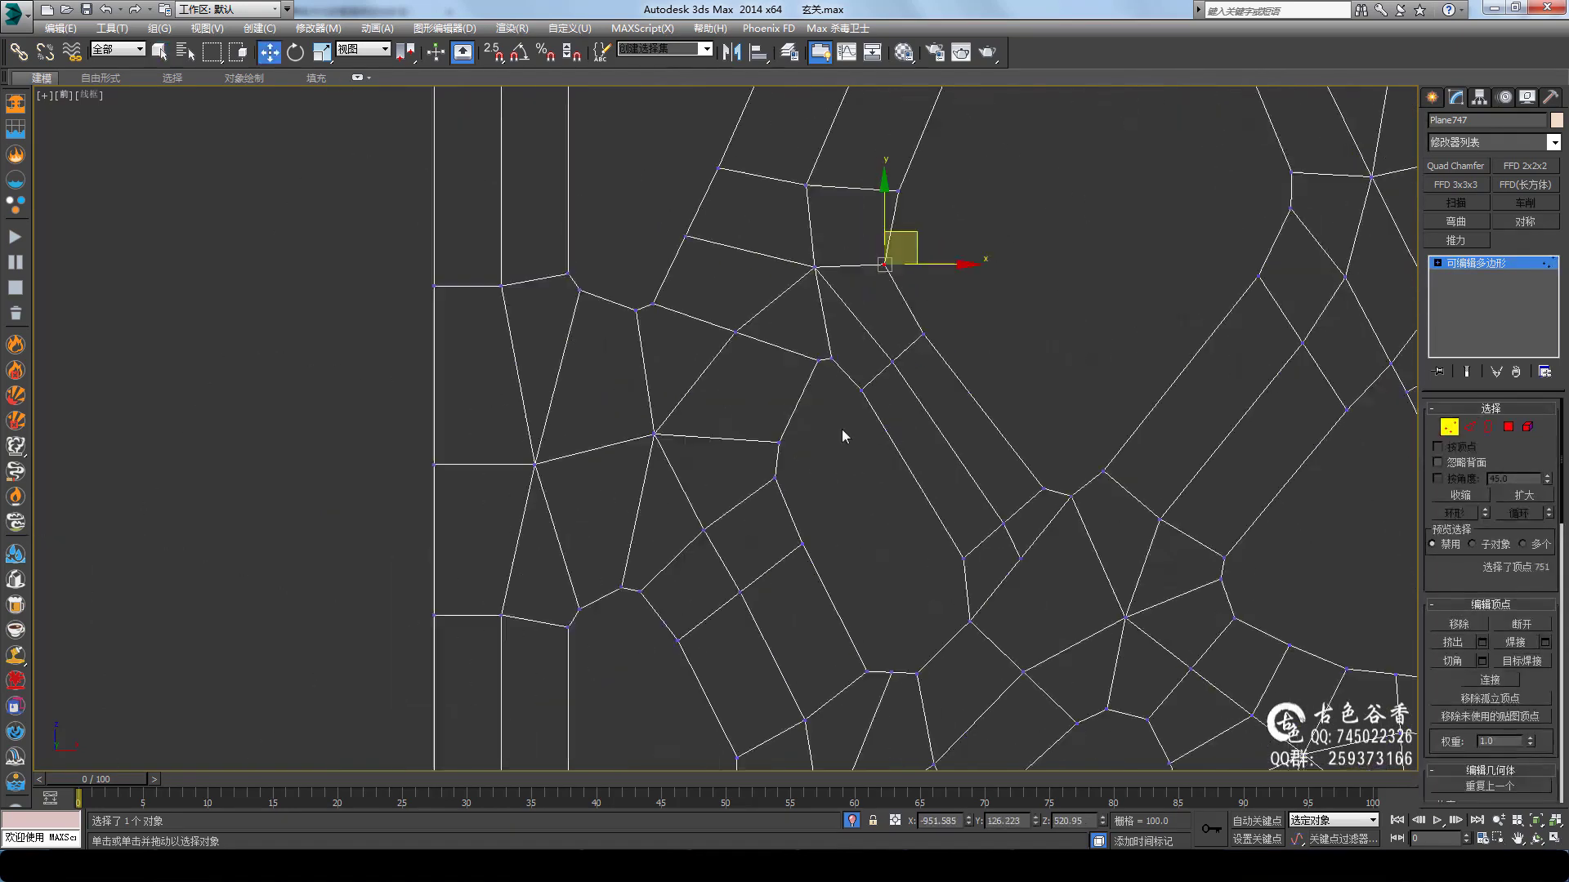
{"action": "scroll", "coordinate": [934, 428], "scroll_direction": "up", "scroll_amount": 3}
{"action": "scroll", "coordinate": [973, 467], "scroll_direction": "down", "scroll_amount": 2}
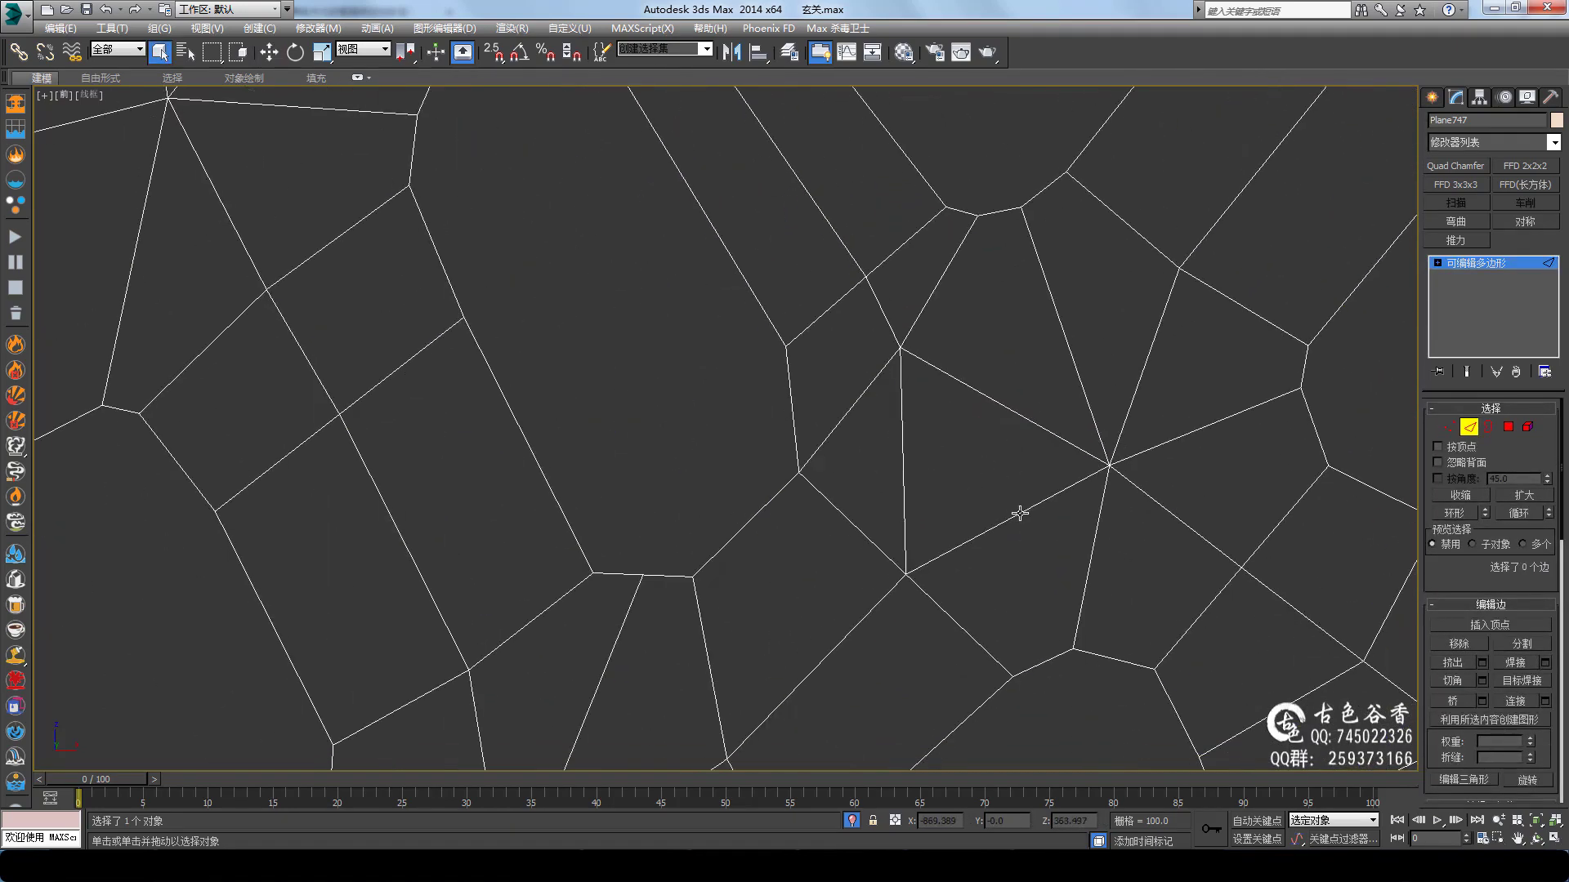
{"action": "key", "text": "ctrl+shift+c"}
{"action": "scroll", "coordinate": [1054, 404], "scroll_direction": "down", "scroll_amount": 2}
{"action": "key", "text": "1"}
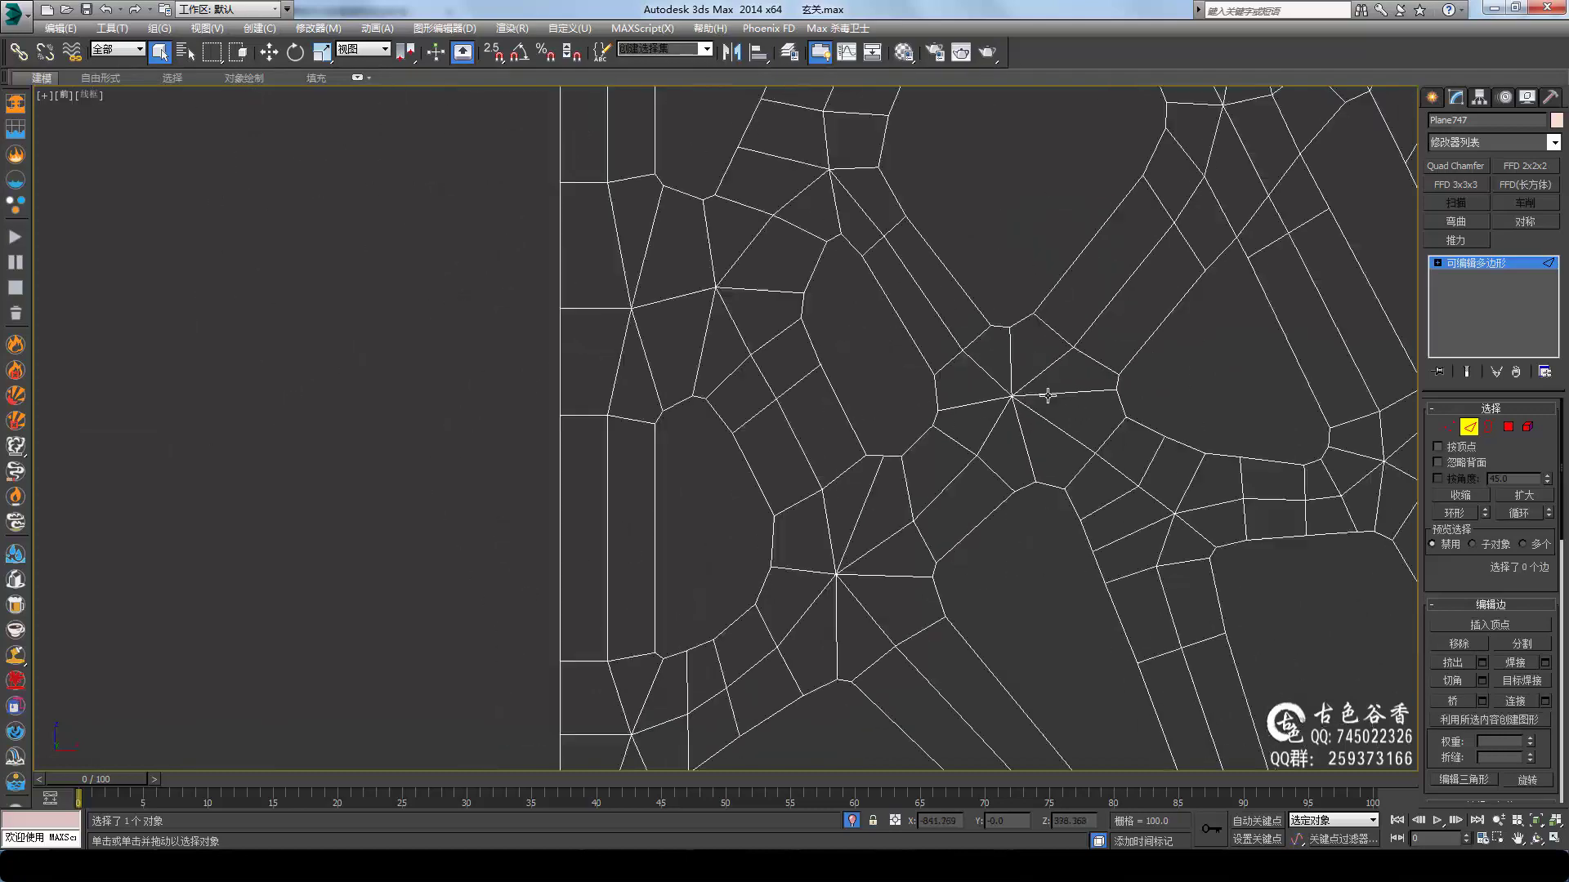
{"action": "key", "text": "ctrl+a"}
{"action": "key", "text": "w"}
{"action": "scroll", "coordinate": [1046, 474], "scroll_direction": "up", "scroll_amount": 2}
{"action": "scroll", "coordinate": [1052, 526], "scroll_direction": "up", "scroll_amount": 2}
{"action": "scroll", "coordinate": [822, 325], "scroll_direction": "up", "scroll_amount": 1}
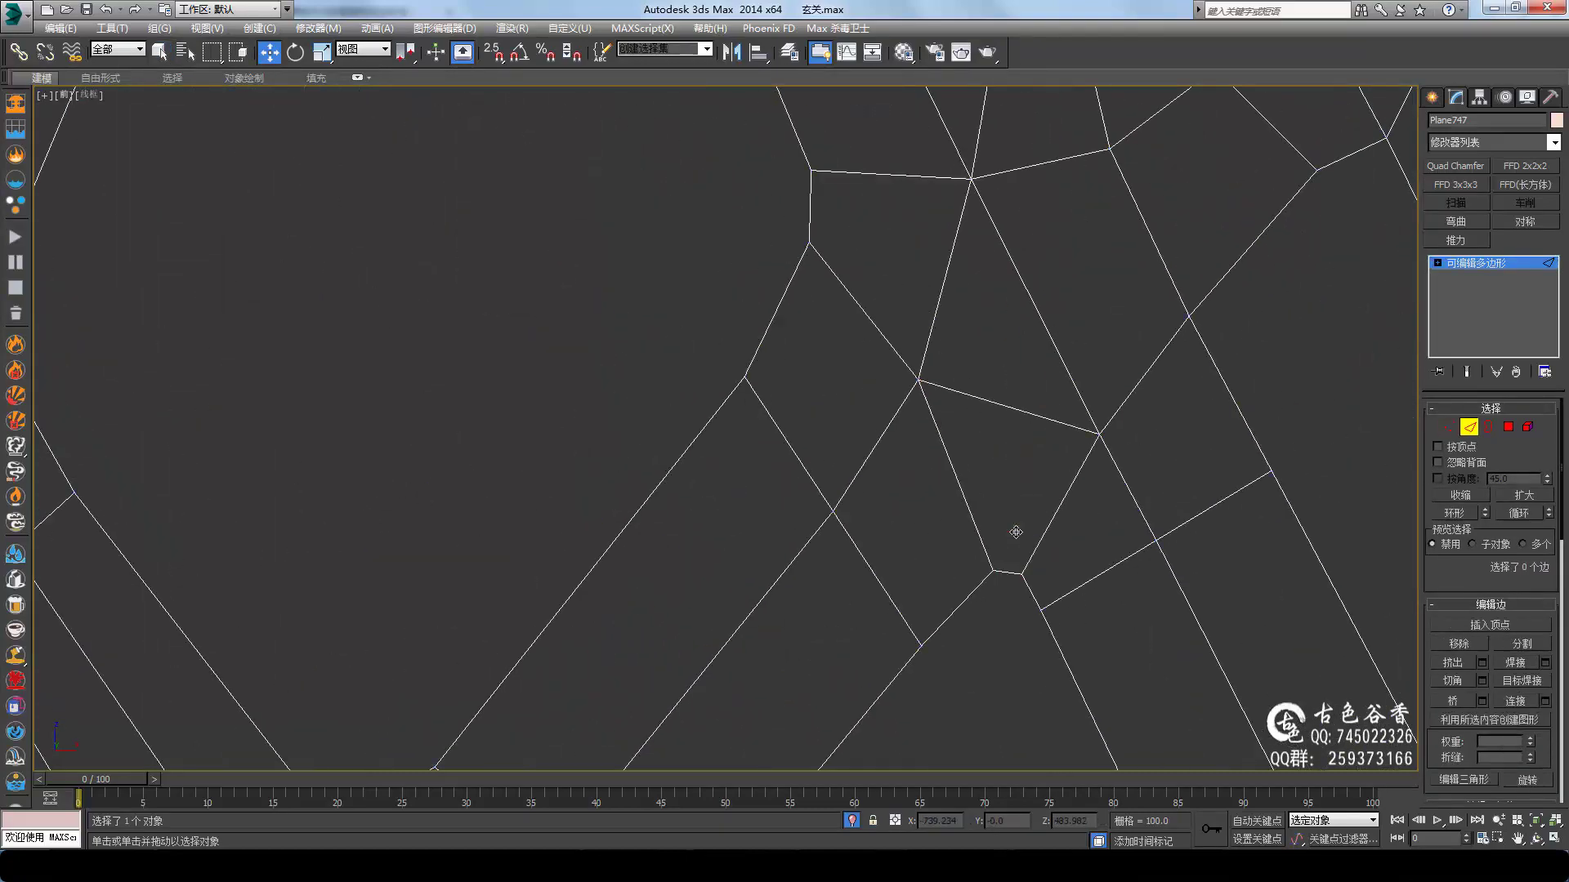
{"action": "scroll", "coordinate": [1011, 532], "scroll_direction": "down", "scroll_amount": 2}
Turn off the smoothing preview and chamfer two more junction vertices
{"action": "key", "text": "2"}
{"action": "scroll", "coordinate": [1073, 448], "scroll_direction": "up", "scroll_amount": 1}
{"action": "key", "text": "1"}
{"action": "scroll", "coordinate": [1072, 448], "scroll_direction": "down", "scroll_amount": 2}
{"action": "scroll", "coordinate": [875, 519], "scroll_direction": "up", "scroll_amount": 2}
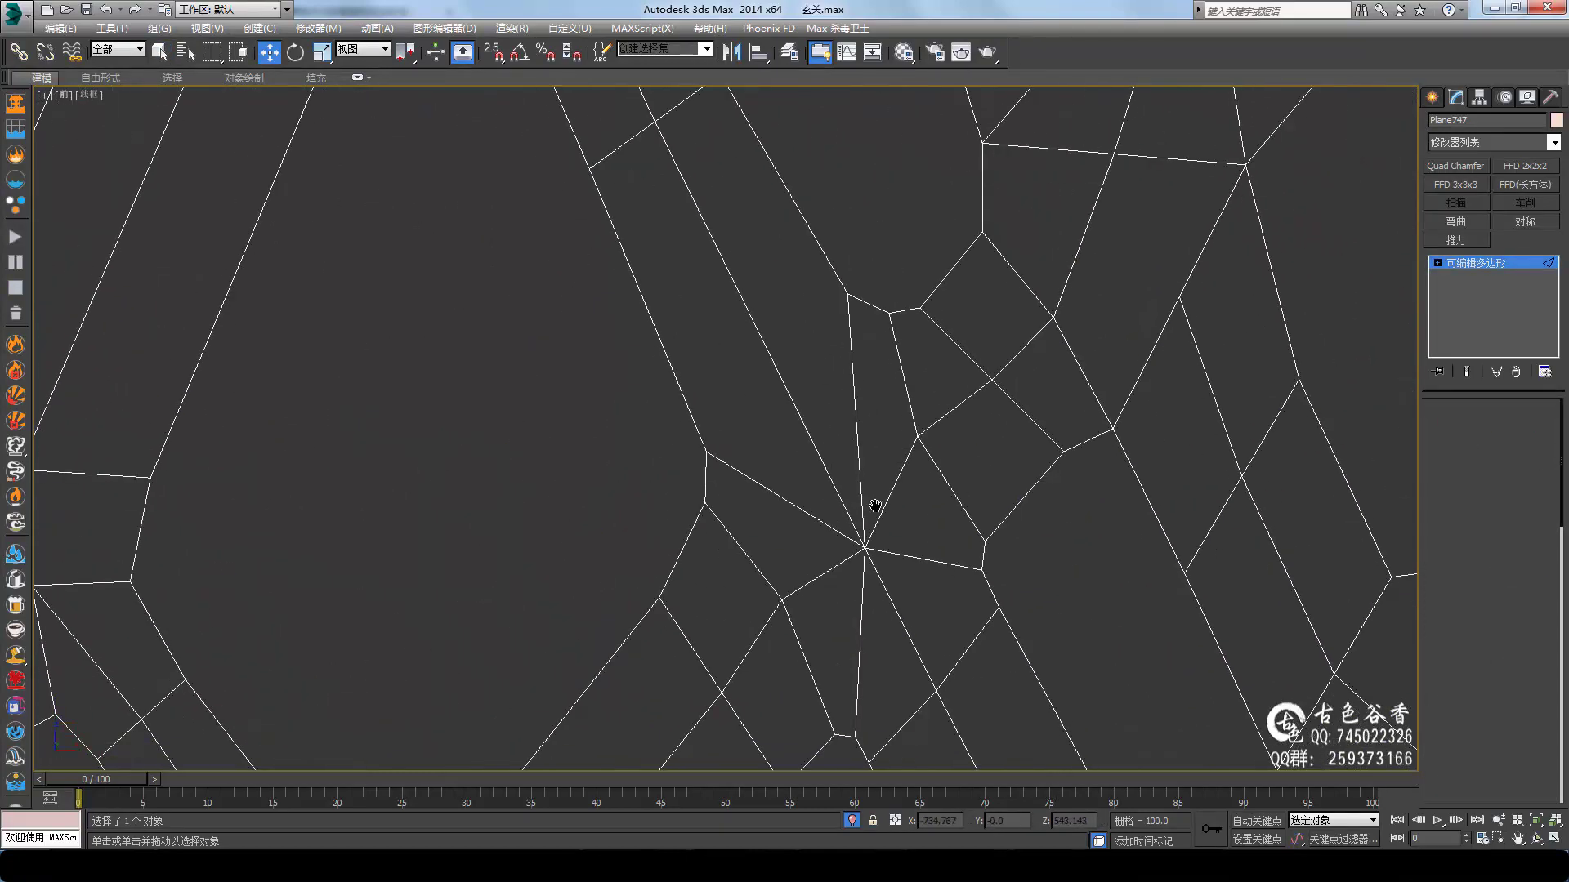
{"action": "scroll", "coordinate": [858, 515], "scroll_direction": "up", "scroll_amount": 1}
{"action": "key", "text": "ctrl+q"}
{"action": "key", "text": "ctrl+shift+c"}
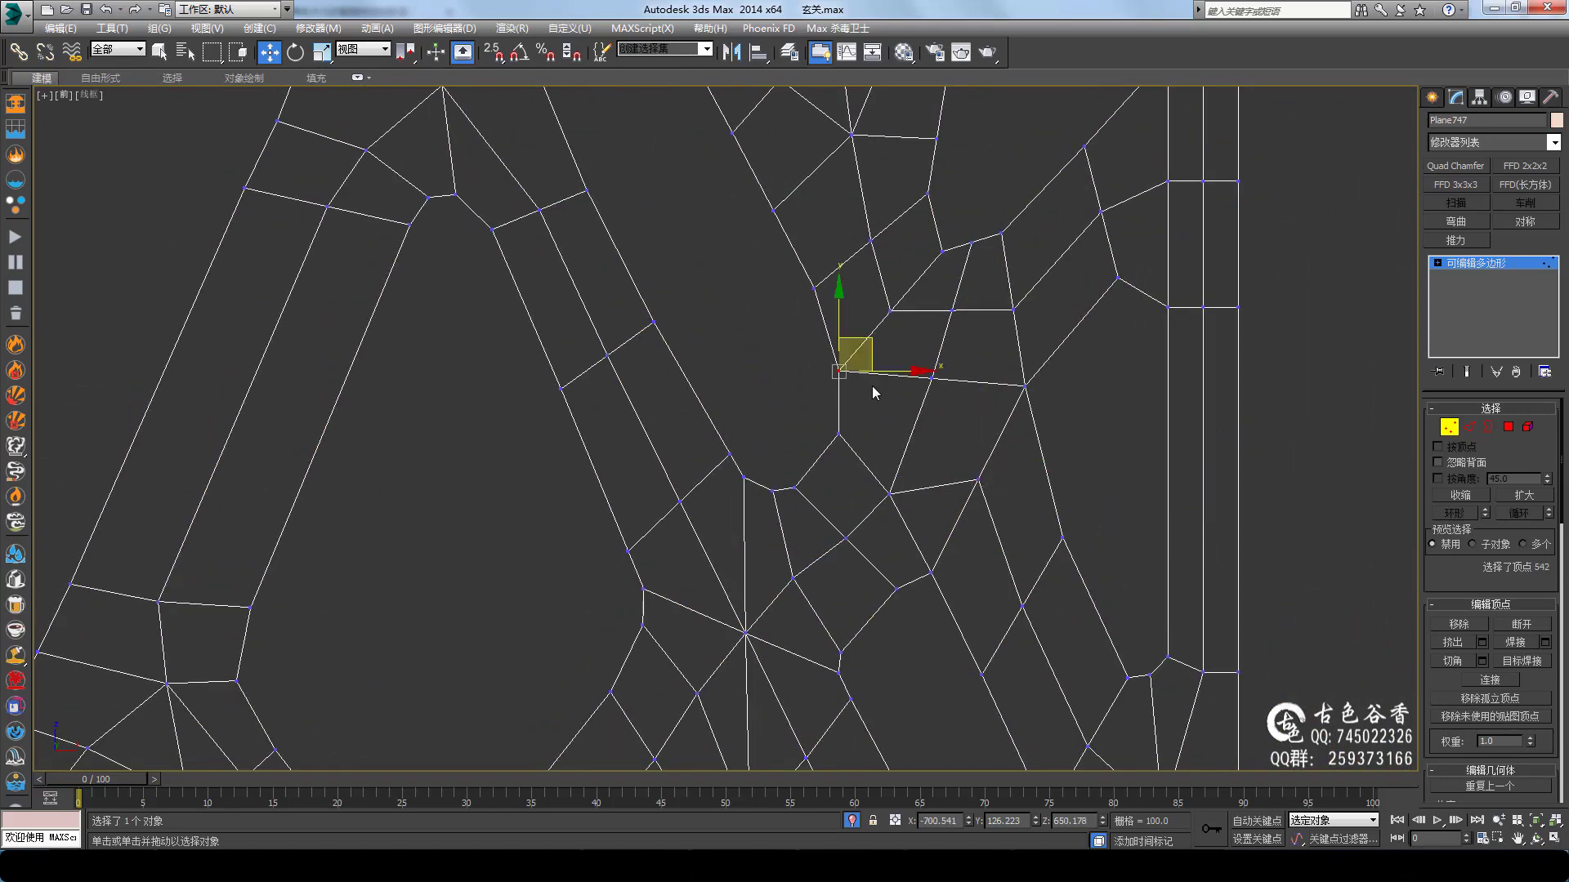
{"action": "scroll", "coordinate": [871, 386], "scroll_direction": "up", "scroll_amount": 1}
{"action": "scroll", "coordinate": [1057, 262], "scroll_direction": "down", "scroll_amount": 1}
{"action": "key", "text": "2"}
{"action": "key", "text": "q"}
{"action": "left_click", "coordinate": [1056, 383]}
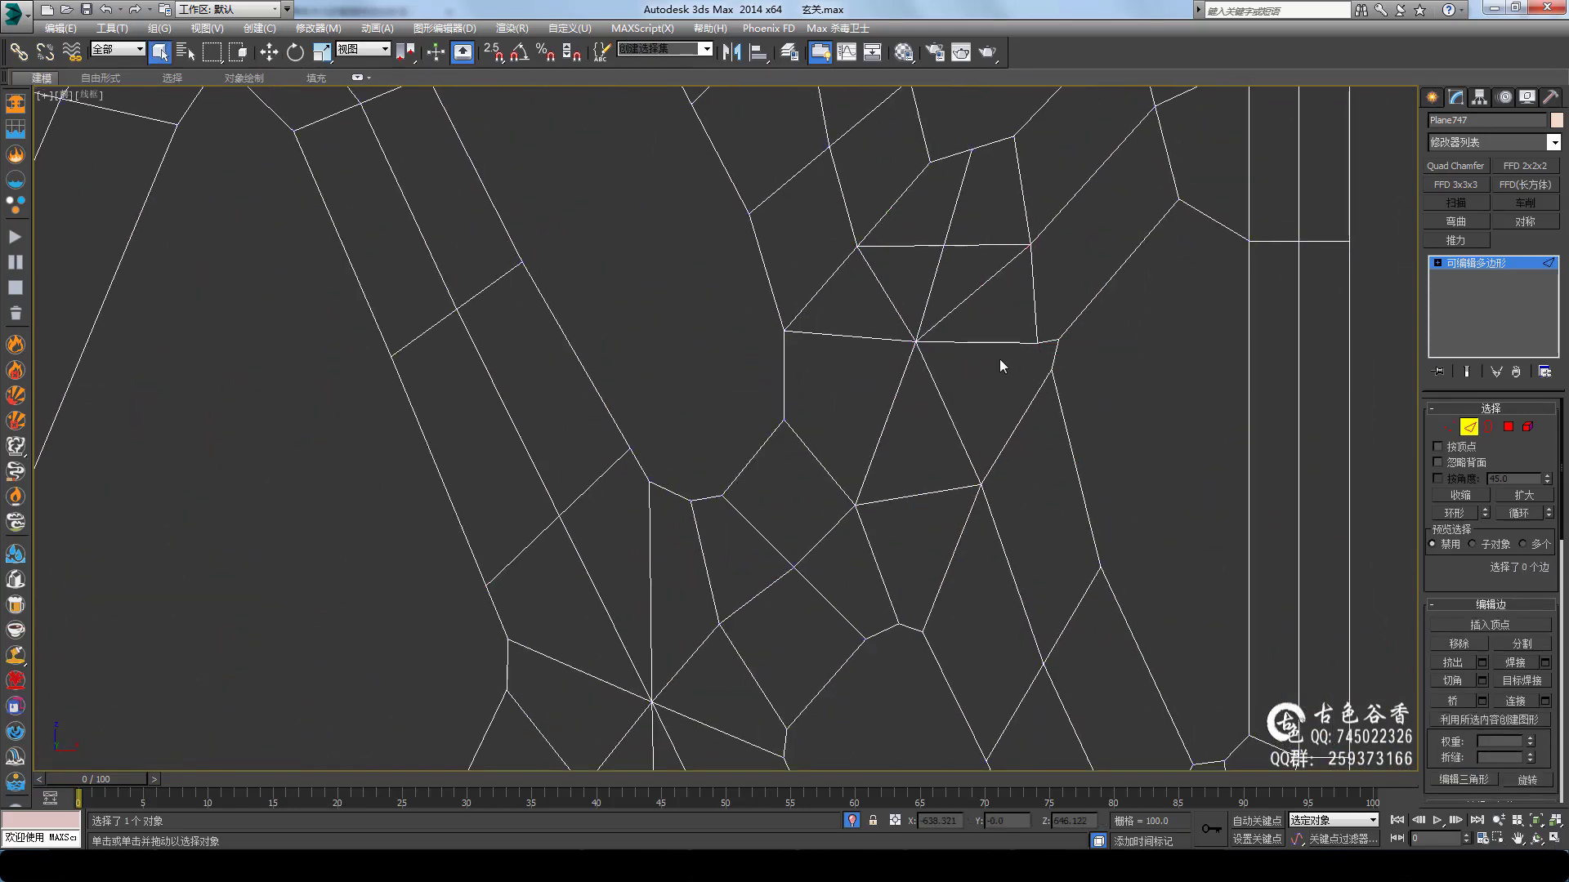
Select the diagonal hub edge, then chamfer the corner vertices around that junction
{"action": "left_click", "coordinate": [1009, 262]}
{"action": "key", "text": "w"}
{"action": "scroll", "coordinate": [963, 402], "scroll_direction": "up", "scroll_amount": 2}
{"action": "scroll", "coordinate": [968, 389], "scroll_direction": "down", "scroll_amount": 2}
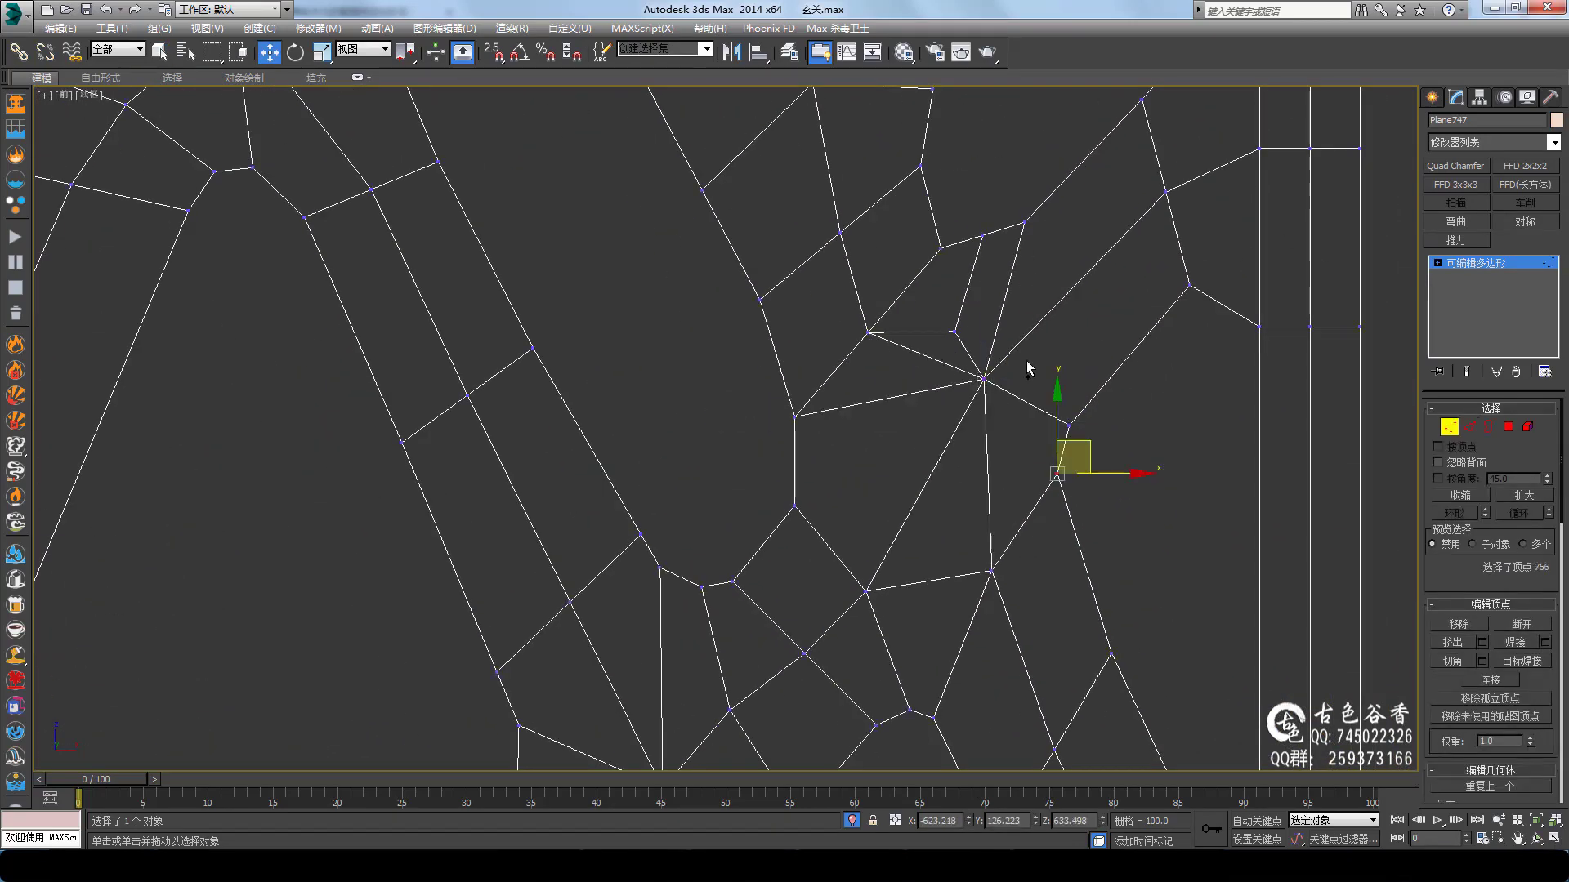
{"action": "key", "text": "2"}
{"action": "left_click", "coordinate": [856, 446]}
{"action": "key", "text": "1"}
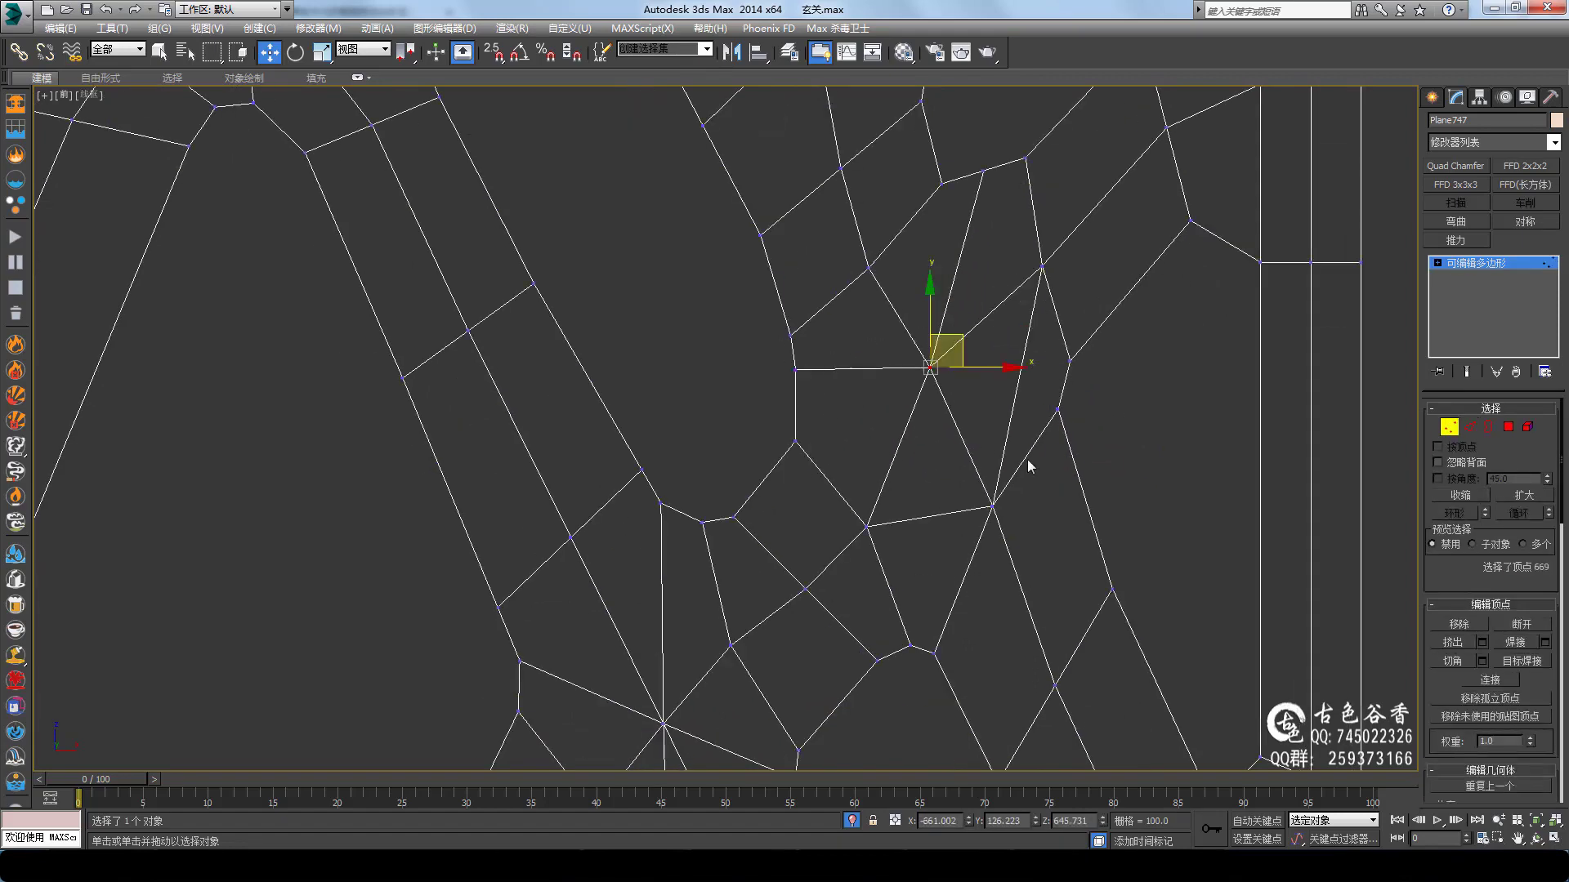
{"action": "key", "text": "2"}
{"action": "left_click_drag", "start_coordinate": [966, 354], "coordinate": [959, 360]}
{"action": "key", "text": "1"}
{"action": "mouse_move", "coordinate": [959, 360]}
{"action": "middle_mouse_down"}
{"action": "mouse_move", "coordinate": [935, 385]}
{"action": "mouse_move", "coordinate": [1122, 473]}
{"action": "mouse_move", "coordinate": [1059, 420]}
{"action": "mouse_move", "coordinate": [1137, 395]}
{"action": "middle_mouse_up"}
{"action": "key", "text": "ctrl+shift+c"}
Chamfer a vertex at another junction near the lattice border
{"action": "key", "text": "2"}
{"action": "scroll", "coordinate": [719, 641], "scroll_direction": "up", "scroll_amount": 3}
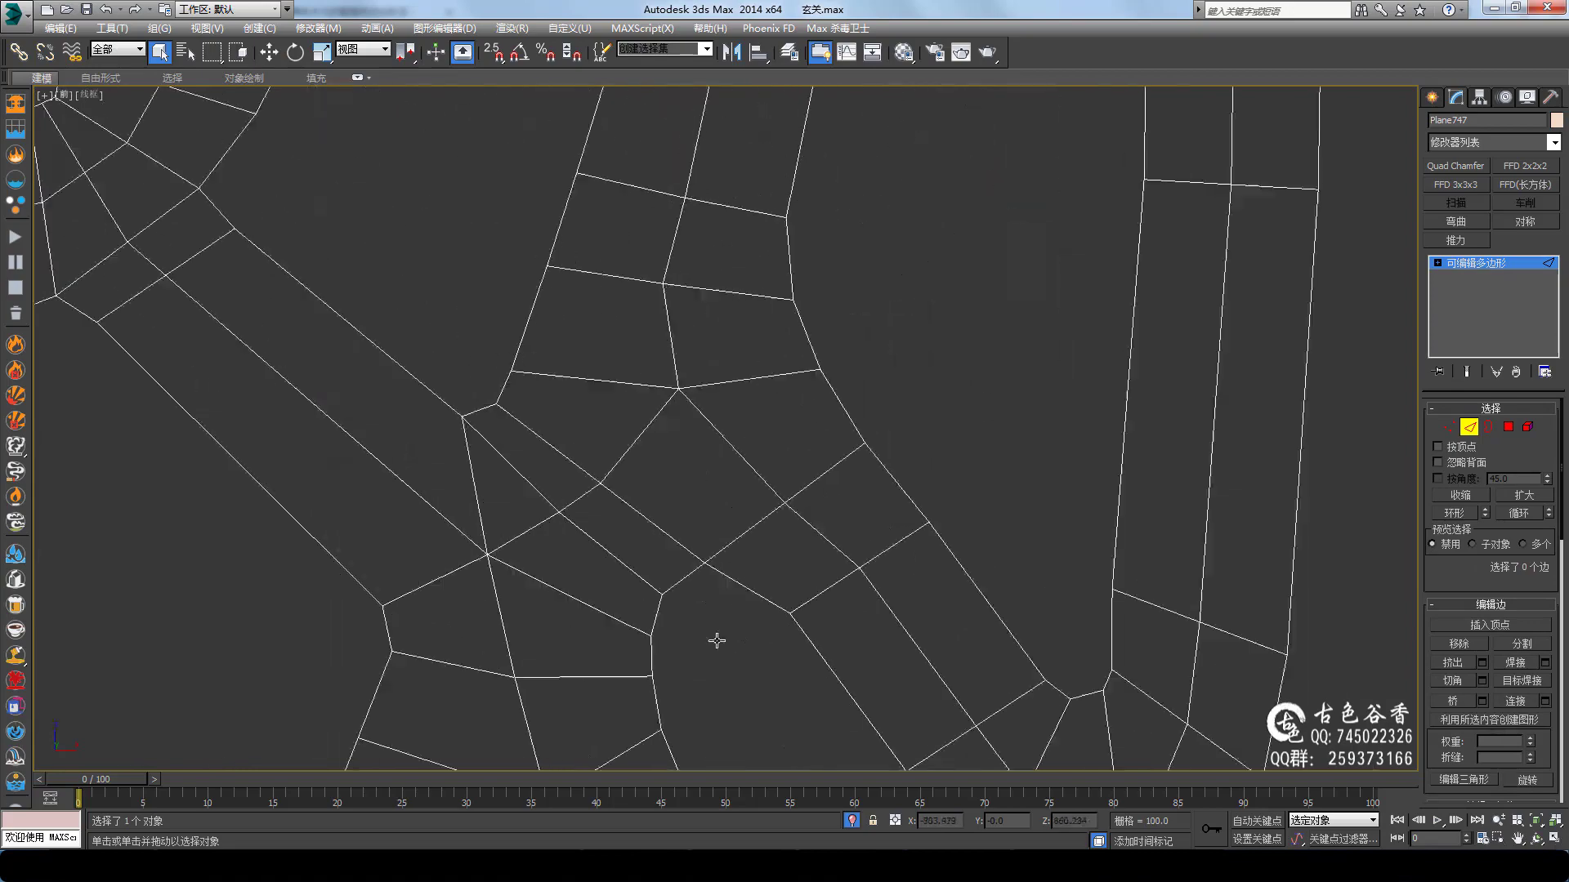
{"action": "scroll", "coordinate": [740, 490], "scroll_direction": "up", "scroll_amount": 2}
{"action": "middle_click_drag", "start_coordinate": [739, 491], "coordinate": [737, 415]}
{"action": "scroll", "coordinate": [666, 399], "scroll_direction": "down", "scroll_amount": 3}
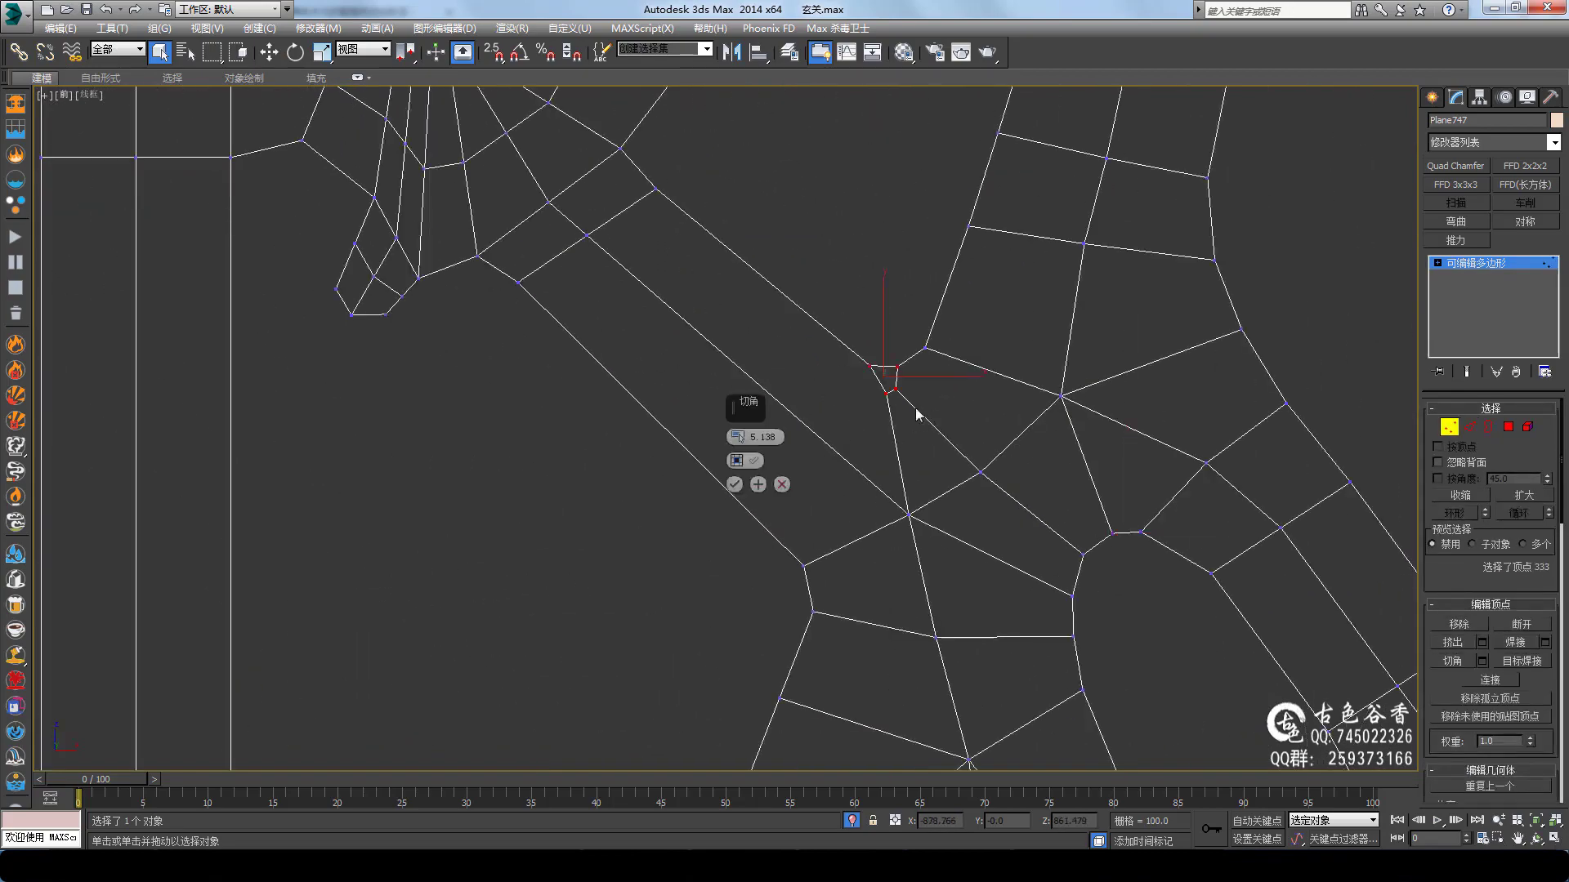
{"action": "mouse_move", "coordinate": [917, 413]}
{"action": "middle_mouse_down"}
{"action": "mouse_move", "coordinate": [1050, 379]}
{"action": "mouse_move", "coordinate": [1019, 493]}
{"action": "middle_mouse_up"}
{"action": "scroll", "coordinate": [876, 396], "scroll_direction": "up", "scroll_amount": 5}
{"action": "scroll", "coordinate": [828, 502], "scroll_direction": "down", "scroll_amount": 5}
{"action": "scroll", "coordinate": [1018, 494], "scroll_direction": "up", "scroll_amount": 2}
{"action": "key", "text": "1"}
{"action": "key", "text": "ctrl+shift+c"}
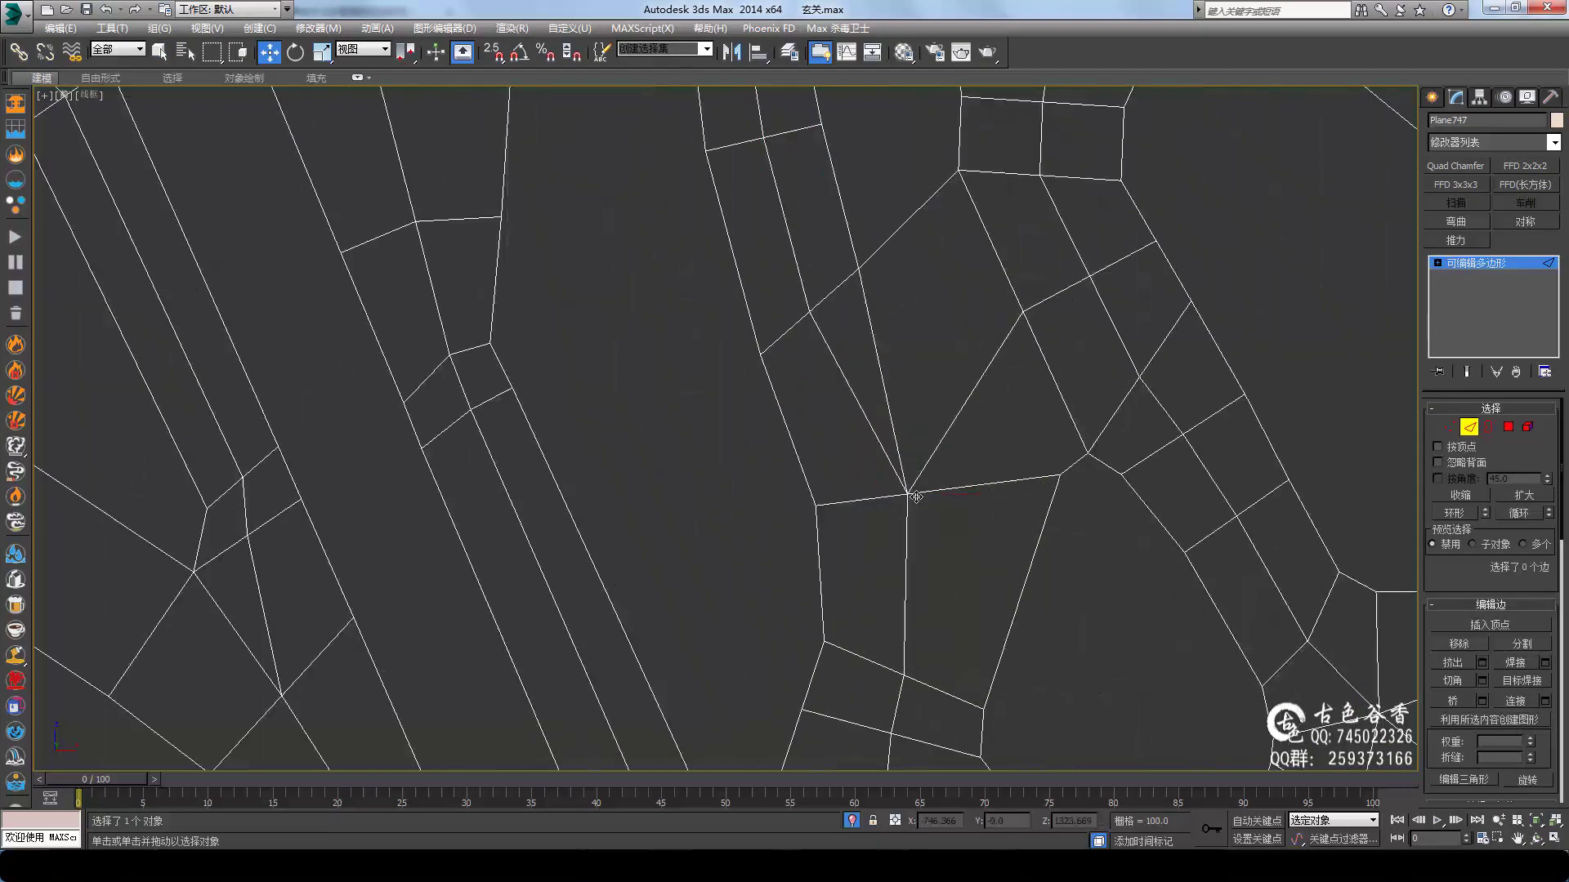
Cut a diagonal edge into the hub vertex, then select the nearby junction vertex for moving
{"action": "left_click", "coordinate": [989, 535]}
{"action": "right_click", "coordinate": [893, 396]}
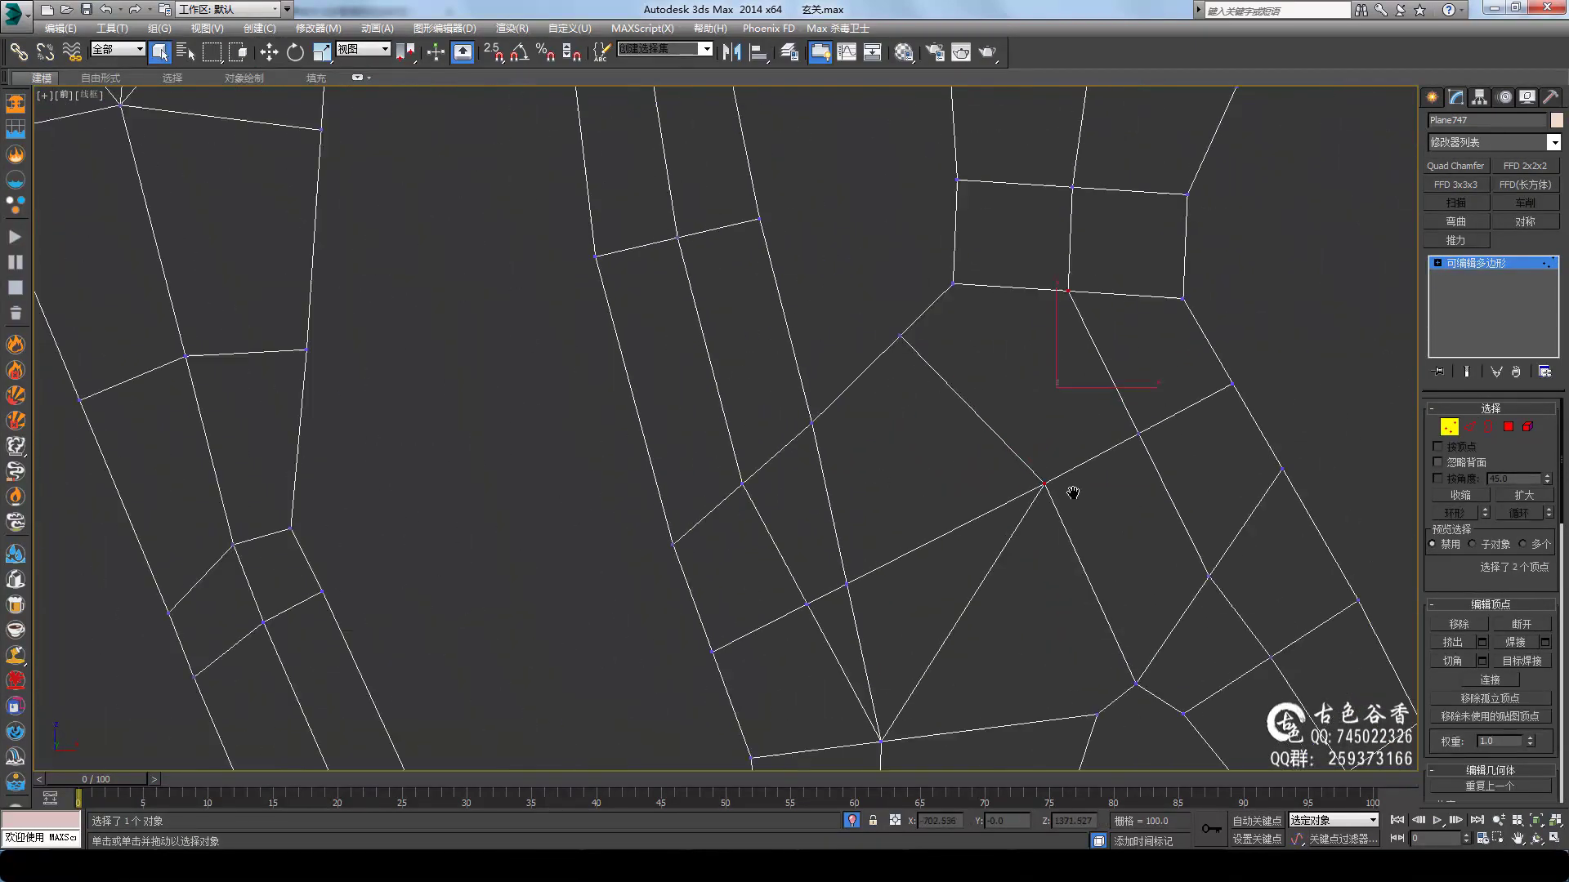
{"action": "middle_click_drag", "start_coordinate": [1068, 490], "coordinate": [904, 507]}
{"action": "key", "text": "1"}
{"action": "left_click_drag", "start_coordinate": [910, 467], "coordinate": [1005, 518]}
{"action": "key", "text": "w"}
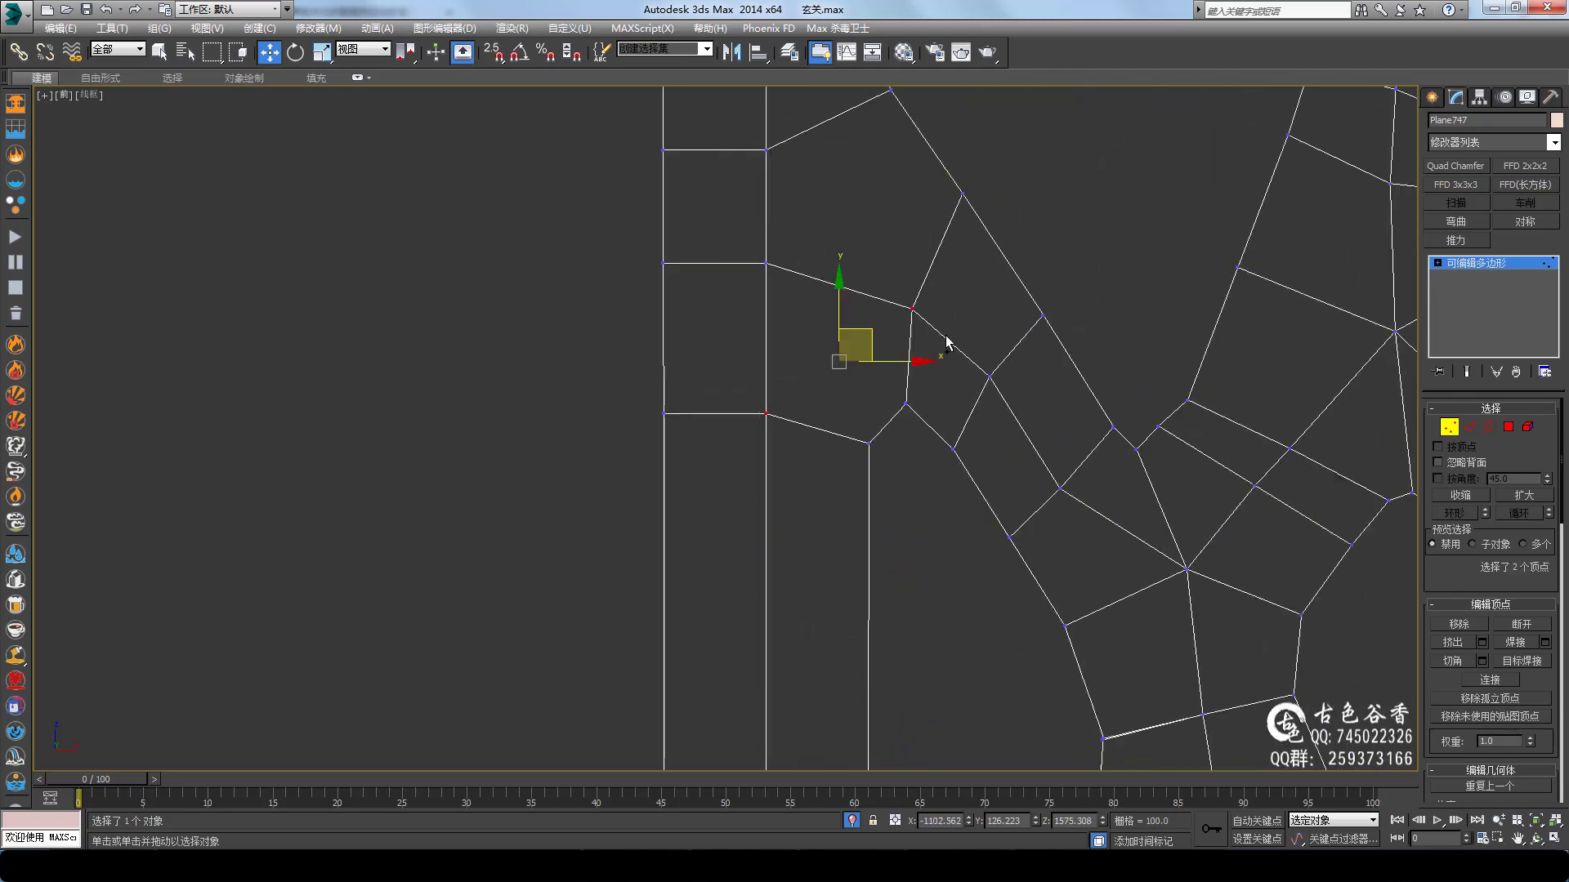
Pan and zoom across the lattice to its bottom border and frame-corner edges
{"action": "key", "text": "1"}
{"action": "middle_click_drag", "start_coordinate": [1317, 745], "coordinate": [980, 479]}
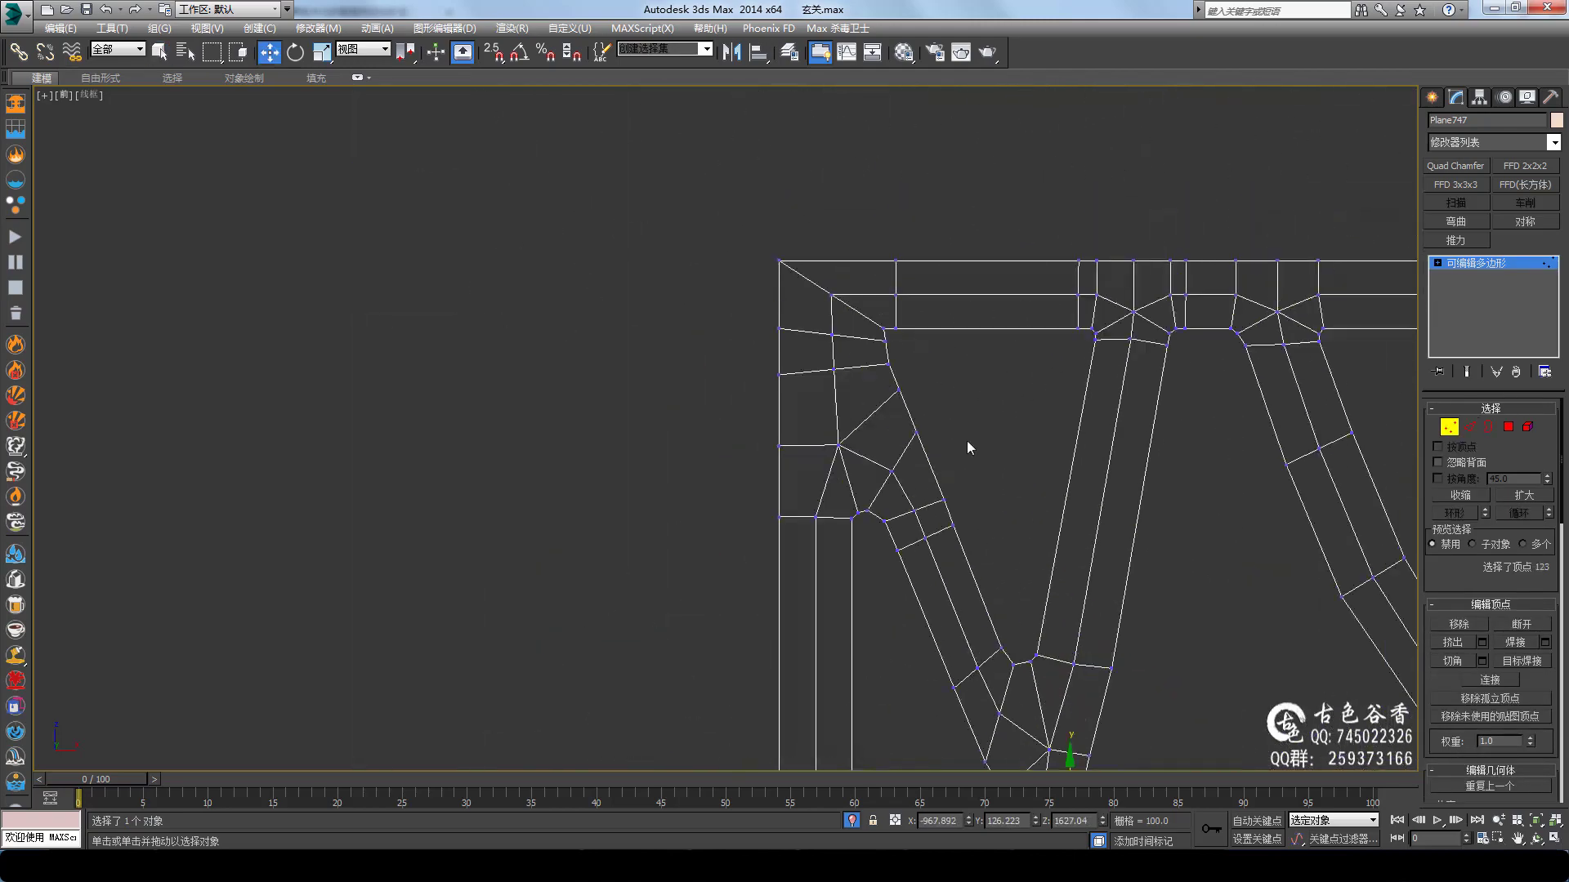
{"action": "scroll", "coordinate": [1120, 514], "scroll_direction": "down", "scroll_amount": 6}
{"action": "scroll", "coordinate": [1047, 465], "scroll_direction": "up", "scroll_amount": 4}
{"action": "scroll", "coordinate": [1011, 494], "scroll_direction": "up", "scroll_amount": 2}
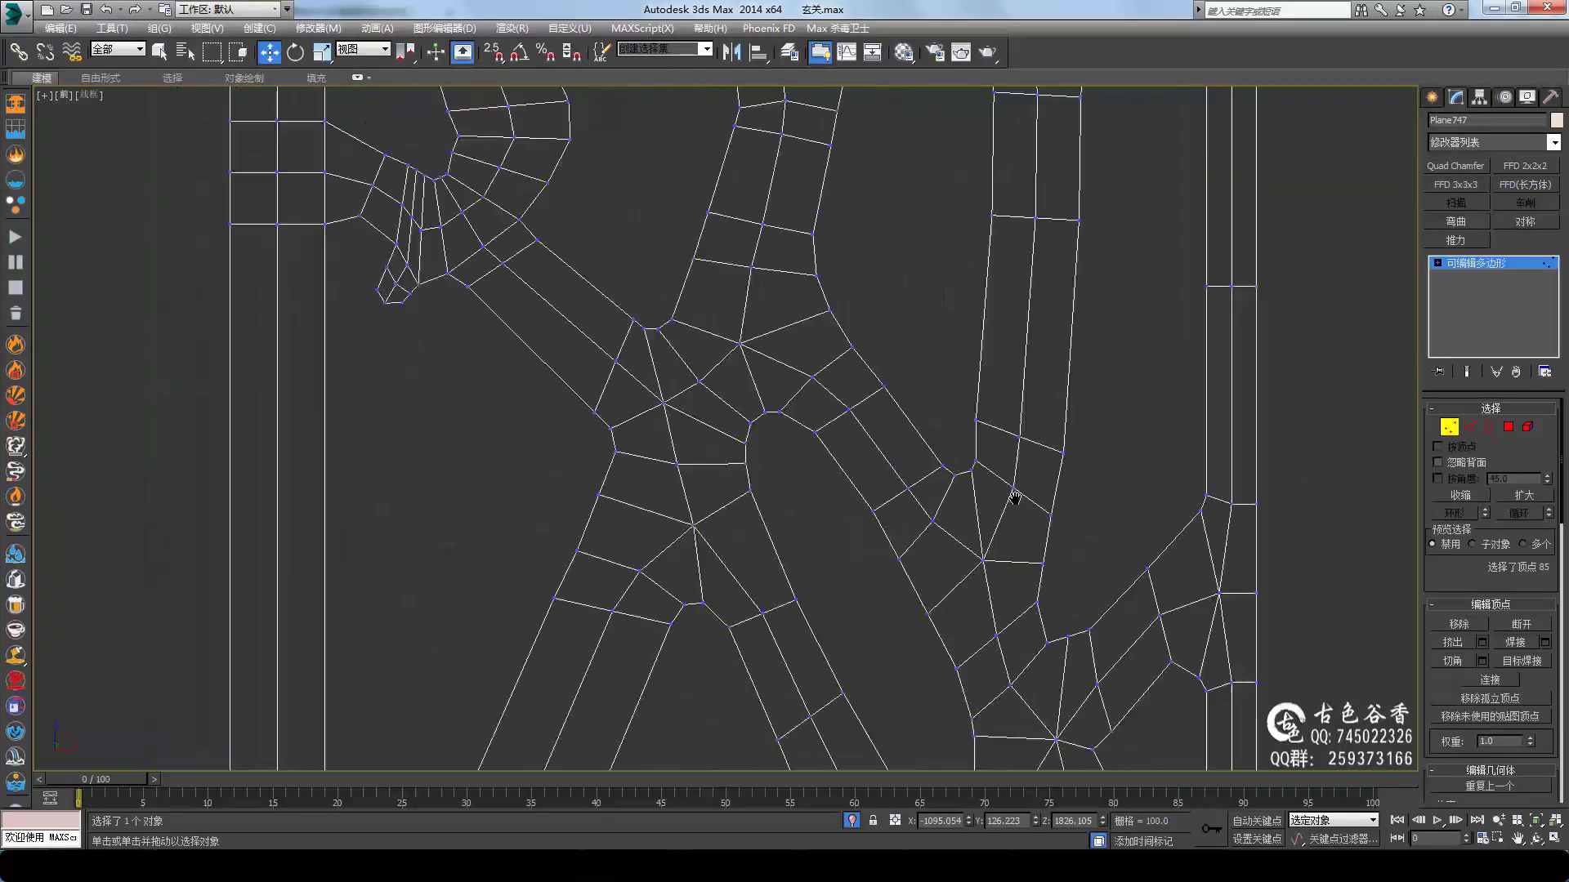
{"action": "scroll", "coordinate": [1050, 475], "scroll_direction": "up", "scroll_amount": 2}
{"action": "middle_click_drag", "start_coordinate": [1050, 476], "coordinate": [895, 317]}
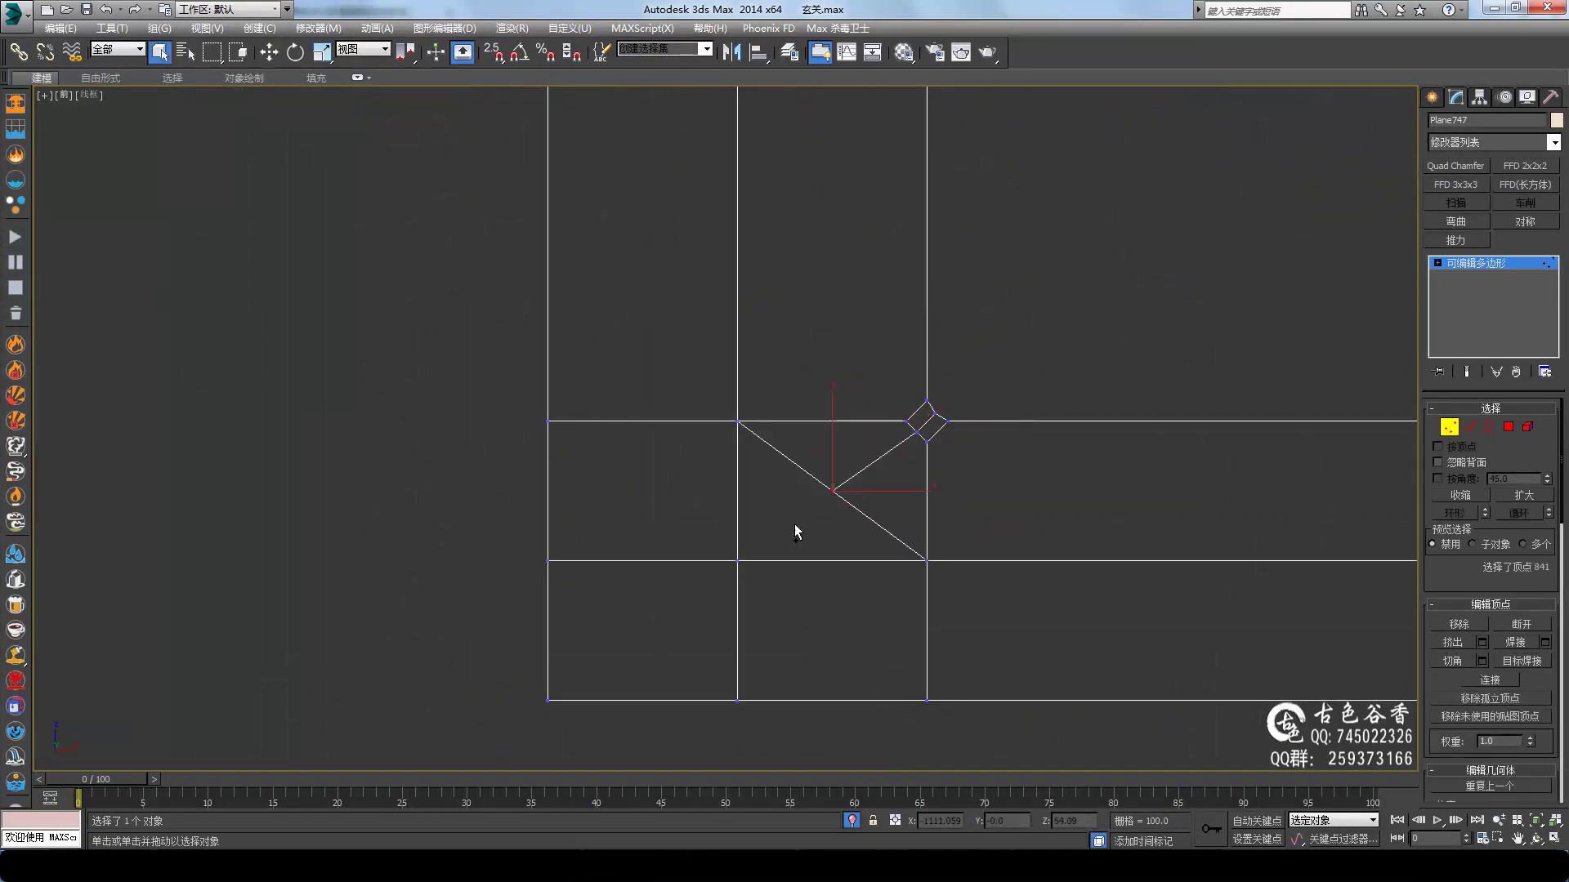
{"action": "middle_click_drag", "start_coordinate": [852, 414], "coordinate": [959, 456]}
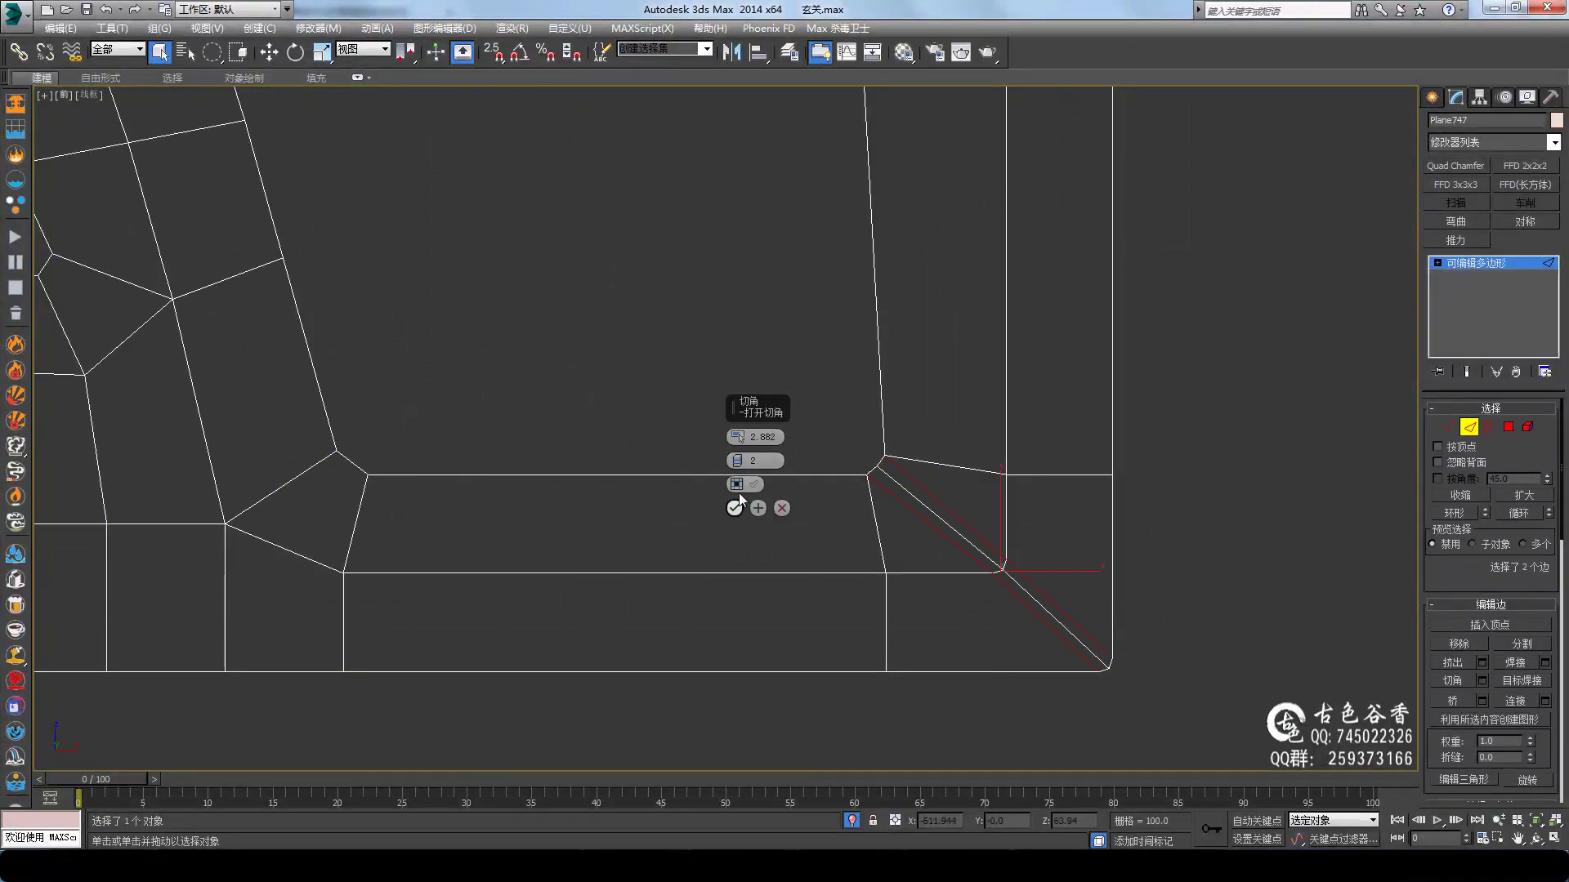
Return to object level, then re-enter vertex editing on the lattice panel's corners
{"action": "key", "text": "2"}
{"action": "key", "text": "z"}
{"action": "scroll", "coordinate": [1062, 547], "scroll_direction": "up", "scroll_amount": 5}
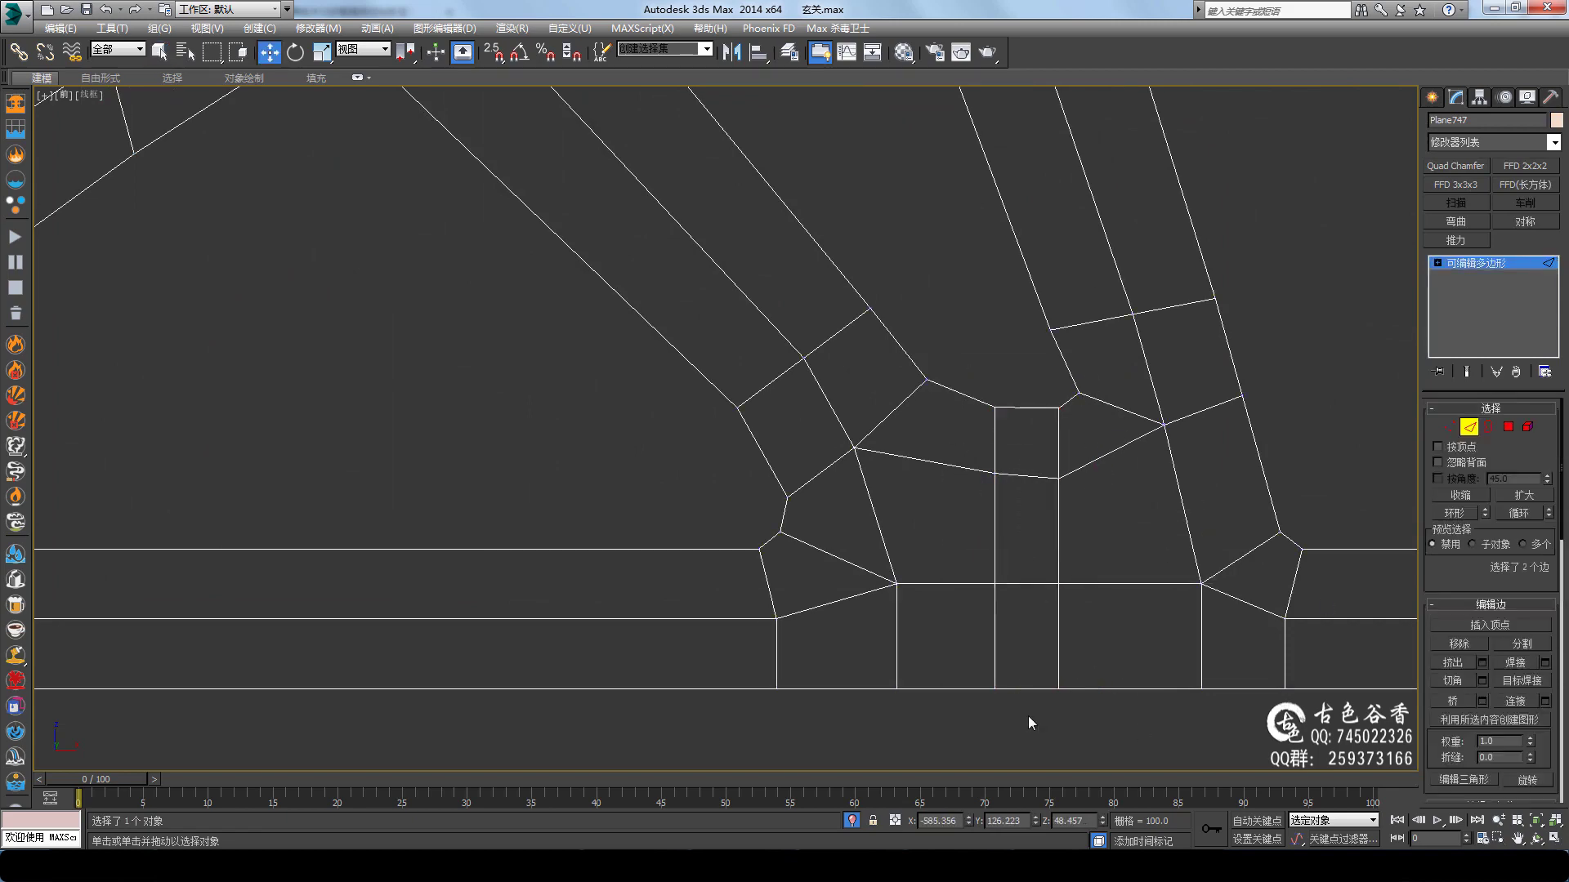
{"action": "key", "text": "1"}
{"action": "scroll", "coordinate": [689, 649], "scroll_direction": "up", "scroll_amount": 5}
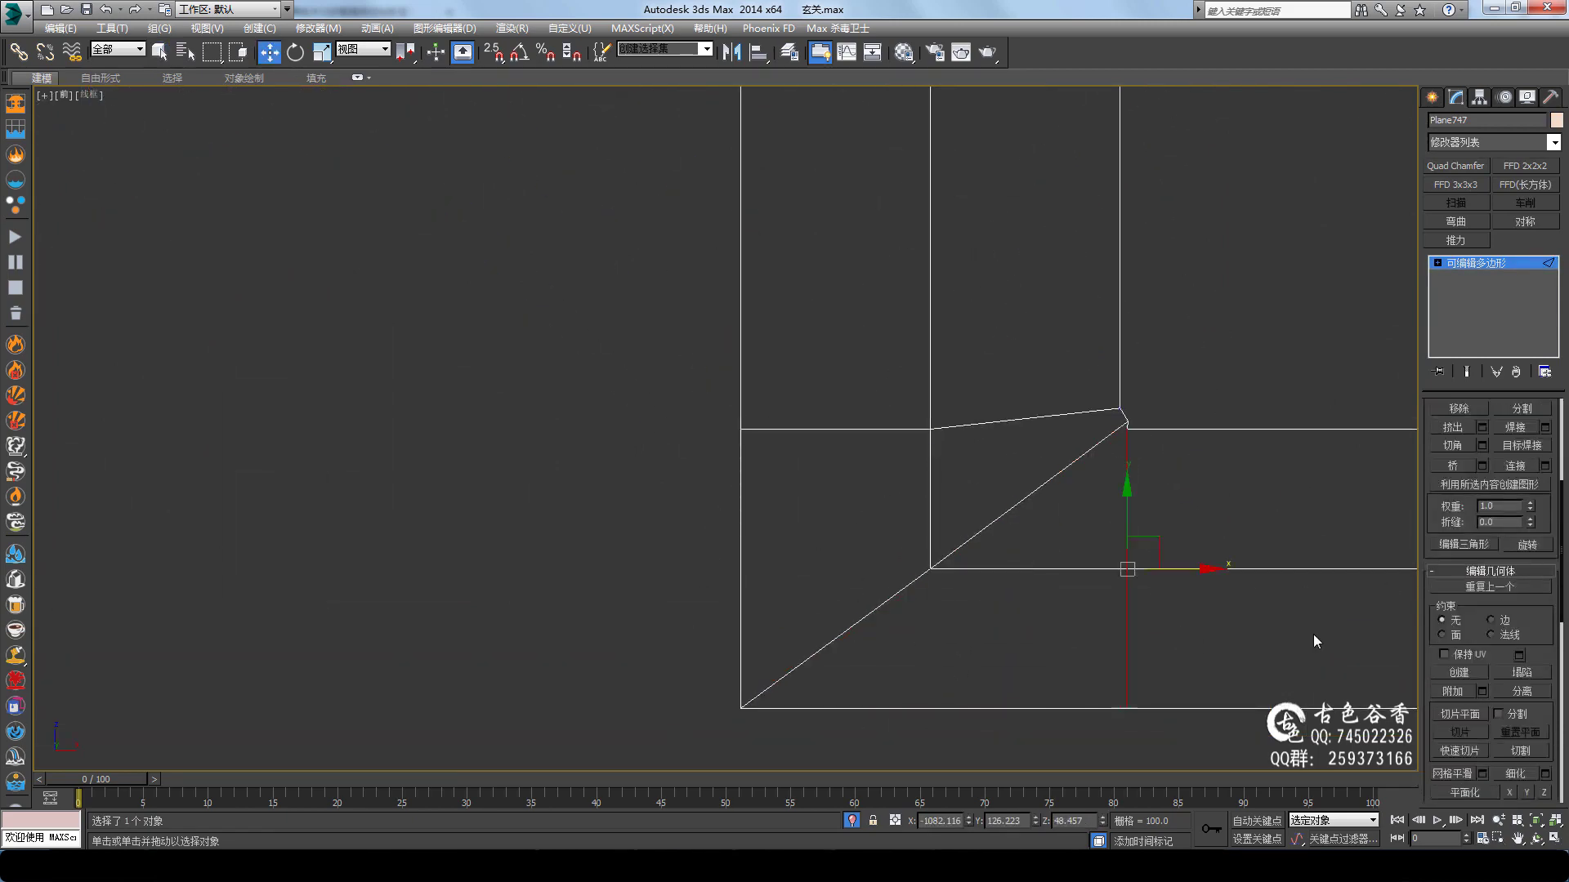
{"action": "scroll", "coordinate": [929, 325], "scroll_direction": "down", "scroll_amount": 5}
{"action": "scroll", "coordinate": [735, 333], "scroll_direction": "up", "scroll_amount": 5}
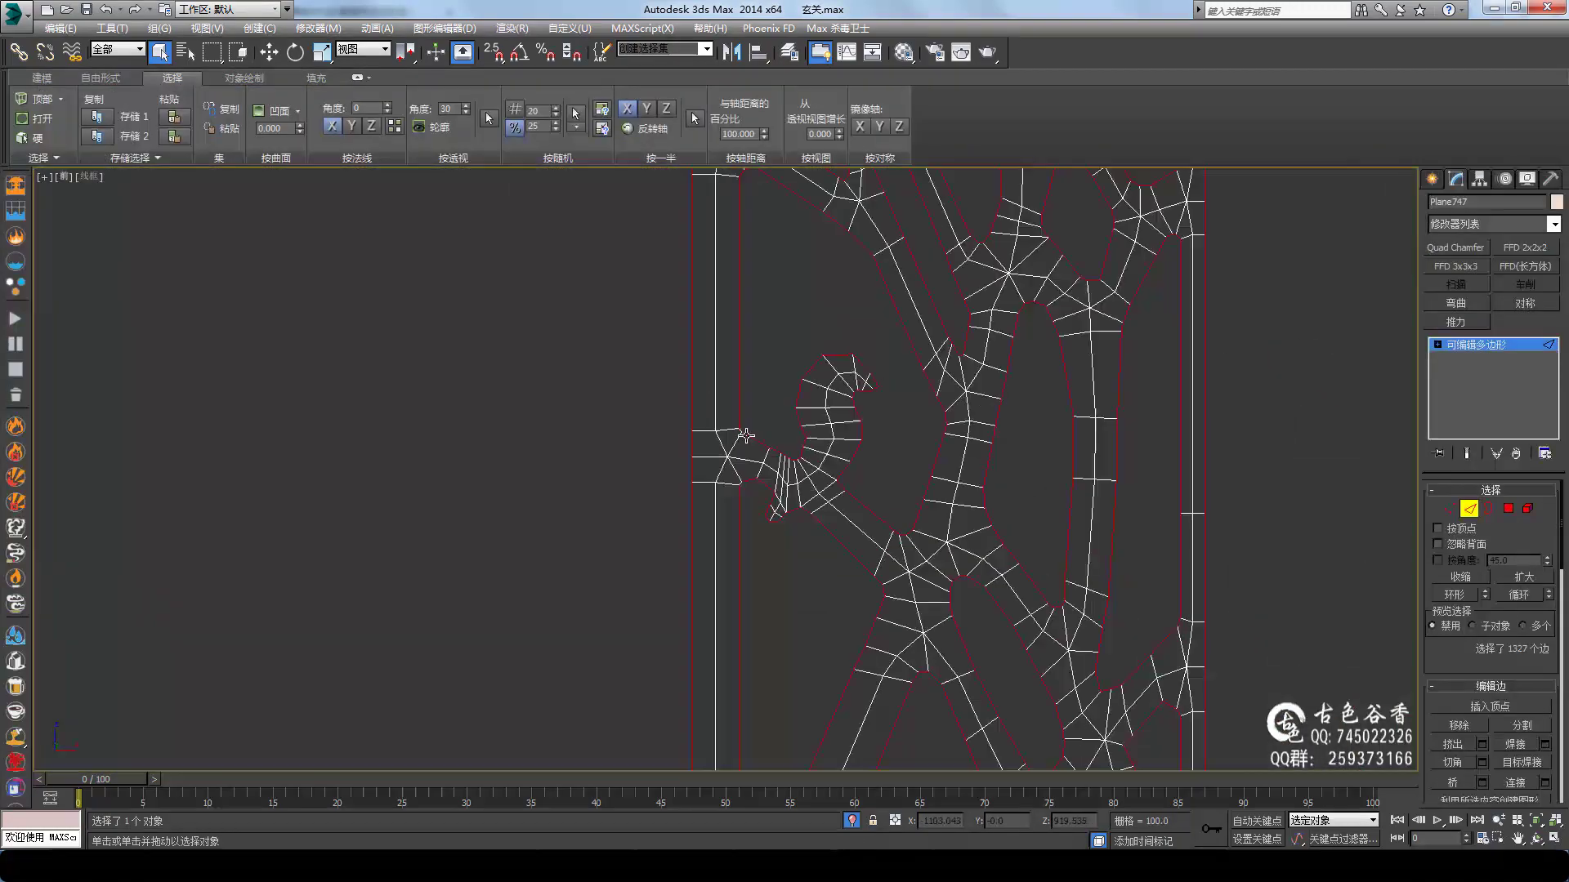
Pan the view to a chamfered corner of the lattice panel
{"action": "middle_click_drag", "start_coordinate": [745, 436], "coordinate": [872, 592]}
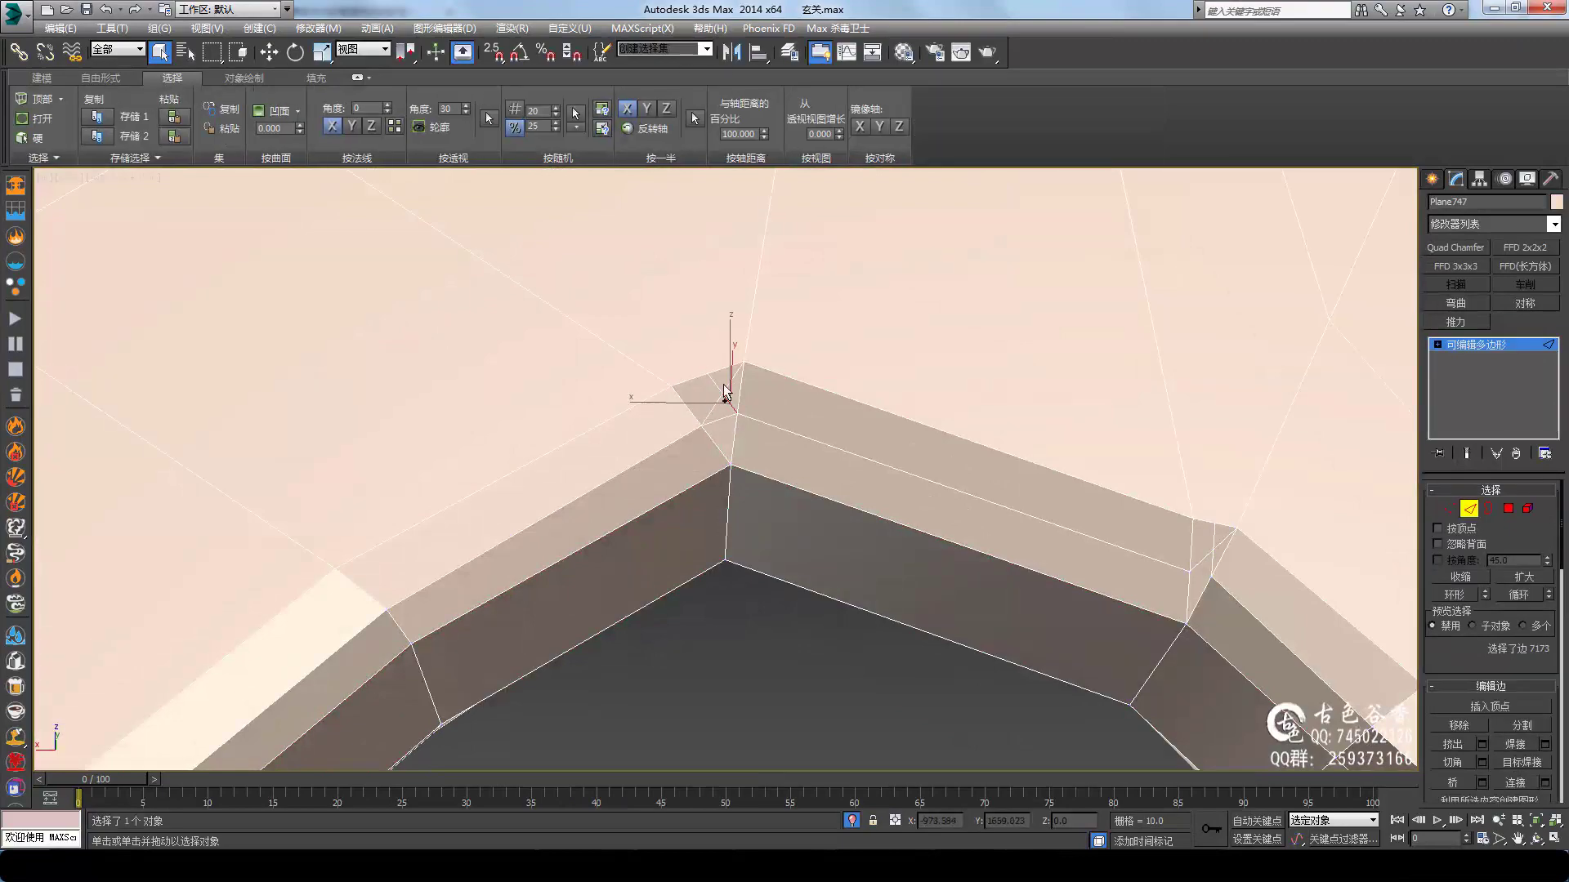
Pick an edge at the corner of the Box041 panel
{"action": "scroll", "coordinate": [729, 421], "scroll_direction": "down", "scroll_amount": 5}
{"action": "left_click", "coordinate": [715, 560]}
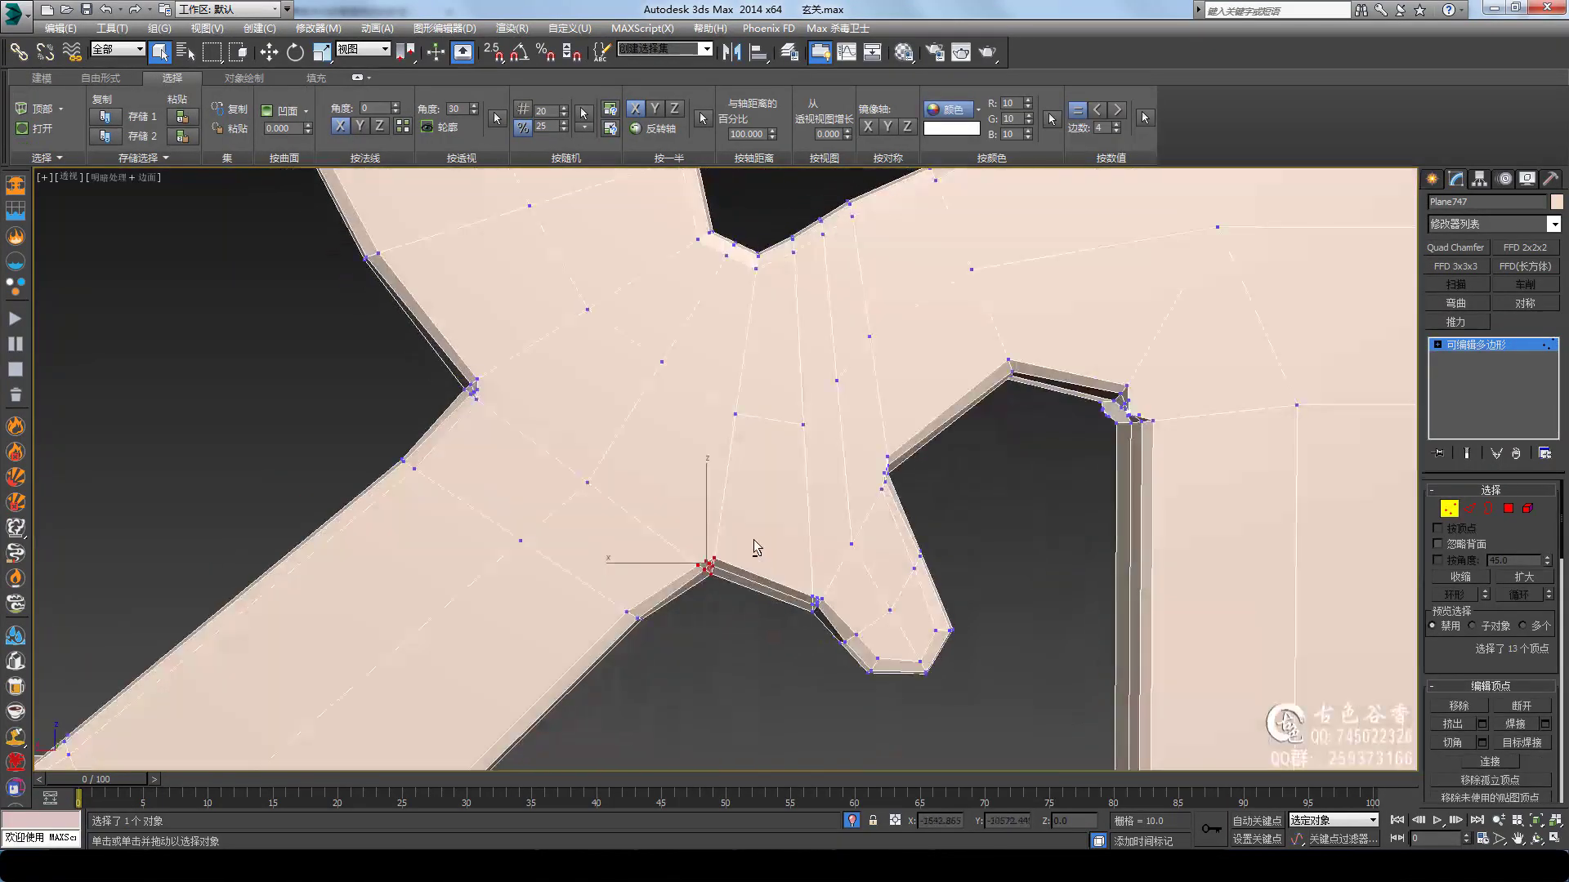
{"action": "scroll", "coordinate": [711, 560], "scroll_direction": "up", "scroll_amount": 5}
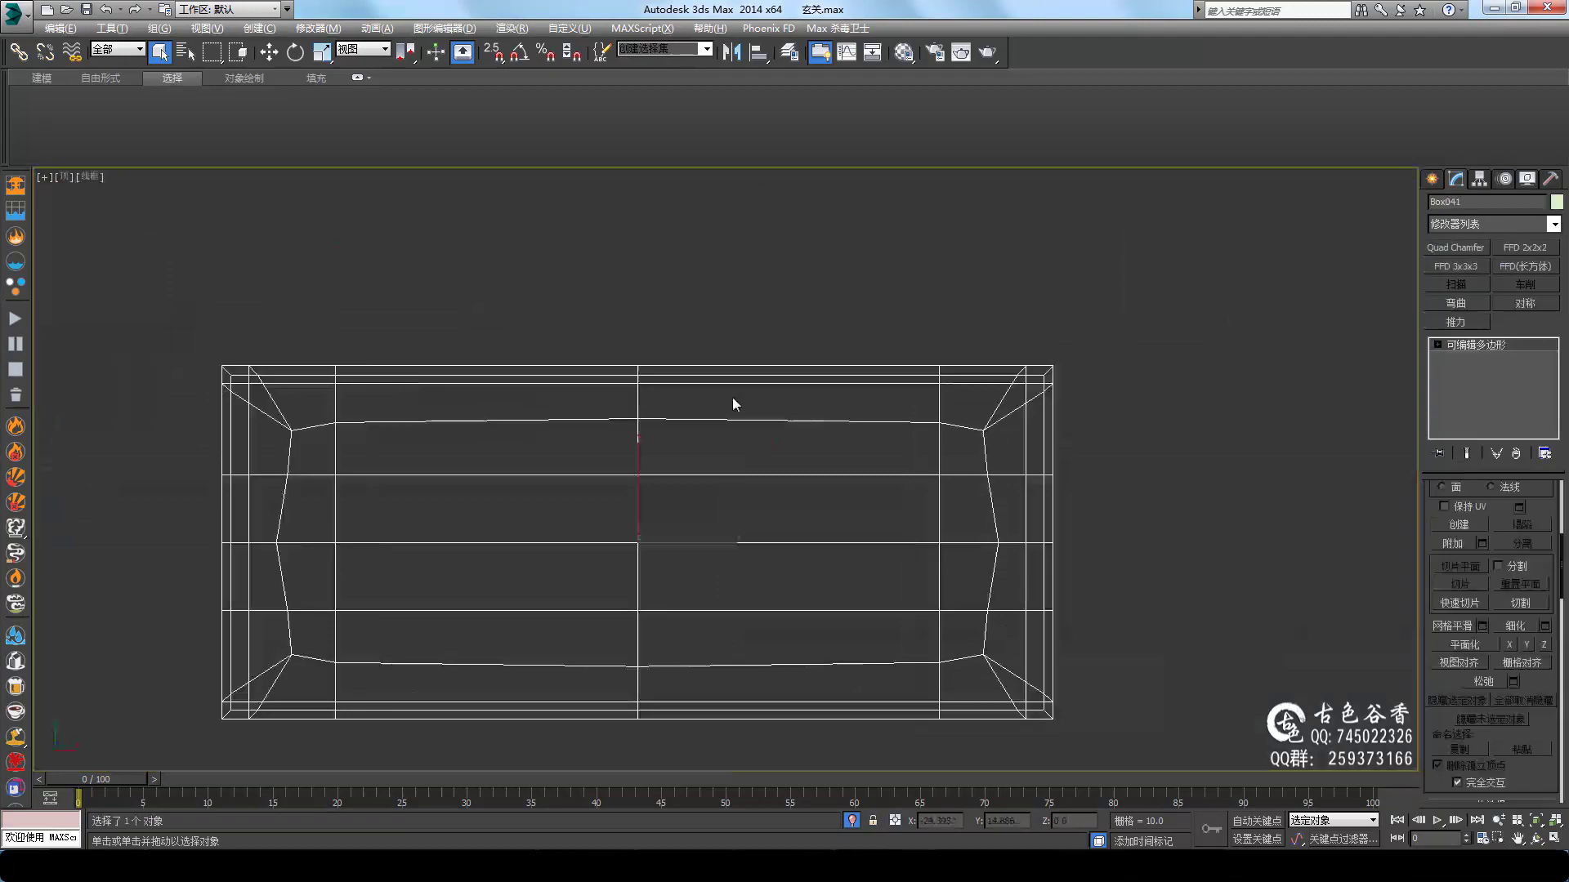
Enter vertex editing on Box041 and pan to the end of the piece
{"action": "left_click", "coordinate": [1503, 363]}
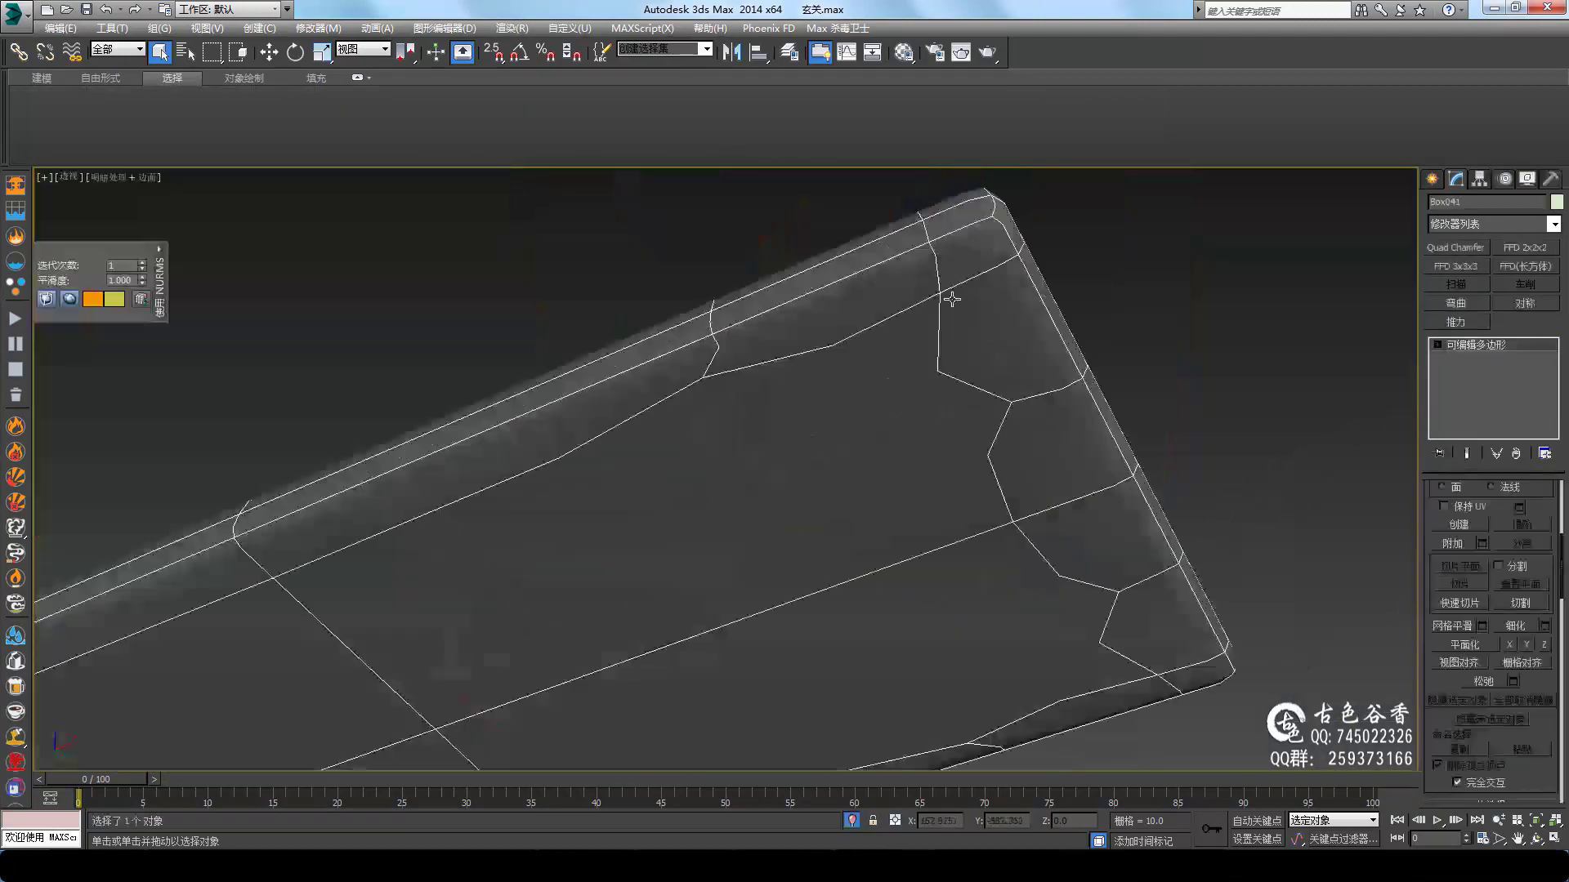
{"action": "middle_click_drag", "start_coordinate": [724, 461], "coordinate": [821, 479]}
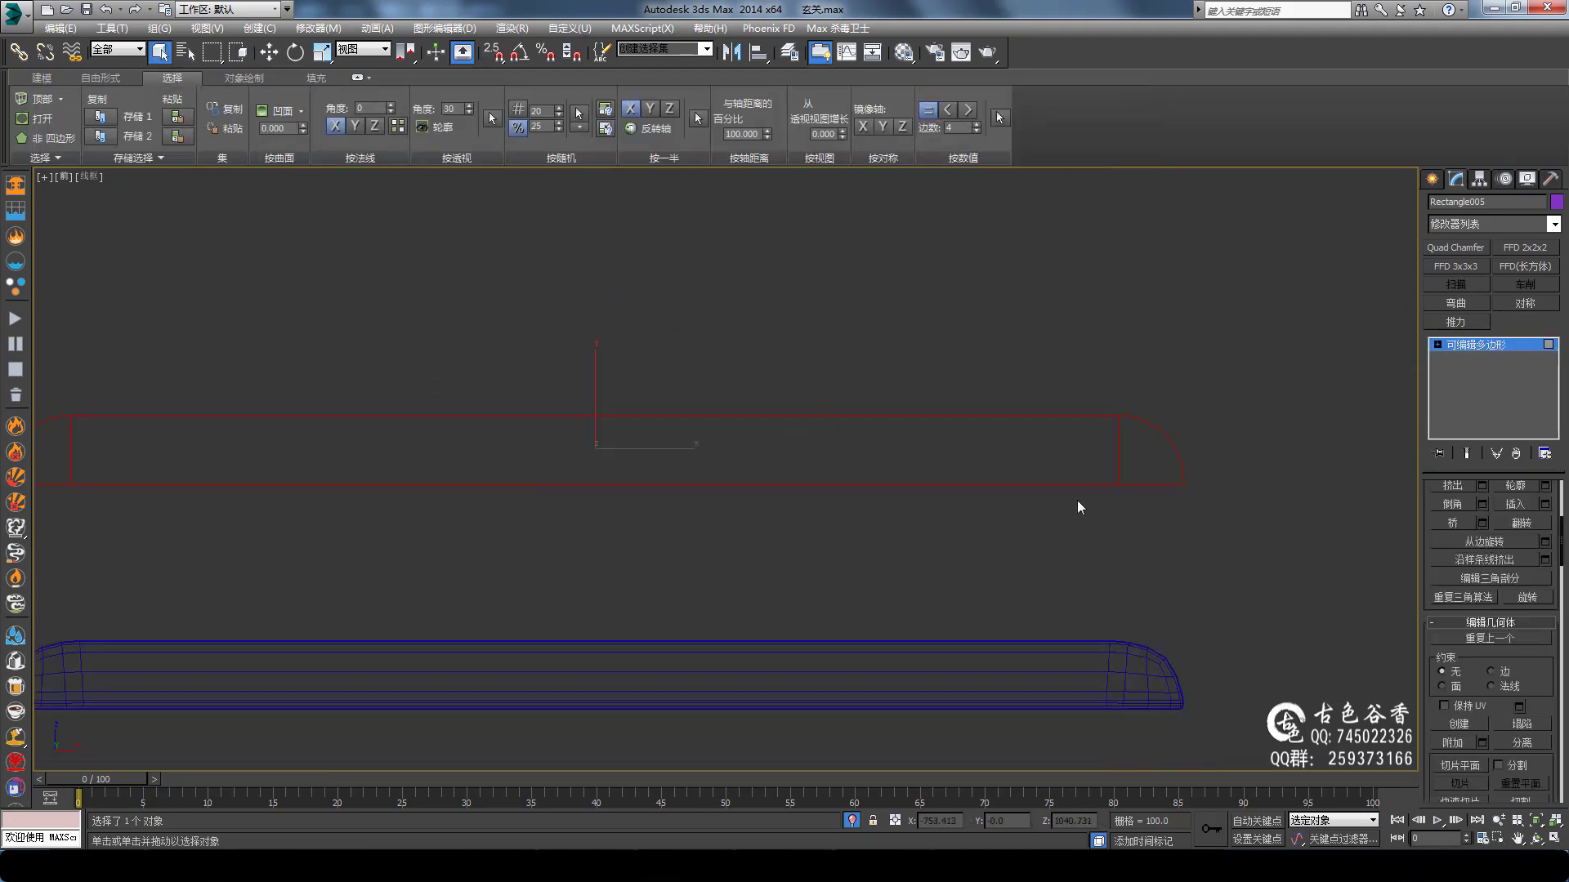
Select a vertex of the Box056 side panel and activate Move for it
{"action": "key", "text": "1"}
{"action": "left_click", "coordinate": [1198, 445]}
{"action": "scroll", "coordinate": [1195, 448], "scroll_direction": "up", "scroll_amount": 7}
{"action": "key", "text": "w"}
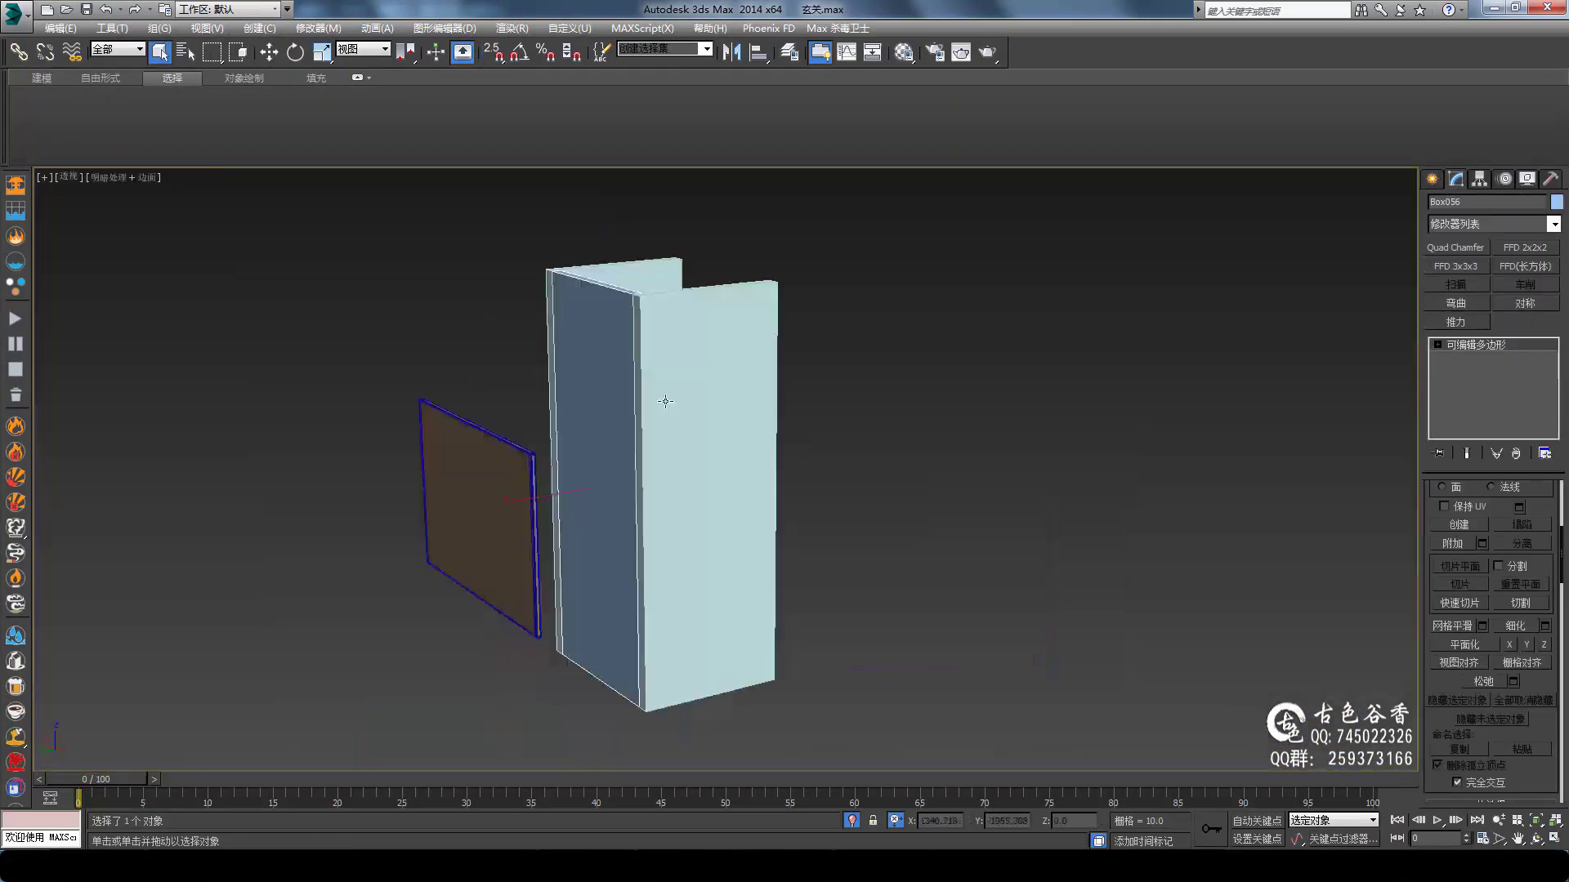
Orbit the Perspective view to a frontal view of the cabinet
{"action": "middle_click_drag", "start_coordinate": [765, 496], "coordinate": [605, 606], "text": "alt"}
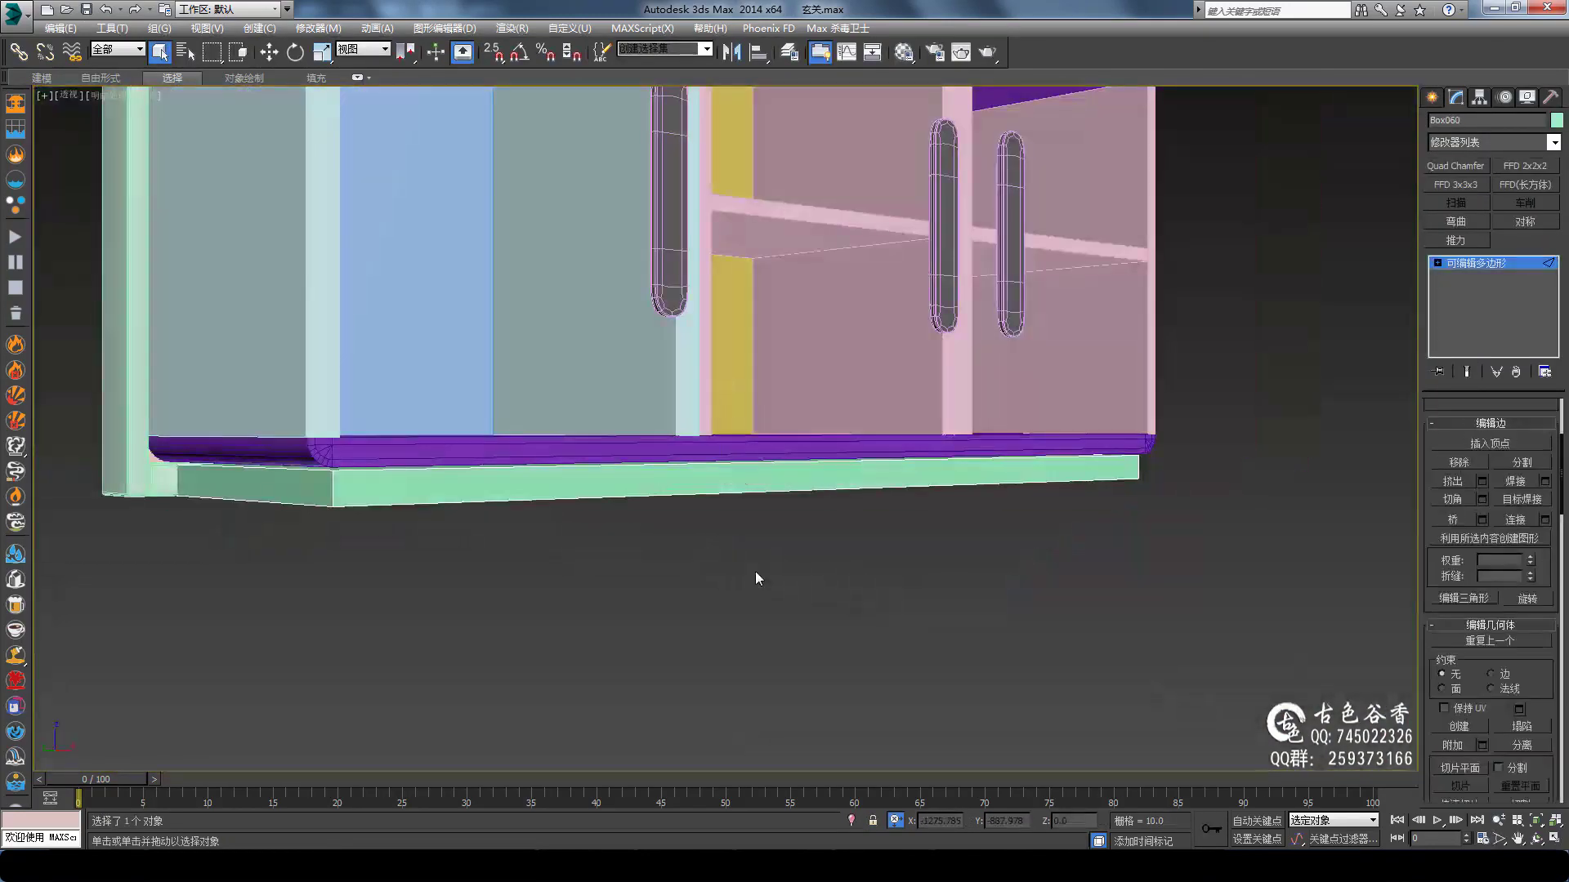
Orbit around the cabinet to a side view of the Box046 handle
{"action": "middle_click_drag", "start_coordinate": [755, 578], "coordinate": [593, 415], "text": "alt"}
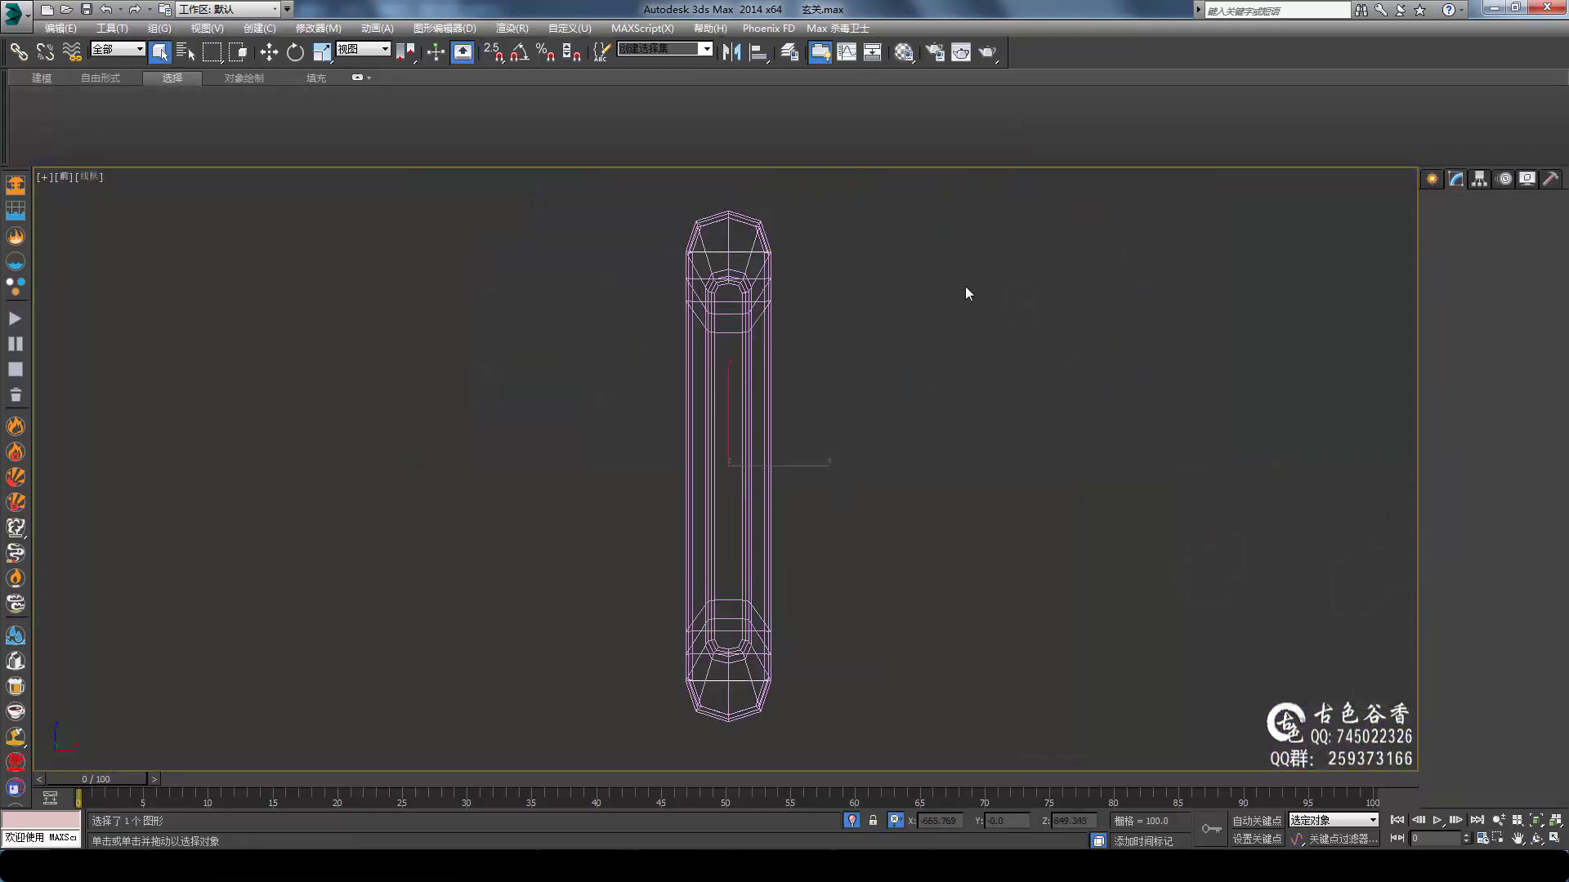
Pan the view down onto the handle beside Rectangle008's shelled plate
{"action": "middle_click_drag", "start_coordinate": [713, 246], "coordinate": [707, 377]}
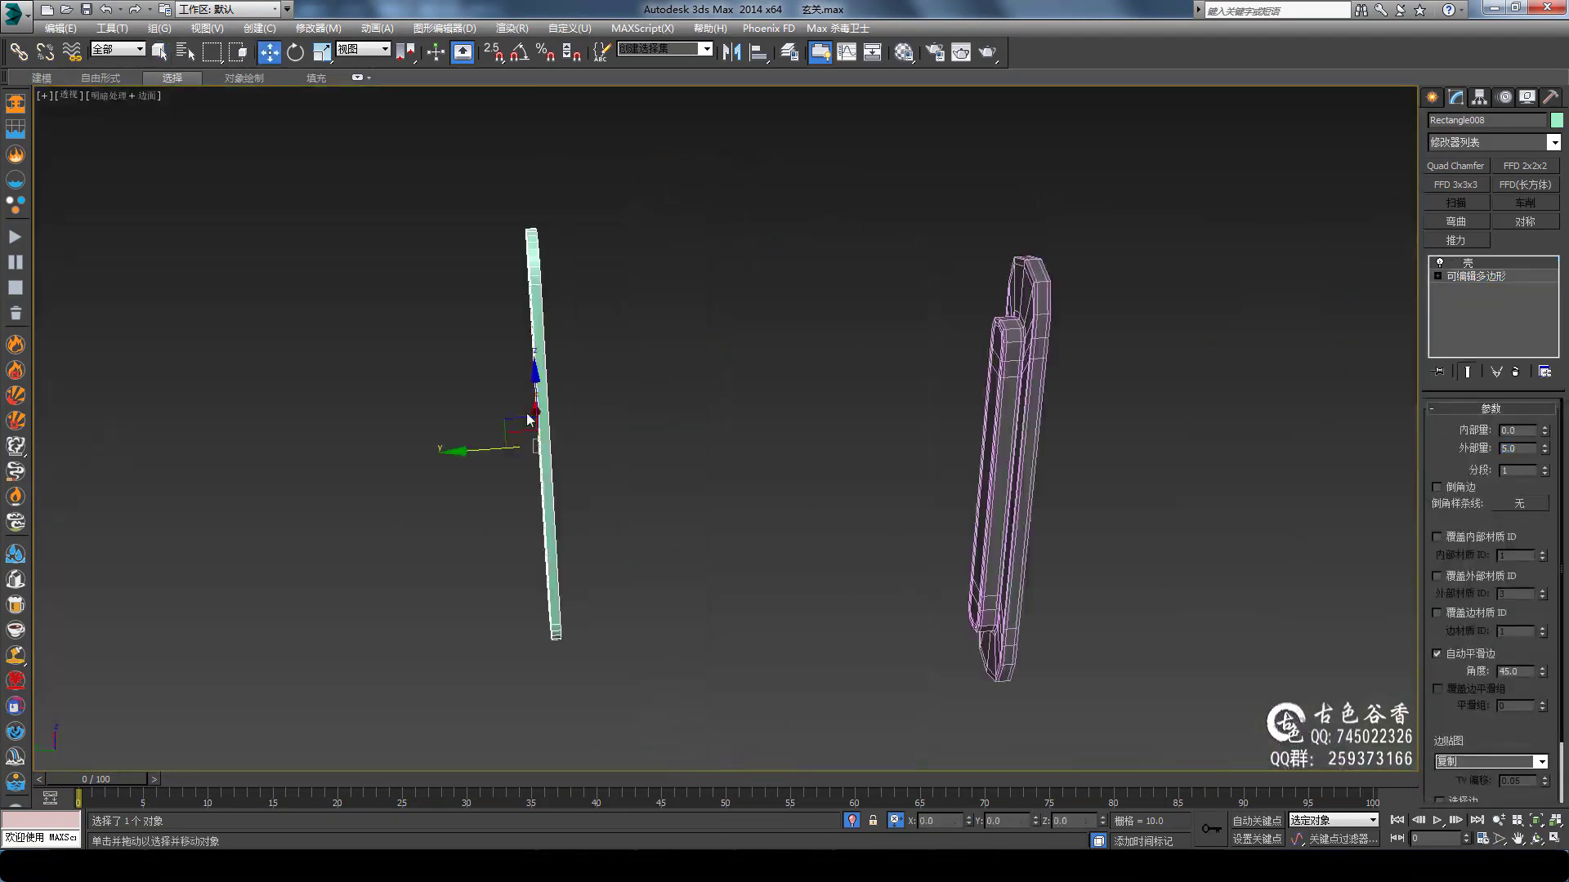
Select the yellow panel Rectangle012 and zoom to it in wireframe Front view
{"action": "key", "text": "f"}
{"action": "key", "text": "F3"}
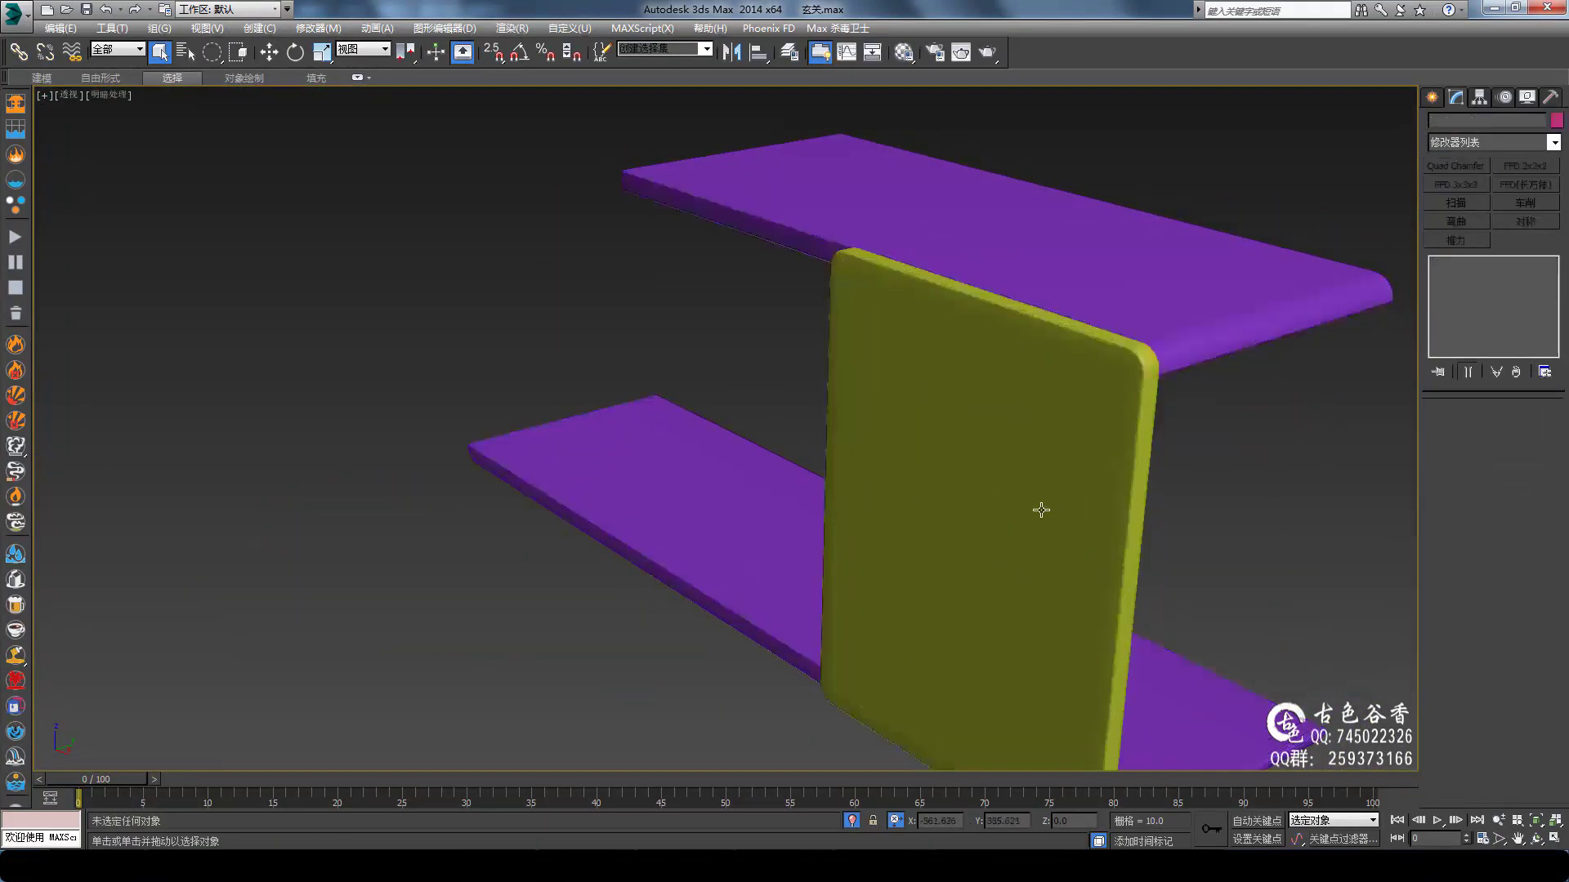
{"action": "left_click", "coordinate": [1040, 510]}
{"action": "key", "text": "z"}
{"action": "key", "text": "f"}
{"action": "key", "text": "F3"}
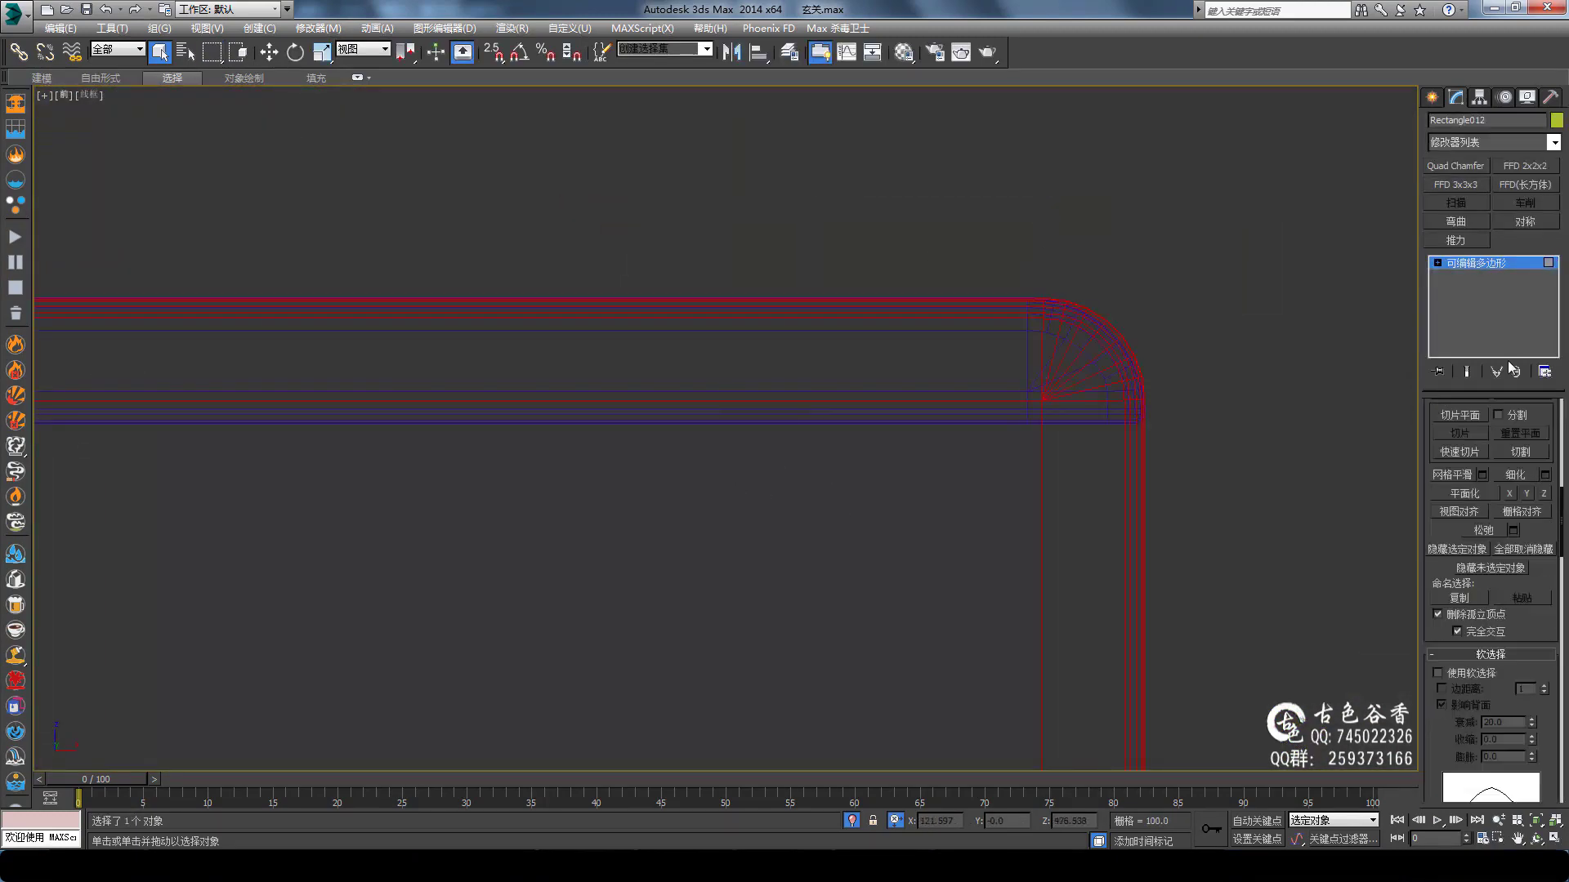
Shift-drag a clone of the lower door up into the upper cabinet opening
{"action": "left_click", "coordinate": [1490, 654]}
{"action": "scroll", "coordinate": [1486, 672], "scroll_direction": "down", "scroll_amount": 3}
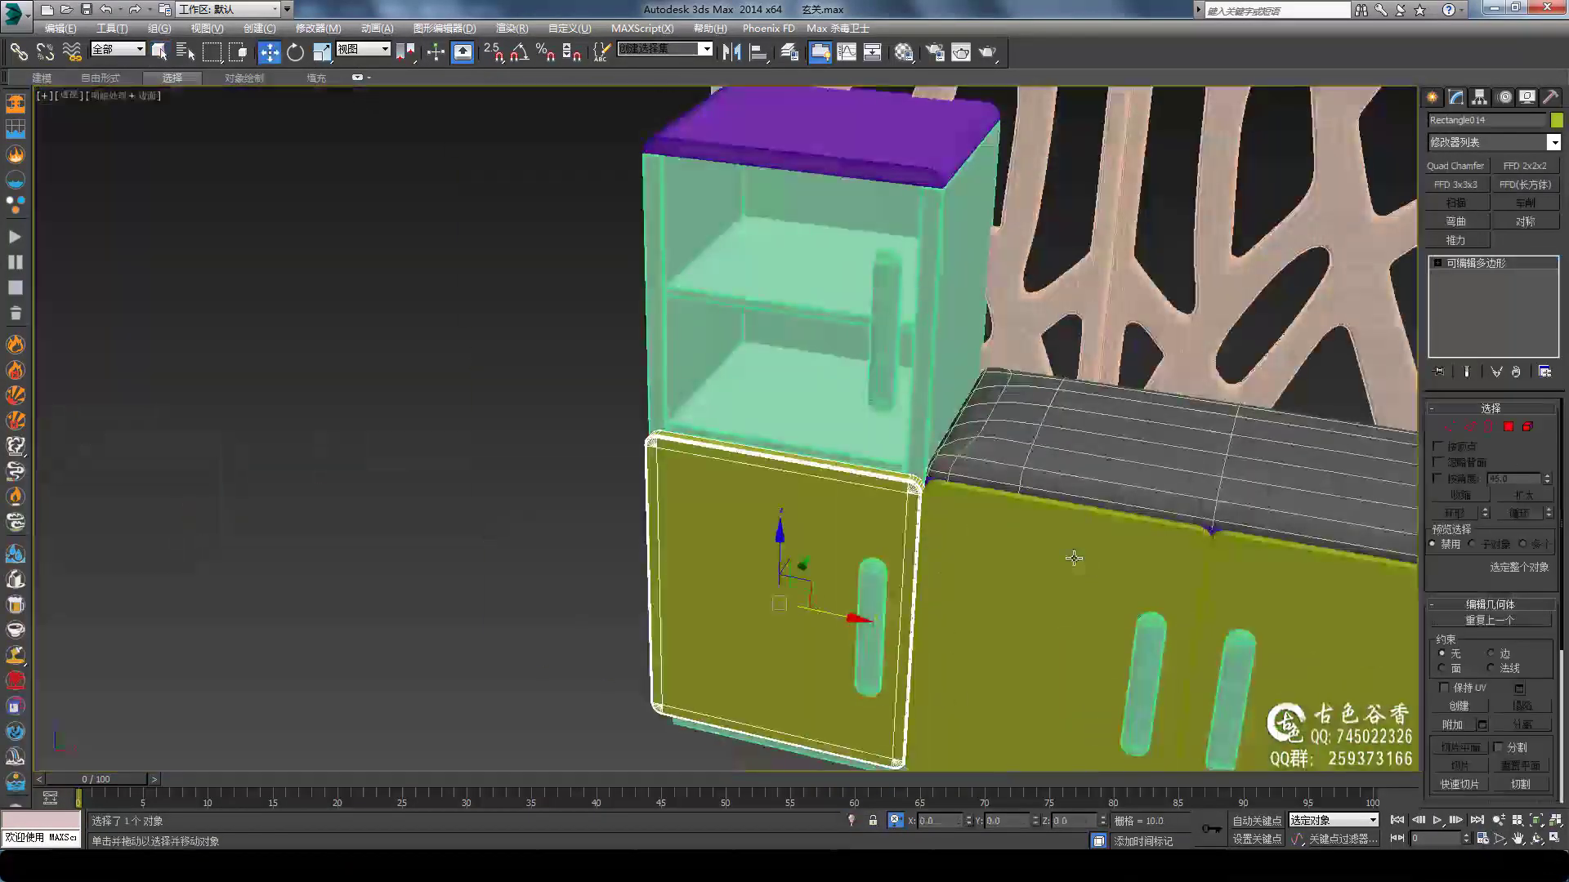
{"action": "left_click_drag", "start_coordinate": [780, 768], "coordinate": [784, 486], "text": "shift"}
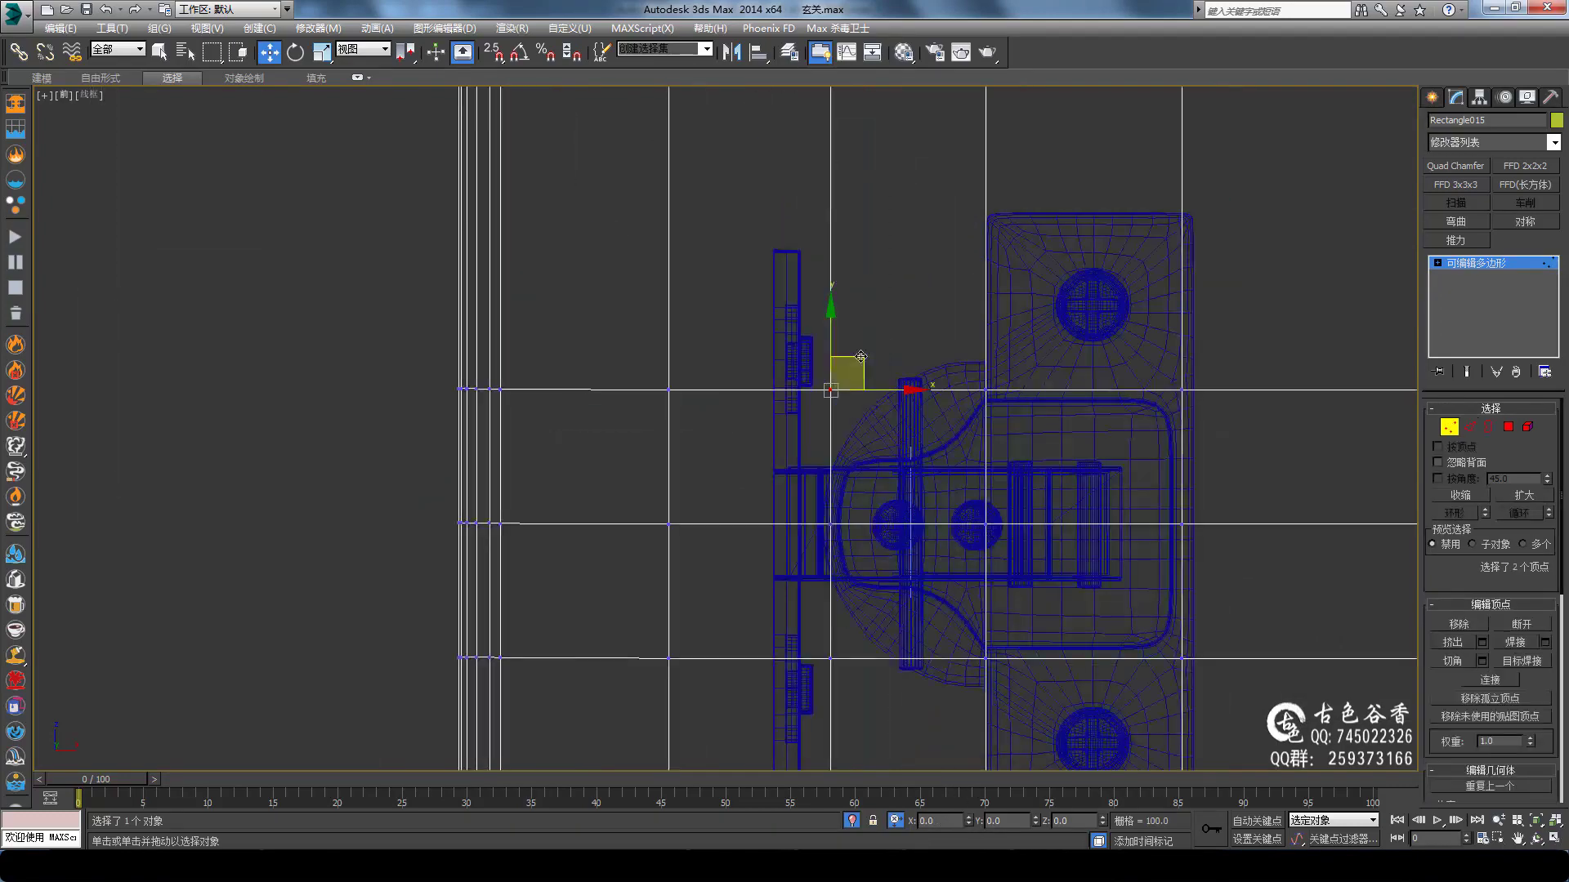
Frame Rectangle015's hinge area in Front view, shaded with edged faces
{"action": "key", "text": "p"}
{"action": "middle_click_drag", "start_coordinate": [855, 384], "coordinate": [455, 396], "text": "alt"}
{"action": "key", "text": "F3"}
{"action": "key", "text": "f"}
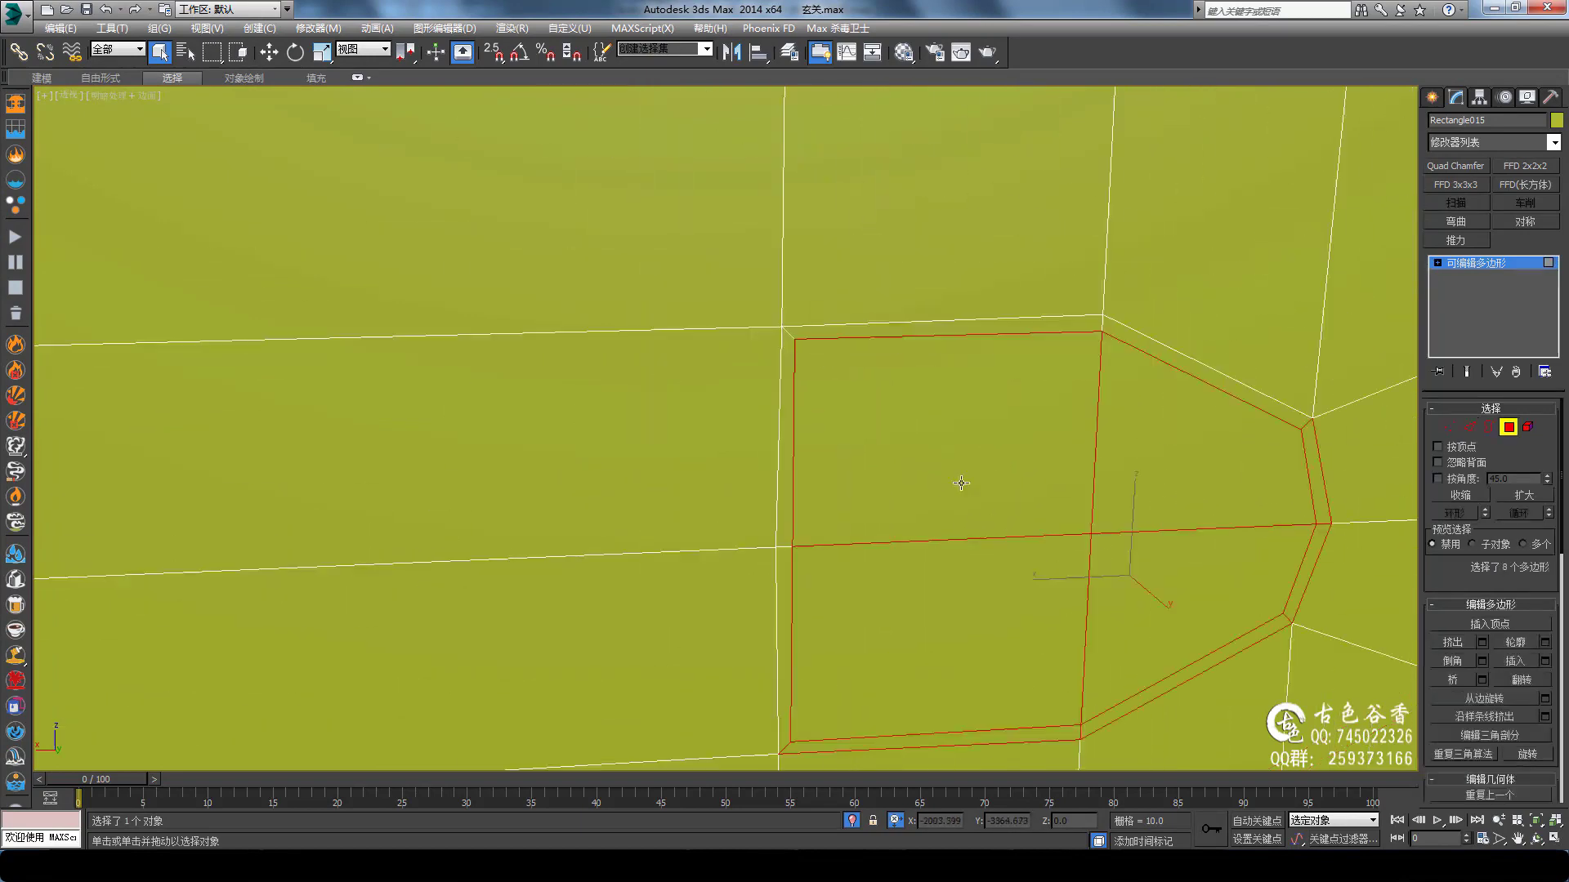
Select the border edges around the pentagon plate on the yellow door
{"action": "middle_click_drag", "start_coordinate": [811, 524], "coordinate": [889, 497], "text": "alt"}
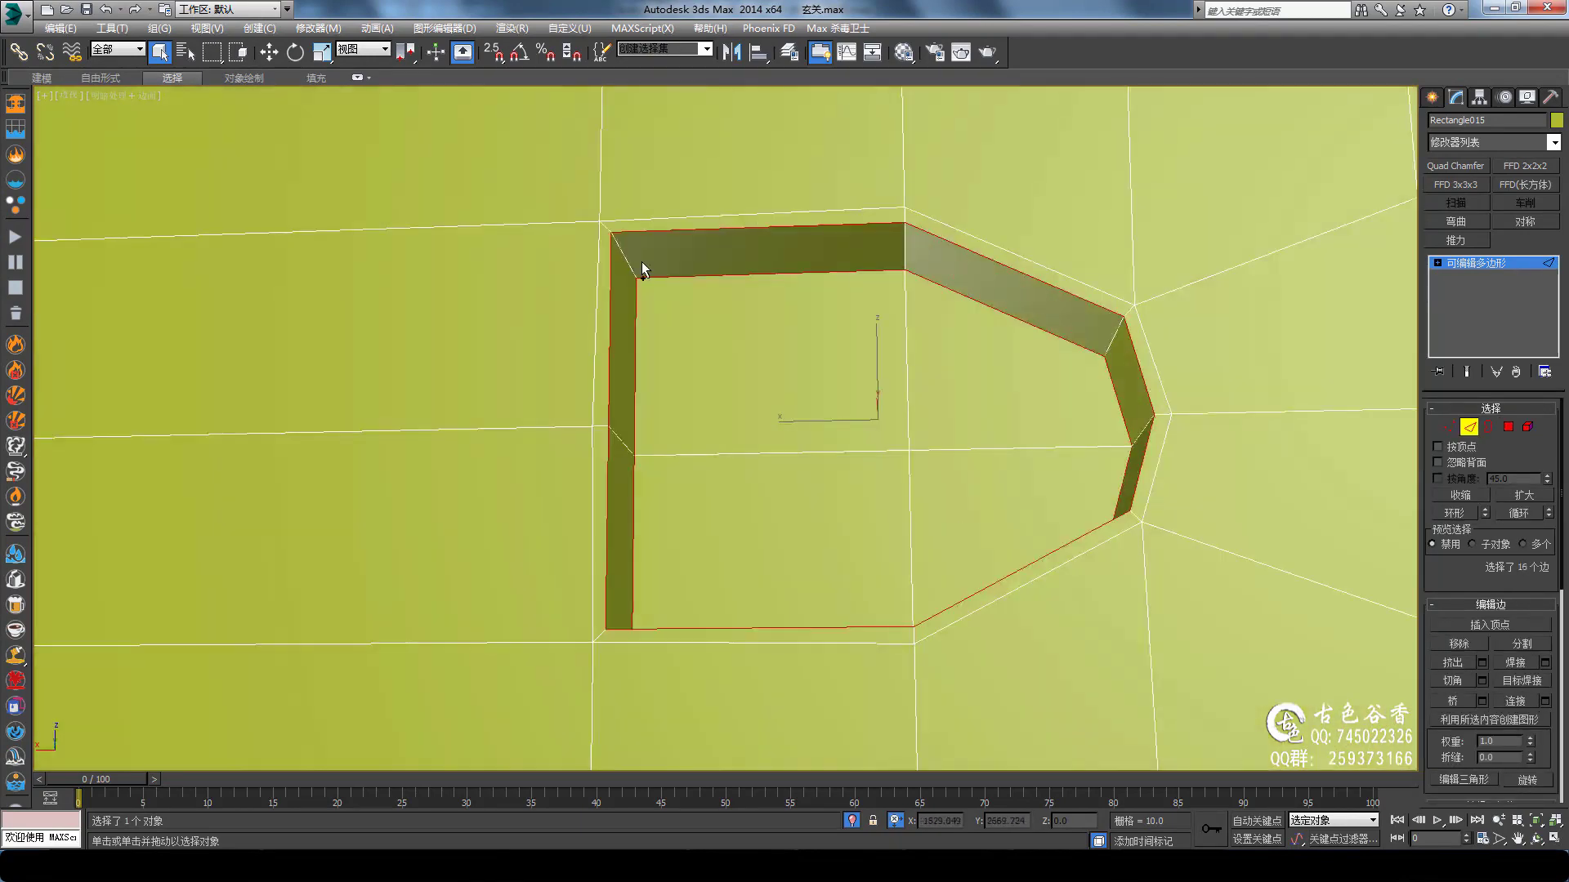
{"action": "middle_click_drag", "start_coordinate": [634, 335], "coordinate": [1143, 485], "text": "alt"}
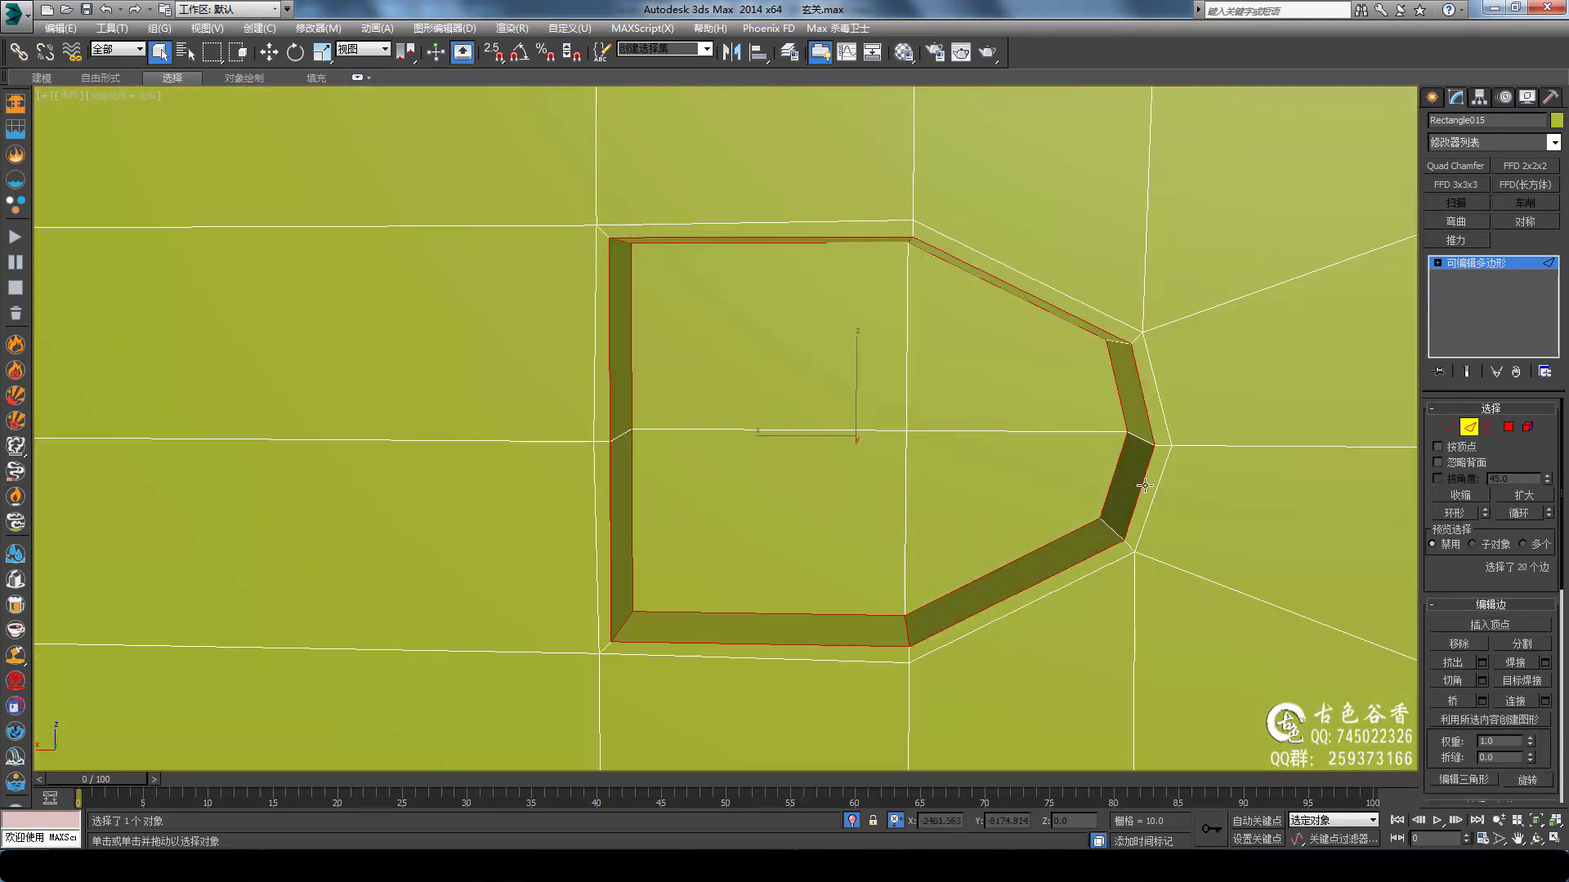
{"action": "mouse_move", "coordinate": [1160, 410]}
{"action": "middle_mouse_down", "text": "alt"}
{"action": "mouse_move", "coordinate": [637, 427]}
{"action": "mouse_move", "coordinate": [637, 585]}
{"action": "mouse_move", "coordinate": [893, 507]}
{"action": "middle_mouse_up", "text": "alt"}
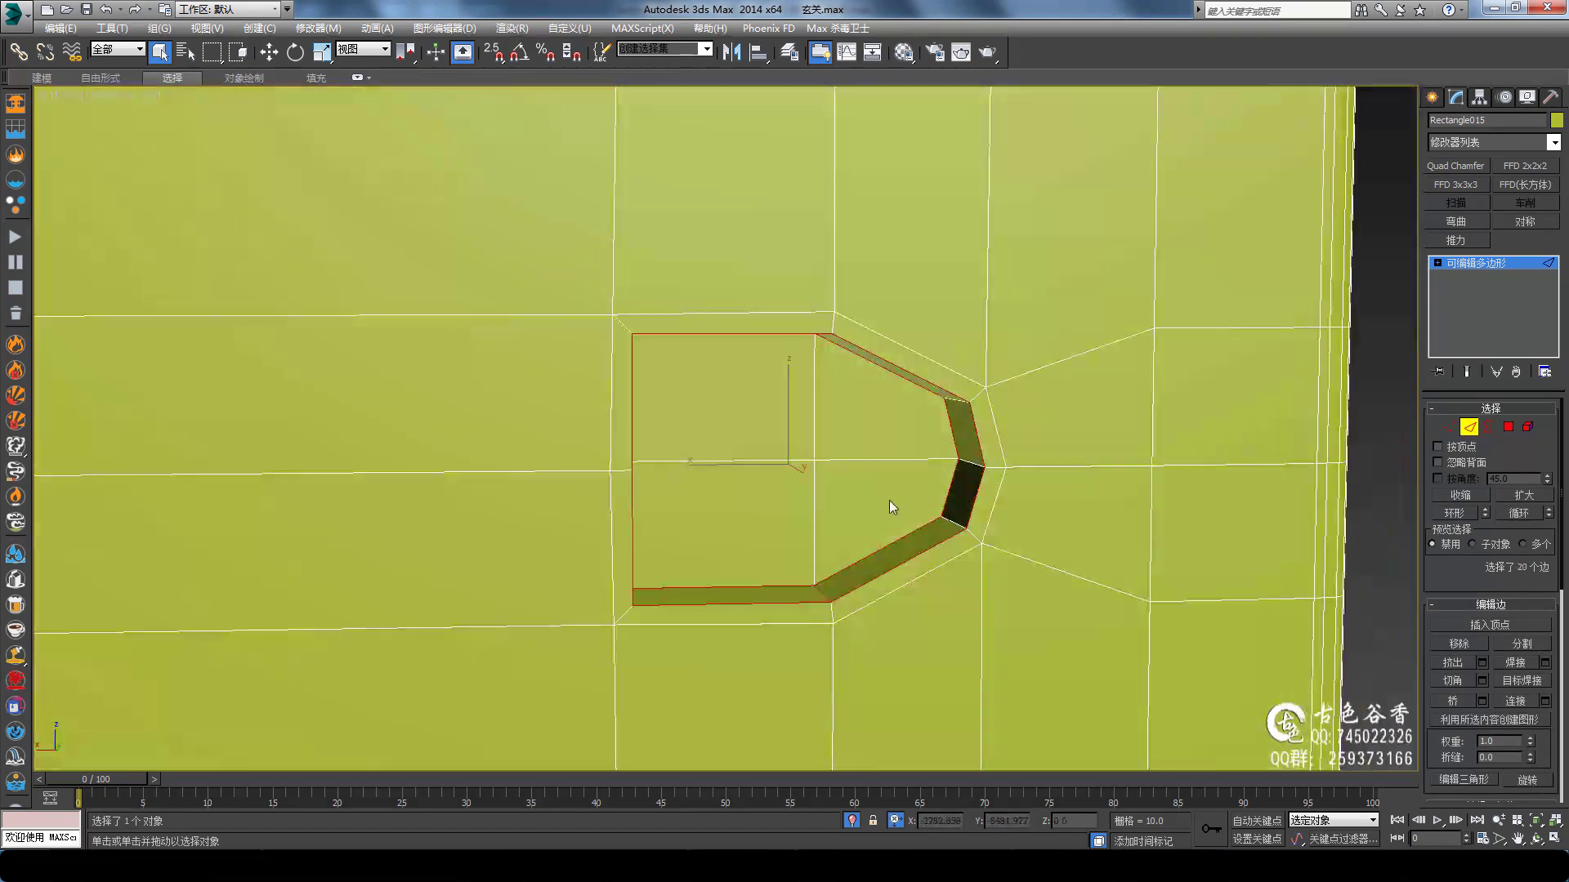
{"action": "scroll", "coordinate": [900, 490], "scroll_direction": "up", "scroll_amount": 3}
Round the pentagon plate's border edges with a Quad Chamfer of 5.0, 2 iterations
{"action": "left_click", "coordinate": [1456, 165]}
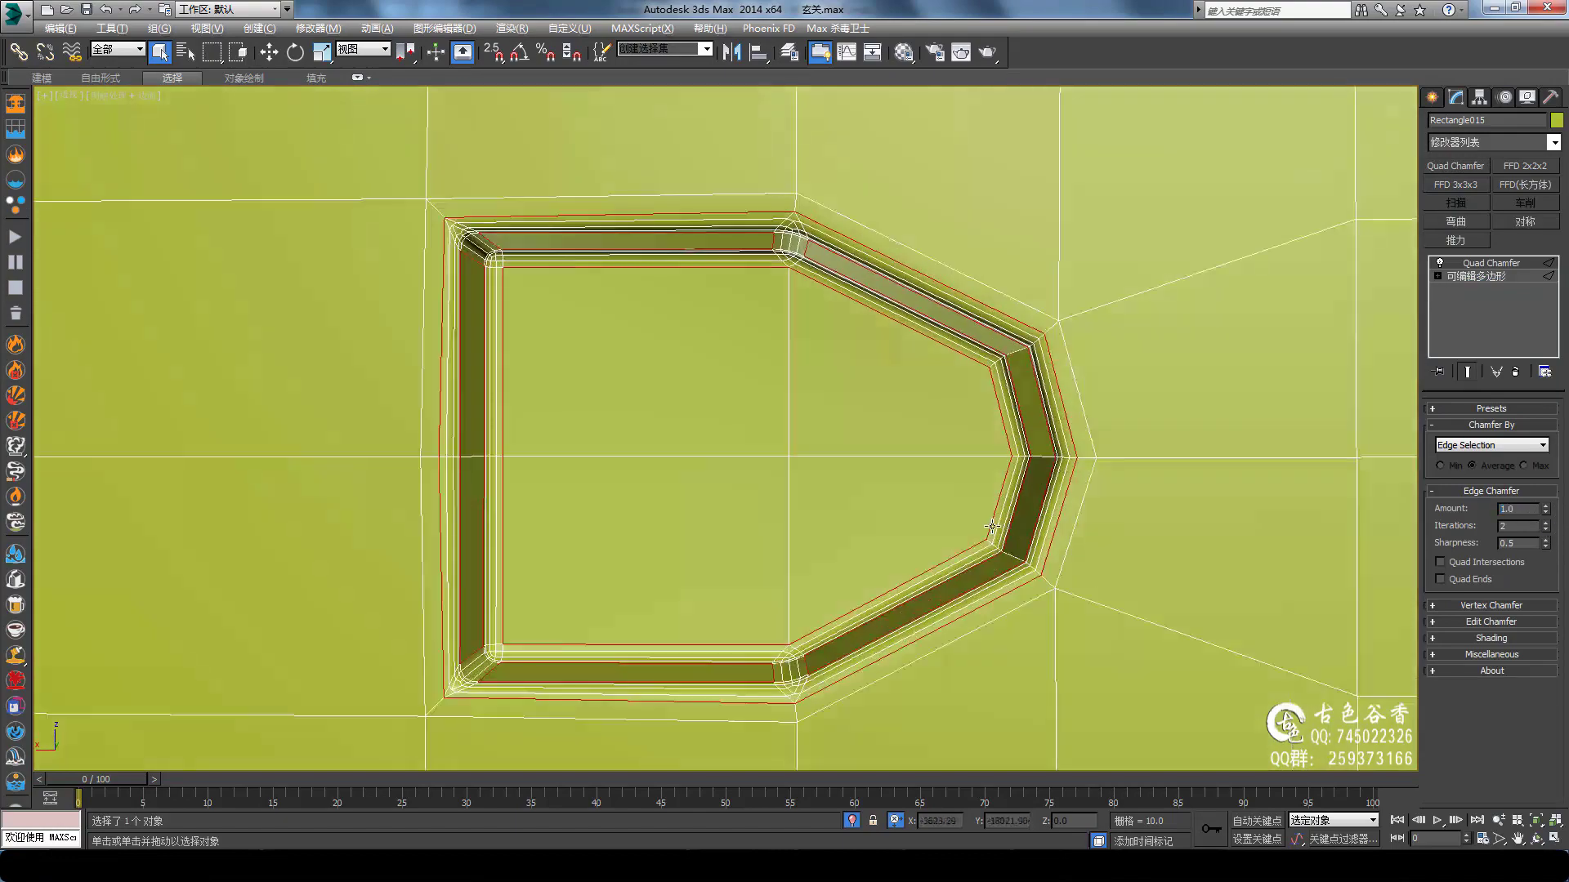
{"action": "mouse_move", "coordinate": [903, 305]}
{"action": "middle_mouse_down", "text": "alt"}
{"action": "mouse_move", "coordinate": [1085, 273]}
{"action": "mouse_move", "coordinate": [638, 486]}
{"action": "mouse_move", "coordinate": [840, 543]}
{"action": "mouse_move", "coordinate": [633, 488]}
{"action": "middle_mouse_up", "text": "alt"}
{"action": "key", "text": "2"}
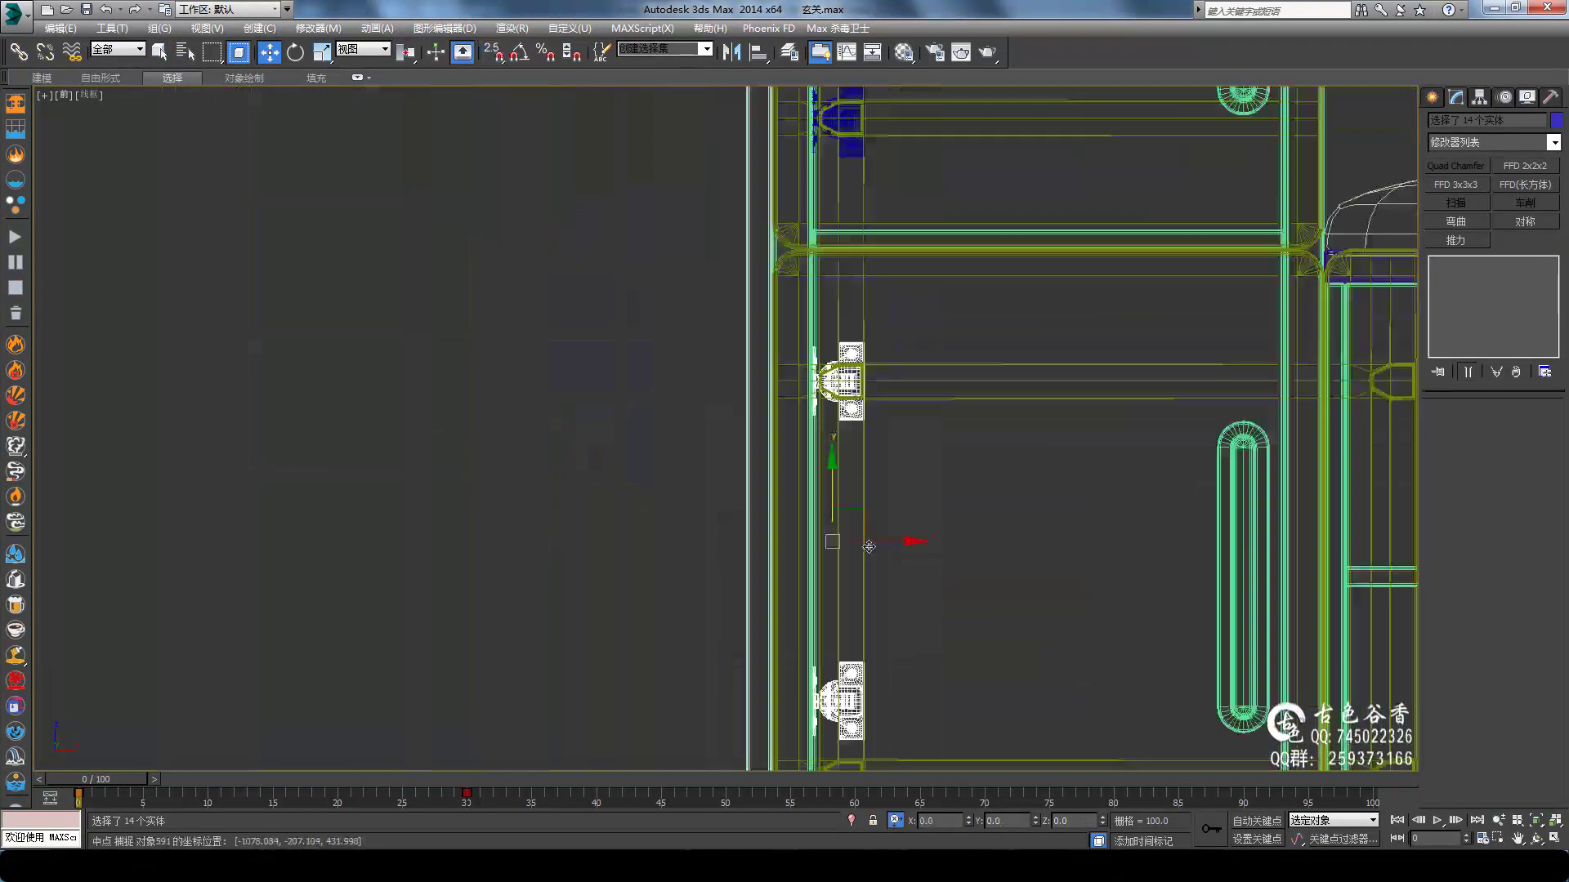
{"action": "scroll", "coordinate": [684, 377], "scroll_direction": "down", "scroll_amount": 5}
{"action": "scroll", "coordinate": [987, 353], "scroll_direction": "up", "scroll_amount": 5}
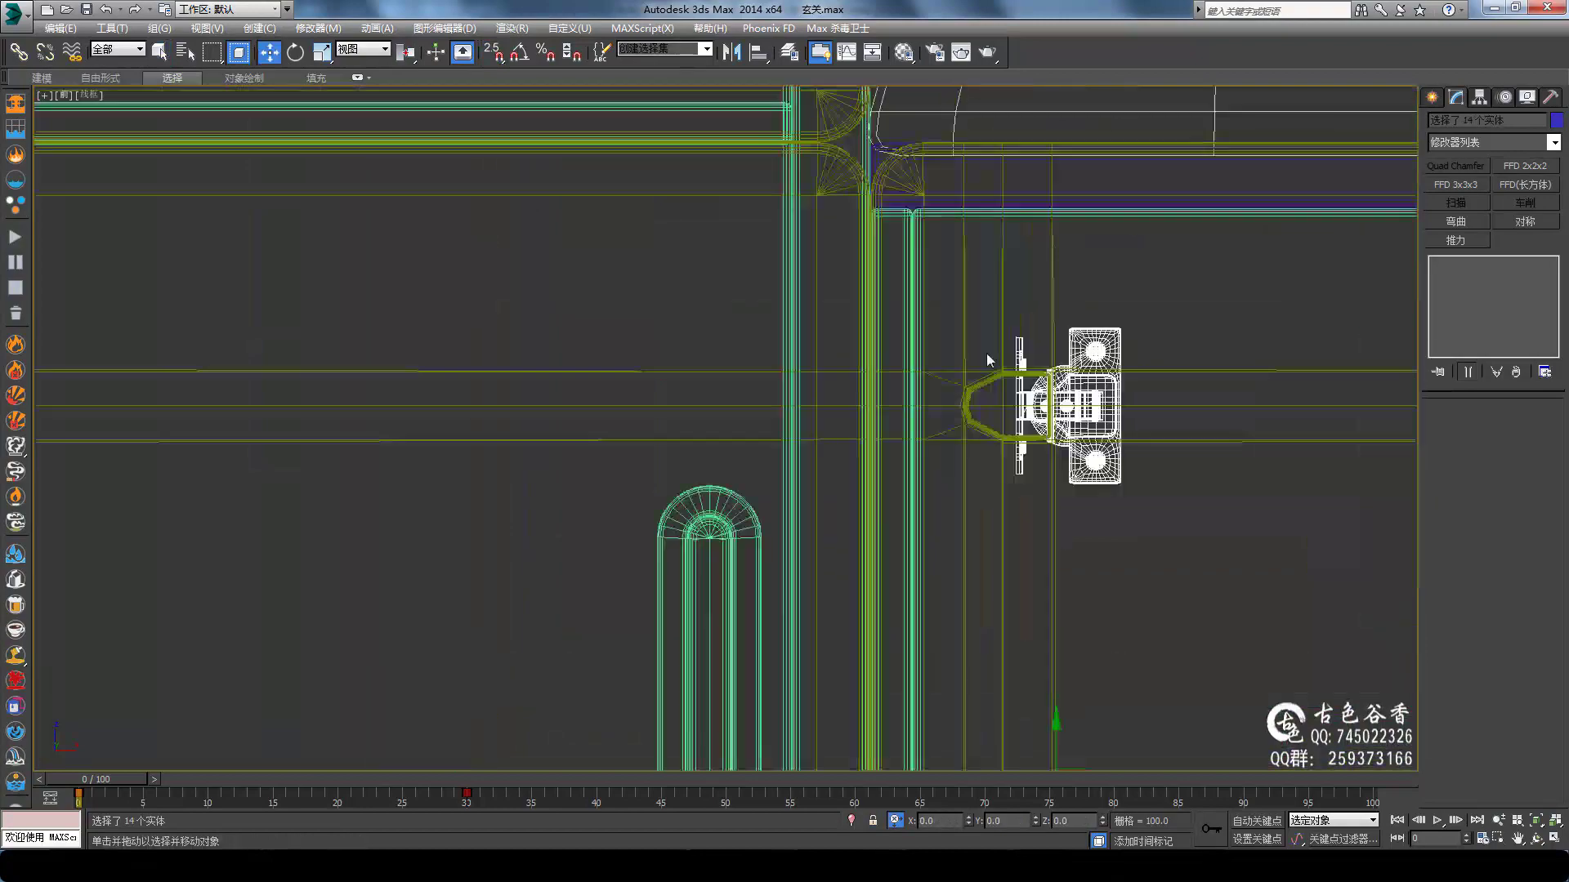
{"action": "scroll", "coordinate": [899, 376], "scroll_direction": "up", "scroll_amount": 3}
{"action": "scroll", "coordinate": [737, 400], "scroll_direction": "down", "scroll_amount": 2}
{"action": "scroll", "coordinate": [458, 406], "scroll_direction": "up", "scroll_amount": 3}
{"action": "key", "text": "q"}
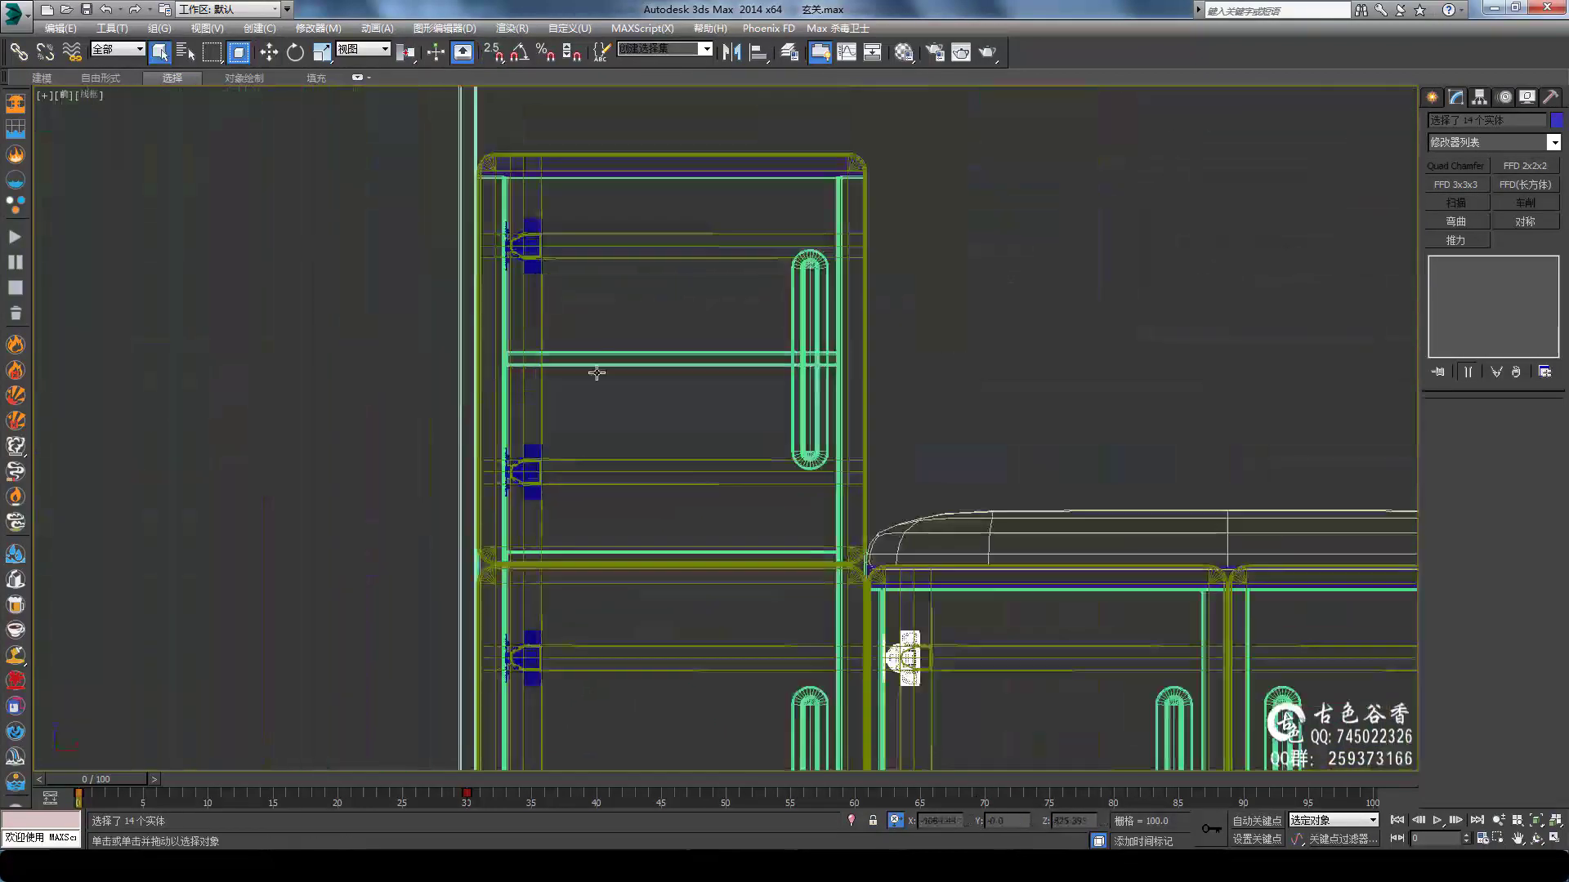
{"action": "scroll", "coordinate": [984, 480], "scroll_direction": "down", "scroll_amount": 3}
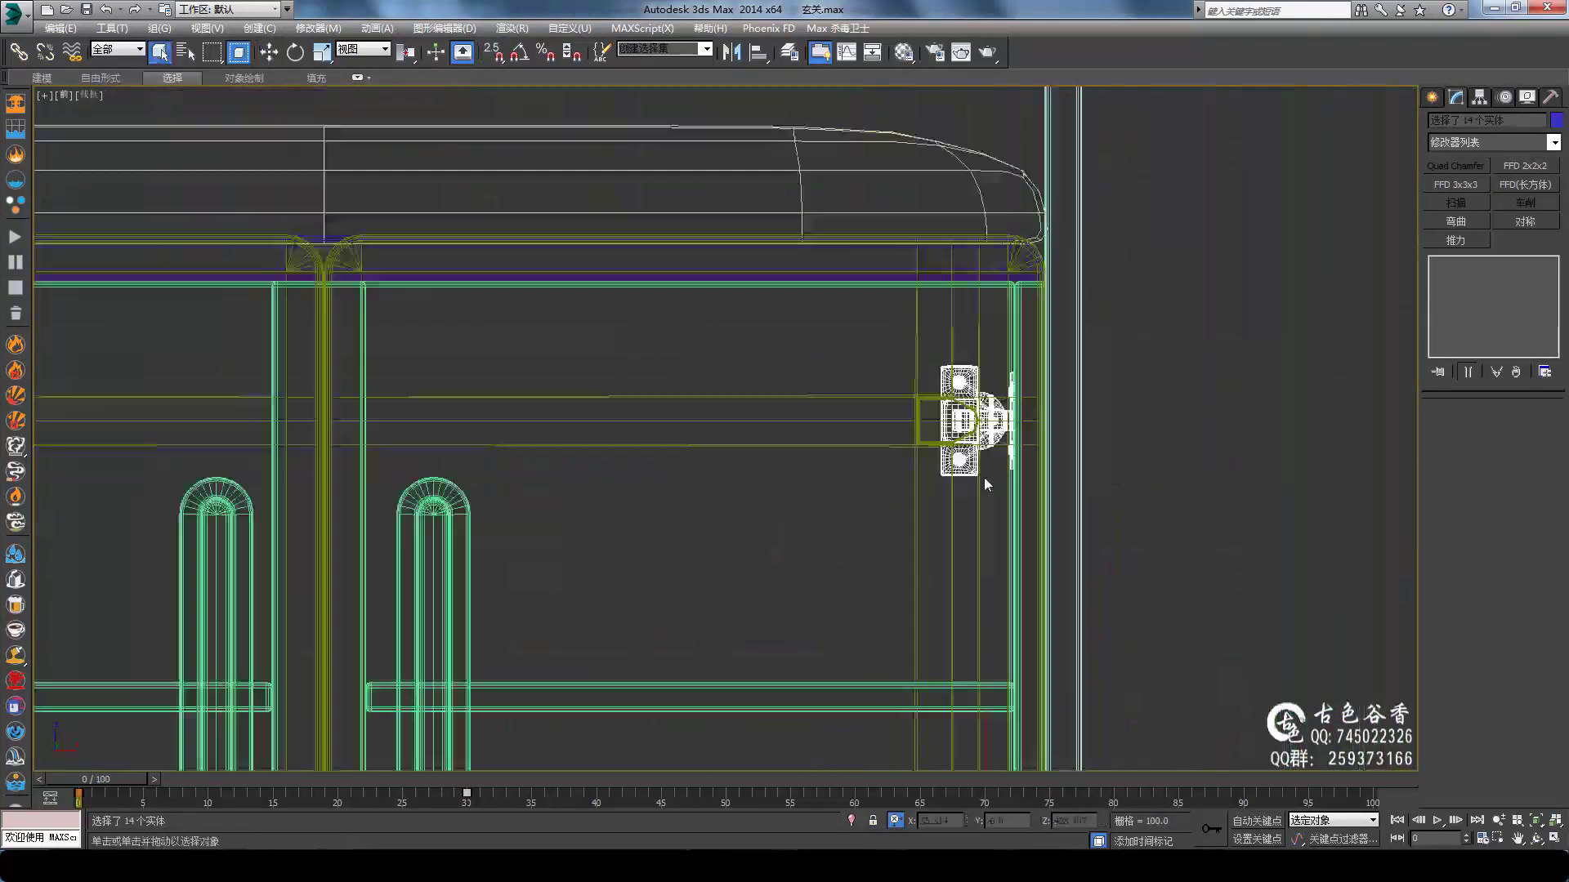
{"action": "scroll", "coordinate": [984, 480], "scroll_direction": "up", "scroll_amount": 3}
{"action": "scroll", "coordinate": [945, 350], "scroll_direction": "down", "scroll_amount": 3}
{"action": "left_click", "coordinate": [1058, 456]}
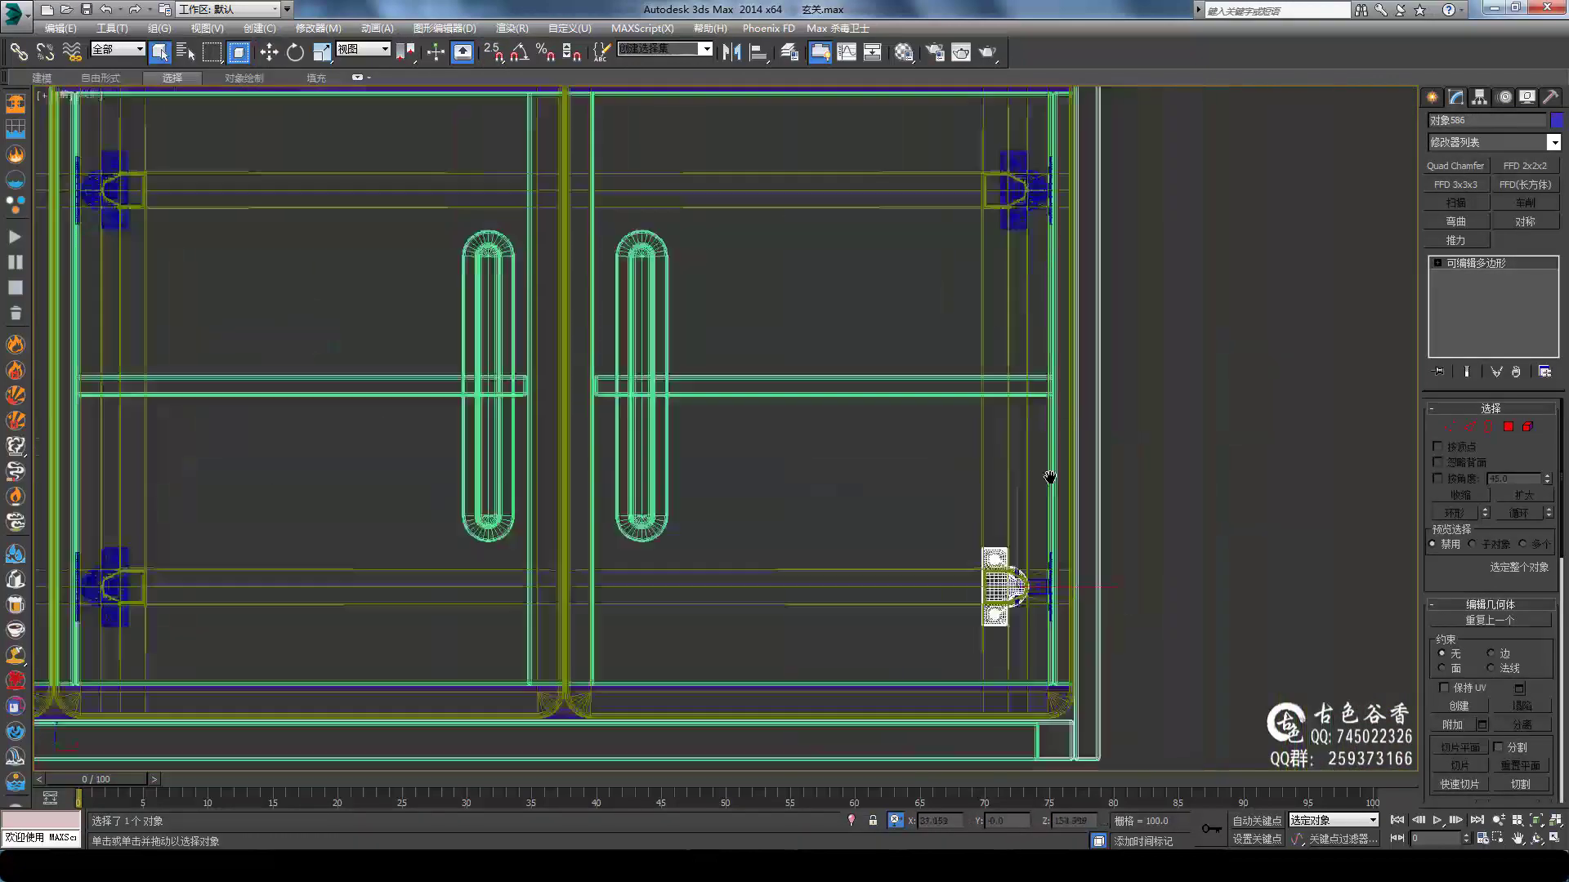